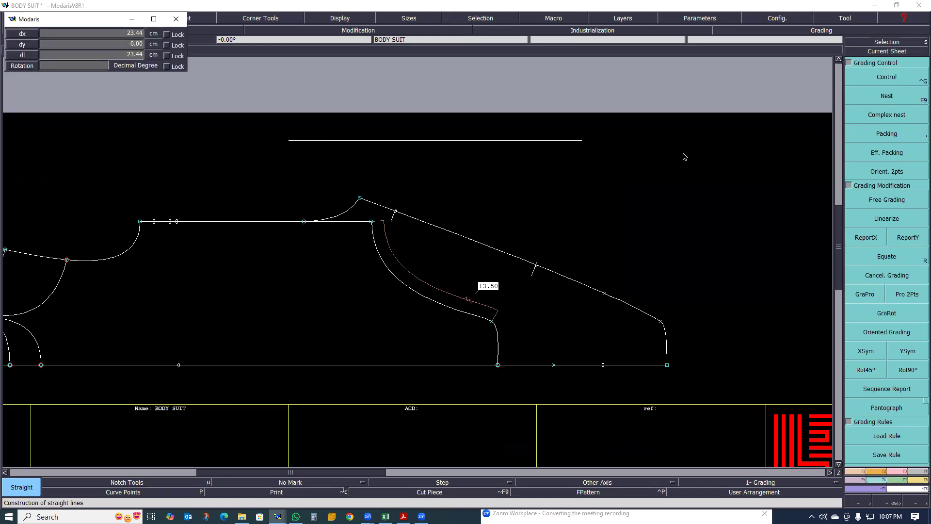
Finish a horizontal straight line above the pattern and add a developed point on it about 14.3 cm from its right end
{"action": "left_click", "coordinate": [699, 152]}
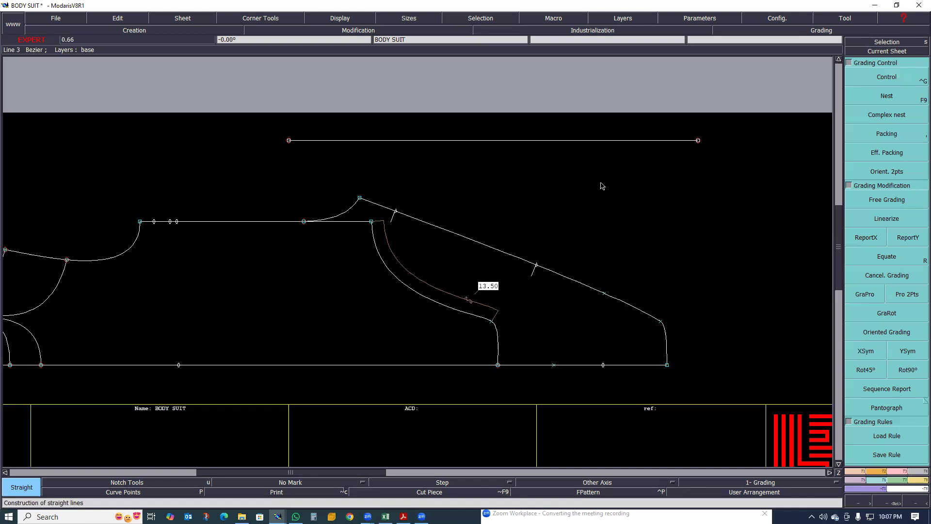
{"action": "key", "text": "d"}
{"action": "left_click", "coordinate": [697, 141]}
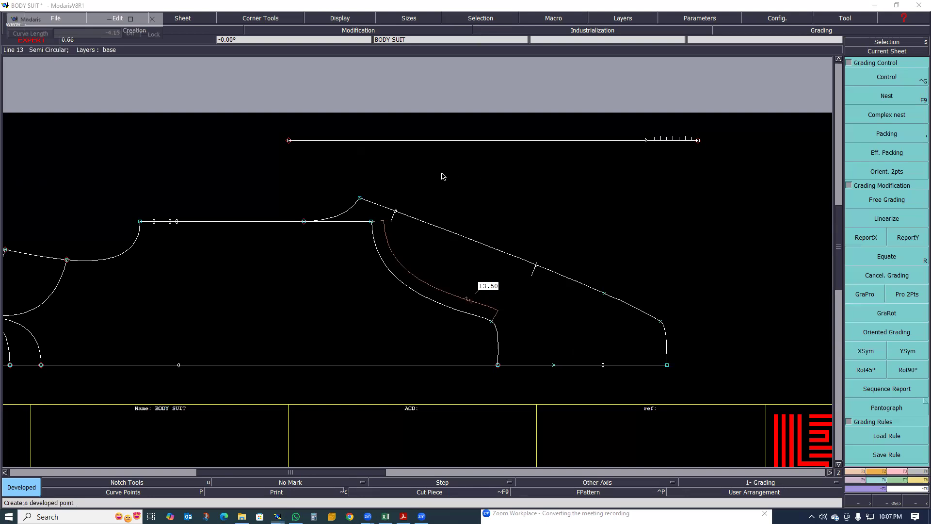
{"action": "left_click", "coordinate": [519, 152]}
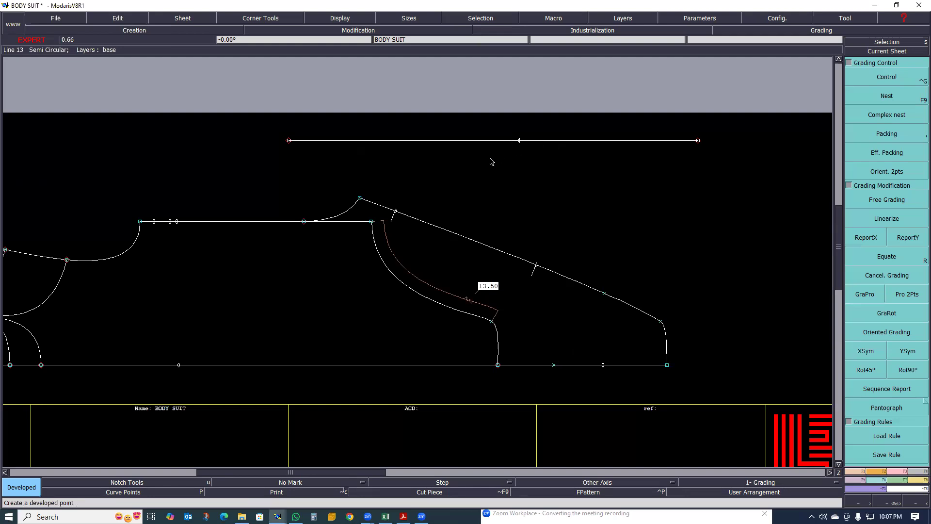
Delete the length measure on the leg curve and measure the line from its developed point to its right end
{"action": "scroll", "coordinate": [518, 150], "scroll_direction": "up", "scroll_amount": 1}
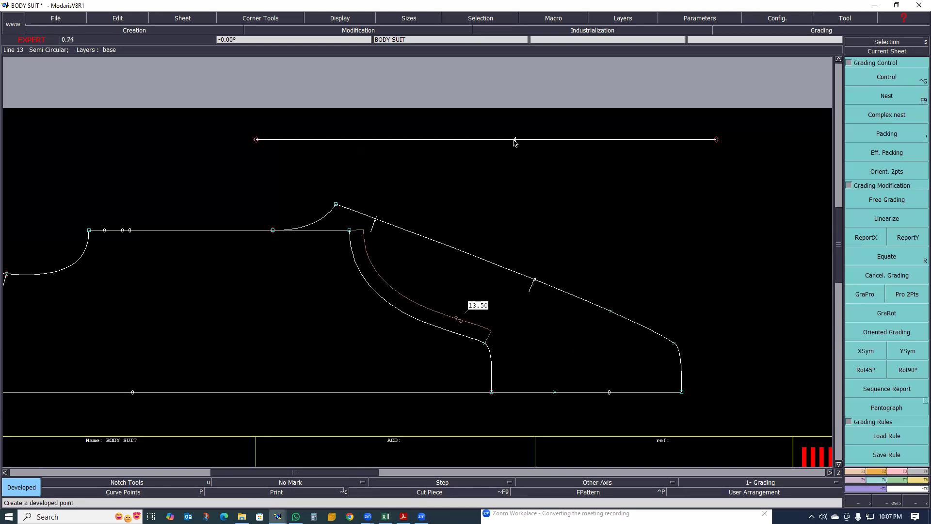
{"action": "key", "text": "Delete"}
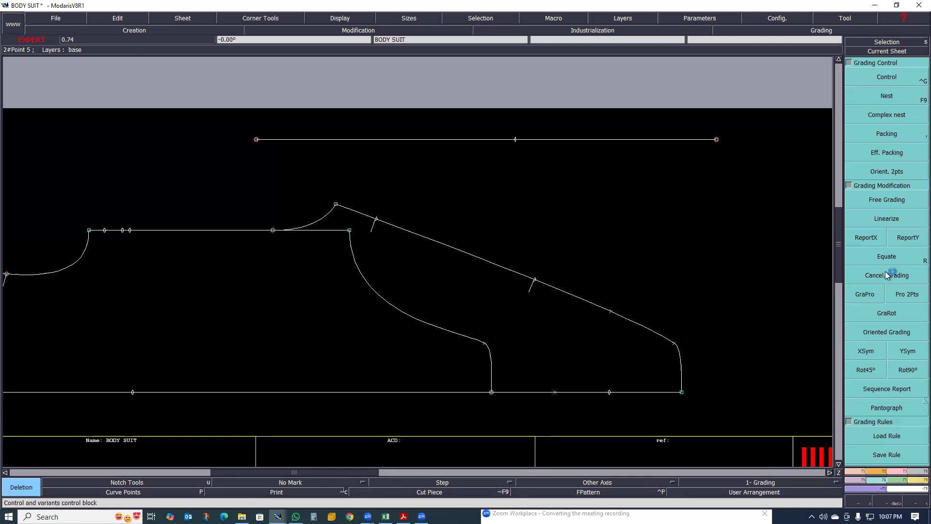
{"action": "key", "text": "F6"}
{"action": "left_click", "coordinate": [889, 150]}
{"action": "left_click", "coordinate": [517, 140]}
{"action": "left_click", "coordinate": [715, 141]}
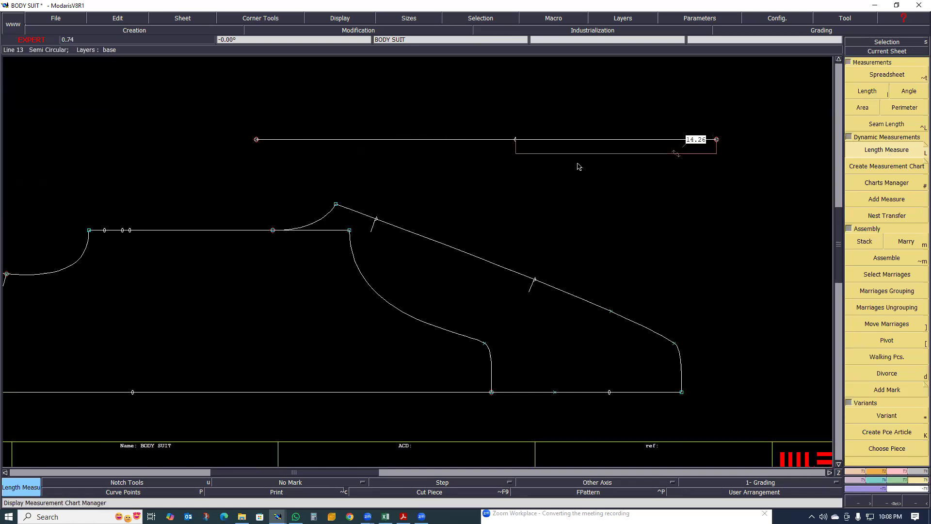
Add a developed point on the leg-opening curve, referenced from the curve's lower corner point
{"action": "scroll", "coordinate": [485, 170], "scroll_direction": "up", "scroll_amount": 1}
{"action": "scroll", "coordinate": [453, 168], "scroll_direction": "up", "scroll_amount": 1}
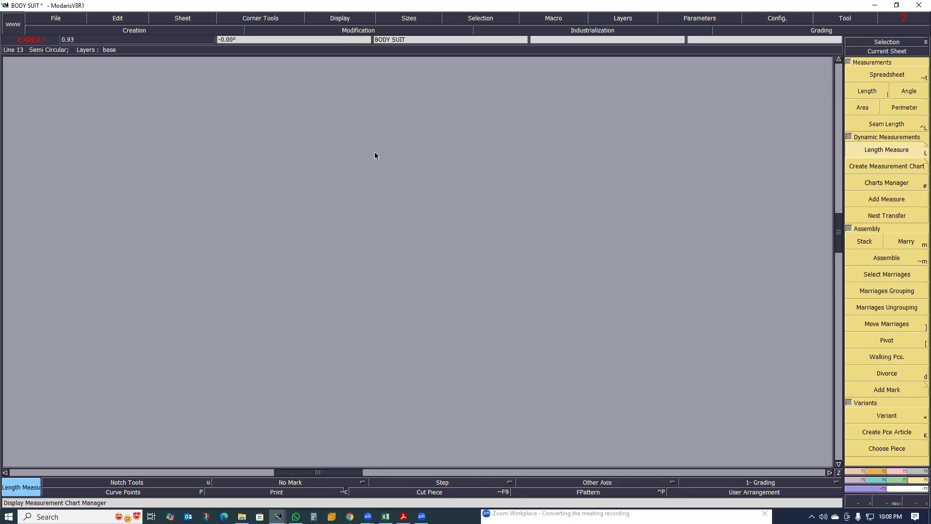
{"action": "scroll", "coordinate": [376, 153], "scroll_direction": "down", "scroll_amount": 2}
{"action": "scroll", "coordinate": [413, 162], "scroll_direction": "up", "scroll_amount": 2}
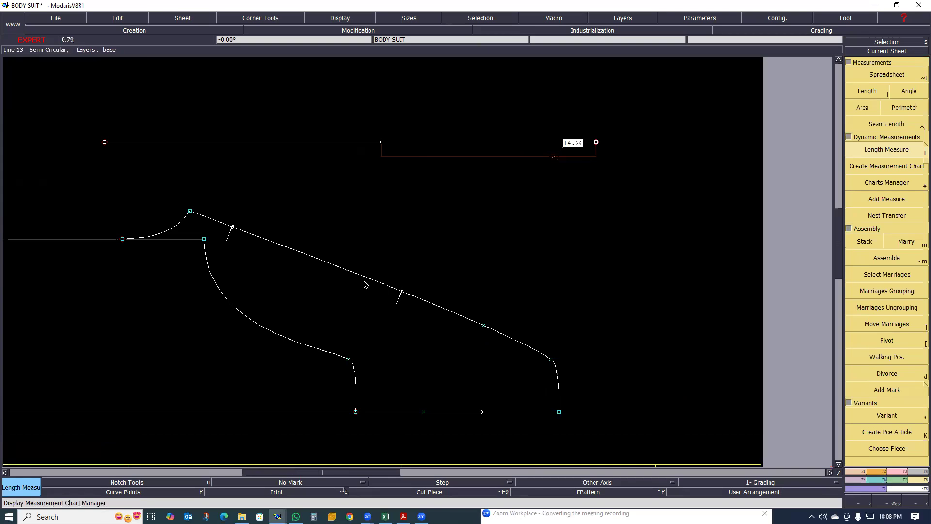
{"action": "scroll", "coordinate": [366, 285], "scroll_direction": "down", "scroll_amount": 2}
{"action": "scroll", "coordinate": [390, 283], "scroll_direction": "up", "scroll_amount": 1}
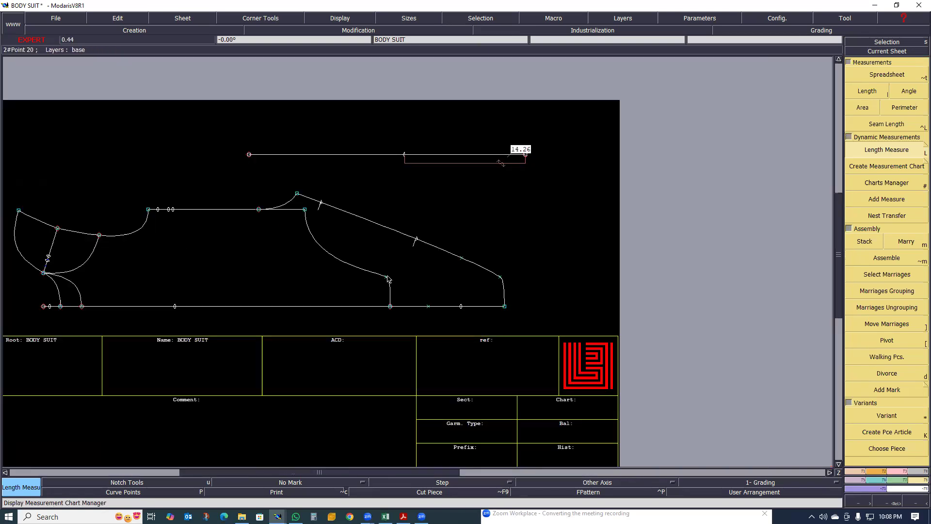
{"action": "left_click", "coordinate": [385, 277]}
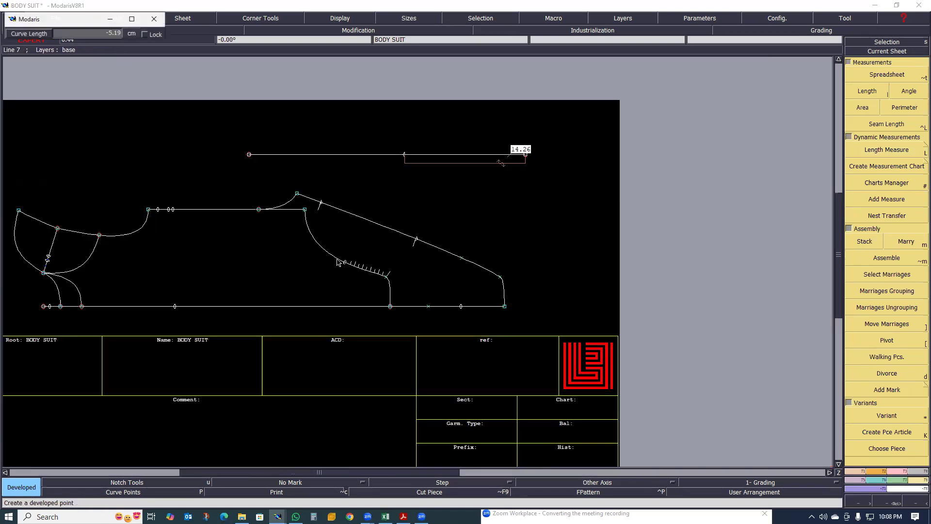
{"action": "left_click", "coordinate": [336, 256]}
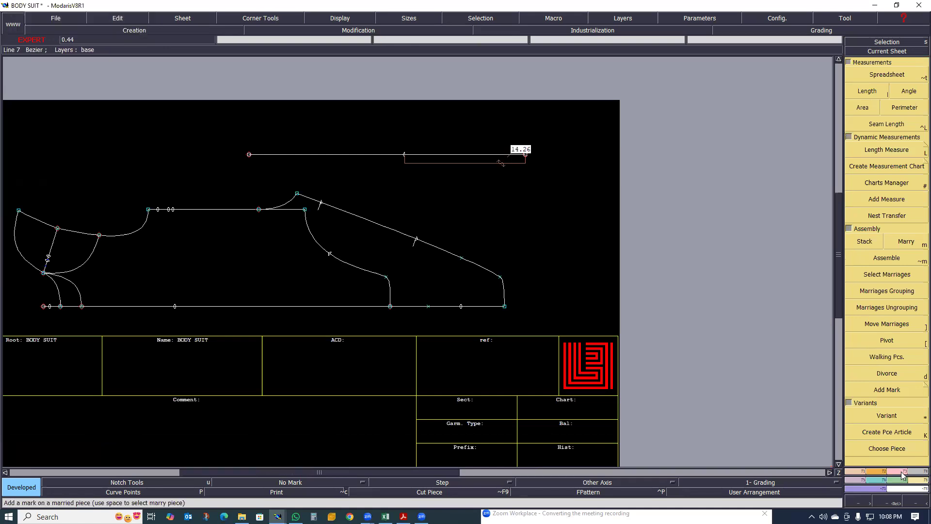
Constrain the leg curve's developed point by the length measure on the horizontal line
{"action": "key", "text": "F3"}
{"action": "left_click", "coordinate": [883, 338]}
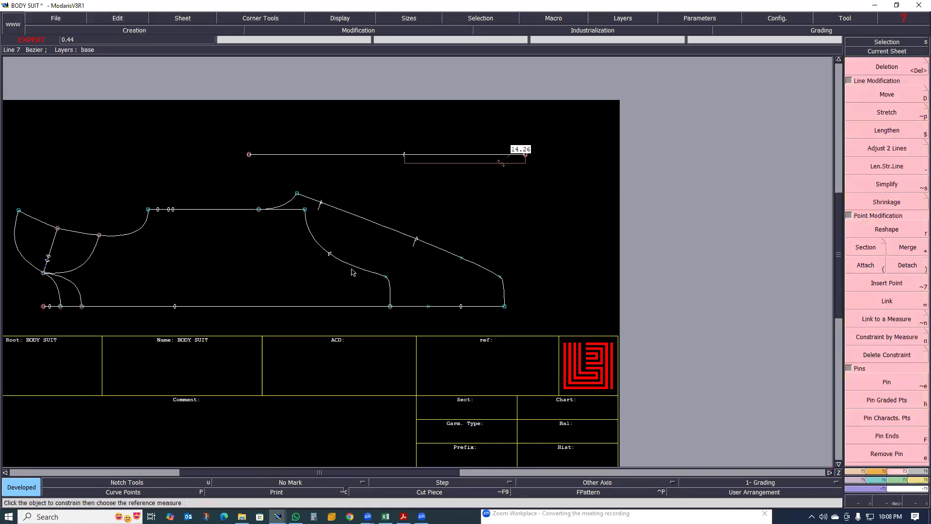
{"action": "left_click", "coordinate": [328, 258]}
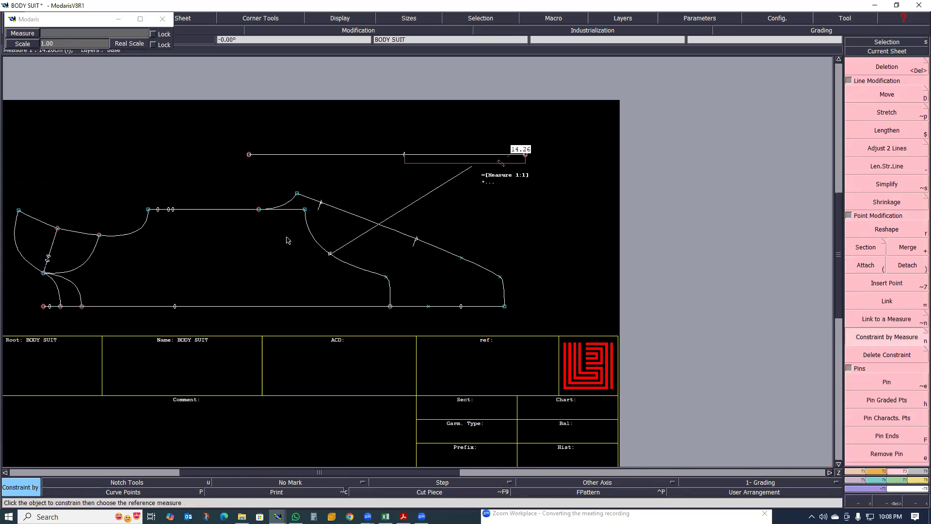
{"action": "scroll", "coordinate": [290, 239], "scroll_direction": "up", "scroll_amount": 2}
{"action": "scroll", "coordinate": [304, 186], "scroll_direction": "up", "scroll_amount": 1}
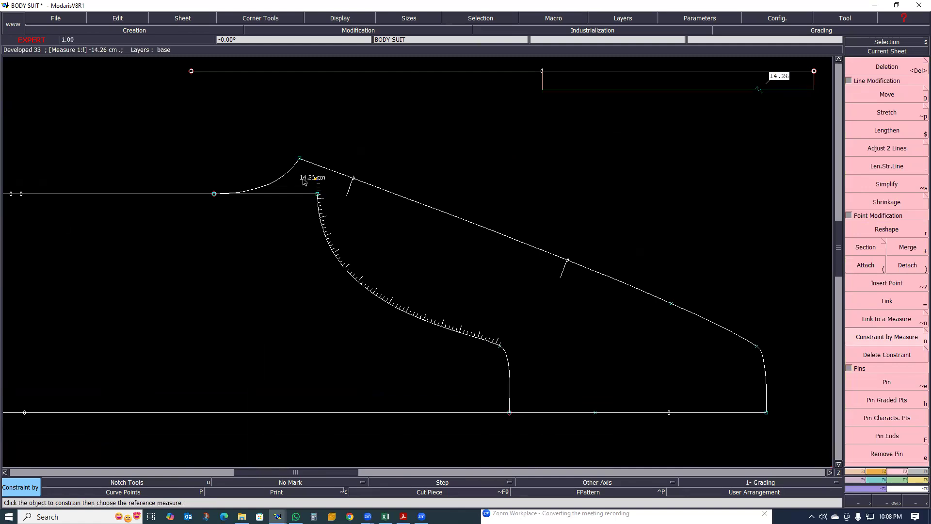
{"action": "scroll", "coordinate": [306, 183], "scroll_direction": "up", "scroll_amount": 1}
{"action": "scroll", "coordinate": [270, 223], "scroll_direction": "down", "scroll_amount": 1}
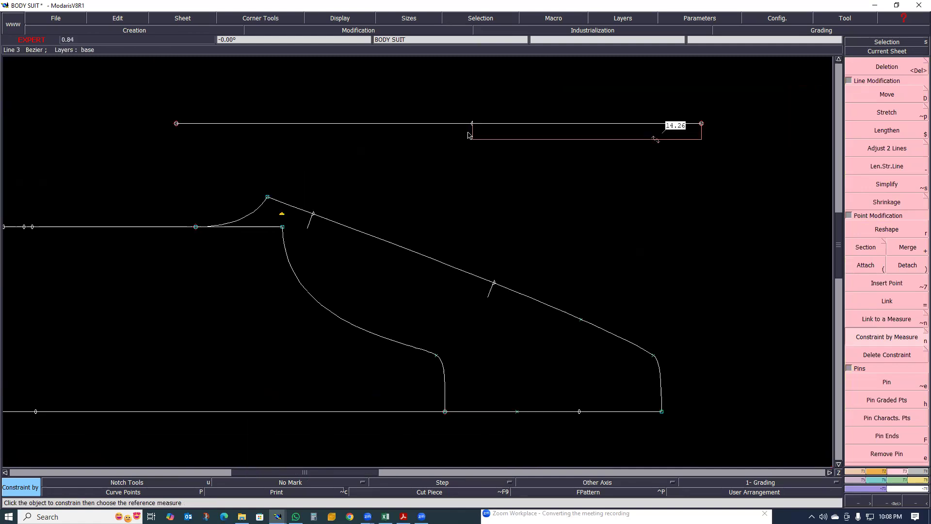
Reshape the horizontal line's developed point to about 13.1 cm from the line's right end
{"action": "key", "text": "r"}
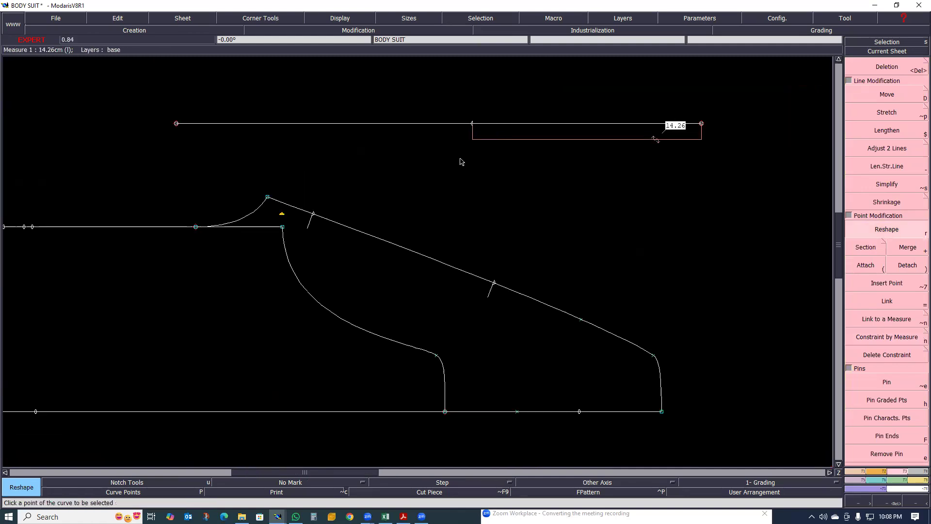
{"action": "left_click", "coordinate": [473, 124]}
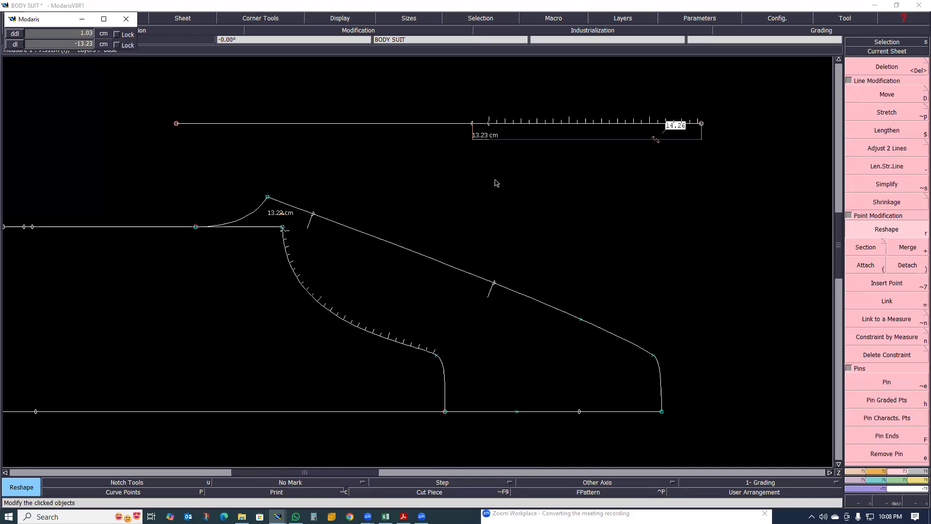
{"action": "left_click", "coordinate": [491, 181]}
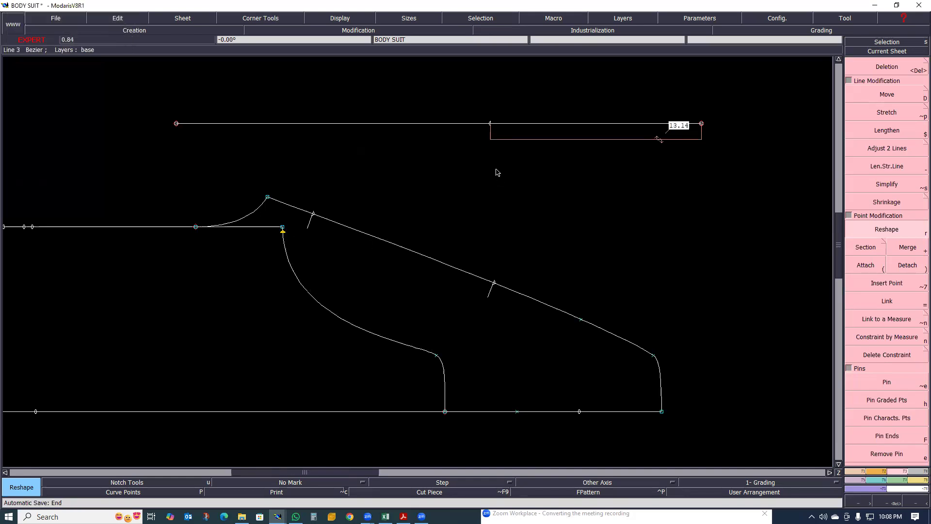
Open the grading control table for the developed point on the horizontal line
{"action": "scroll", "coordinate": [496, 172], "scroll_direction": "up", "scroll_amount": 2}
{"action": "key", "text": "Home"}
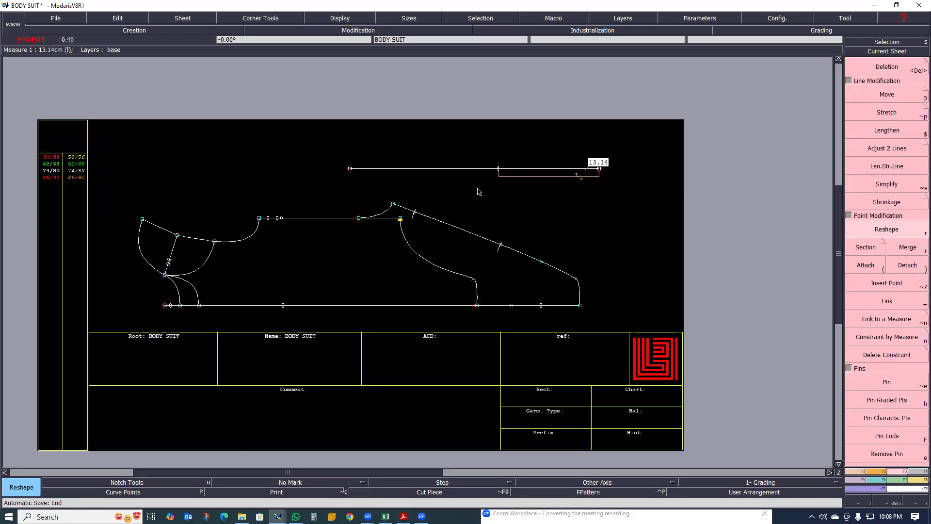
{"action": "scroll", "coordinate": [479, 189], "scroll_direction": "up", "scroll_amount": 3}
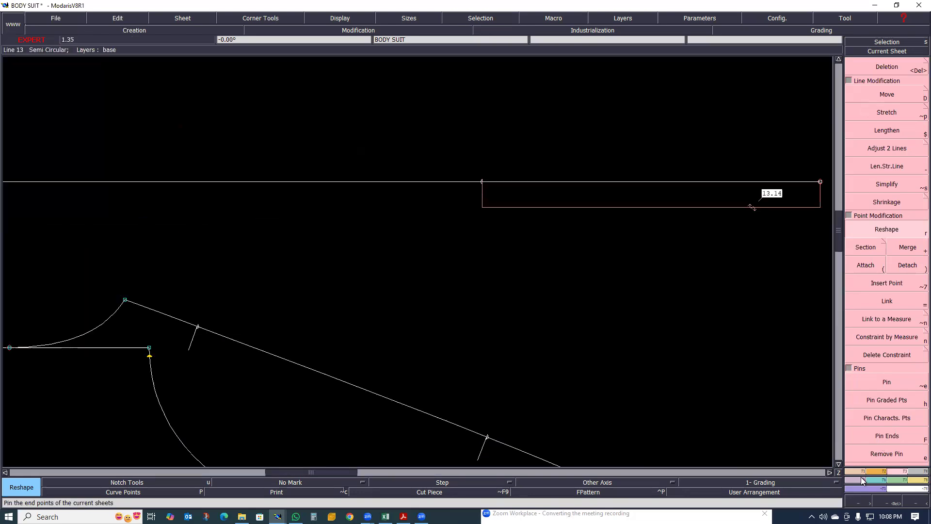
{"action": "left_click", "coordinate": [877, 480]}
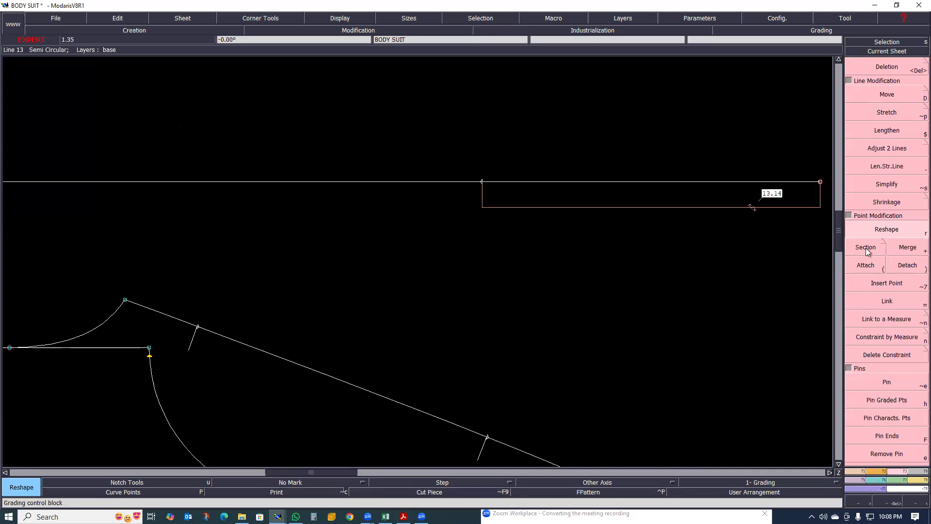
{"action": "key", "text": "ctrl+g"}
{"action": "left_click", "coordinate": [482, 182]}
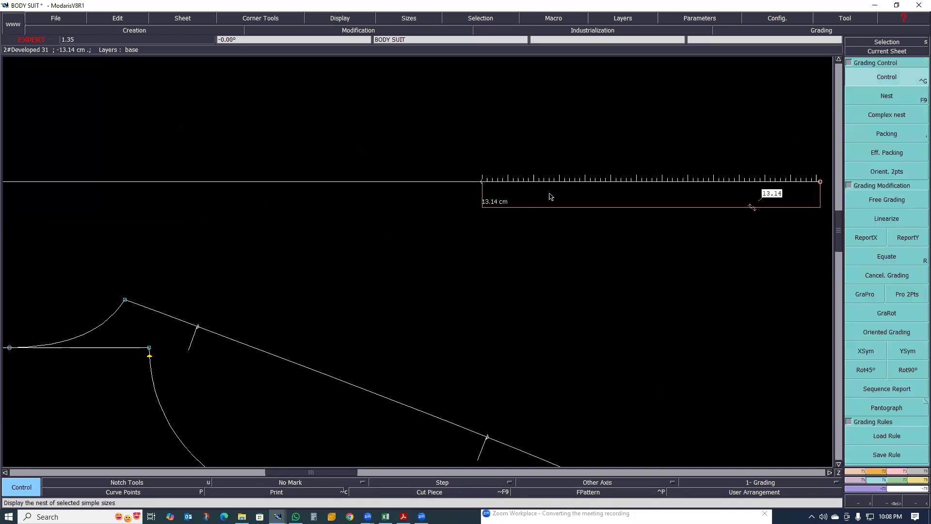
{"action": "left_click", "coordinate": [759, 145]}
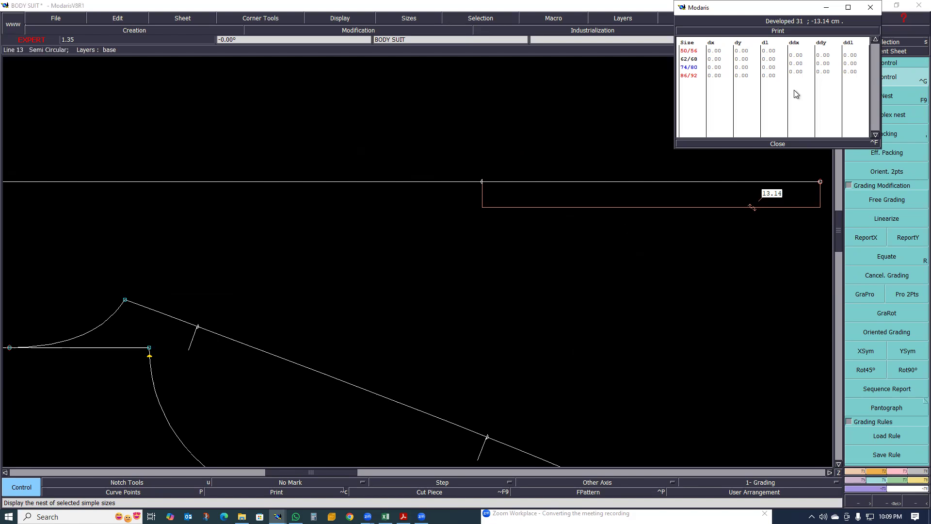
Set the developed point's ddl increment between sizes 50/56 and 62/68 to 0.5
{"action": "left_click", "coordinate": [856, 56]}
{"action": "left_click", "coordinate": [853, 73], "text": "shift"}
{"action": "left_click", "coordinate": [854, 84]}
{"action": "left_click", "coordinate": [849, 57]}
{"action": "type", "text": "0.5"}
{"action": "key", "text": "Return"}
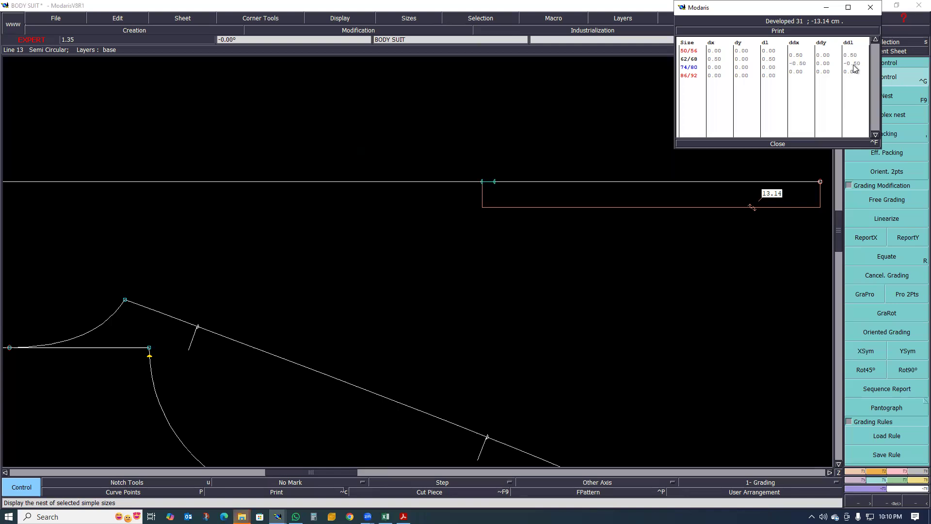
Set the developed point's ddl increments to -1, -1 and -1.5 across sizes 50/56 to 86/92
{"action": "left_click", "coordinate": [852, 64]}
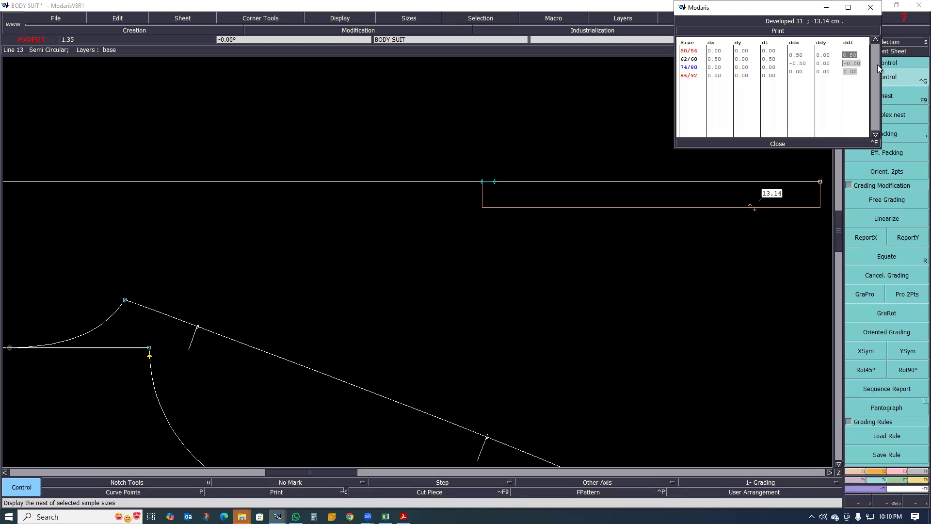
{"action": "left_click", "coordinate": [852, 62]}
{"action": "key", "text": "Up"}
{"action": "type", "text": "-1"}
{"action": "left_click", "coordinate": [848, 63]}
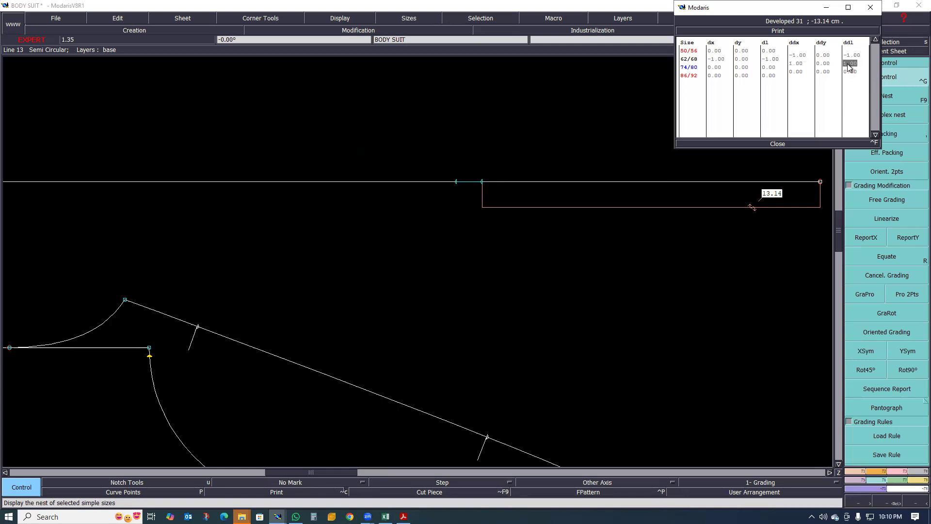
{"action": "type", "text": "-1"}
{"action": "left_click", "coordinate": [852, 72]}
{"action": "type", "text": "-1.5"}
{"action": "key", "text": "Return"}
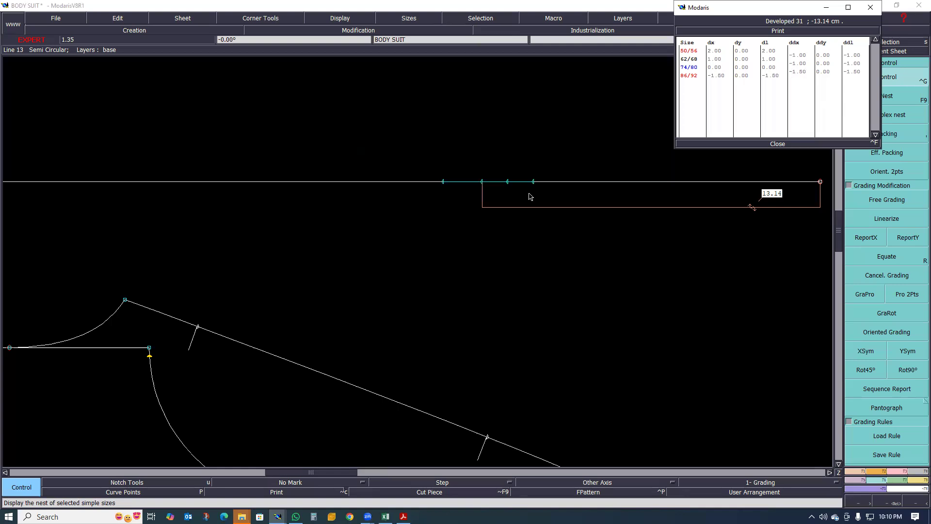
Check the 1/2 leg opening row in the Excel size chart, and set the ddl increment between 62/68 and 74/80 to -1.5
{"action": "scroll", "coordinate": [494, 202], "scroll_direction": "down", "scroll_amount": 1}
{"action": "scroll", "coordinate": [516, 202], "scroll_direction": "up", "scroll_amount": 1}
{"action": "scroll", "coordinate": [524, 234], "scroll_direction": "down", "scroll_amount": 1}
{"action": "scroll", "coordinate": [526, 228], "scroll_direction": "up", "scroll_amount": 1}
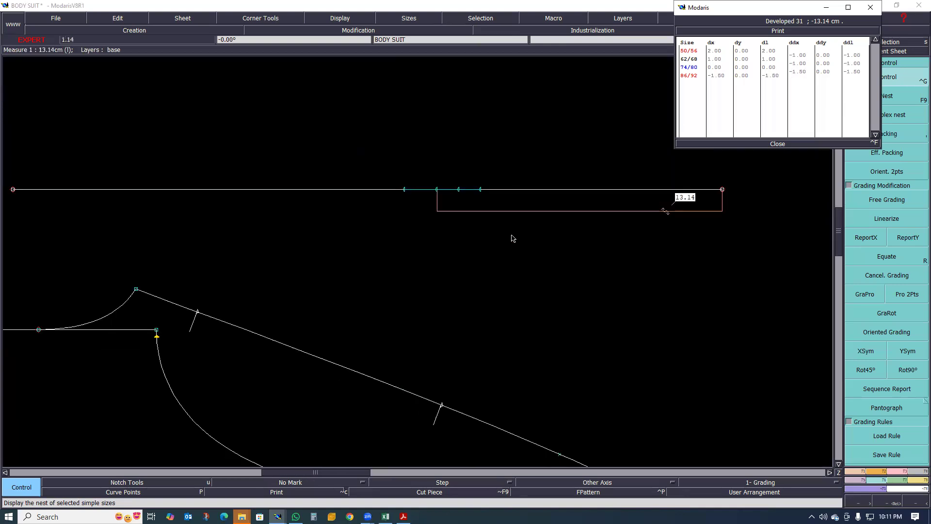
{"action": "left_click", "coordinate": [385, 516]}
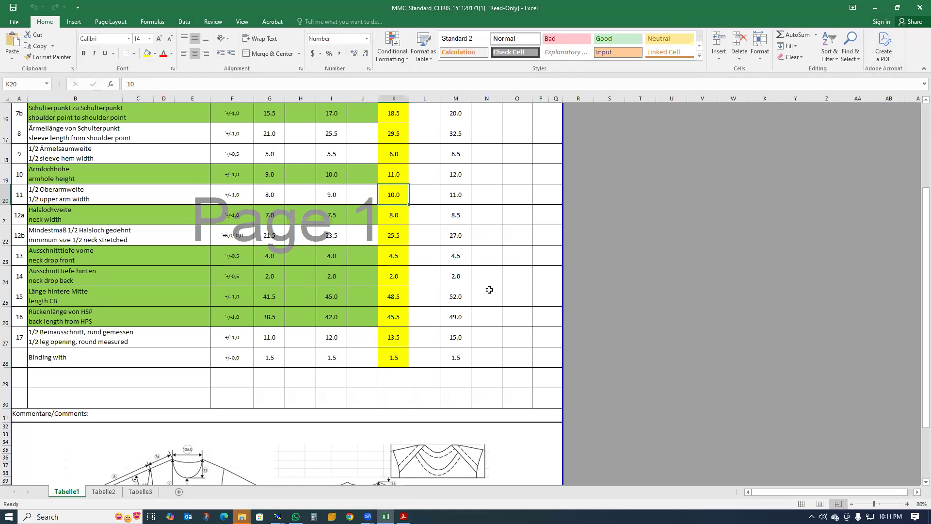
{"action": "left_click", "coordinate": [876, 8]}
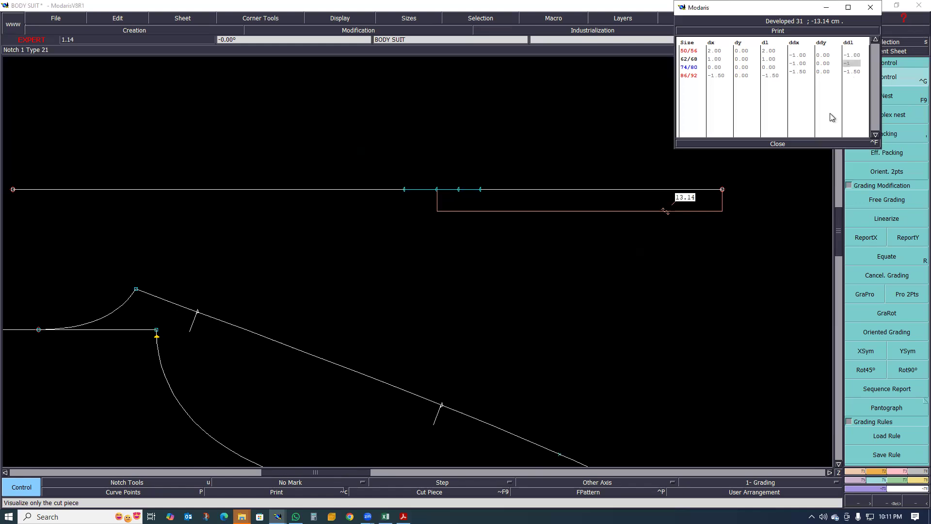
{"action": "key", "text": "Return"}
{"action": "type", "text": "-1.5"}
{"action": "key", "text": "Return"}
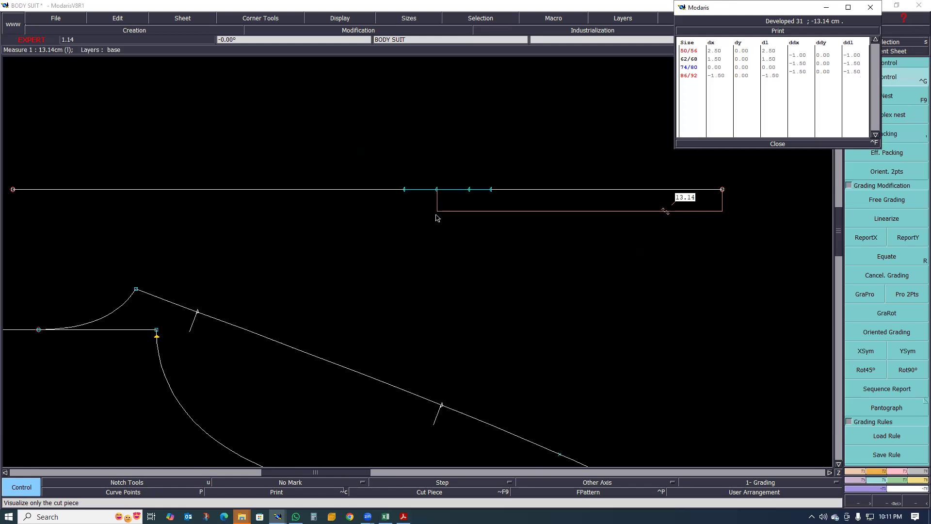
Open the measurement table and toggle the display of all graded sizes to examine the developed point's grading on the line
{"action": "key", "text": "m"}
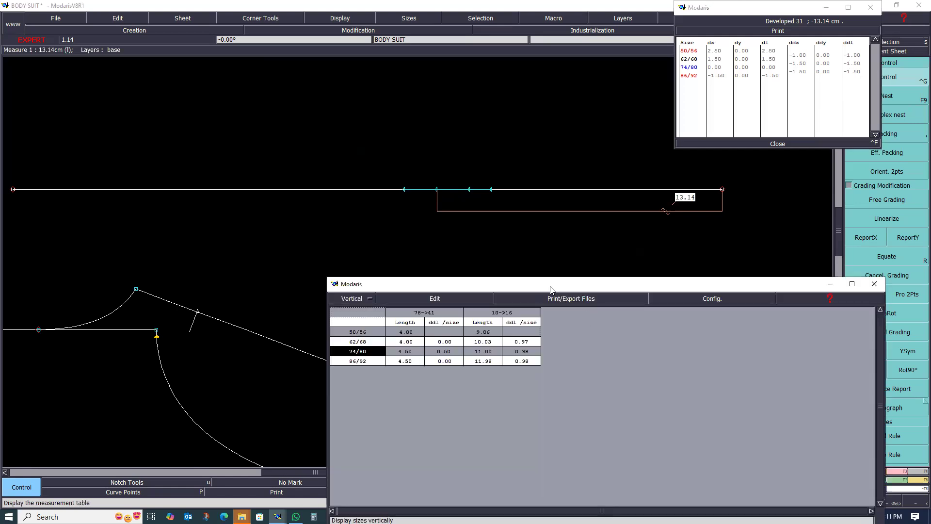
{"action": "left_click_drag", "start_coordinate": [581, 280], "coordinate": [630, 275]}
{"action": "left_click", "coordinate": [478, 217]}
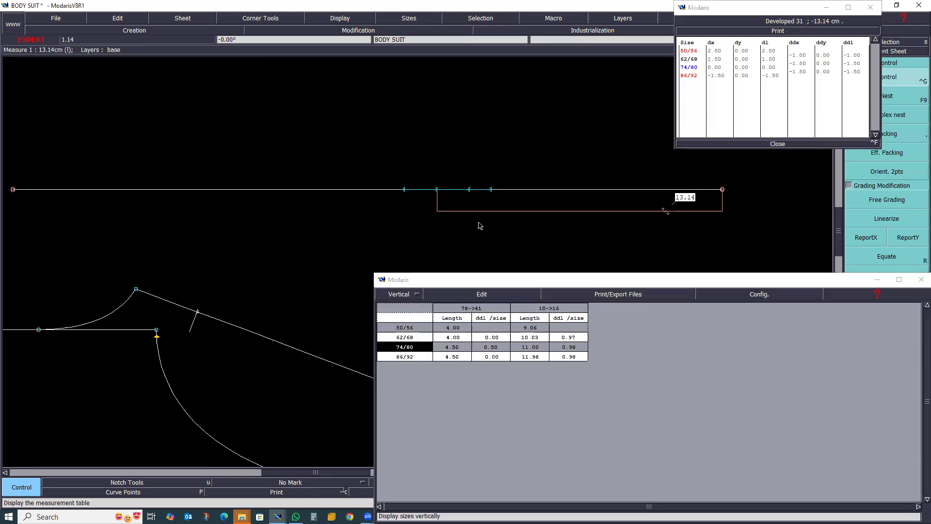
{"action": "key", "text": "space"}
{"action": "key", "text": "space"}
{"action": "key", "text": "space"}
{"action": "key", "text": "space"}
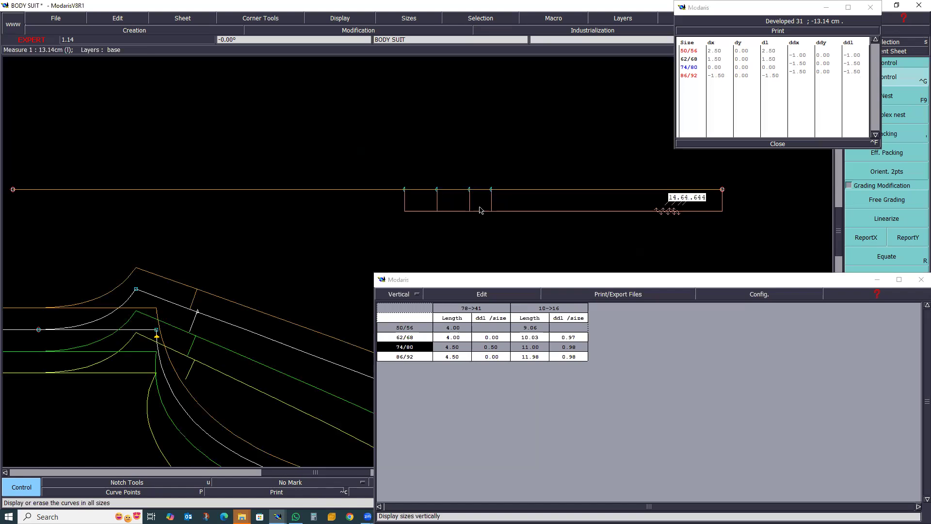
{"action": "left_click", "coordinate": [447, 190]}
{"action": "key", "text": "space"}
{"action": "key", "text": "space"}
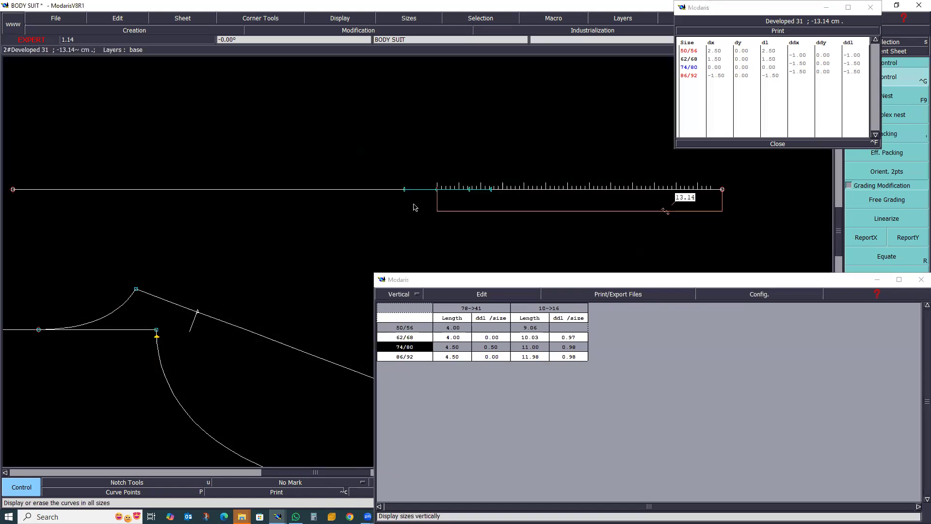
Close the point's grading table and slide the developed point along the reference line to about 13.46 cm from its end
{"action": "left_click", "coordinate": [776, 143]}
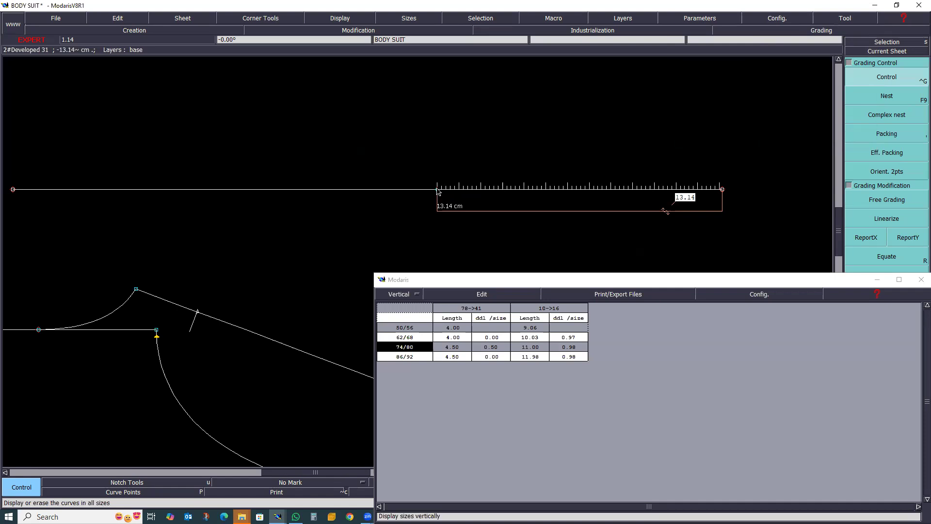
{"action": "key", "text": "r"}
{"action": "left_click", "coordinate": [436, 189]}
{"action": "left_click", "coordinate": [433, 187]}
{"action": "left_click", "coordinate": [433, 187]}
{"action": "left_click", "coordinate": [427, 186]}
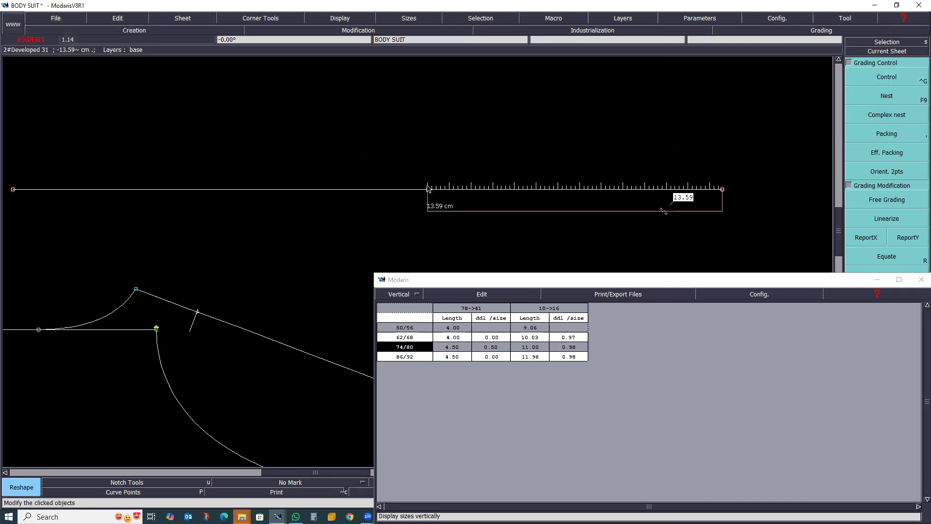
{"action": "left_click", "coordinate": [427, 188]}
{"action": "left_click", "coordinate": [430, 190]}
{"action": "left_click", "coordinate": [430, 190]}
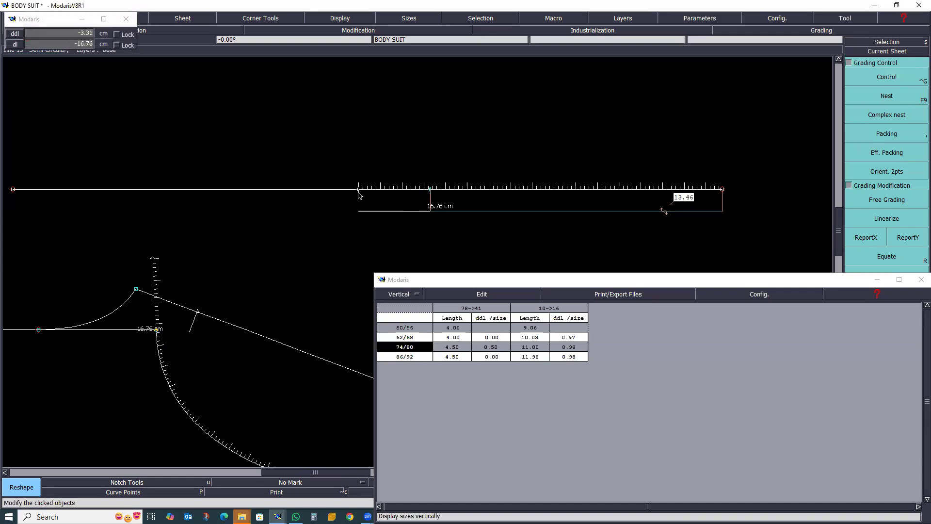
Slide the developed point out to about 16.76 cm from the line's end and bring it back to 13.50 cm
{"action": "left_click", "coordinate": [360, 192]}
{"action": "left_click", "coordinate": [360, 192]}
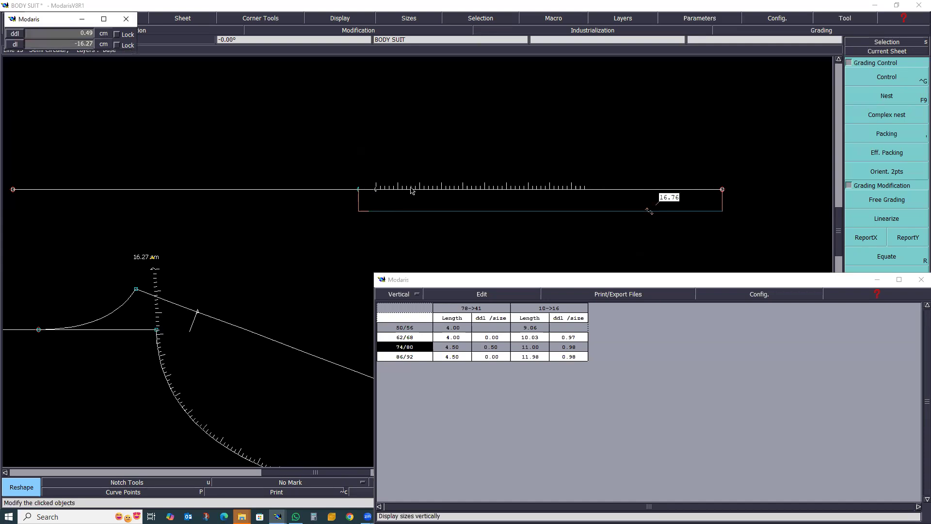
{"action": "key", "text": "Return"}
{"action": "left_click", "coordinate": [430, 190]}
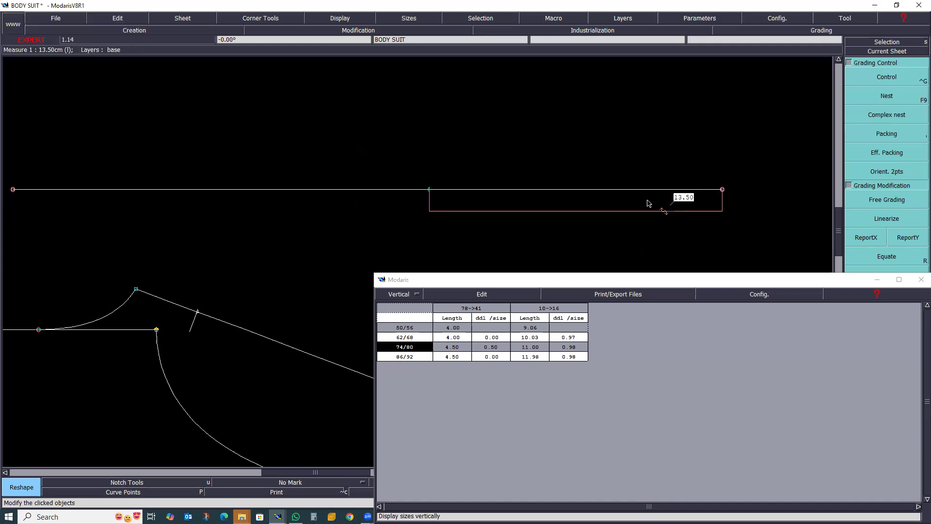
Try the developed point at about 15.44, 12.11 and 14.10 cm from the reference line's end
{"action": "left_click", "coordinate": [428, 189]}
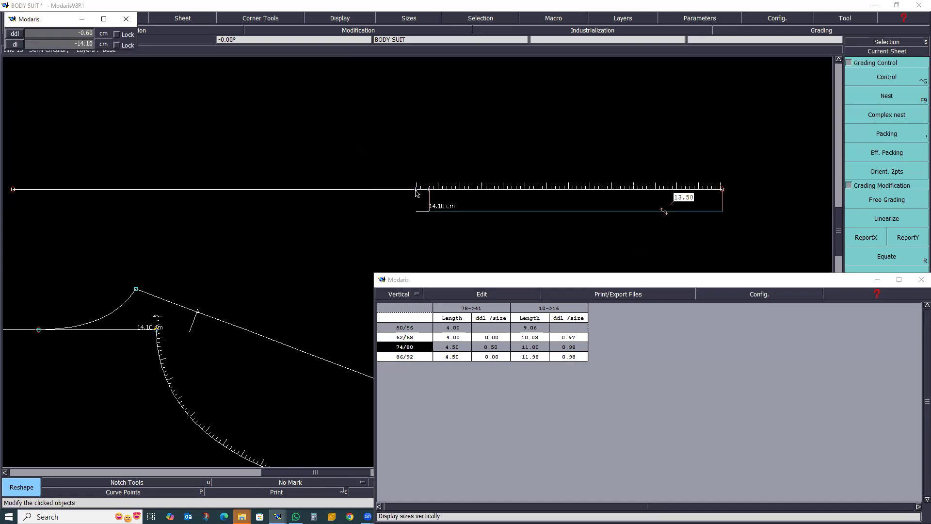
{"action": "left_click", "coordinate": [491, 193]}
{"action": "left_click", "coordinate": [385, 240]}
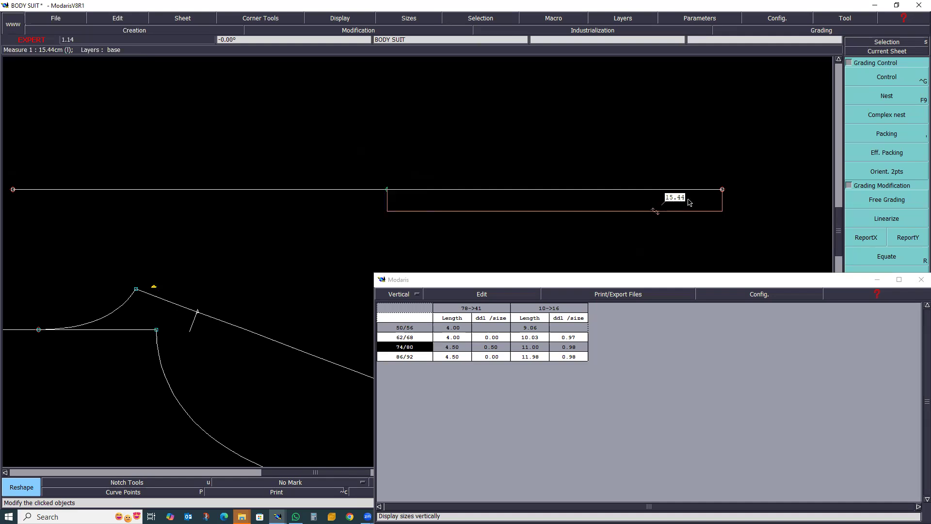
{"action": "left_click", "coordinate": [388, 192]}
{"action": "left_click", "coordinate": [459, 193]}
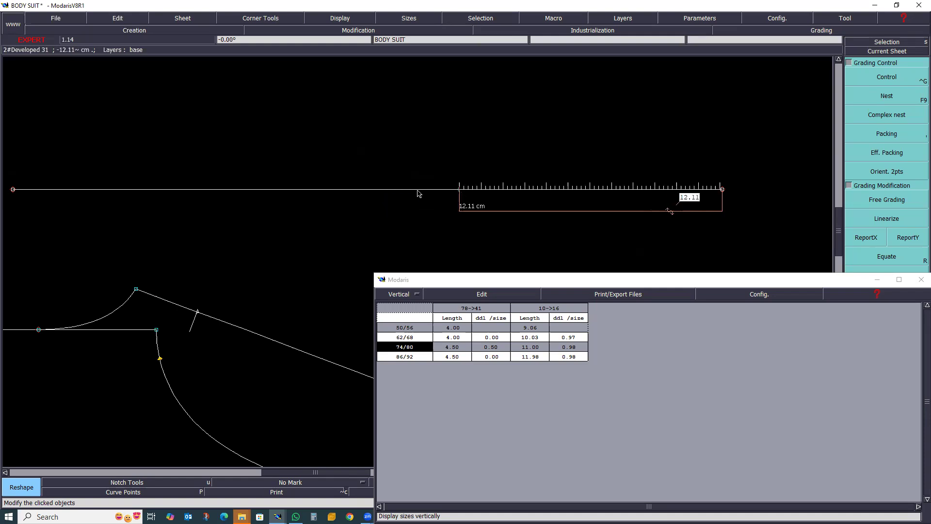
{"action": "left_click", "coordinate": [418, 190]}
{"action": "left_click", "coordinate": [417, 190]}
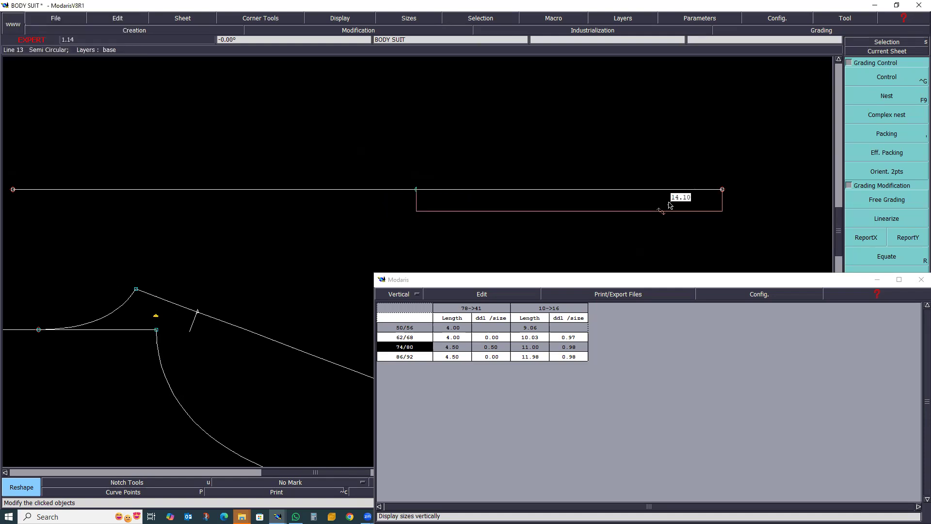
Shift the developed point along the reference line by a ddl of 0.6 to place it 13.50 cm from the end
{"action": "left_click", "coordinate": [418, 190]}
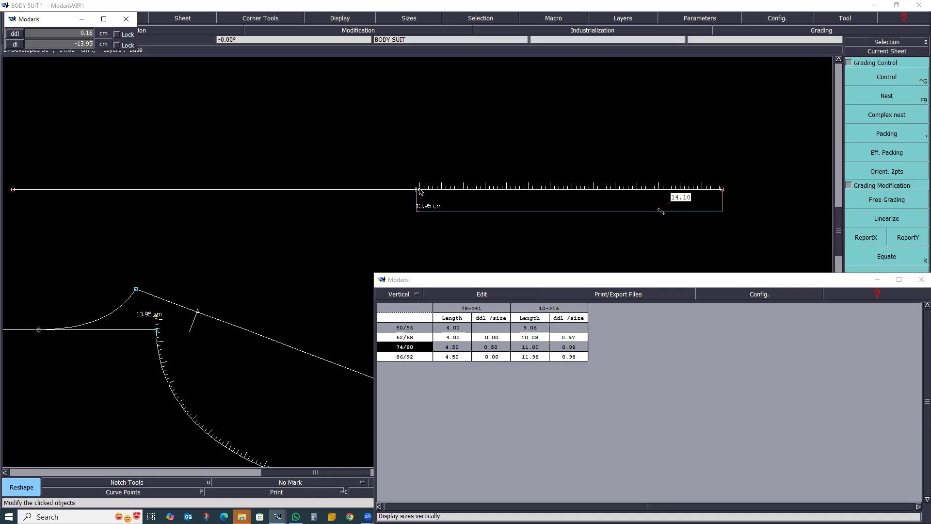
{"action": "scroll", "coordinate": [420, 193], "scroll_direction": "up", "scroll_amount": 2}
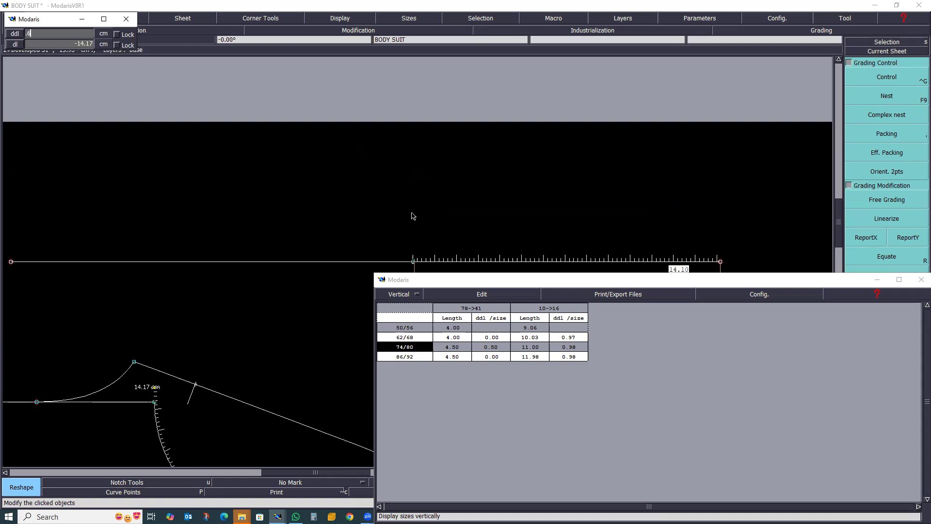
{"action": "key", "text": "Return"}
{"action": "scroll", "coordinate": [529, 163], "scroll_direction": "down", "scroll_amount": 2}
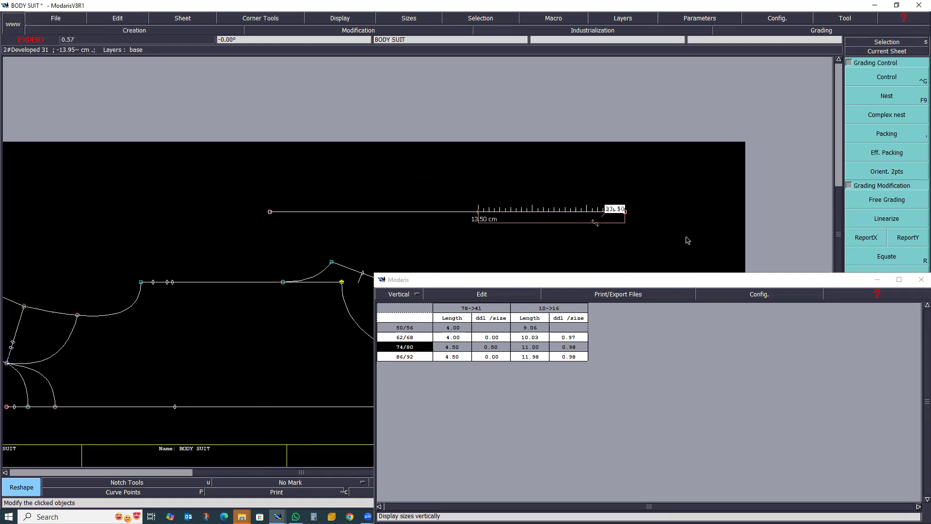
Measure the length from the developed point to the reference line's end across all sizes in the measurement table
{"action": "scroll", "coordinate": [687, 240], "scroll_direction": "up", "scroll_amount": 3}
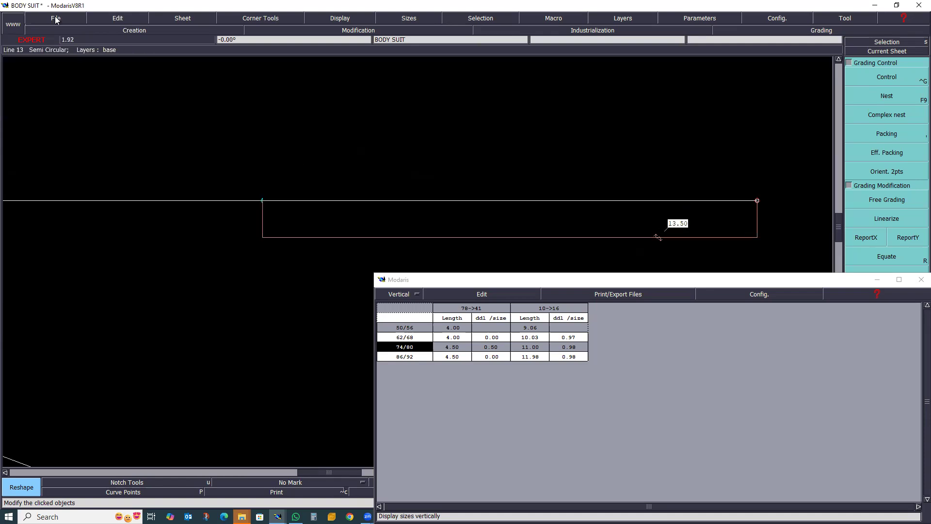
{"action": "scroll", "coordinate": [562, 206], "scroll_direction": "down", "scroll_amount": 3}
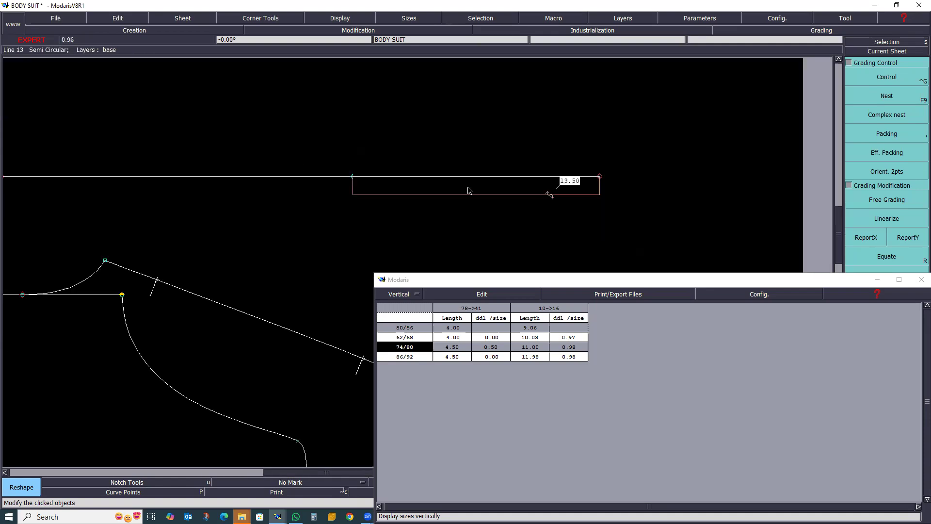
{"action": "scroll", "coordinate": [471, 190], "scroll_direction": "up", "scroll_amount": 1}
{"action": "scroll", "coordinate": [415, 208], "scroll_direction": "down", "scroll_amount": 1}
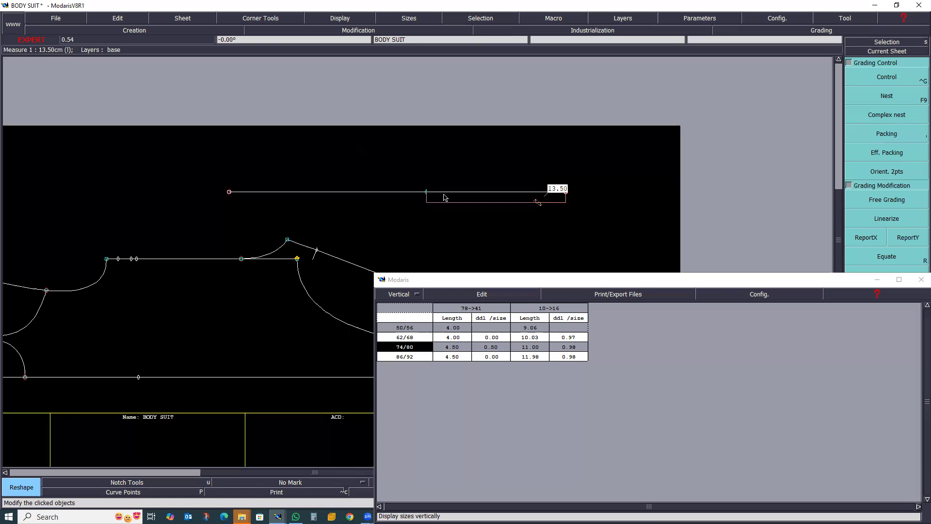
{"action": "scroll", "coordinate": [453, 207], "scroll_direction": "up", "scroll_amount": 2}
{"action": "scroll", "coordinate": [453, 206], "scroll_direction": "up", "scroll_amount": 2}
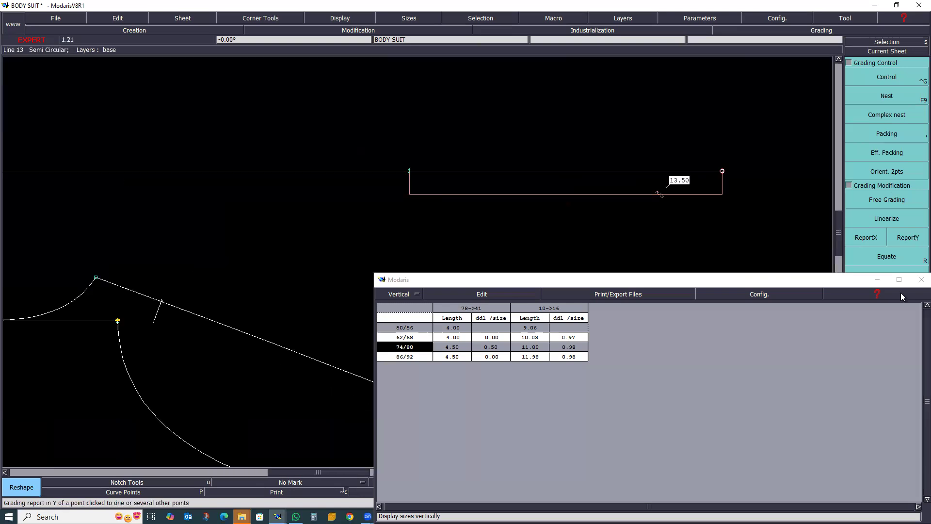
{"action": "key", "text": "l"}
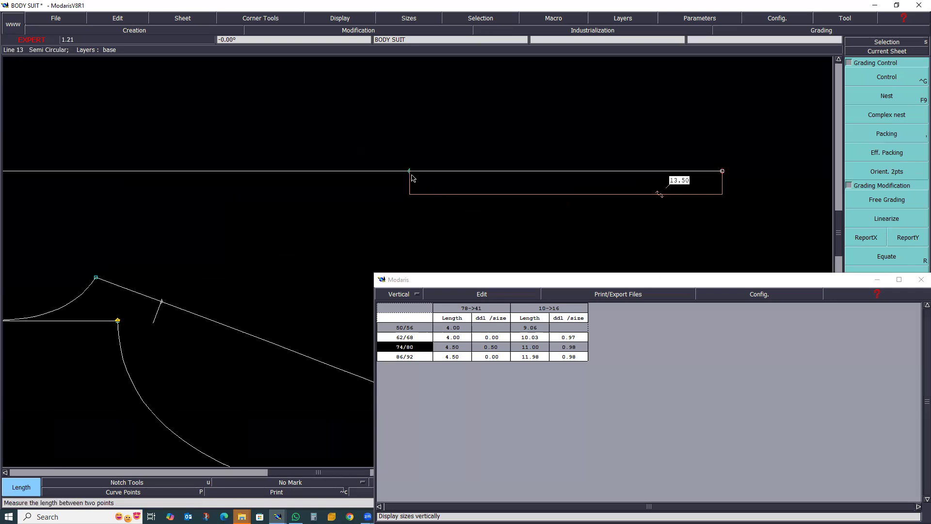
{"action": "left_click", "coordinate": [412, 176]}
{"action": "left_click", "coordinate": [723, 171]}
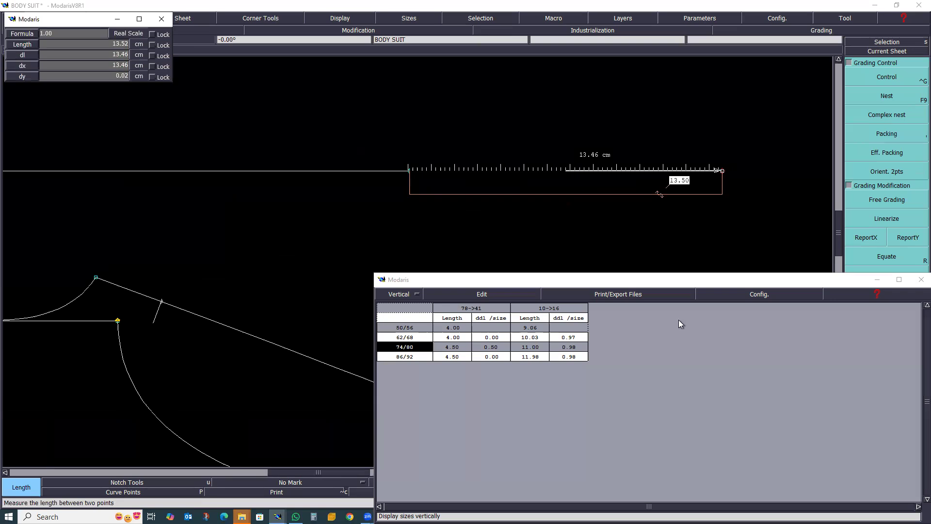
{"action": "left_click", "coordinate": [606, 334]}
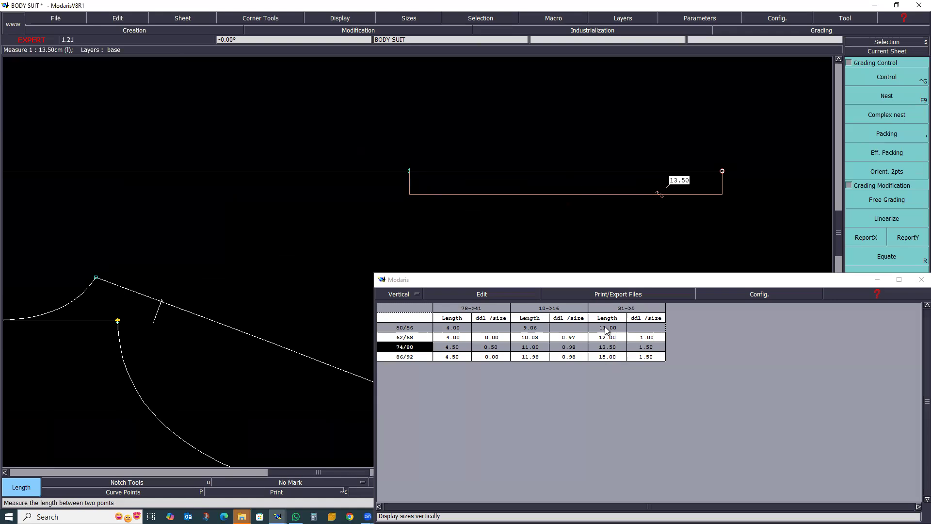
Examine the constrained point where the leg-opening curve meets the side seam
{"action": "scroll", "coordinate": [561, 208], "scroll_direction": "down", "scroll_amount": 2}
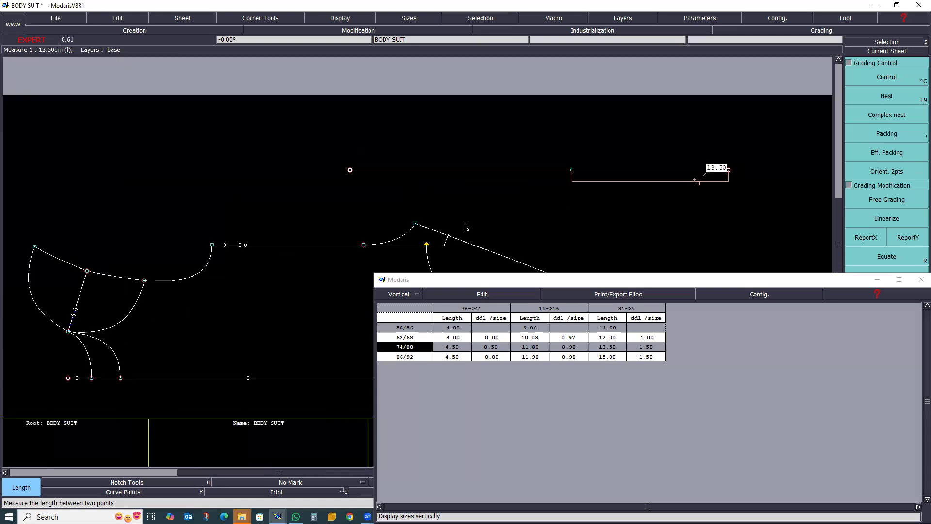
{"action": "scroll", "coordinate": [410, 211], "scroll_direction": "up", "scroll_amount": 1}
{"action": "scroll", "coordinate": [392, 211], "scroll_direction": "down", "scroll_amount": 1}
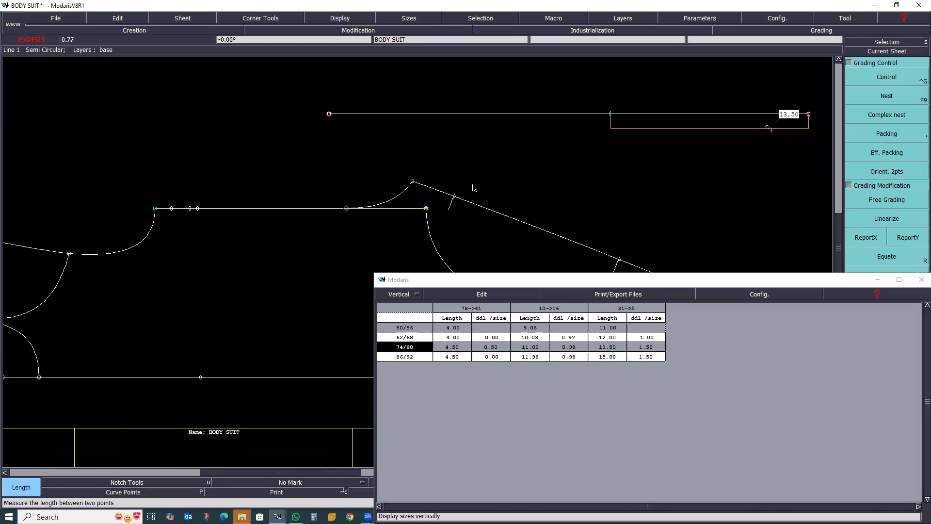
{"action": "scroll", "coordinate": [521, 162], "scroll_direction": "down", "scroll_amount": 1}
{"action": "scroll", "coordinate": [401, 216], "scroll_direction": "up", "scroll_amount": 1}
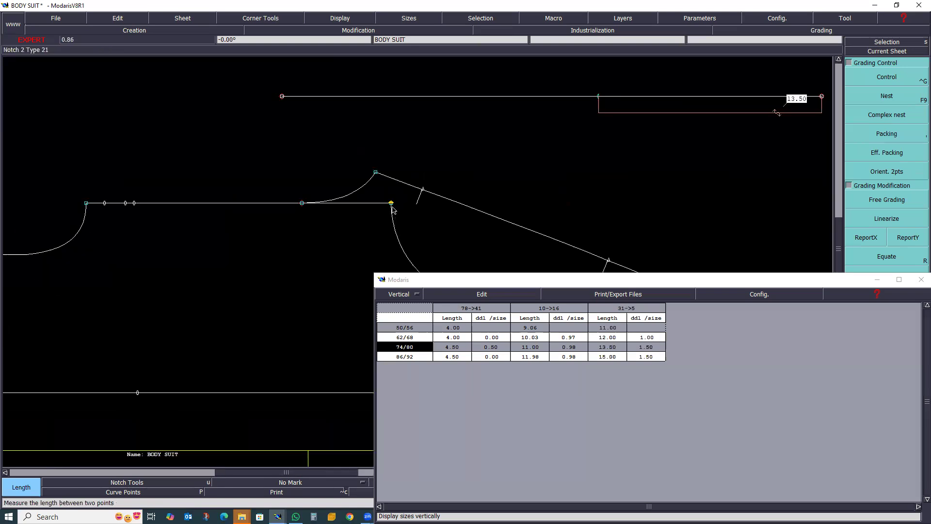
{"action": "scroll", "coordinate": [391, 206], "scroll_direction": "up", "scroll_amount": 2}
{"action": "scroll", "coordinate": [391, 195], "scroll_direction": "up", "scroll_amount": 2}
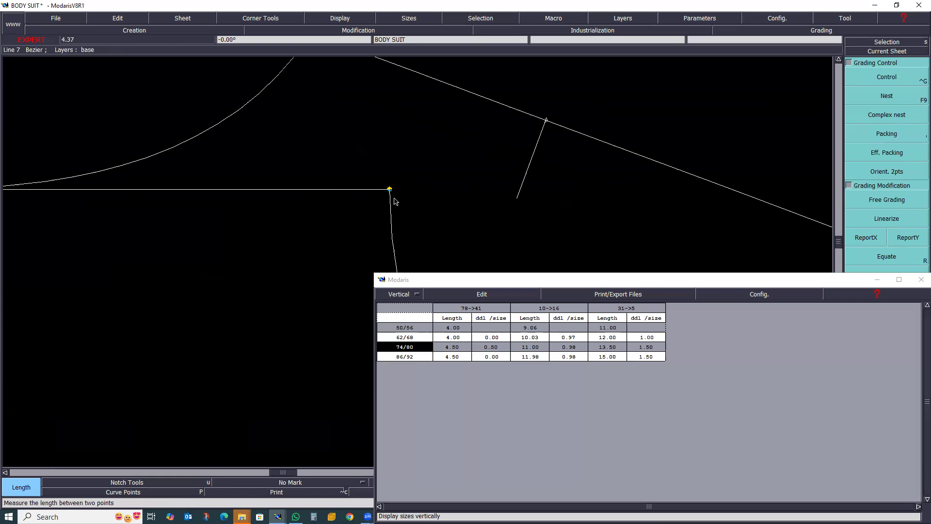
{"action": "scroll", "coordinate": [395, 201], "scroll_direction": "up", "scroll_amount": 3}
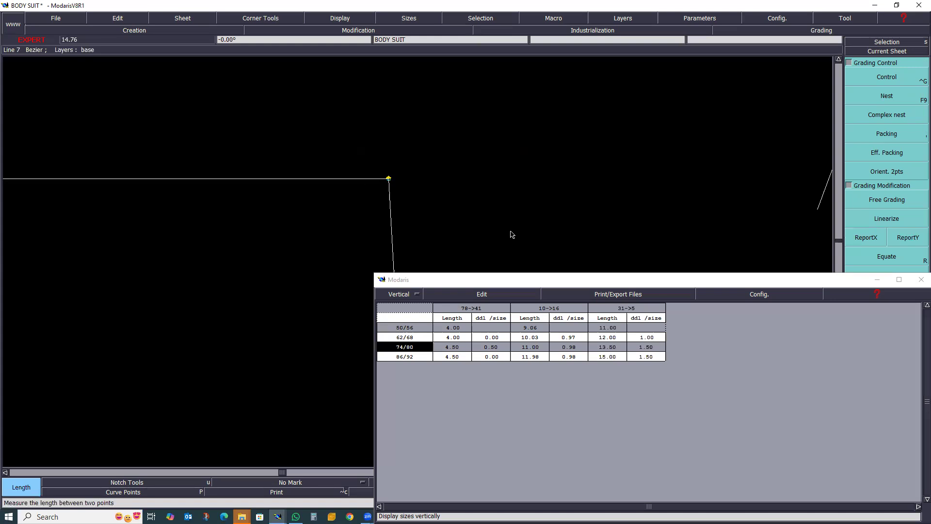
{"action": "scroll", "coordinate": [512, 235], "scroll_direction": "down", "scroll_amount": 2}
Move the measurement table aside and bring the pattern sheet back to the front
{"action": "left_click", "coordinate": [655, 278]}
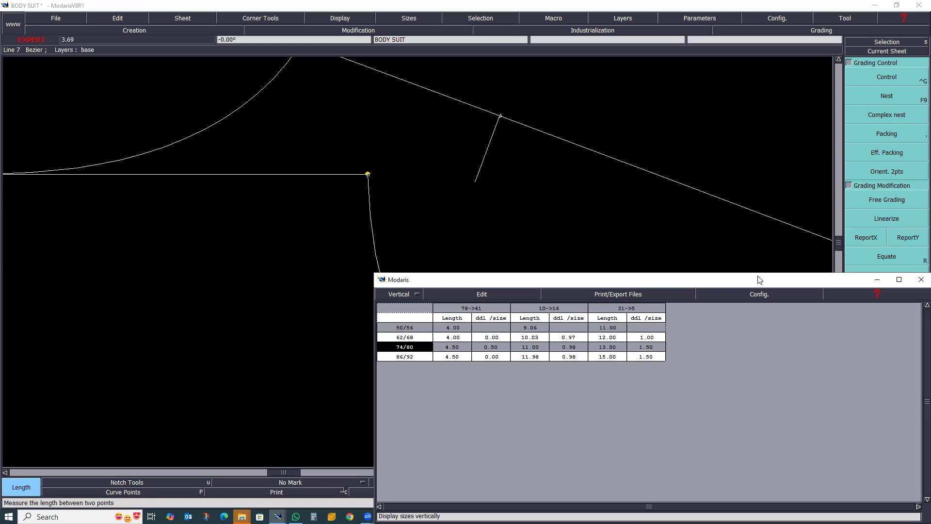
{"action": "left_click_drag", "start_coordinate": [845, 277], "coordinate": [741, 295]}
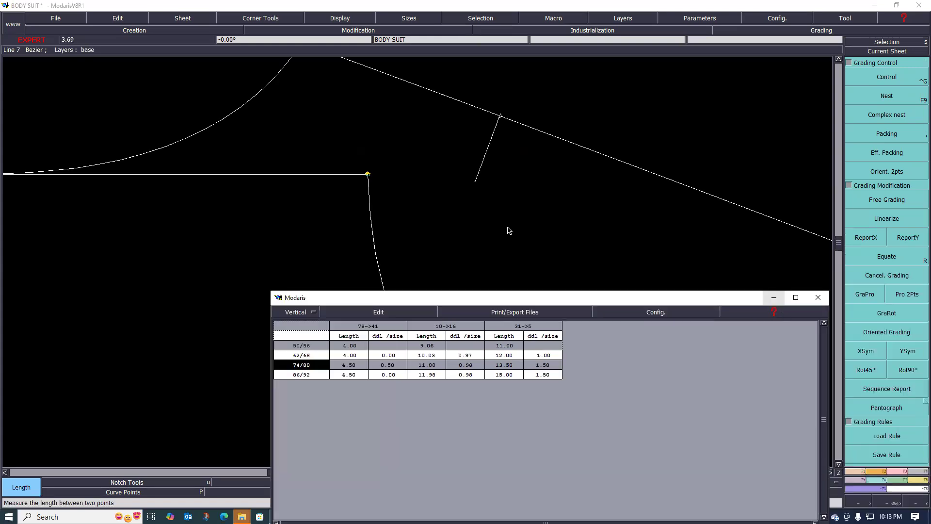
{"action": "left_click", "coordinate": [492, 224]}
{"action": "scroll", "coordinate": [408, 221], "scroll_direction": "down", "scroll_amount": 1}
{"action": "scroll", "coordinate": [390, 230], "scroll_direction": "down", "scroll_amount": 2}
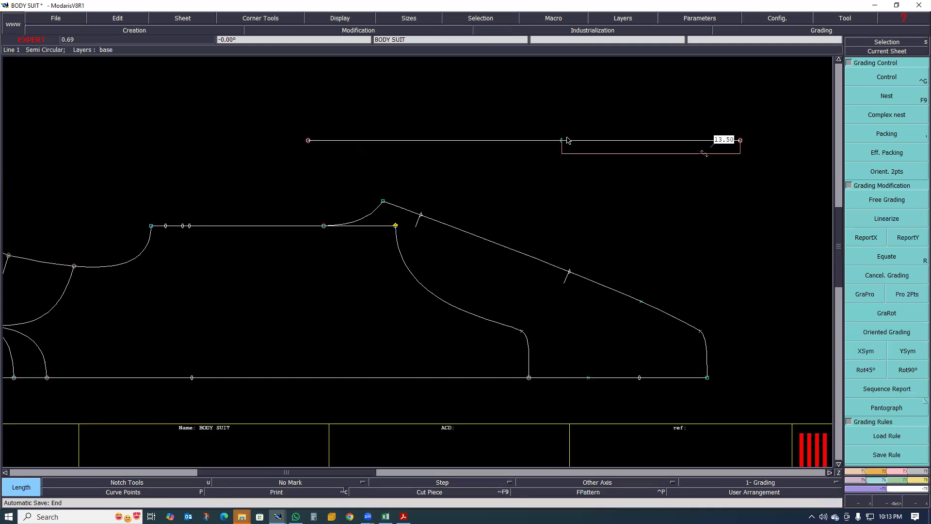
Reshape the developed point along the reference line to about 13.14 cm from its end
{"action": "left_click", "coordinate": [558, 128]}
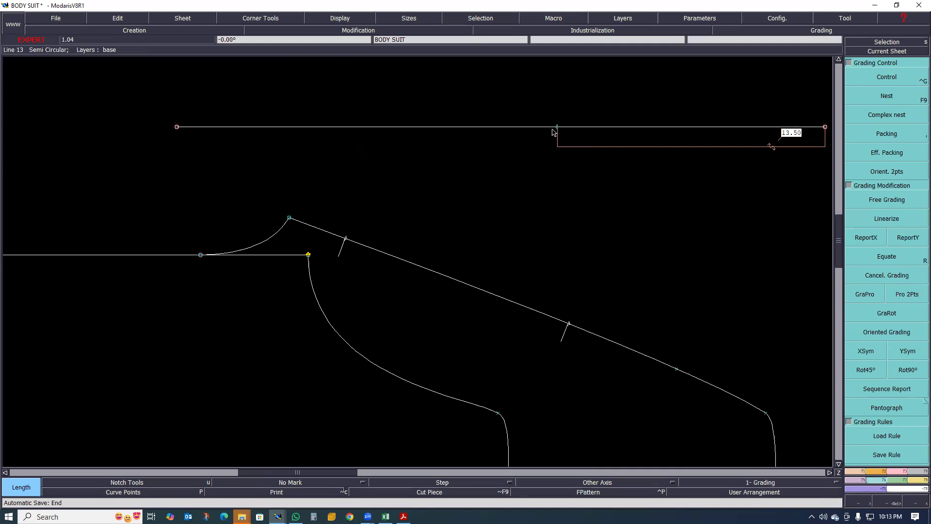
{"action": "key", "text": "r"}
{"action": "left_click", "coordinate": [557, 127]}
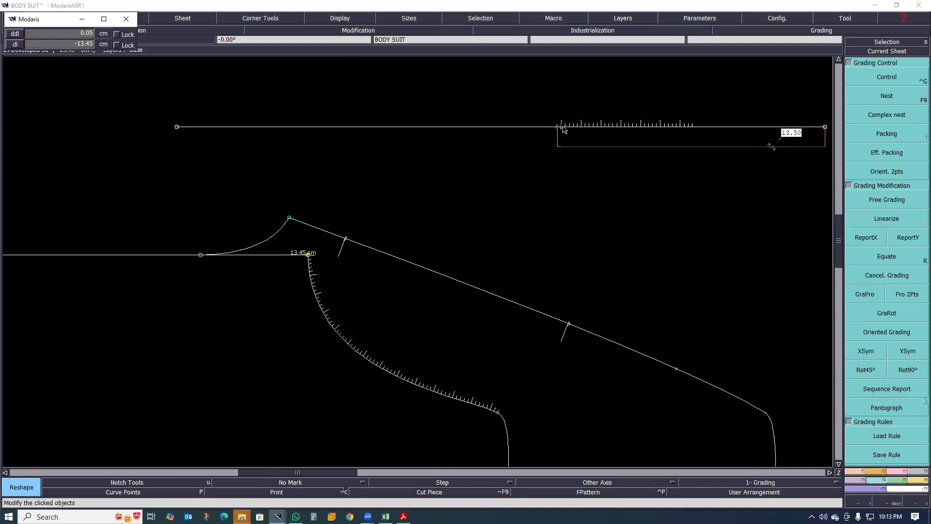
{"action": "left_click", "coordinate": [566, 191]}
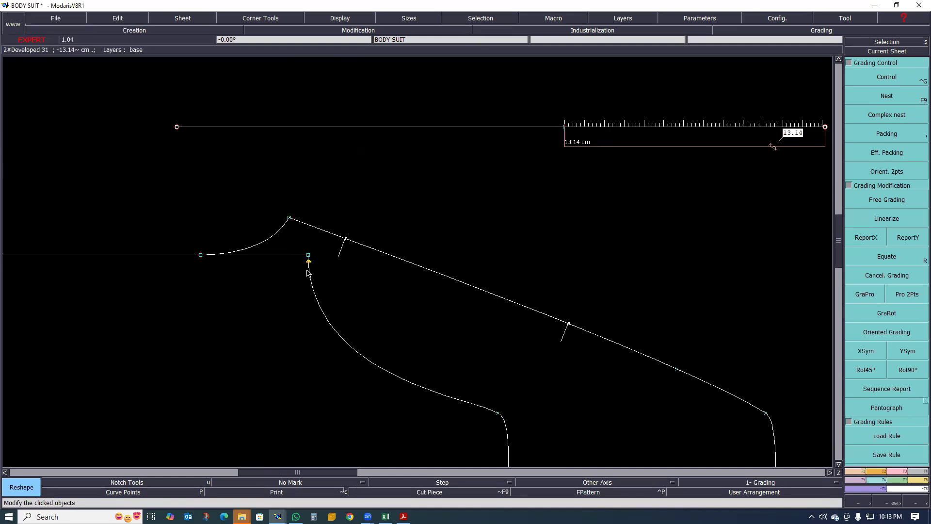
Add a notch at the constrained point on the leg-opening curve and orient it toward the inside of the piece
{"action": "scroll", "coordinate": [310, 273], "scroll_direction": "up", "scroll_amount": 3}
{"action": "mouse_move", "coordinate": [303, 240]}
{"action": "scroll", "coordinate": [400, 232], "scroll_direction": "down", "scroll_amount": 2}
{"action": "scroll", "coordinate": [344, 232], "scroll_direction": "up", "scroll_amount": 2}
{"action": "left_click", "coordinate": [378, 242]}
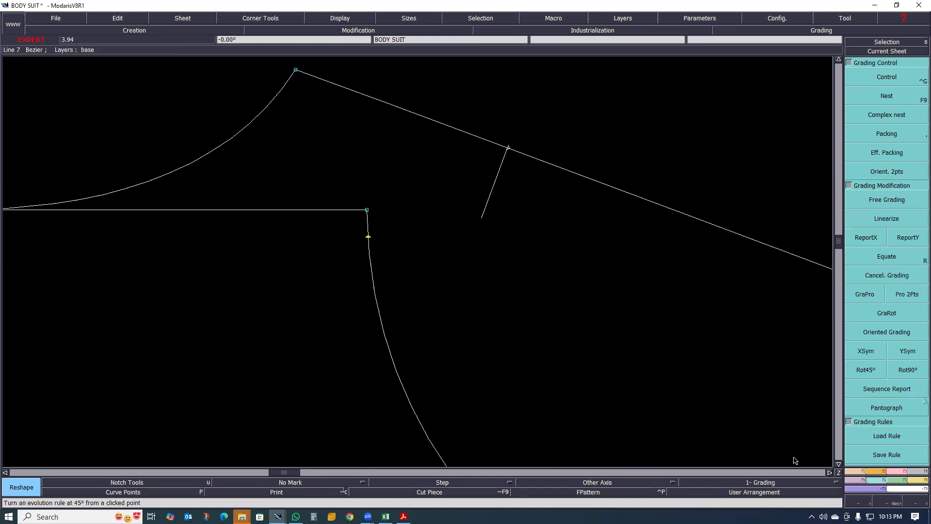
{"action": "left_click", "coordinate": [885, 471]}
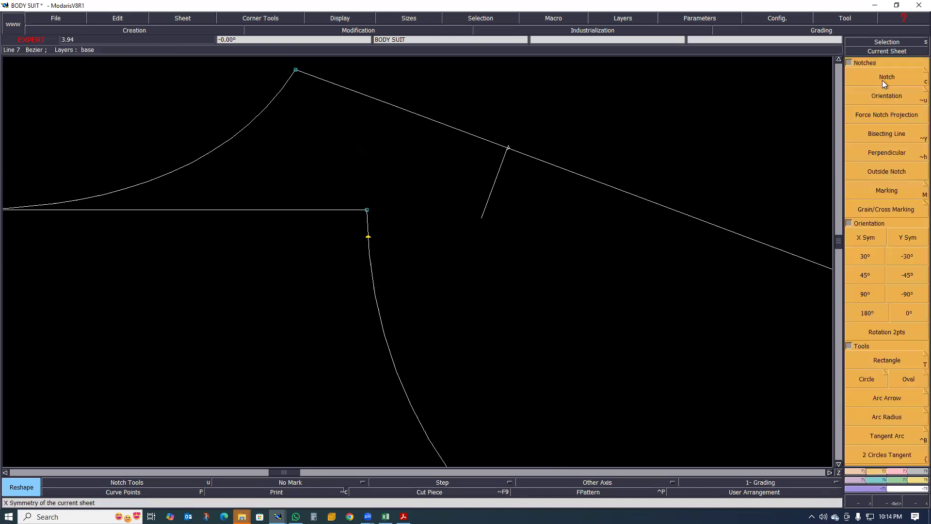
{"action": "left_click", "coordinate": [883, 82]}
{"action": "left_click", "coordinate": [368, 238]}
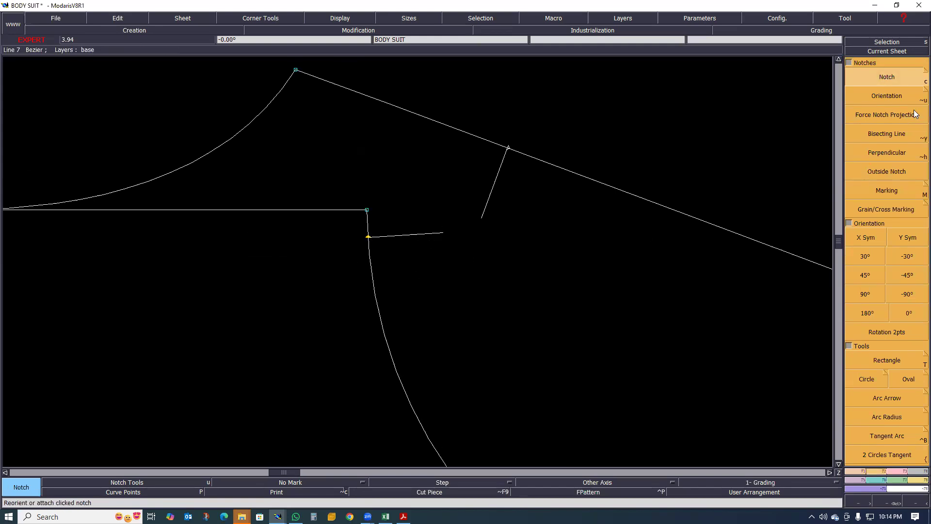
{"action": "left_click", "coordinate": [883, 99]}
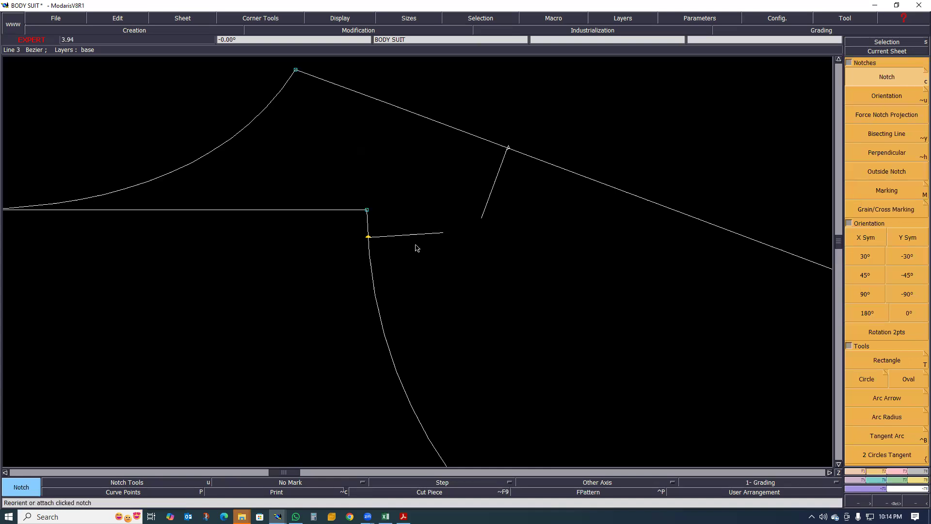
{"action": "left_click", "coordinate": [313, 242]}
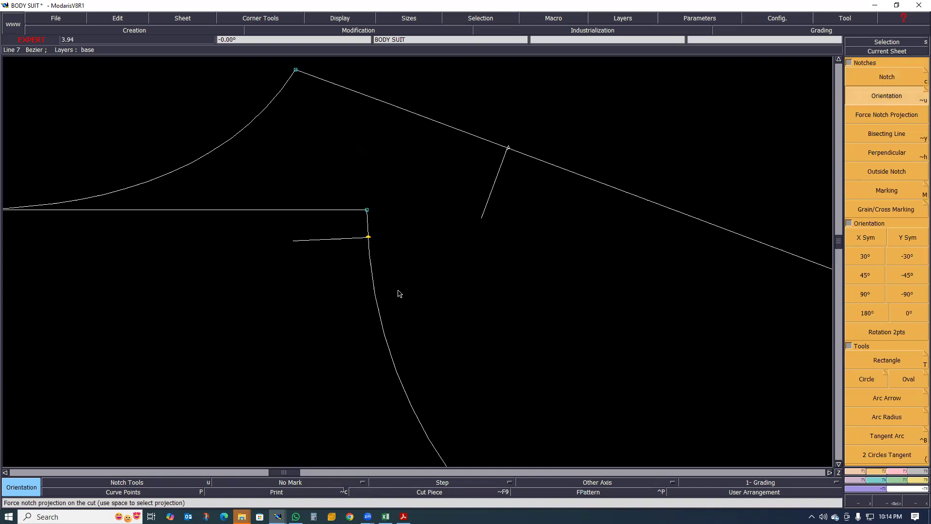
Display the curves in all sizes and examine where the notch falls at the leg-opening curve's upper end in each size
{"action": "scroll", "coordinate": [398, 293], "scroll_direction": "down", "scroll_amount": 3}
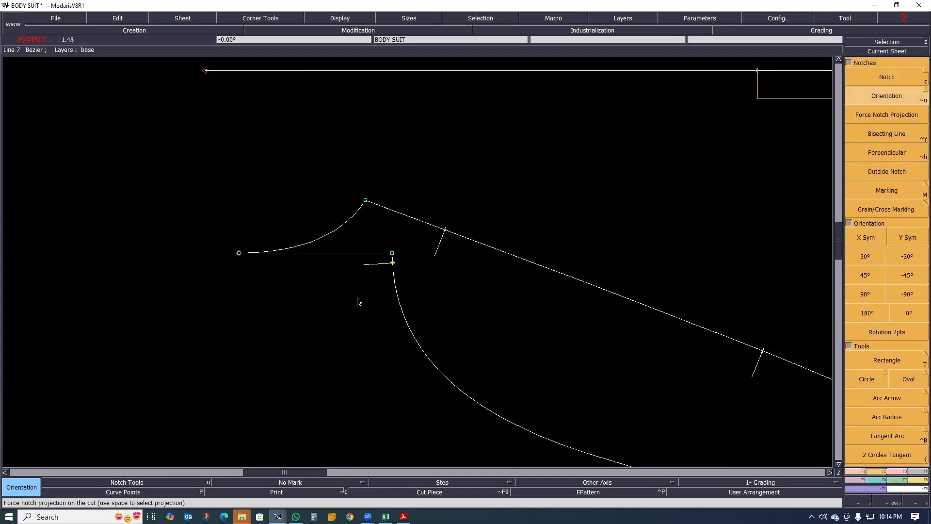
{"action": "key", "text": "F10"}
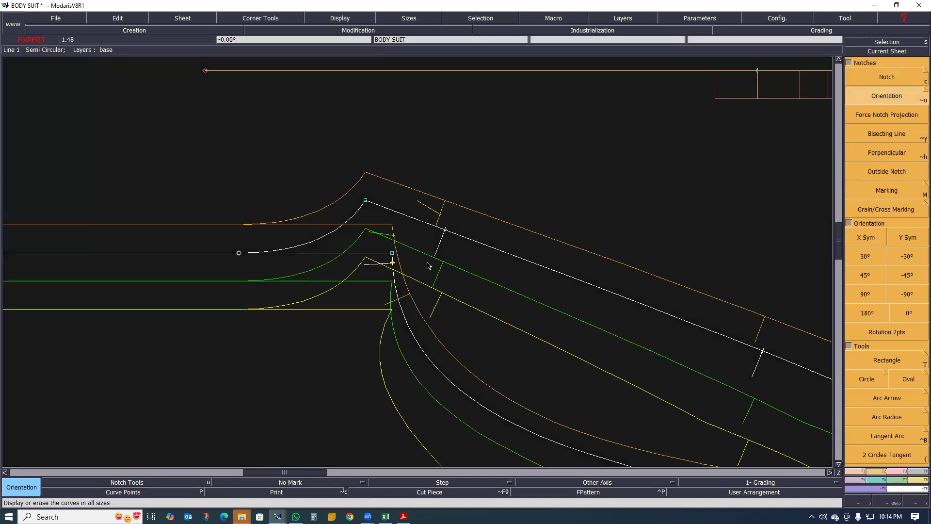
{"action": "scroll", "coordinate": [413, 267], "scroll_direction": "up", "scroll_amount": 1}
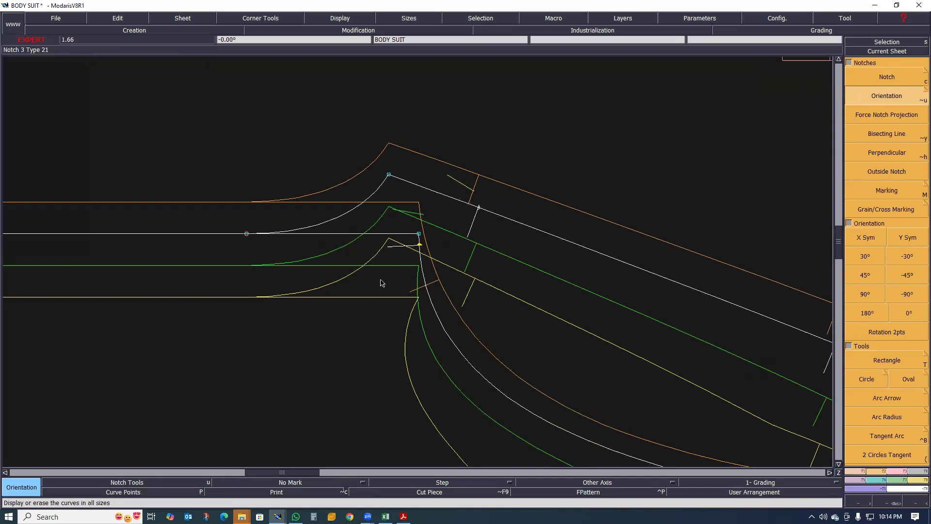
{"action": "scroll", "coordinate": [407, 302], "scroll_direction": "down", "scroll_amount": 1}
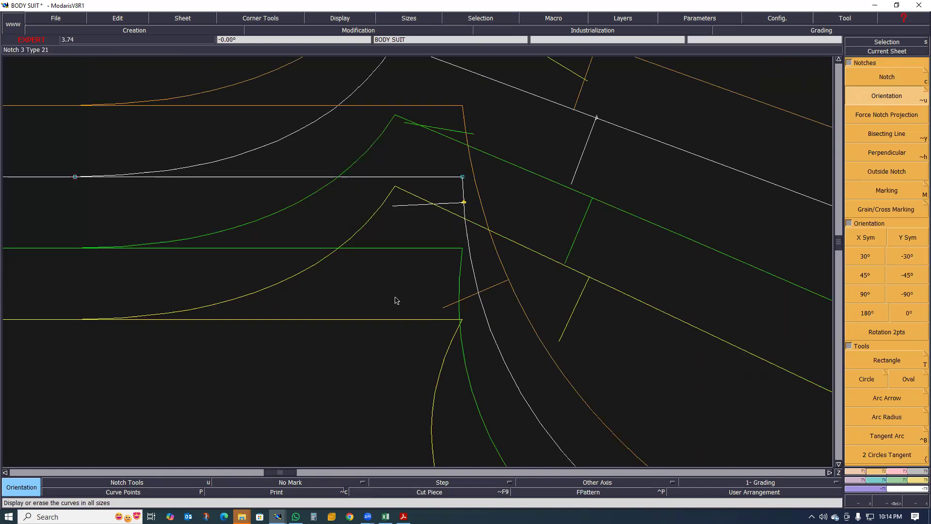
{"action": "scroll", "coordinate": [403, 295], "scroll_direction": "down", "scroll_amount": 1}
{"action": "scroll", "coordinate": [415, 287], "scroll_direction": "up", "scroll_amount": 4}
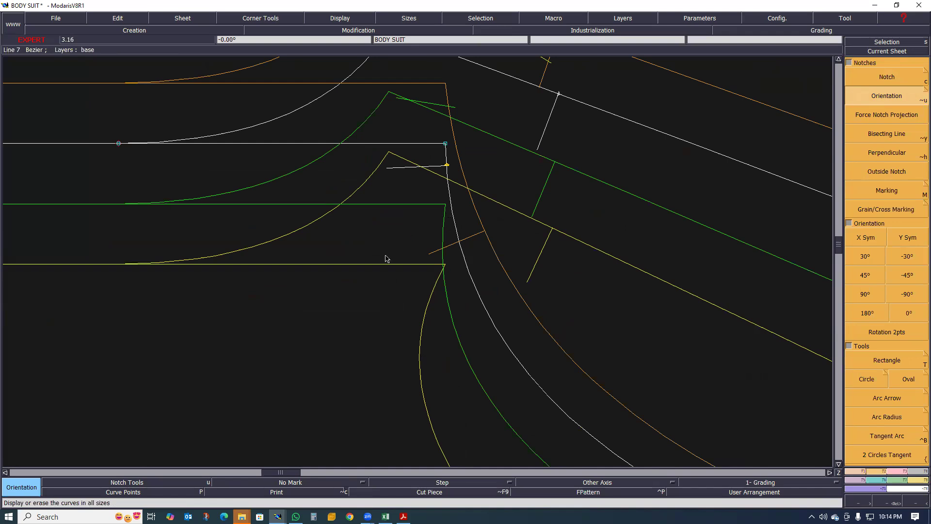
{"action": "scroll", "coordinate": [458, 156], "scroll_direction": "down", "scroll_amount": 2}
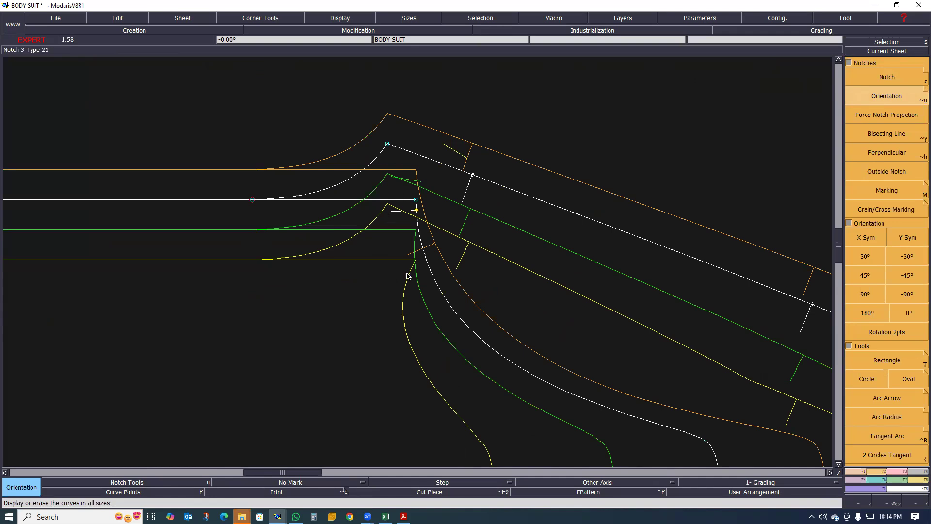
{"action": "scroll", "coordinate": [417, 263], "scroll_direction": "up", "scroll_amount": 1}
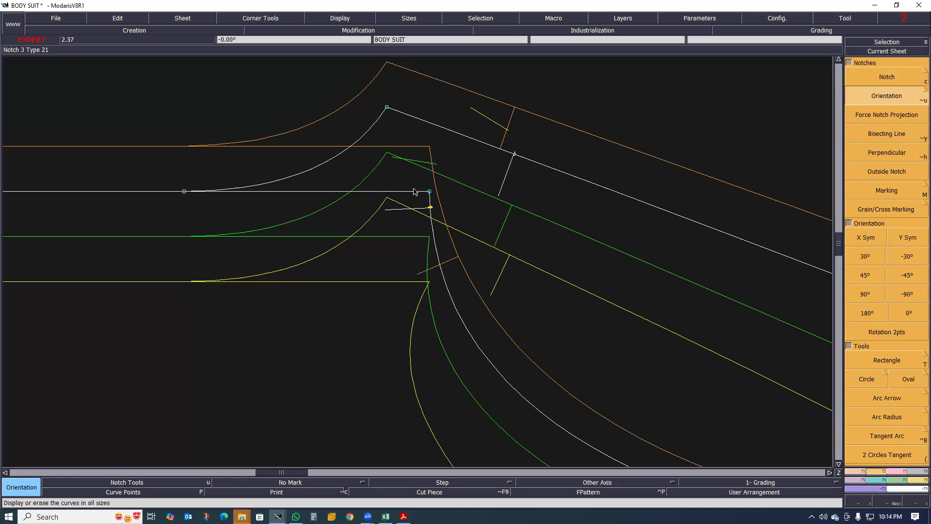
{"action": "scroll", "coordinate": [408, 189], "scroll_direction": "down", "scroll_amount": 5}
{"action": "scroll", "coordinate": [396, 227], "scroll_direction": "up", "scroll_amount": 4}
{"action": "scroll", "coordinate": [397, 239], "scroll_direction": "down", "scroll_amount": 1}
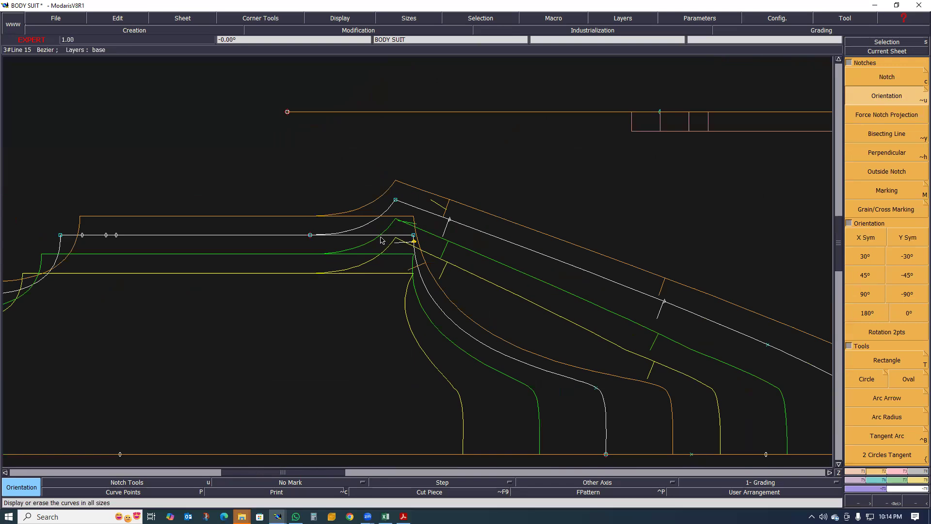
{"action": "scroll", "coordinate": [381, 240], "scroll_direction": "up", "scroll_amount": 3}
{"action": "scroll", "coordinate": [414, 271], "scroll_direction": "down", "scroll_amount": 1}
Try to match the X grading of the leg-opening curve's end point to the notch with ReportX
{"action": "left_click_drag", "start_coordinate": [407, 236], "coordinate": [441, 284]}
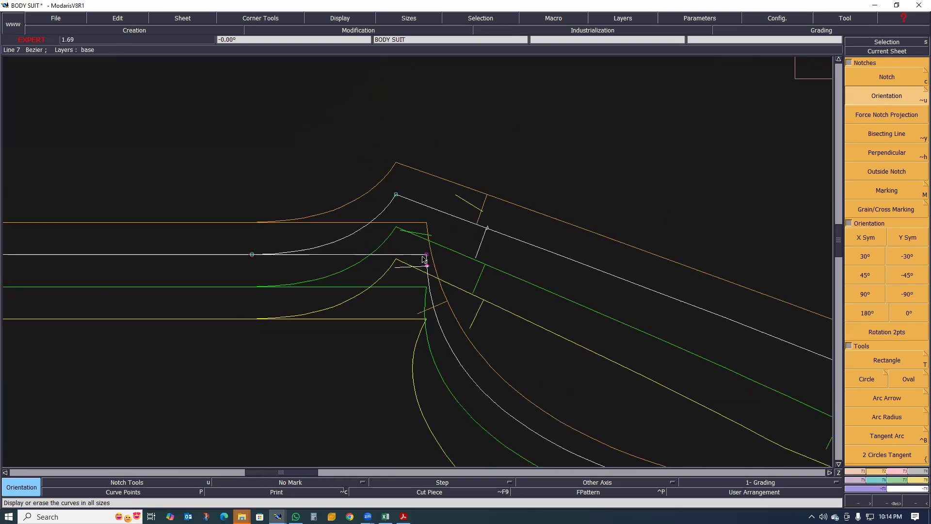
{"action": "left_click", "coordinate": [882, 481]}
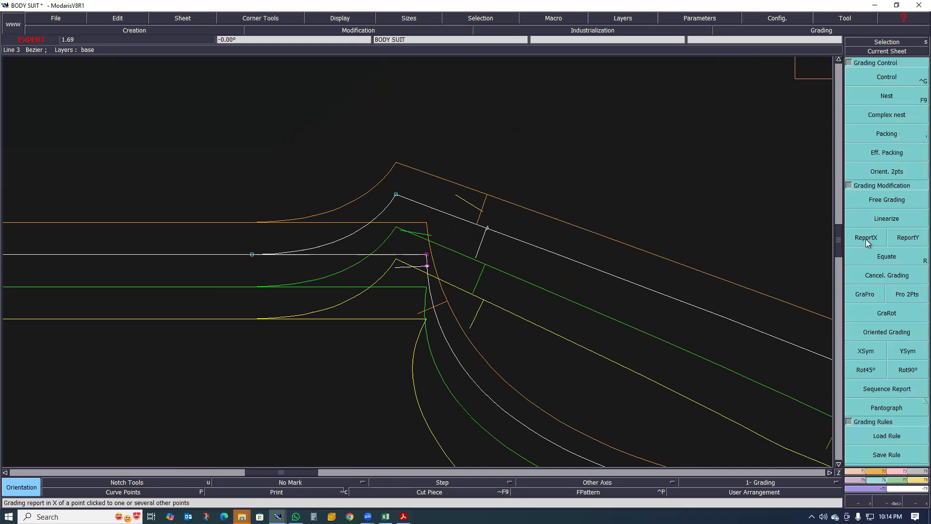
{"action": "left_click", "coordinate": [866, 237]}
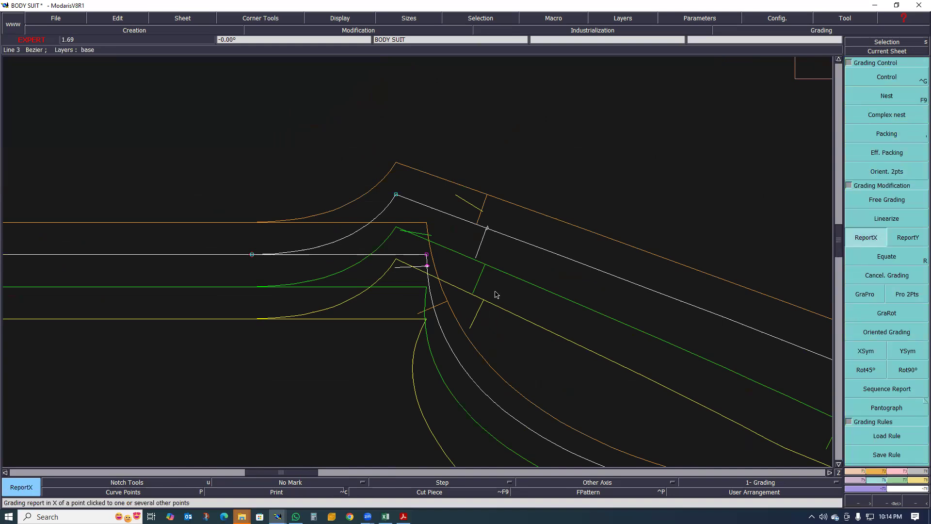
{"action": "left_click", "coordinate": [427, 266]}
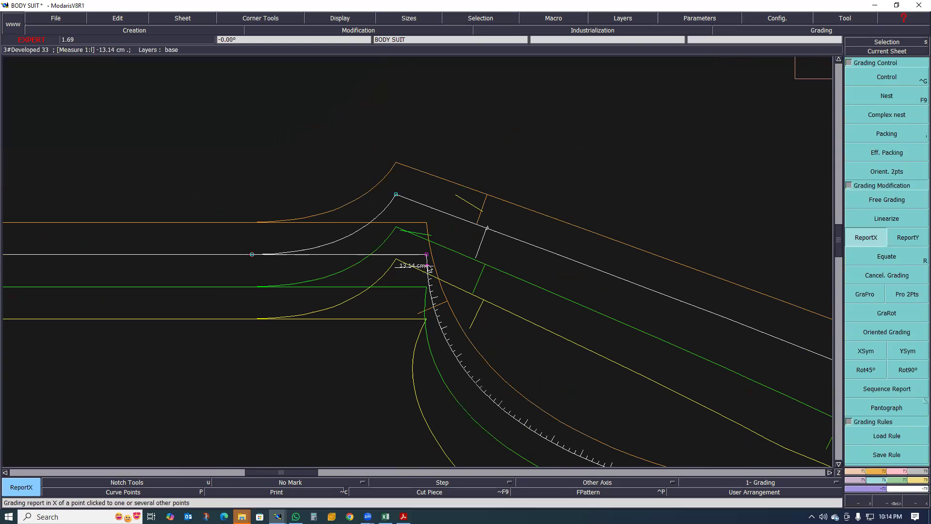
{"action": "left_click", "coordinate": [428, 267]}
{"action": "left_click", "coordinate": [428, 267]}
Examine how the leg-opening curve, side-seam end and notch are distributed across the nested sizes
{"action": "scroll", "coordinate": [556, 215], "scroll_direction": "down", "scroll_amount": 1}
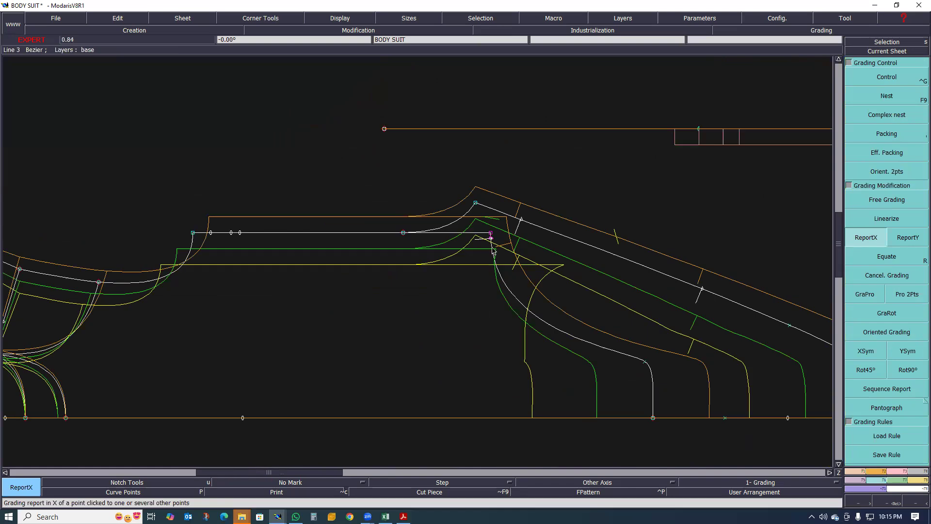
{"action": "scroll", "coordinate": [473, 234], "scroll_direction": "up", "scroll_amount": 2}
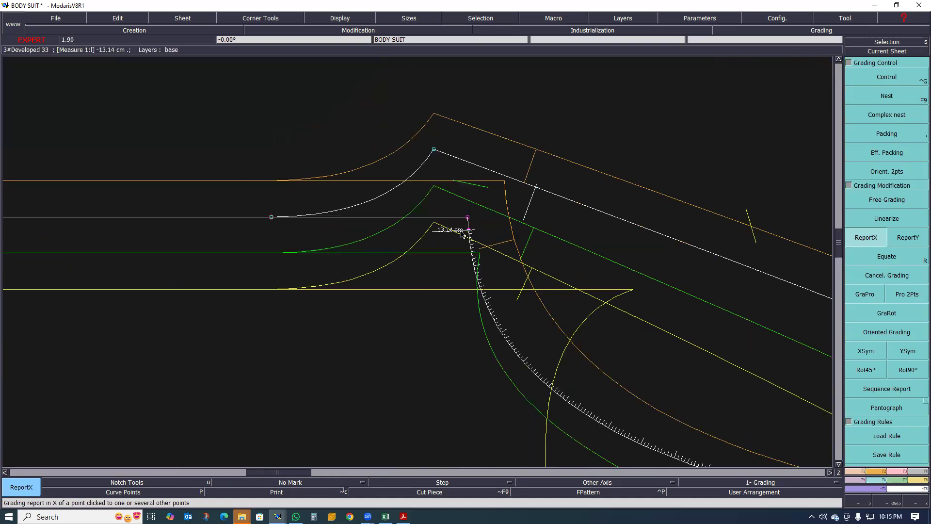
{"action": "scroll", "coordinate": [372, 265], "scroll_direction": "down", "scroll_amount": 1}
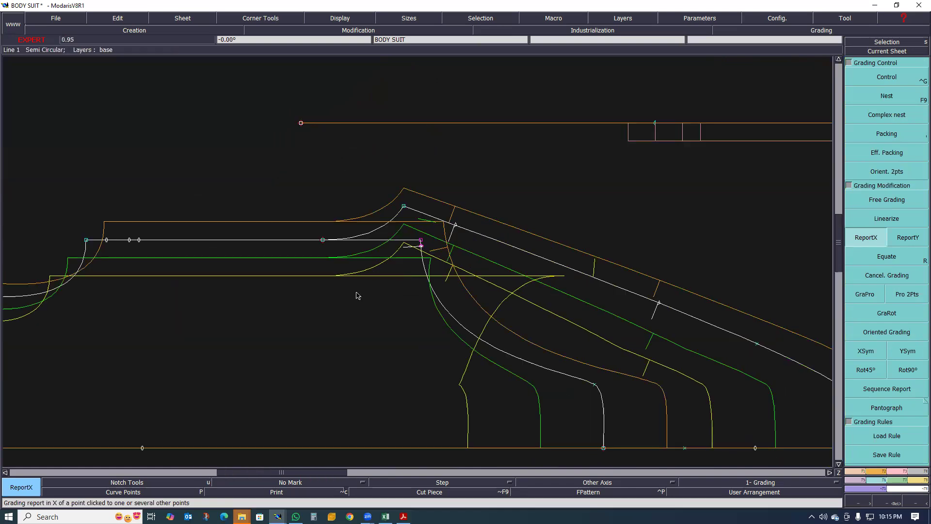
{"action": "scroll", "coordinate": [393, 295], "scroll_direction": "down", "scroll_amount": 1}
{"action": "scroll", "coordinate": [393, 294], "scroll_direction": "up", "scroll_amount": 1}
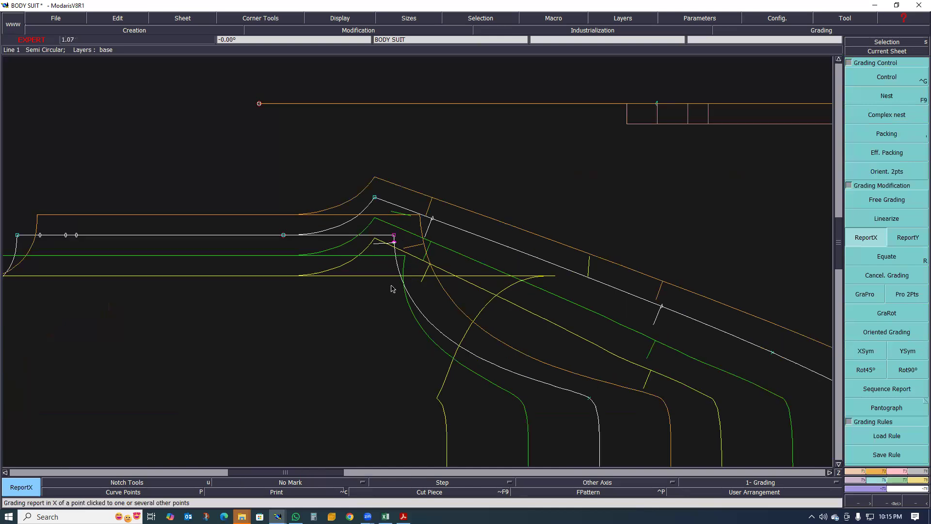
{"action": "scroll", "coordinate": [387, 302], "scroll_direction": "down", "scroll_amount": 1}
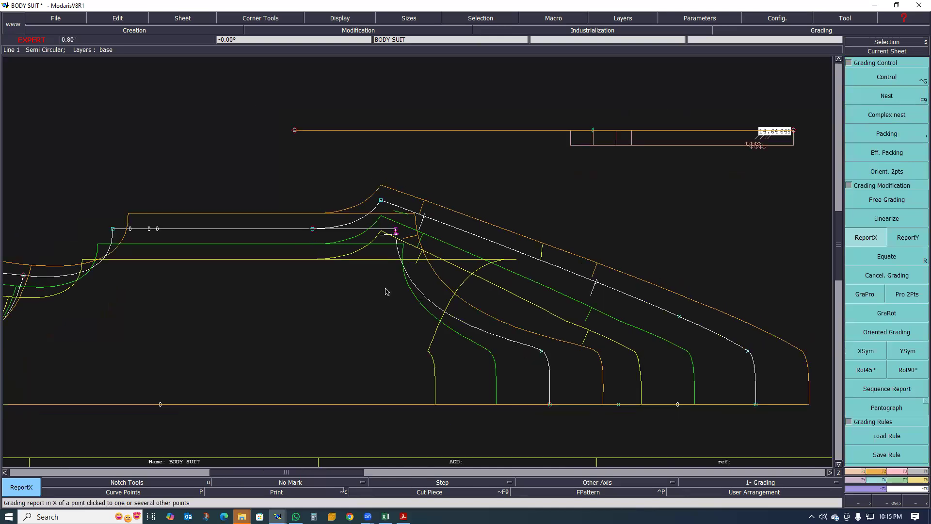
{"action": "scroll", "coordinate": [704, 182], "scroll_direction": "up", "scroll_amount": 1}
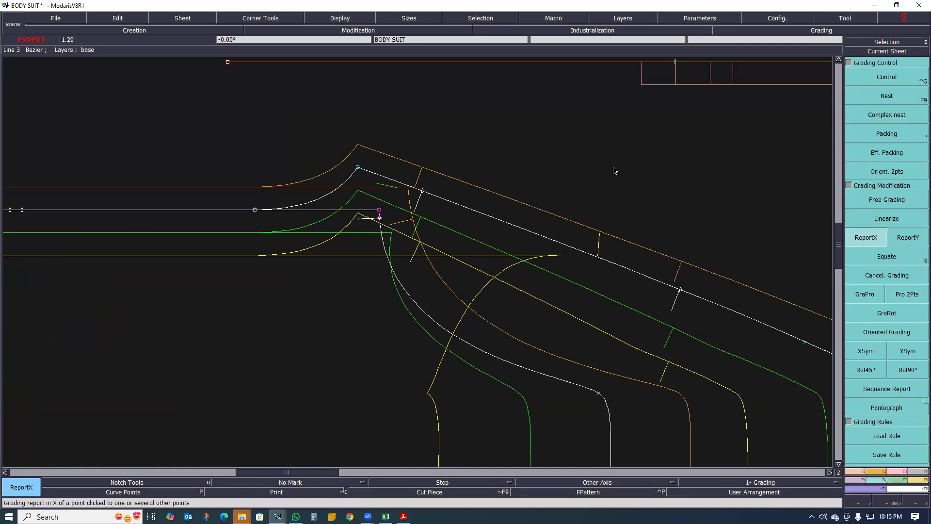
{"action": "scroll", "coordinate": [603, 173], "scroll_direction": "down", "scroll_amount": 2}
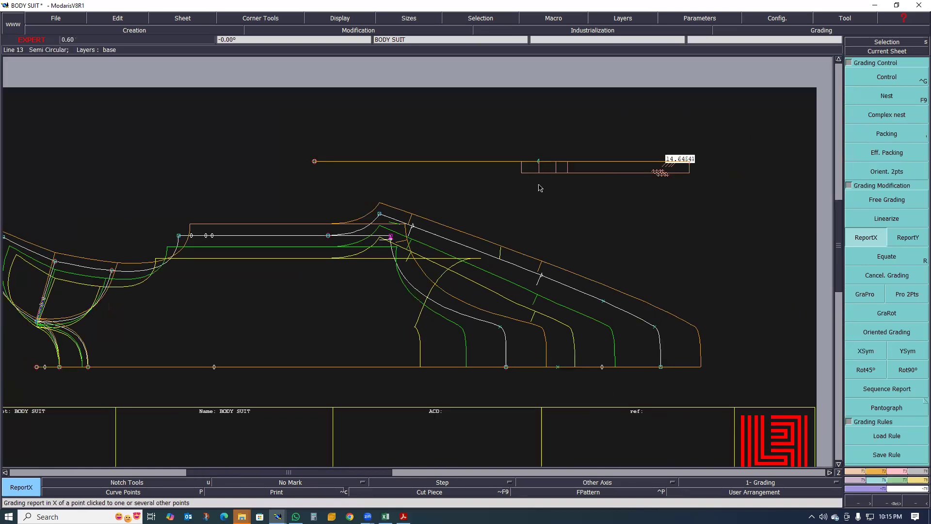
{"action": "scroll", "coordinate": [541, 163], "scroll_direction": "up", "scroll_amount": 1}
{"action": "scroll", "coordinate": [364, 260], "scroll_direction": "up", "scroll_amount": 1}
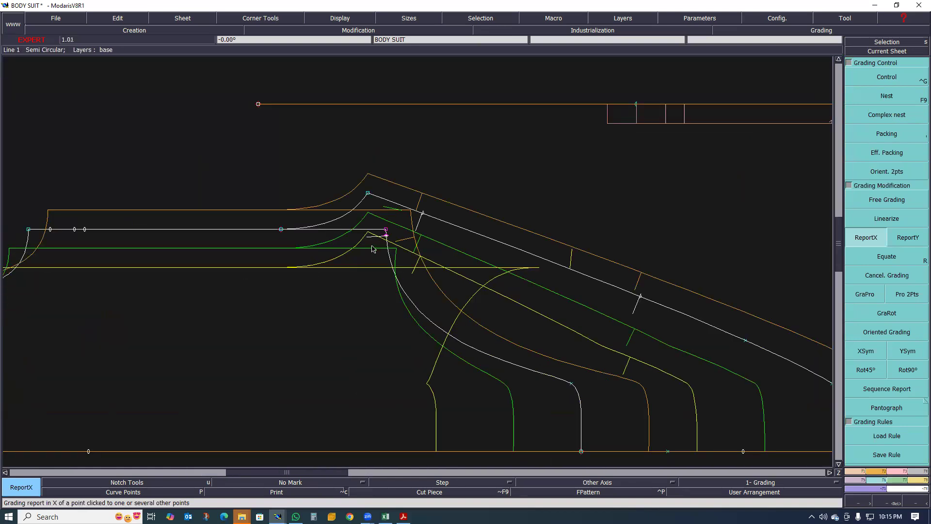
{"action": "scroll", "coordinate": [368, 258], "scroll_direction": "up", "scroll_amount": 1}
{"action": "scroll", "coordinate": [369, 254], "scroll_direction": "down", "scroll_amount": 1}
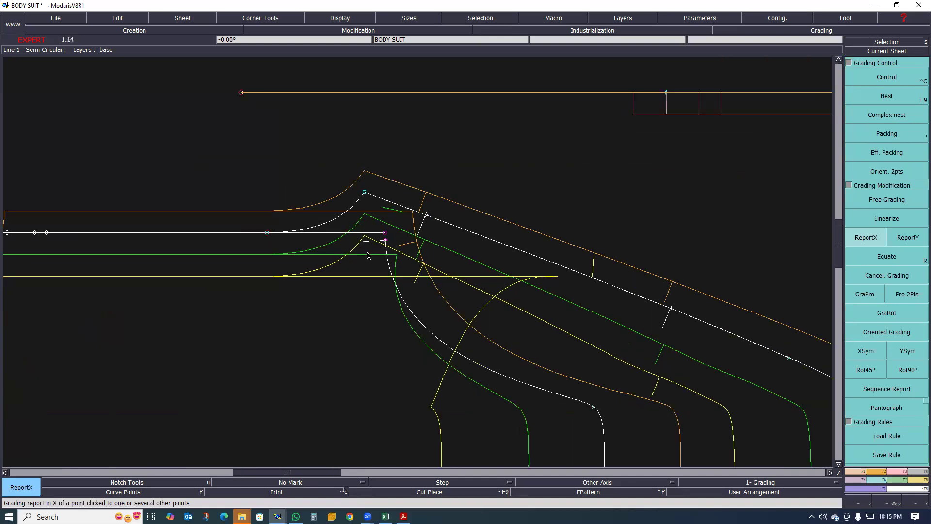
{"action": "scroll", "coordinate": [386, 267], "scroll_direction": "down", "scroll_amount": 1}
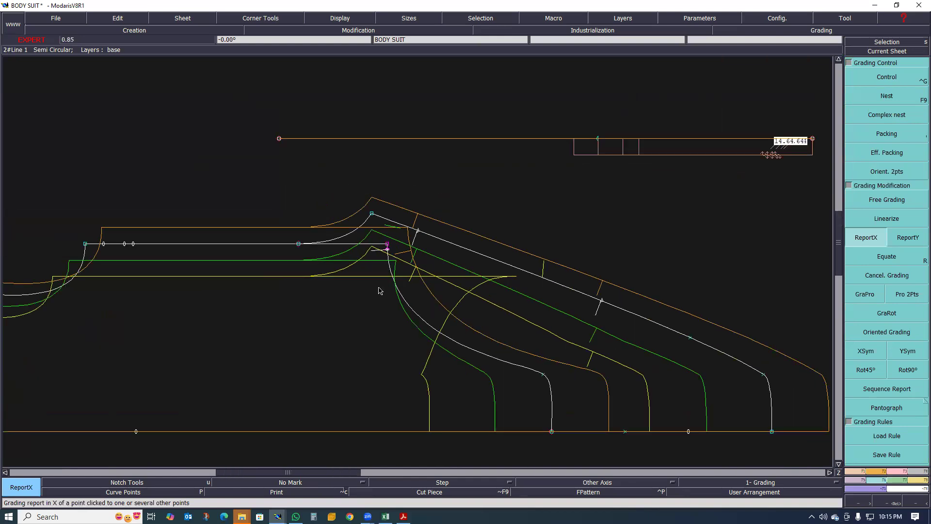
{"action": "scroll", "coordinate": [361, 286], "scroll_direction": "up", "scroll_amount": 1}
{"action": "scroll", "coordinate": [373, 291], "scroll_direction": "down", "scroll_amount": 1}
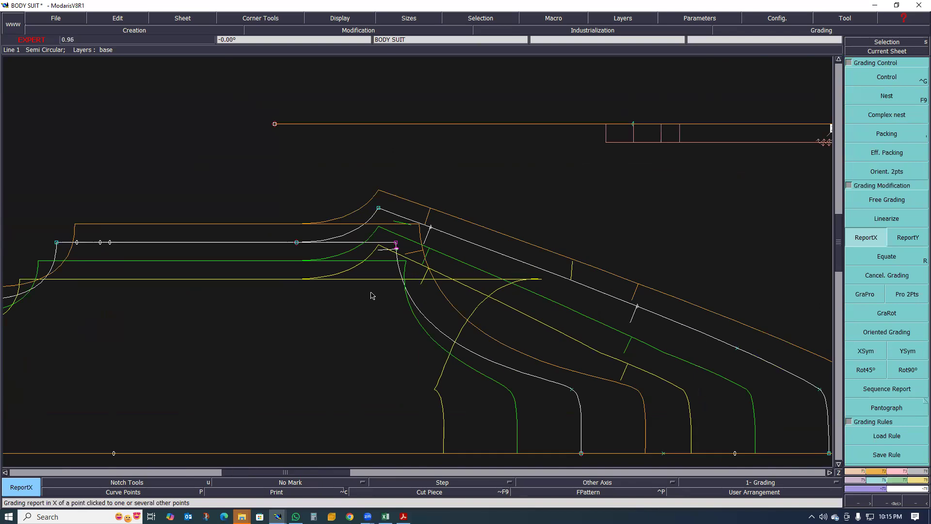
Try repeating the X grading report from the notch to the selected curve end point several times
{"action": "scroll", "coordinate": [388, 255], "scroll_direction": "up", "scroll_amount": 1}
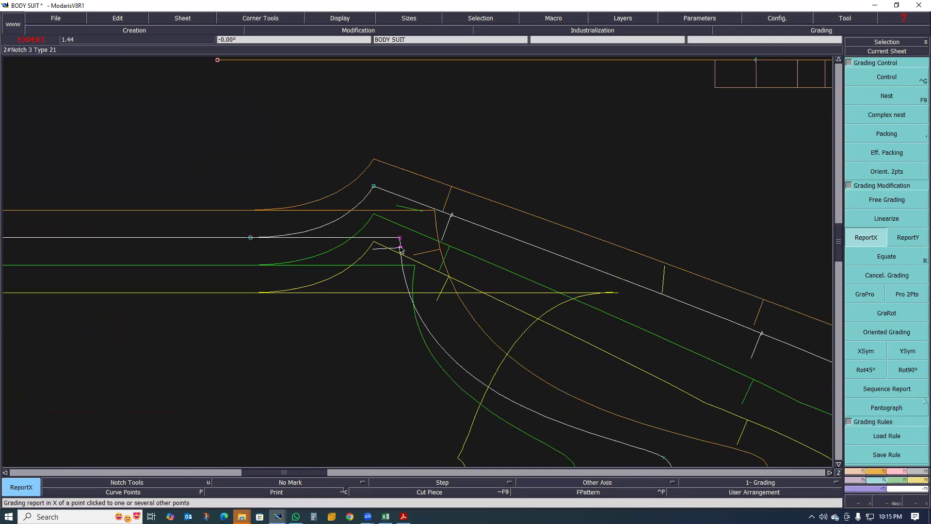
{"action": "left_click", "coordinate": [400, 247]}
{"action": "left_click", "coordinate": [400, 247]}
{"action": "left_click", "coordinate": [399, 248]}
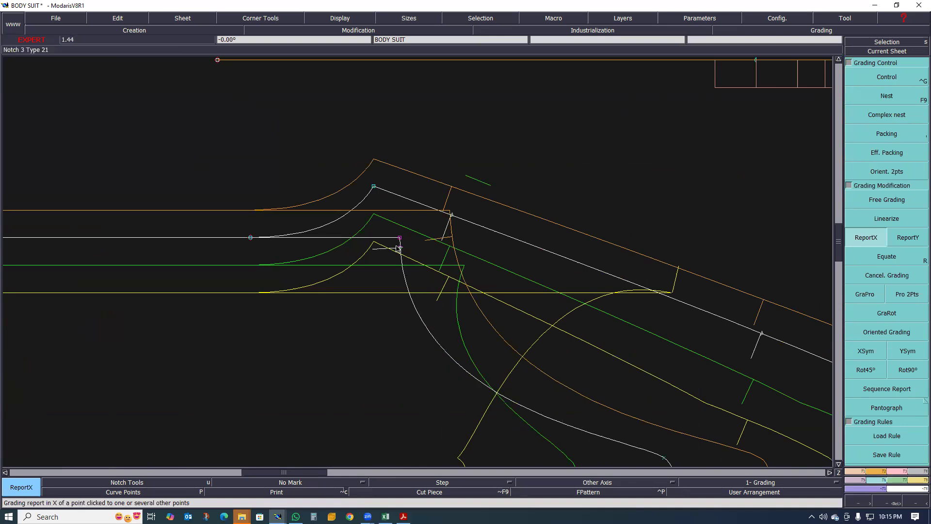
{"action": "left_click", "coordinate": [401, 249]}
{"action": "left_click", "coordinate": [401, 249]}
{"action": "left_click", "coordinate": [401, 248]}
{"action": "left_click", "coordinate": [401, 249]}
{"action": "left_click", "coordinate": [401, 249]}
{"action": "left_click", "coordinate": [401, 249]}
{"action": "left_click", "coordinate": [401, 248]}
{"action": "left_click", "coordinate": [401, 248]}
{"action": "left_click", "coordinate": [401, 248]}
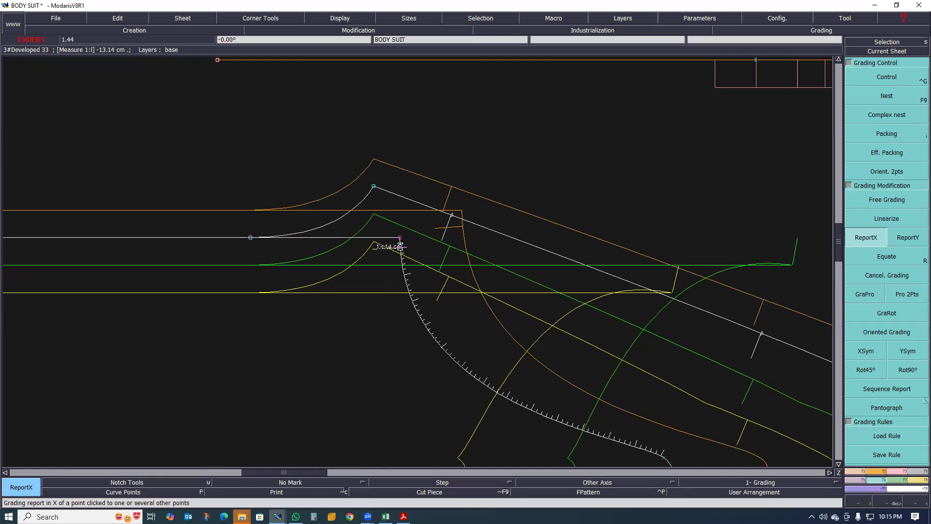
Undo the last X grading report on the leg-opening curve's end point
{"action": "scroll", "coordinate": [401, 246], "scroll_direction": "down", "scroll_amount": 1}
{"action": "scroll", "coordinate": [392, 260], "scroll_direction": "up", "scroll_amount": 1}
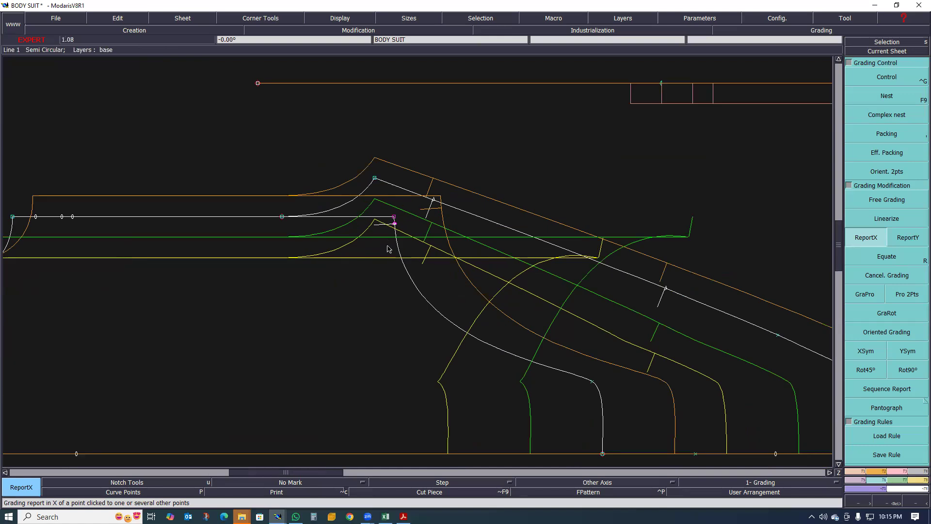
{"action": "left_click", "coordinate": [421, 289]}
{"action": "key", "text": "ctrl+z"}
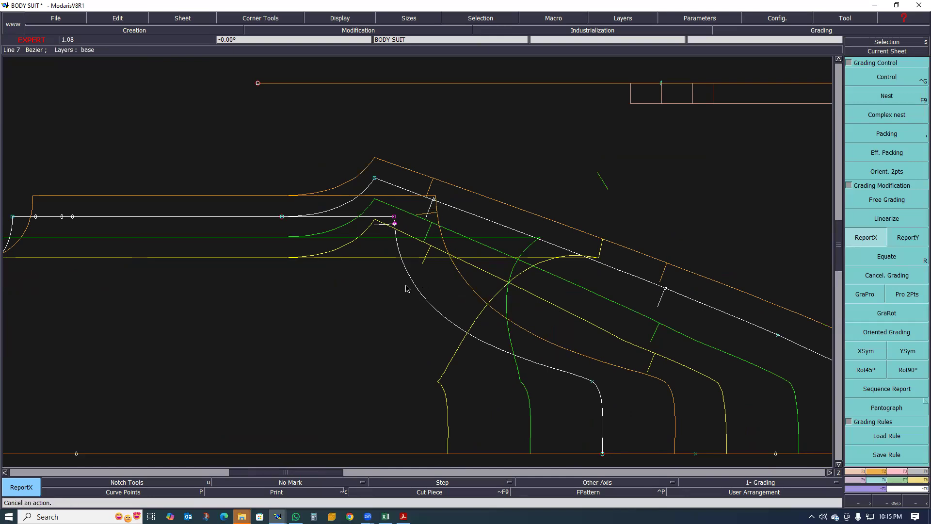
{"action": "scroll", "coordinate": [361, 284], "scroll_direction": "down", "scroll_amount": 1}
{"action": "scroll", "coordinate": [479, 216], "scroll_direction": "up", "scroll_amount": 1}
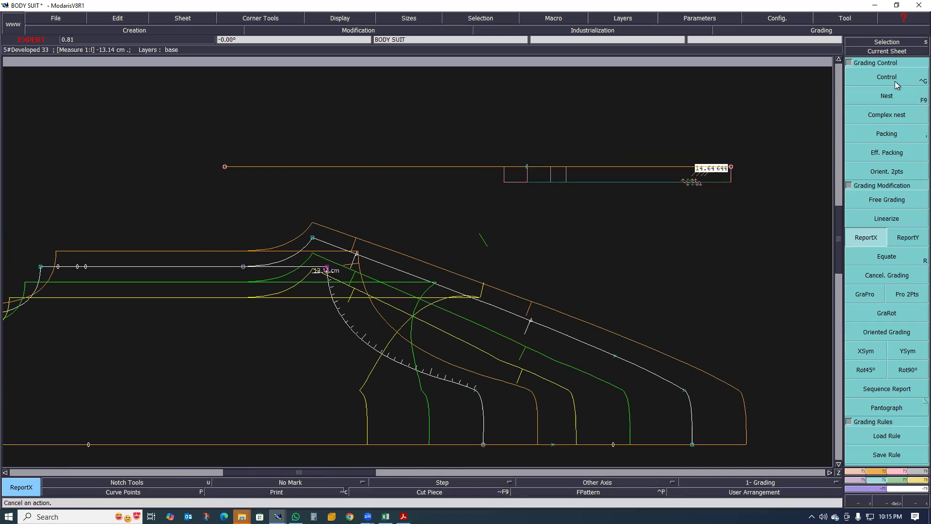
Open the grading control of the leg-opening curve's end point and set its X grading increments to 0 for all sizes
{"action": "key", "text": "ctrl+g"}
{"action": "key", "text": "F9"}
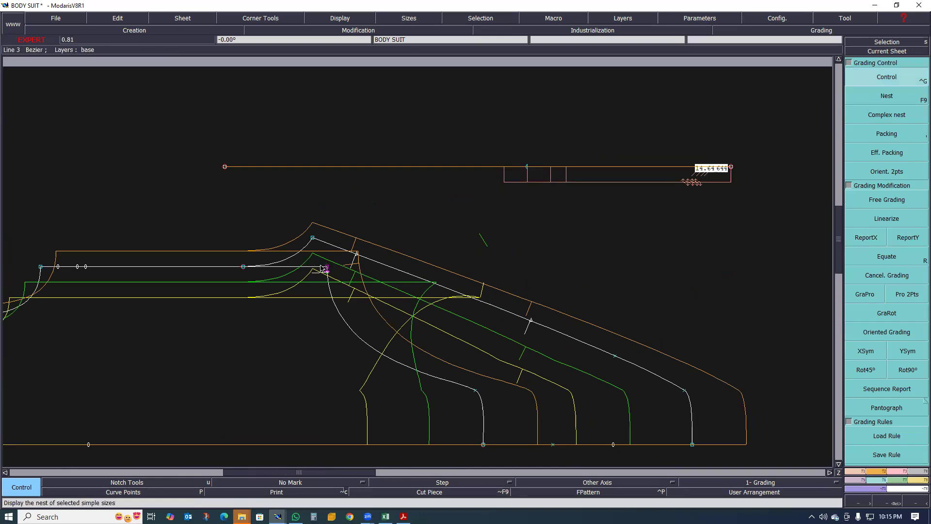
{"action": "left_click", "coordinate": [327, 268]}
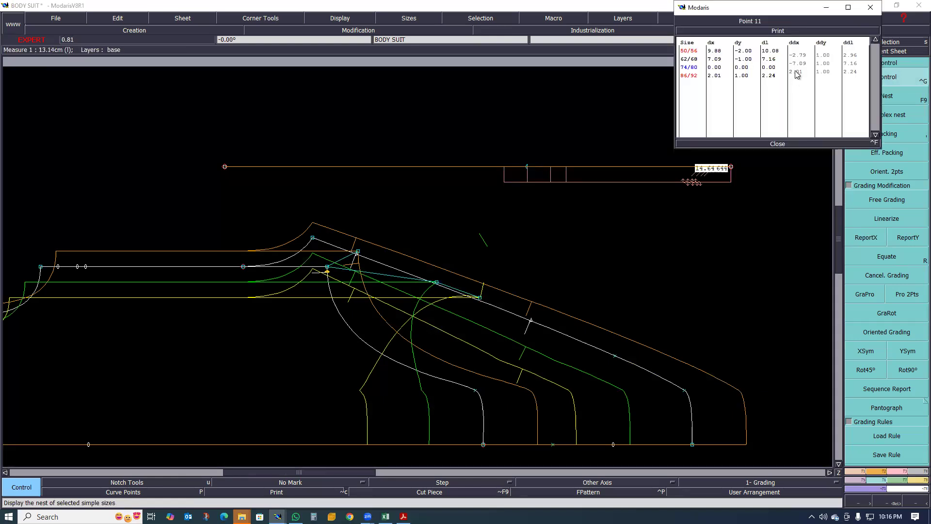
{"action": "left_click", "coordinate": [795, 72]}
{"action": "type", "text": "0"}
{"action": "key", "text": "Return"}
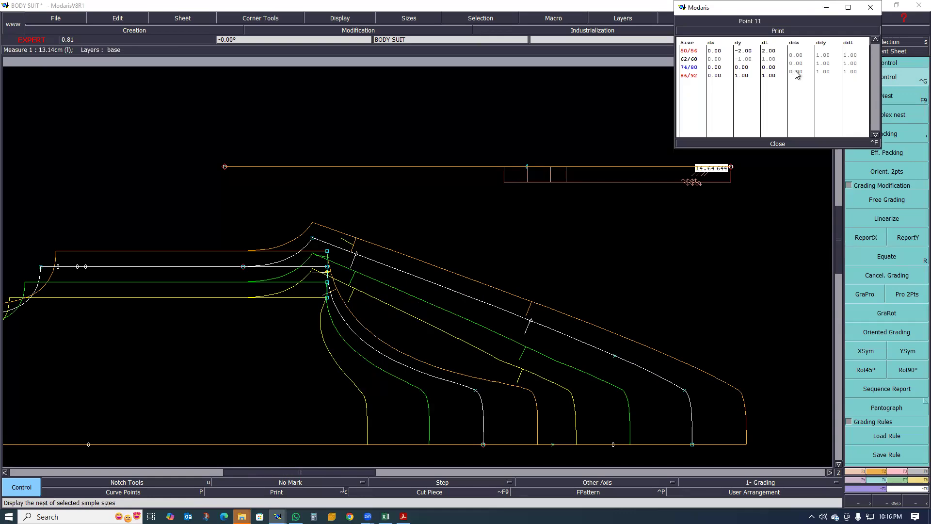
{"action": "scroll", "coordinate": [330, 228], "scroll_direction": "down", "scroll_amount": 2}
{"action": "scroll", "coordinate": [331, 245], "scroll_direction": "up", "scroll_amount": 1}
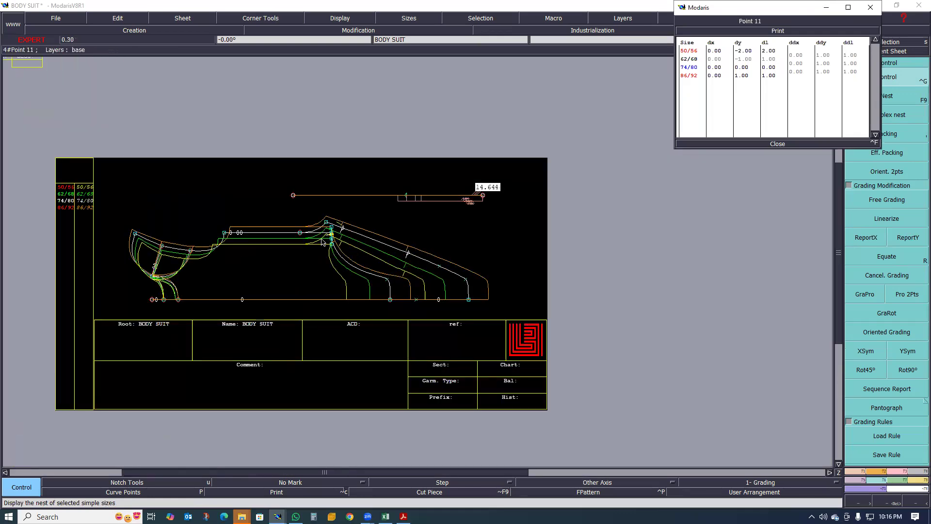
{"action": "scroll", "coordinate": [322, 241], "scroll_direction": "up", "scroll_amount": 4}
{"action": "scroll", "coordinate": [325, 253], "scroll_direction": "down", "scroll_amount": 5}
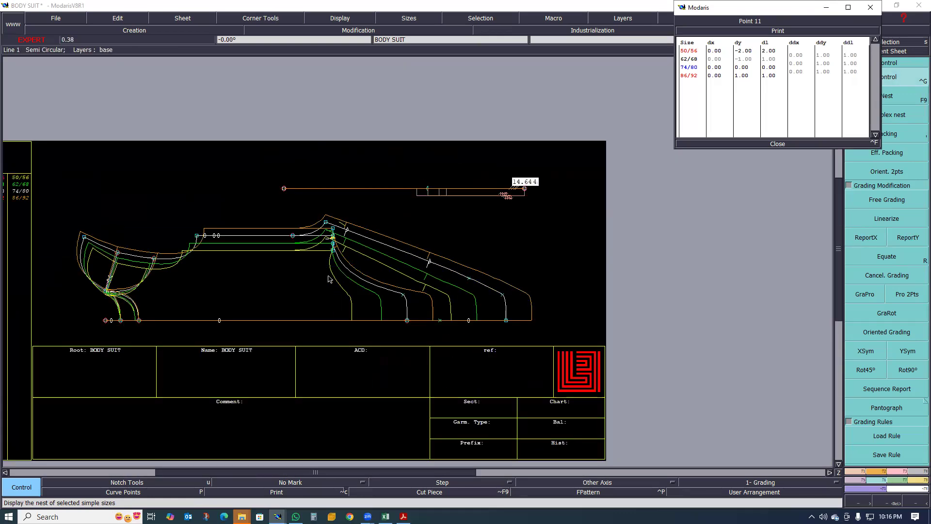
{"action": "scroll", "coordinate": [489, 343], "scroll_direction": "up", "scroll_amount": 3}
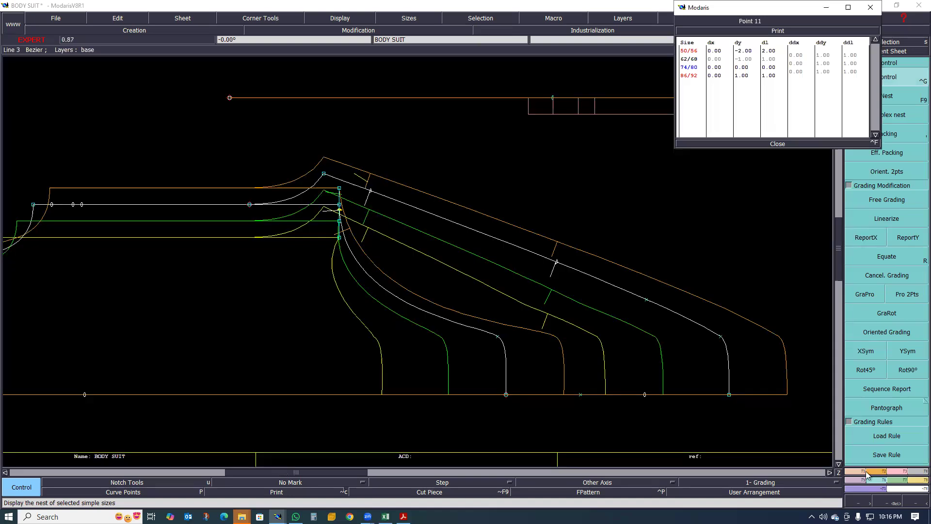
Section the leg-opening curve at its lower end point near the crotch, and hide the size nest
{"action": "left_click", "coordinate": [901, 474]}
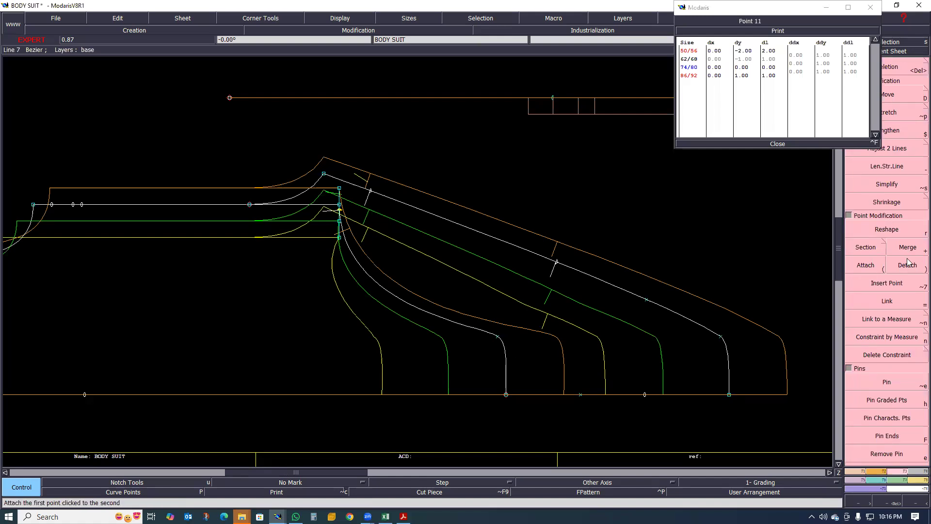
{"action": "left_click", "coordinate": [868, 250]}
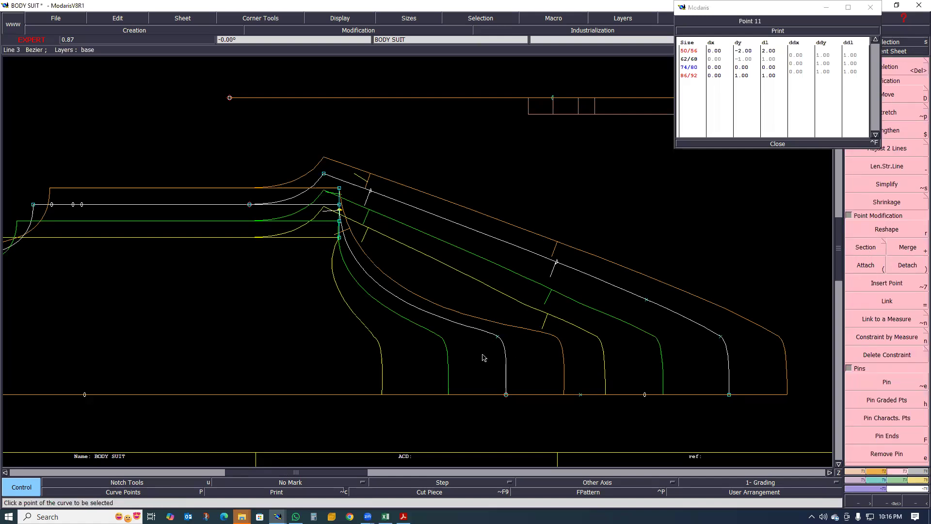
{"action": "left_click", "coordinate": [498, 337]}
{"action": "scroll", "coordinate": [432, 330], "scroll_direction": "down", "scroll_amount": 3}
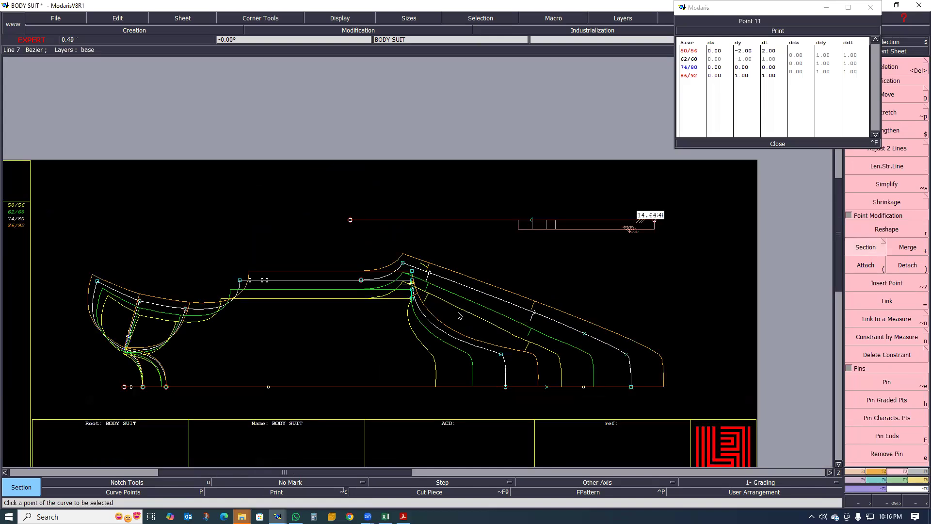
{"action": "scroll", "coordinate": [461, 310], "scroll_direction": "up", "scroll_amount": 2}
{"action": "key", "text": "F9"}
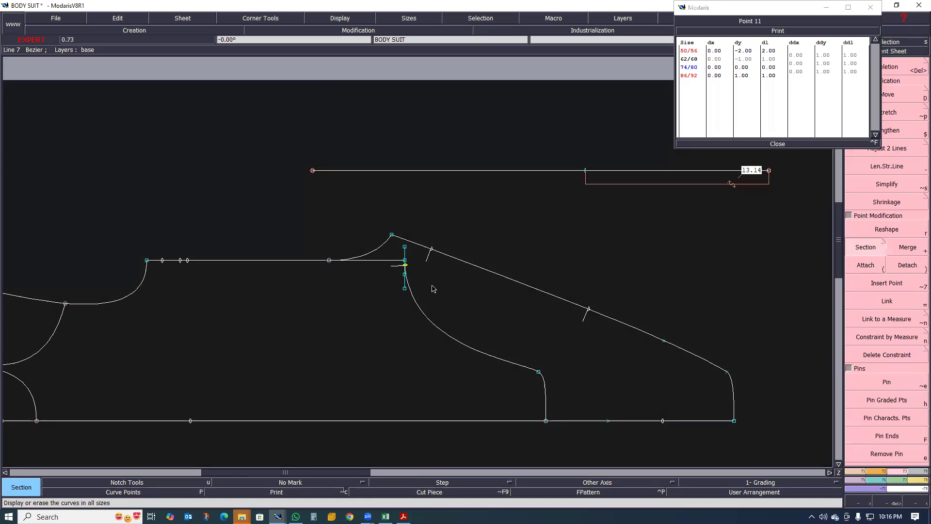
Delete the constrained notch point near the upper end of the leg-opening curve
{"action": "scroll", "coordinate": [528, 245], "scroll_direction": "down", "scroll_amount": 1}
{"action": "scroll", "coordinate": [441, 235], "scroll_direction": "up", "scroll_amount": 3}
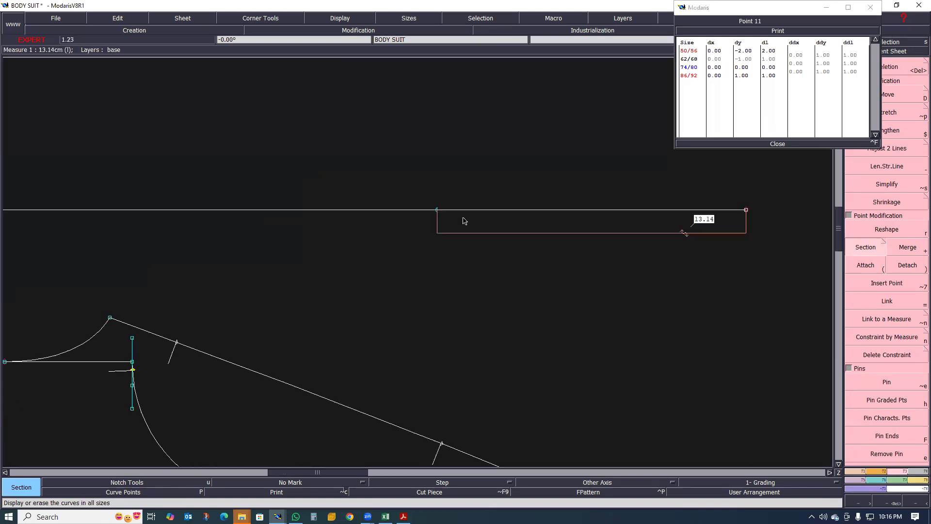
{"action": "scroll", "coordinate": [463, 221], "scroll_direction": "down", "scroll_amount": 1}
{"action": "scroll", "coordinate": [484, 208], "scroll_direction": "down", "scroll_amount": 1}
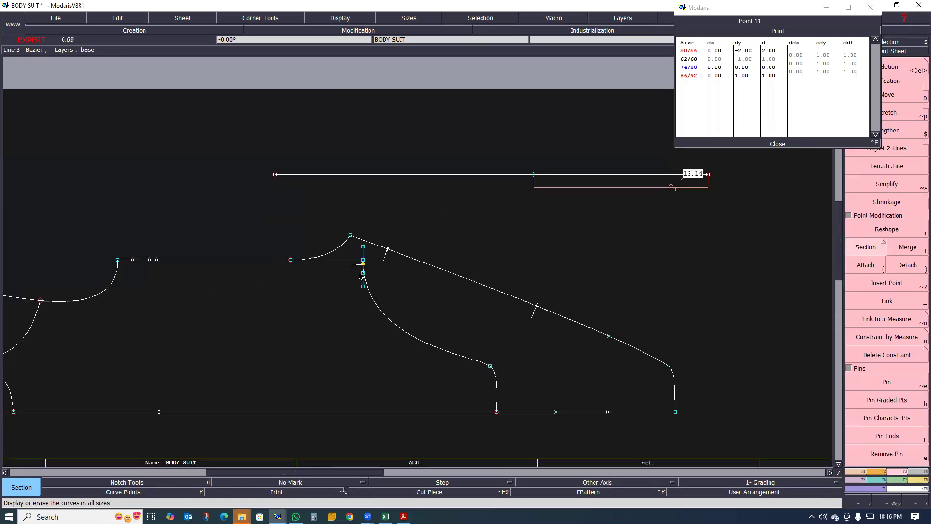
{"action": "scroll", "coordinate": [359, 276], "scroll_direction": "up", "scroll_amount": 1}
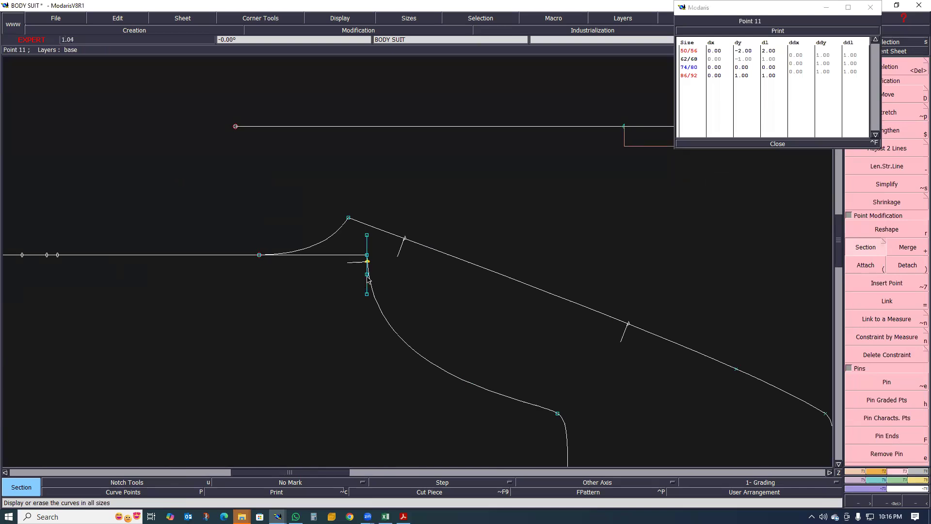
{"action": "scroll", "coordinate": [368, 280], "scroll_direction": "down", "scroll_amount": 1}
{"action": "scroll", "coordinate": [391, 280], "scroll_direction": "up", "scroll_amount": 1}
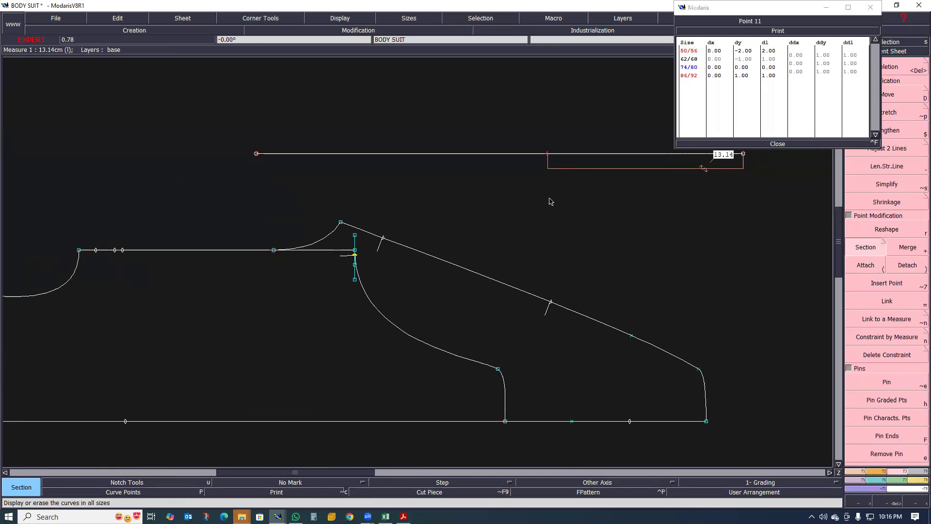
{"action": "scroll", "coordinate": [486, 217], "scroll_direction": "down", "scroll_amount": 2}
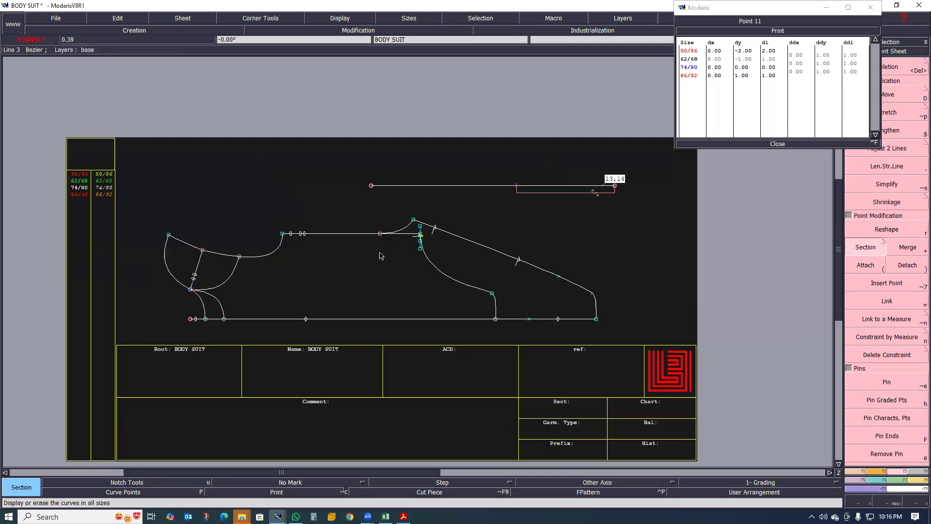
{"action": "scroll", "coordinate": [380, 255], "scroll_direction": "up", "scroll_amount": 2}
{"action": "scroll", "coordinate": [377, 244], "scroll_direction": "up", "scroll_amount": 2}
{"action": "key", "text": "Delete"}
{"action": "scroll", "coordinate": [319, 248], "scroll_direction": "down", "scroll_amount": 2}
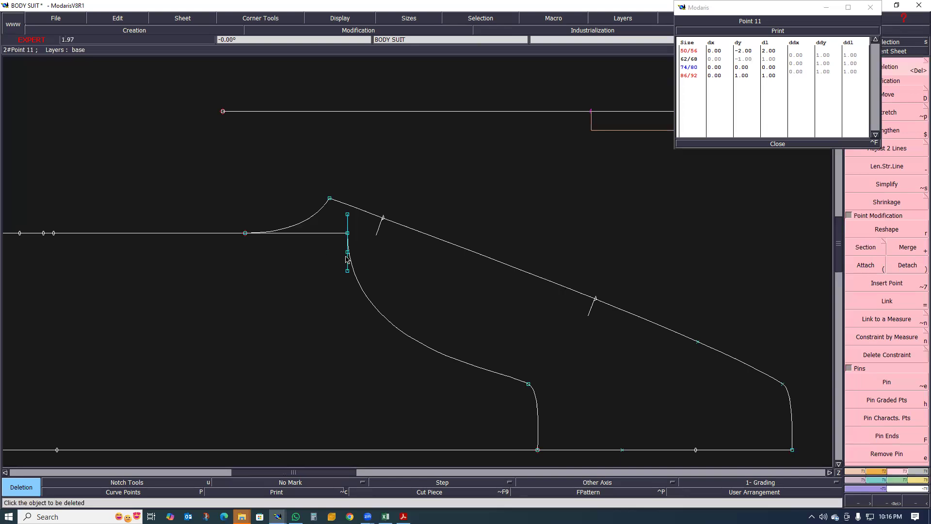
Create a developed point on the leg-opening curve about 9.7 cm from its lower section point, and close the grading table
{"action": "scroll", "coordinate": [472, 199], "scroll_direction": "down", "scroll_amount": 1}
{"action": "scroll", "coordinate": [495, 243], "scroll_direction": "down", "scroll_amount": 1}
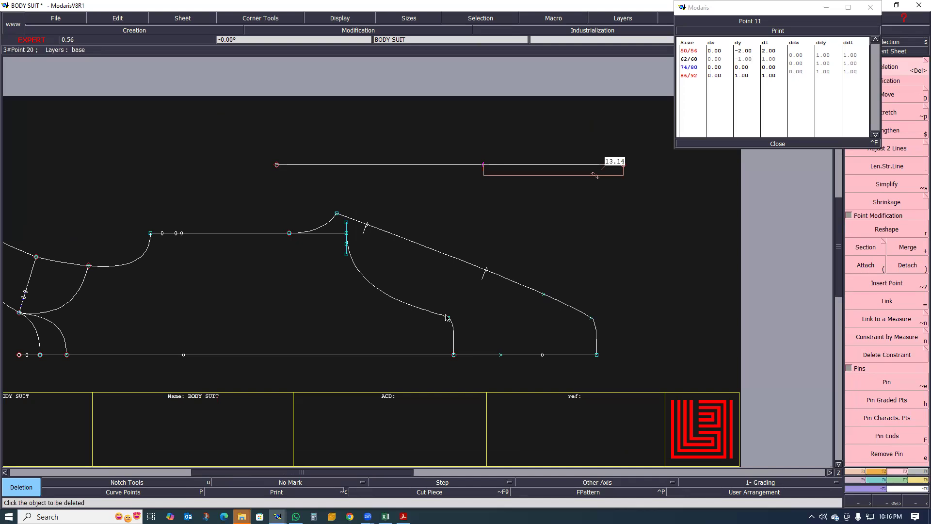
{"action": "key", "text": "d"}
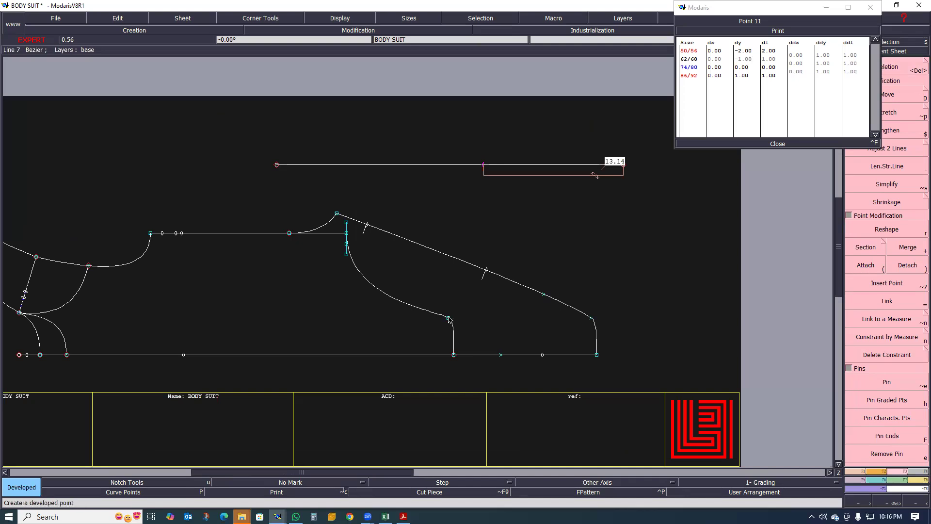
{"action": "left_click", "coordinate": [450, 320]}
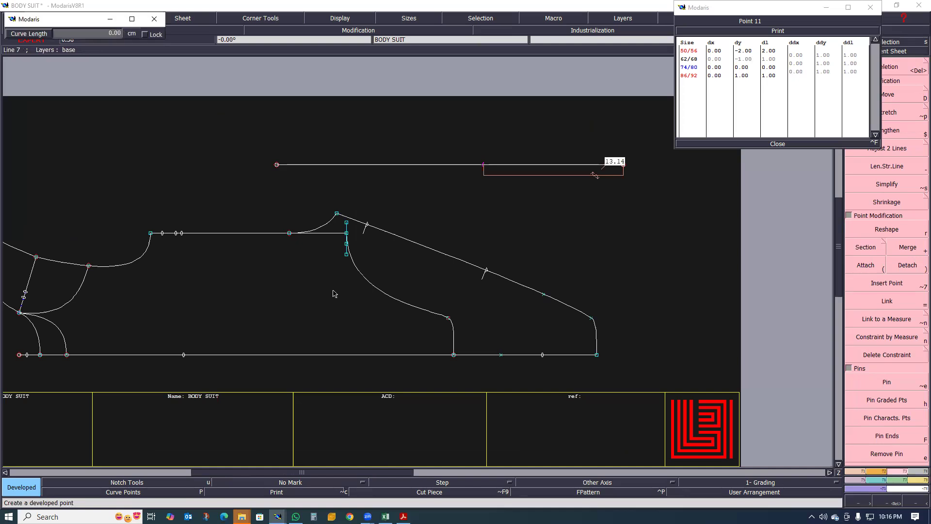
{"action": "scroll", "coordinate": [443, 324], "scroll_direction": "up", "scroll_amount": 2}
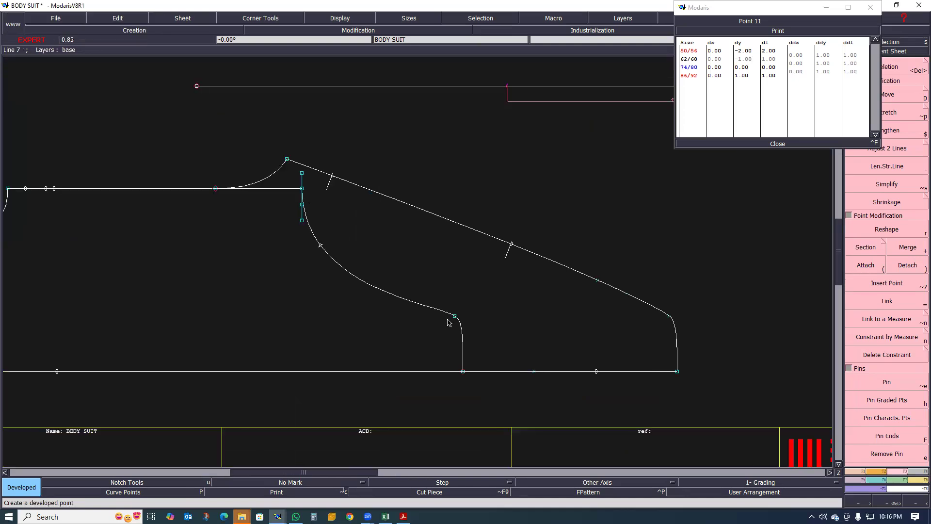
{"action": "left_click", "coordinate": [775, 144]}
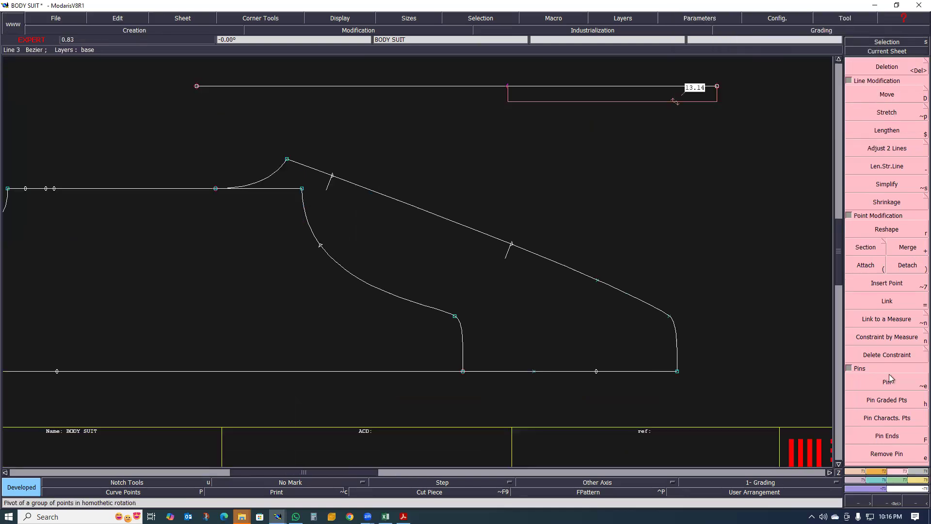
Check the grading increments of the leg-opening curve's lower section point in the grading control table
{"action": "left_click", "coordinate": [884, 483]}
{"action": "left_click", "coordinate": [889, 79]}
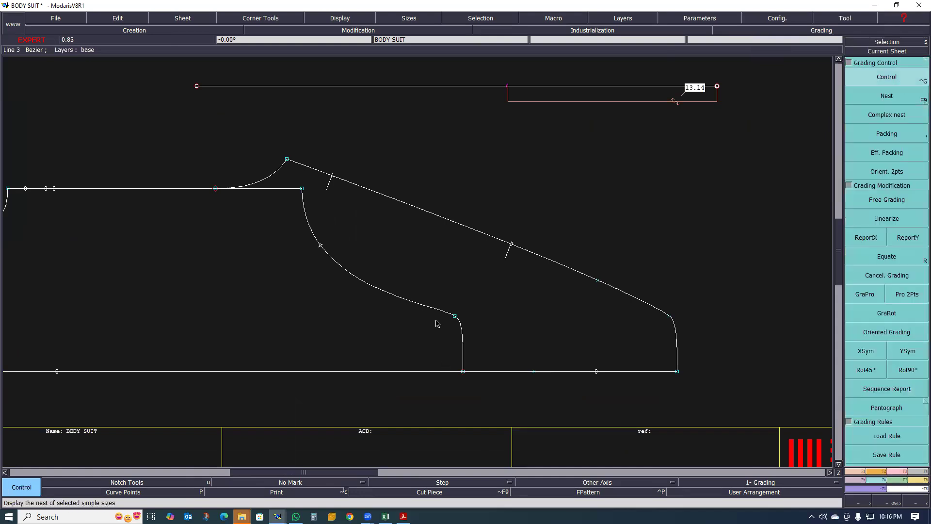
{"action": "left_click", "coordinate": [500, 309]}
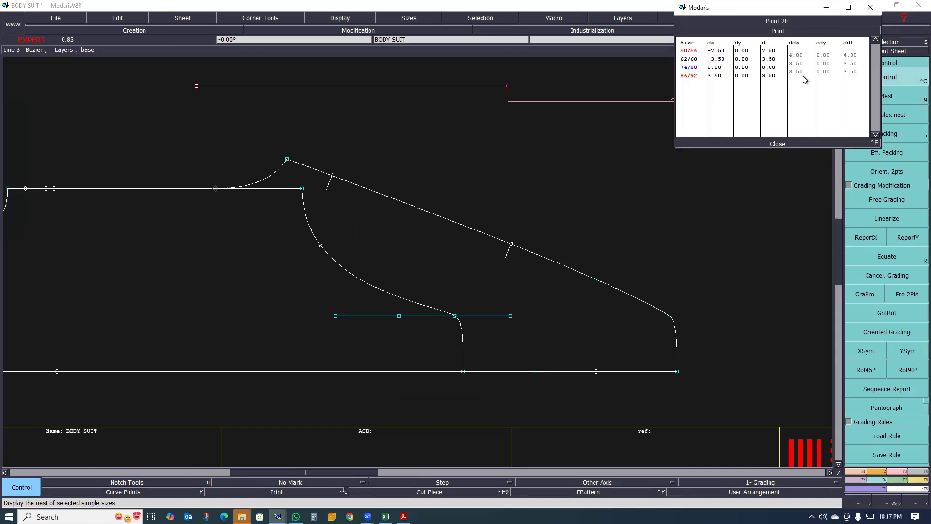
{"action": "left_click", "coordinate": [778, 144]}
{"action": "scroll", "coordinate": [468, 265], "scroll_direction": "down", "scroll_amount": 1}
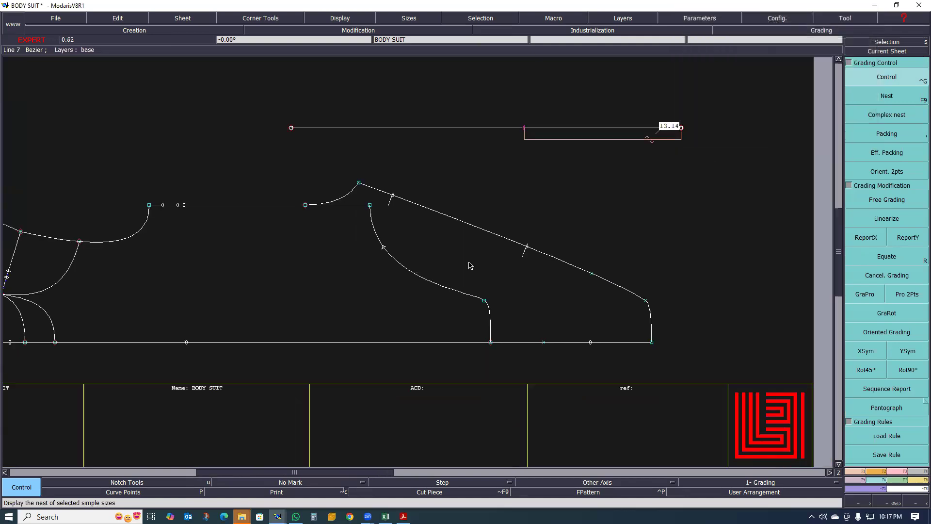
{"action": "scroll", "coordinate": [388, 269], "scroll_direction": "down", "scroll_amount": 3}
{"action": "scroll", "coordinate": [439, 257], "scroll_direction": "up", "scroll_amount": 3}
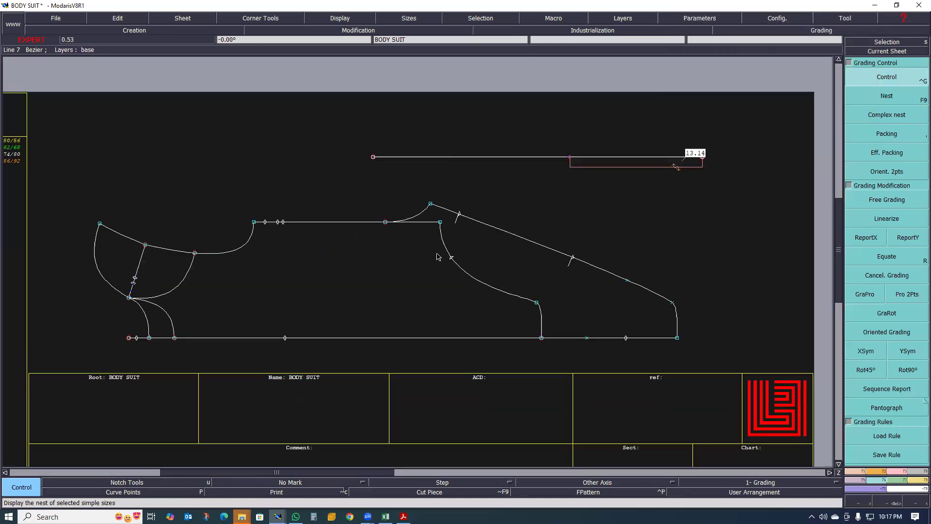
{"action": "scroll", "coordinate": [439, 257], "scroll_direction": "down", "scroll_amount": 1}
{"action": "scroll", "coordinate": [427, 235], "scroll_direction": "down", "scroll_amount": 1}
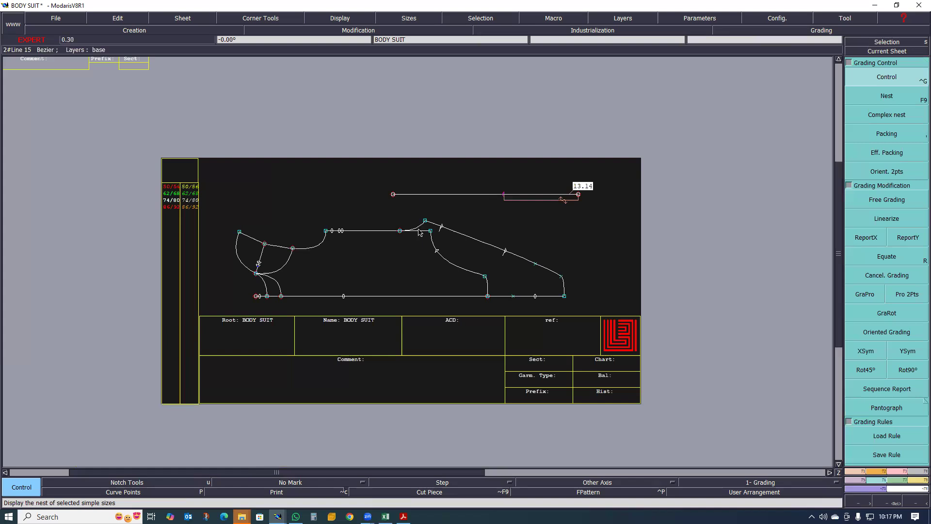
{"action": "scroll", "coordinate": [420, 232], "scroll_direction": "up", "scroll_amount": 4}
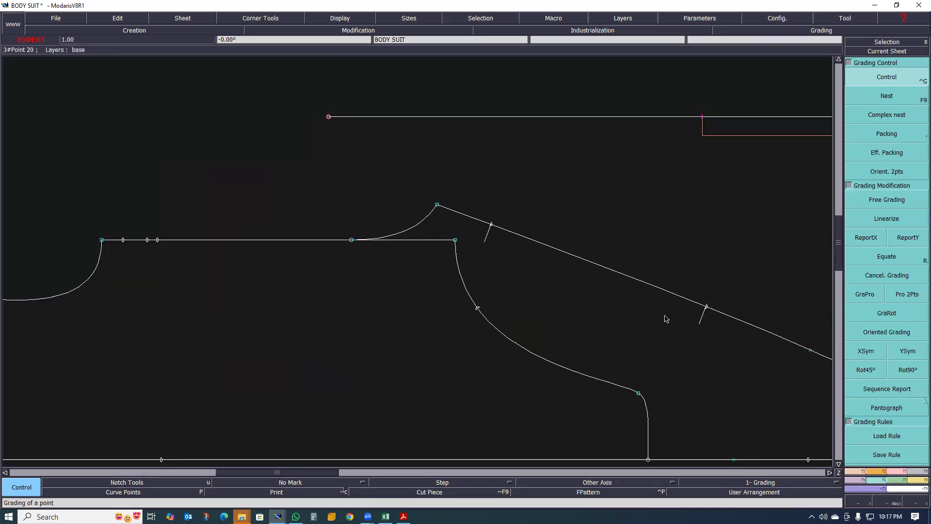
With the nest displayed, report the lower section point's X grading to the side-seam end, the peak above it and the adjoining curve's start
{"action": "left_click", "coordinate": [875, 244]}
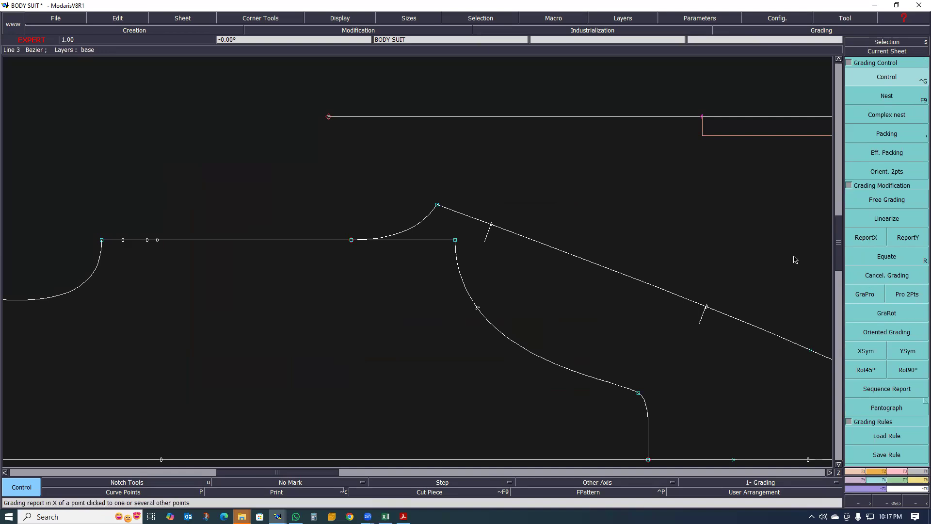
{"action": "left_click", "coordinate": [864, 240]}
{"action": "left_click", "coordinate": [638, 394]}
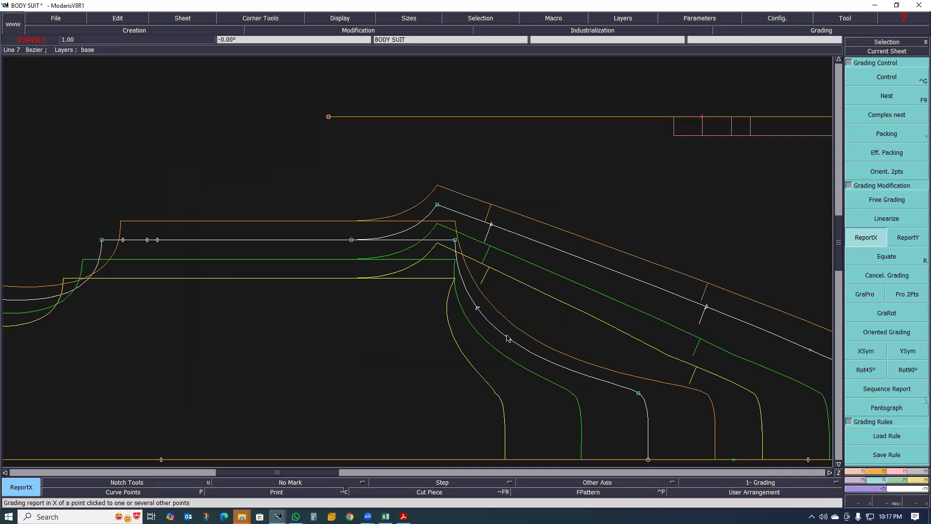
{"action": "left_click", "coordinate": [455, 240]}
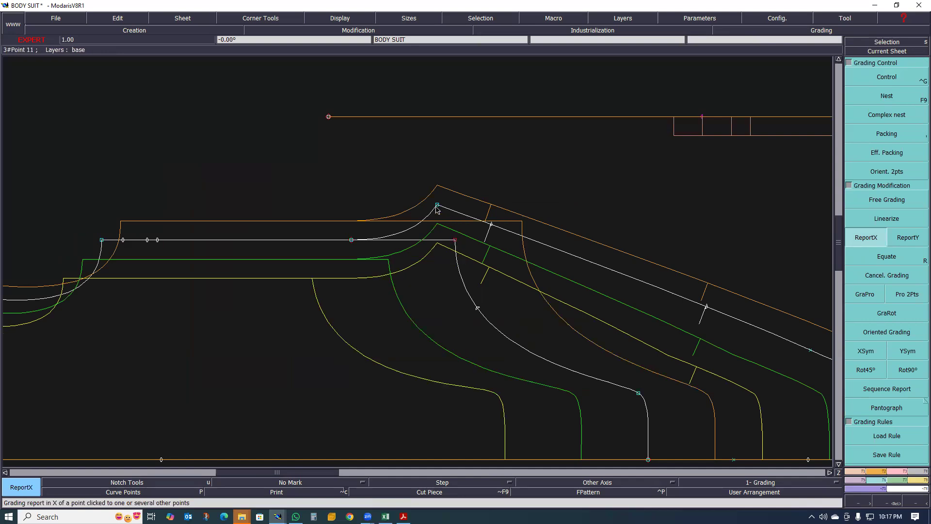
{"action": "left_click", "coordinate": [437, 205]}
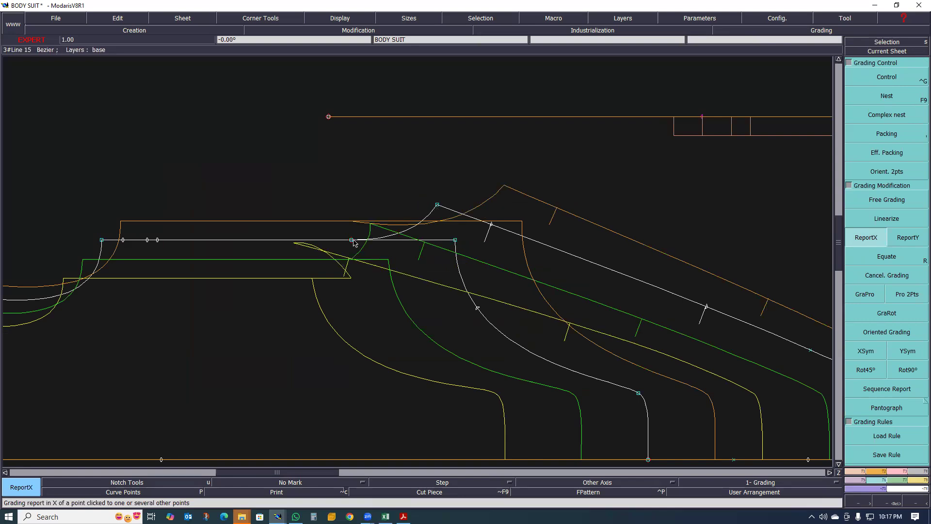
{"action": "left_click", "coordinate": [434, 209]}
Constrain the developed point on the leg-opening curve by the measure on the graded reference line
{"action": "scroll", "coordinate": [278, 295], "scroll_direction": "down", "scroll_amount": 3}
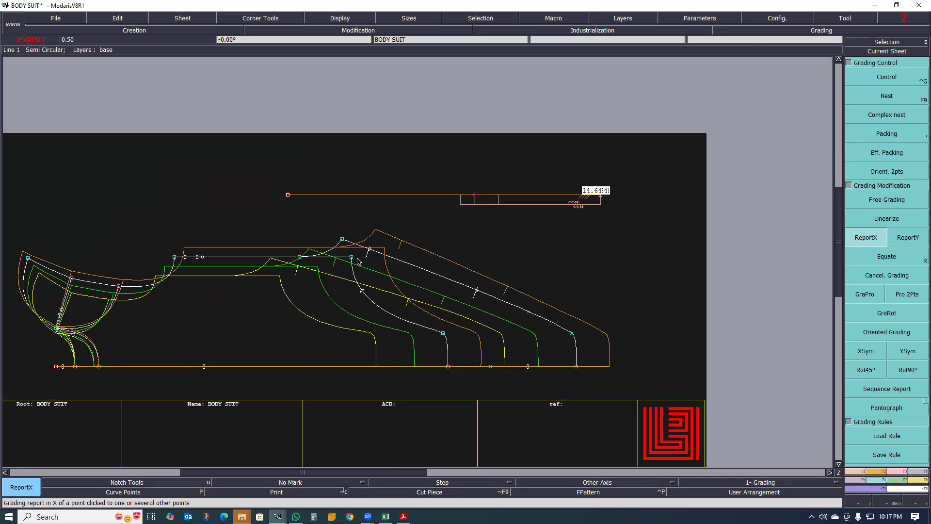
{"action": "scroll", "coordinate": [379, 282], "scroll_direction": "up", "scroll_amount": 1}
{"action": "scroll", "coordinate": [570, 193], "scroll_direction": "up", "scroll_amount": 1}
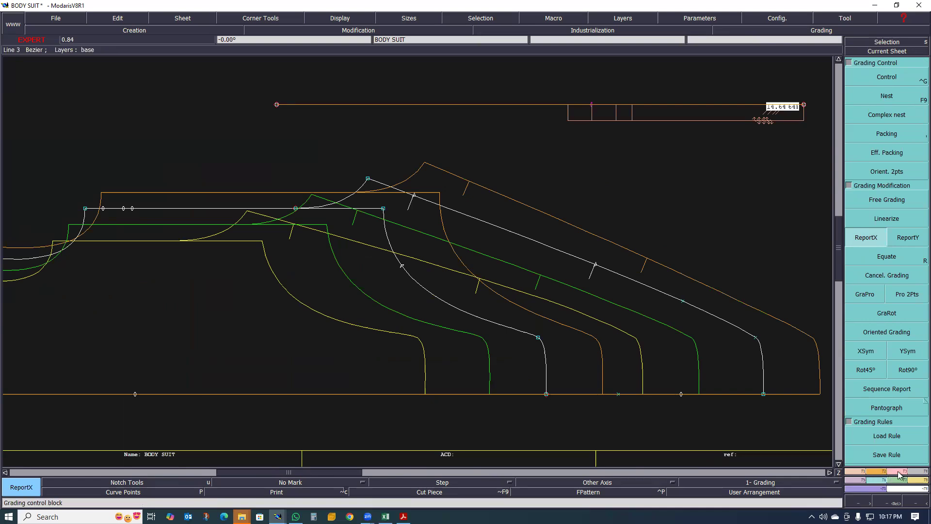
{"action": "key", "text": "F3"}
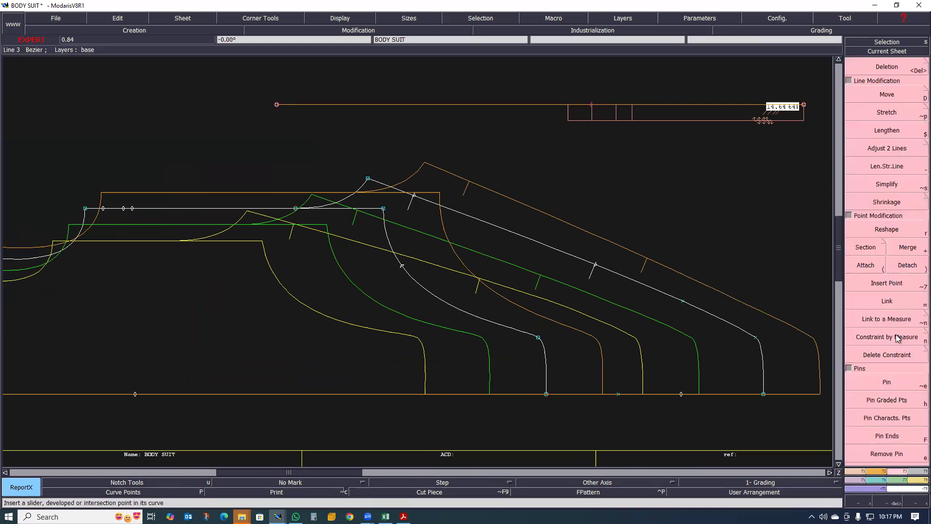
{"action": "key", "text": "n"}
{"action": "left_click_drag", "start_coordinate": [587, 161], "coordinate": [402, 267]}
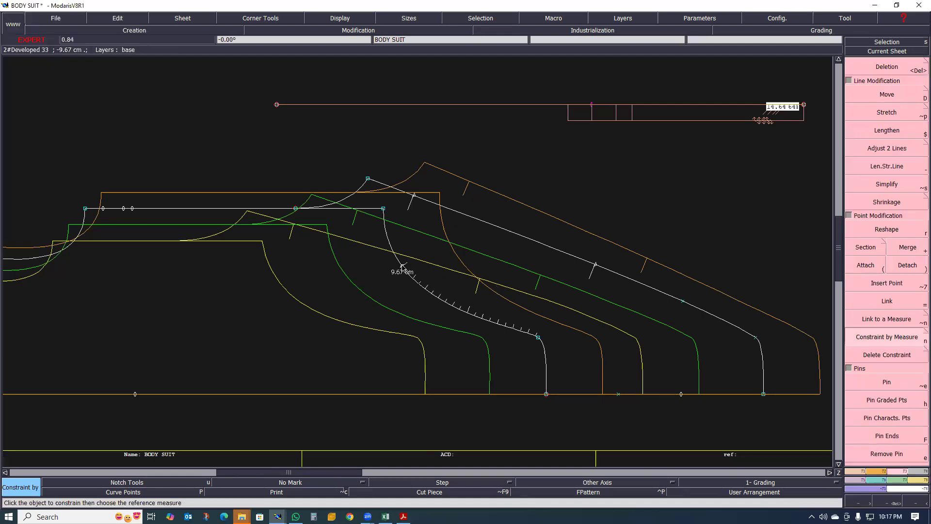
{"action": "left_click", "coordinate": [656, 123]}
{"action": "left_click", "coordinate": [581, 153]}
{"action": "key", "text": "Escape"}
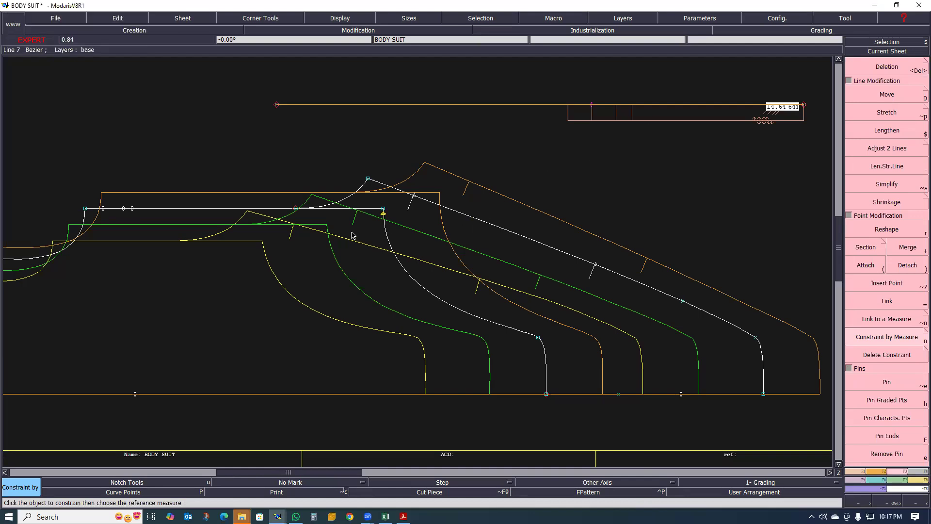
Add a notch at the constrained point near the upper end of the leg-opening curve
{"action": "scroll", "coordinate": [356, 232], "scroll_direction": "up", "scroll_amount": 1}
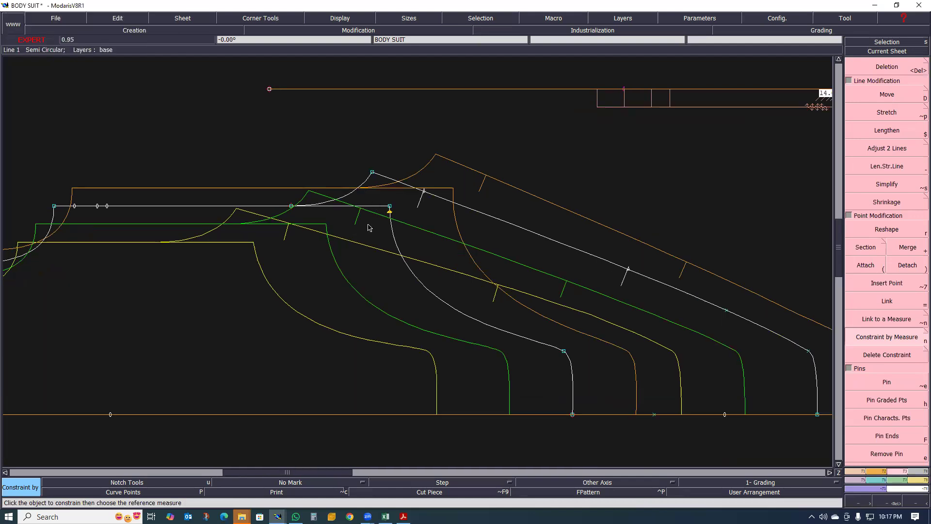
{"action": "scroll", "coordinate": [369, 227], "scroll_direction": "up", "scroll_amount": 1}
{"action": "key", "text": "u"}
{"action": "left_click", "coordinate": [403, 206]}
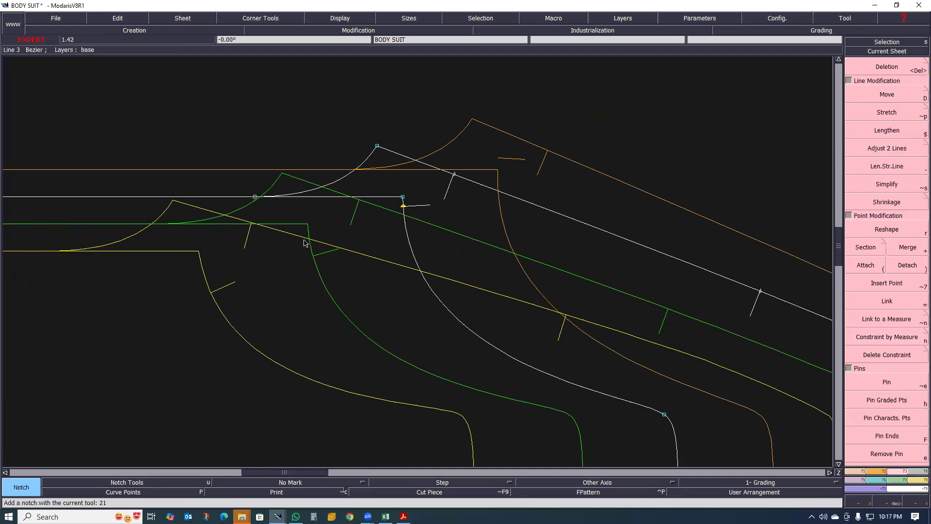
{"action": "scroll", "coordinate": [311, 227], "scroll_direction": "down", "scroll_amount": 2}
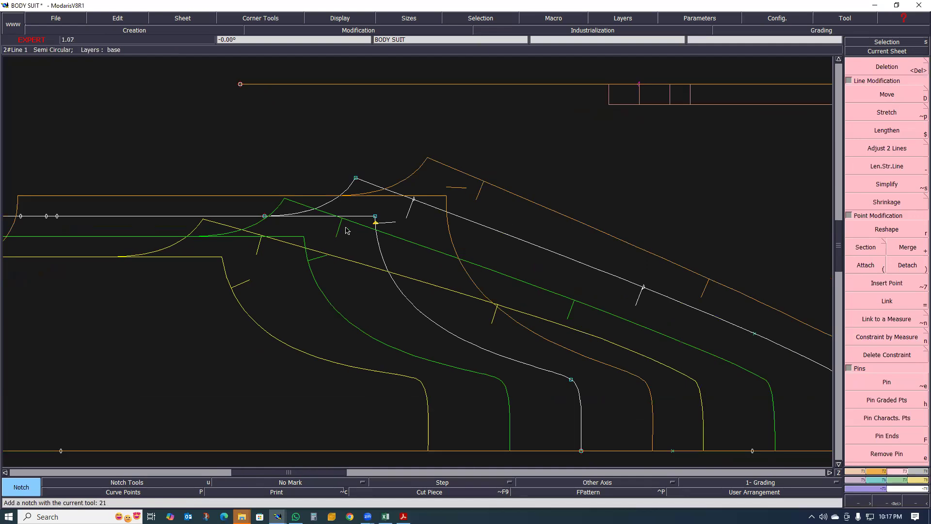
Report the constrained point's X grading to the leg-opening curve's upper end repeatedly until the notch lines up with that end in all sizes
{"action": "left_click", "coordinate": [856, 262]}
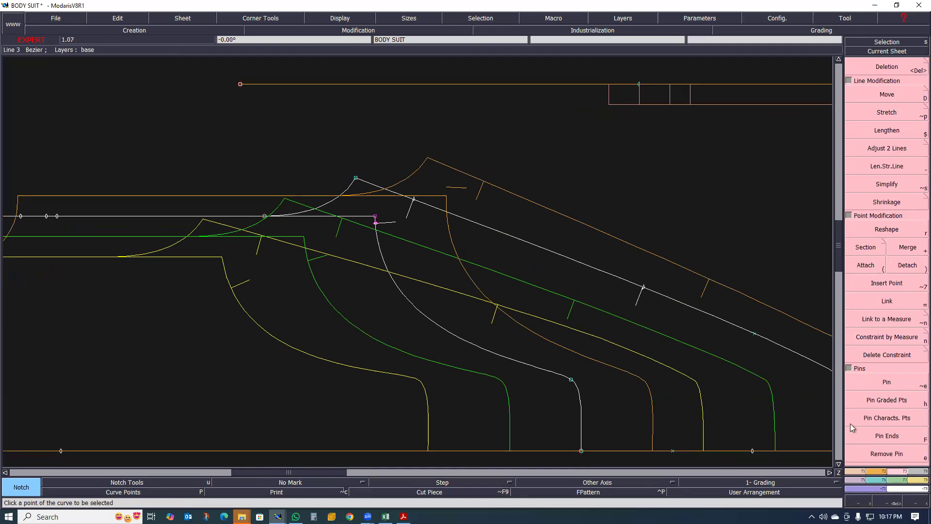
{"action": "left_click", "coordinate": [889, 480]}
{"action": "left_click", "coordinate": [860, 240]}
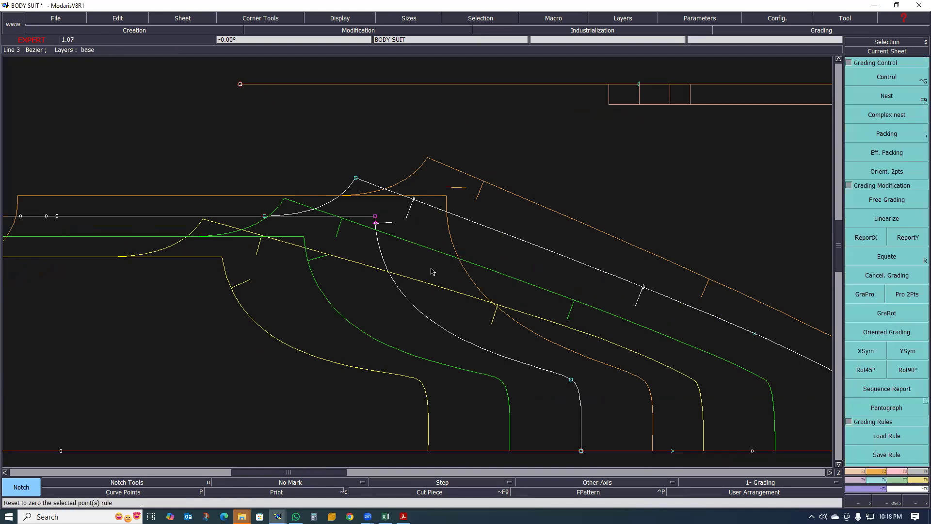
{"action": "left_click", "coordinate": [376, 223]}
{"action": "left_click", "coordinate": [375, 224]}
{"action": "left_click", "coordinate": [375, 224]}
{"action": "left_click", "coordinate": [375, 224]}
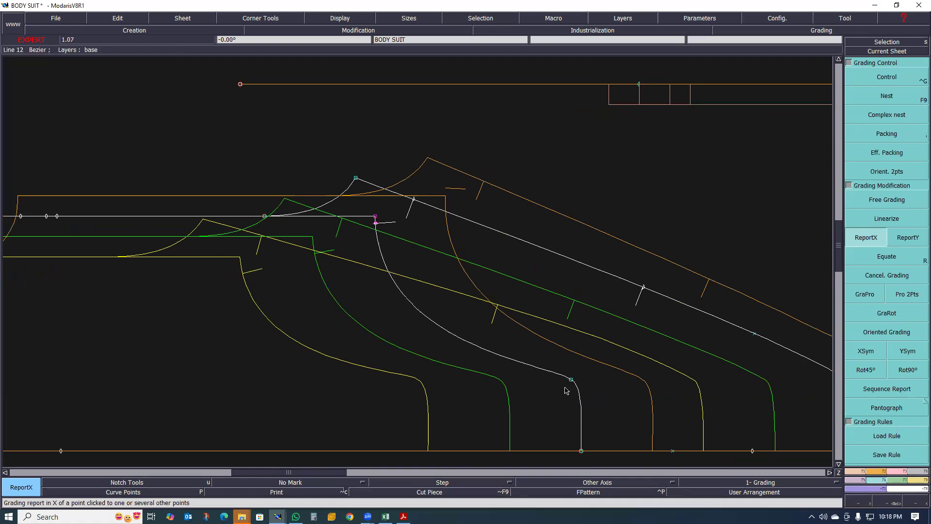
{"action": "left_click", "coordinate": [377, 224]}
{"action": "left_click", "coordinate": [376, 224]}
{"action": "left_click", "coordinate": [375, 225]}
{"action": "left_click", "coordinate": [376, 224]}
{"action": "left_click", "coordinate": [376, 224]}
{"action": "left_click", "coordinate": [376, 224]}
{"action": "left_click", "coordinate": [377, 225]}
{"action": "left_click", "coordinate": [376, 224]}
{"action": "left_click", "coordinate": [376, 225]}
{"action": "left_click", "coordinate": [376, 225]}
{"action": "left_click", "coordinate": [377, 225]}
{"action": "left_click", "coordinate": [376, 225]}
{"action": "left_click", "coordinate": [377, 225]}
{"action": "left_click", "coordinate": [377, 225]}
{"action": "left_click", "coordinate": [377, 225]}
{"action": "left_click", "coordinate": [377, 225]}
{"action": "left_click", "coordinate": [377, 225]}
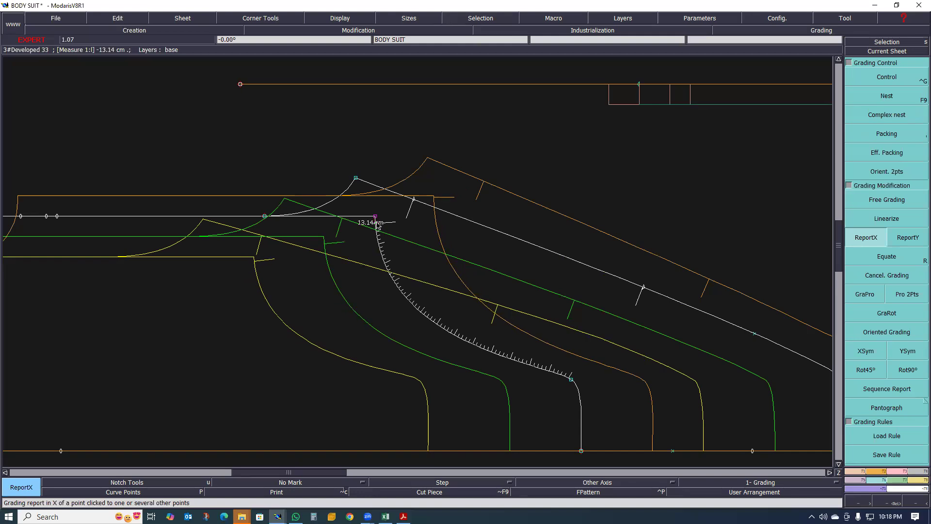
{"action": "left_click", "coordinate": [376, 224]}
{"action": "left_click", "coordinate": [377, 224]}
{"action": "left_click", "coordinate": [377, 225]}
{"action": "left_click", "coordinate": [377, 225]}
Delete the notch and the constrained developed point near the upper end of the leg-opening curve
{"action": "scroll", "coordinate": [603, 172], "scroll_direction": "down", "scroll_amount": 1}
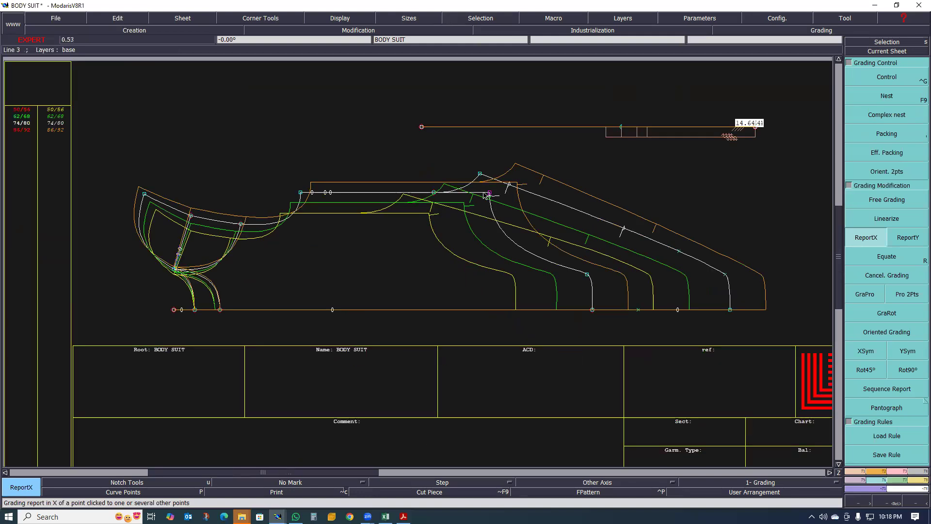
{"action": "scroll", "coordinate": [485, 201], "scroll_direction": "up", "scroll_amount": 1}
{"action": "scroll", "coordinate": [484, 199], "scroll_direction": "up", "scroll_amount": 1}
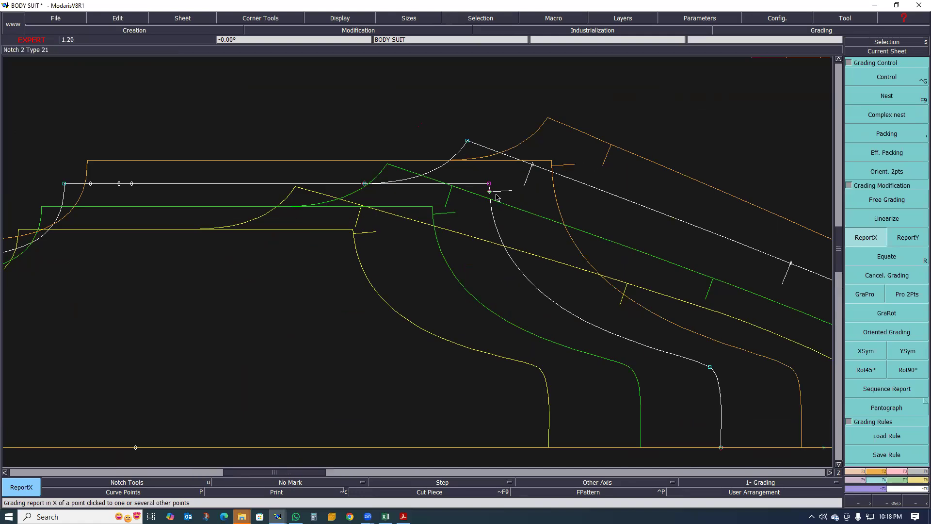
{"action": "scroll", "coordinate": [477, 196], "scroll_direction": "down", "scroll_amount": 1}
{"action": "scroll", "coordinate": [484, 194], "scroll_direction": "up", "scroll_amount": 1}
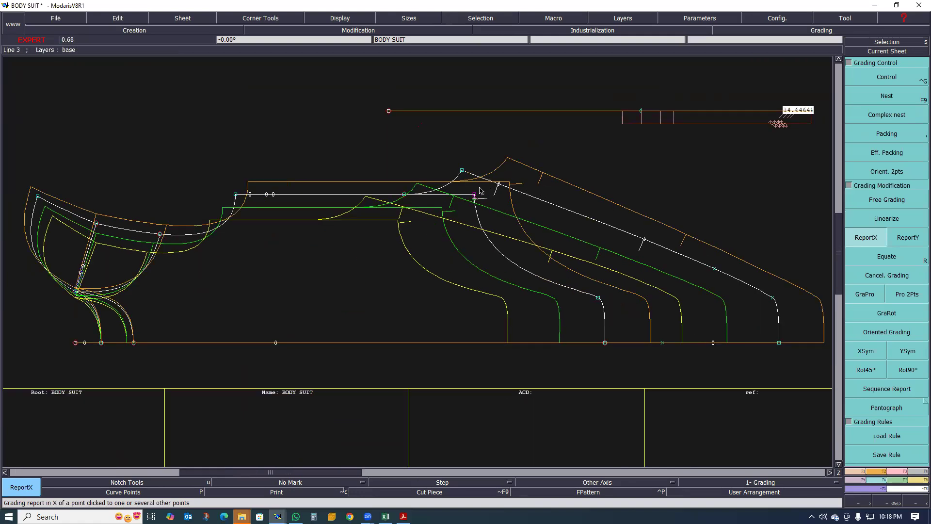
{"action": "scroll", "coordinate": [415, 213], "scroll_direction": "up", "scroll_amount": 2}
{"action": "scroll", "coordinate": [415, 215], "scroll_direction": "up", "scroll_amount": 1}
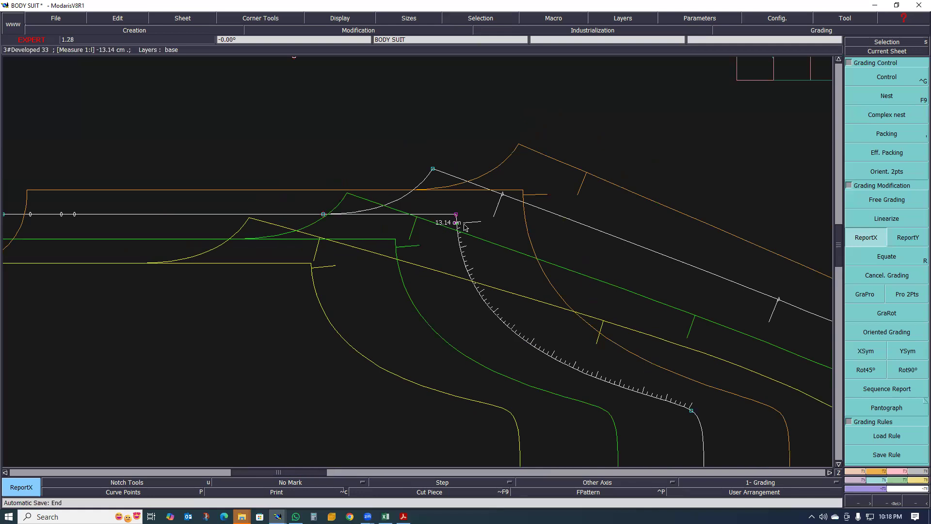
{"action": "scroll", "coordinate": [461, 223], "scroll_direction": "up", "scroll_amount": 1}
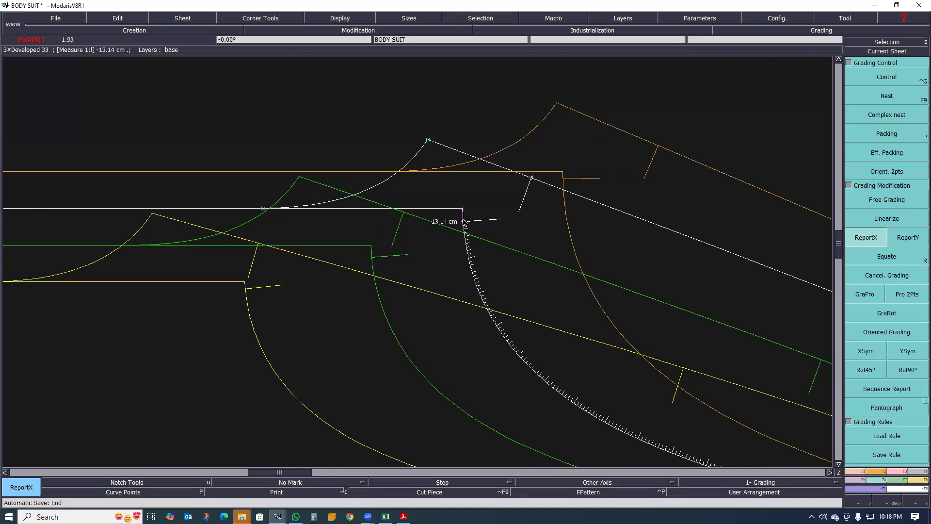
{"action": "key", "text": "Delete"}
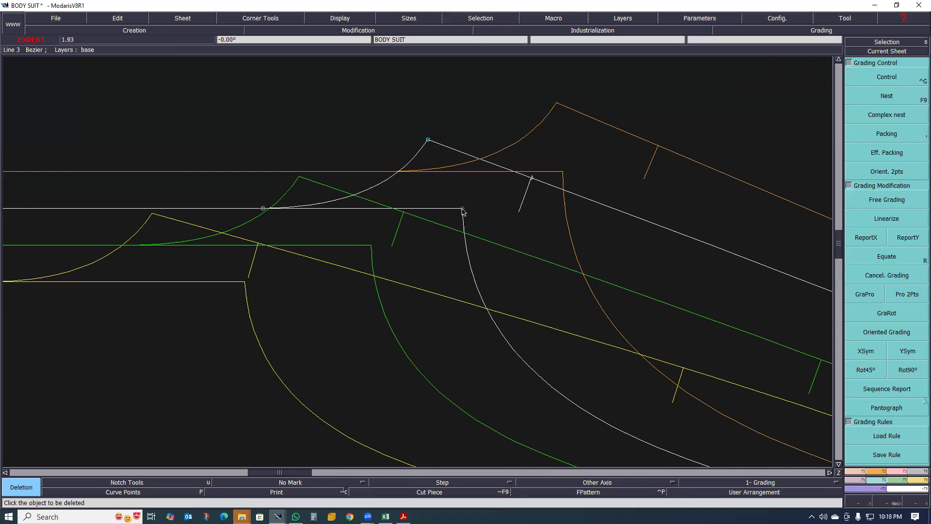
{"action": "scroll", "coordinate": [450, 205], "scroll_direction": "down", "scroll_amount": 2}
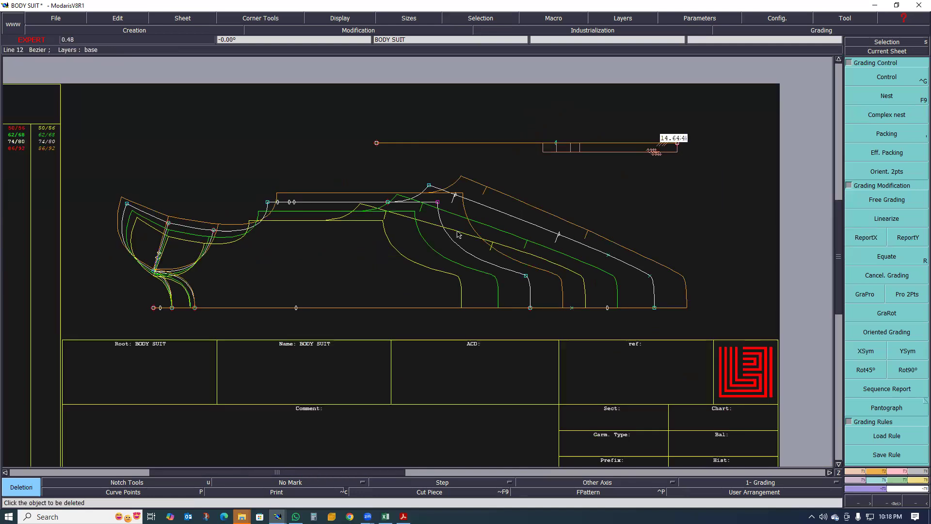
Open the measurement table and clear the existing measurements from it
{"action": "scroll", "coordinate": [458, 234], "scroll_direction": "up", "scroll_amount": 1}
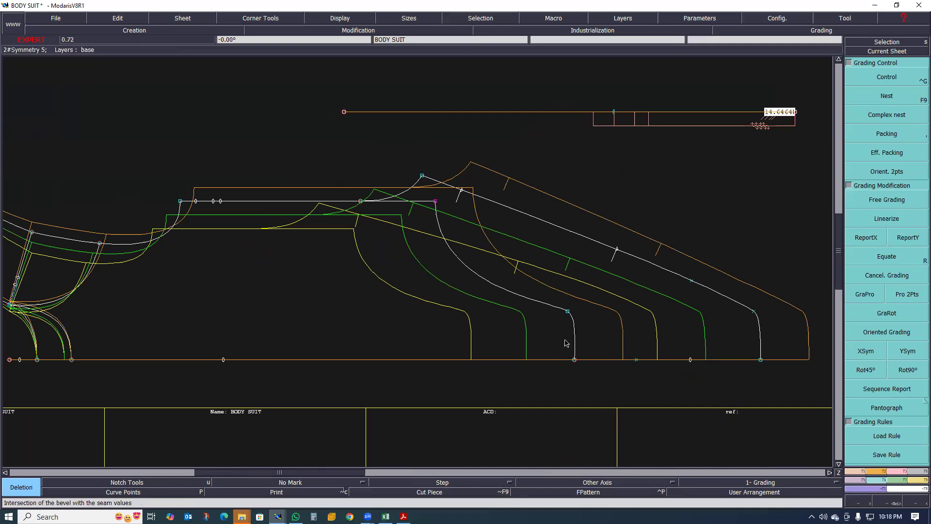
{"action": "key", "text": "m"}
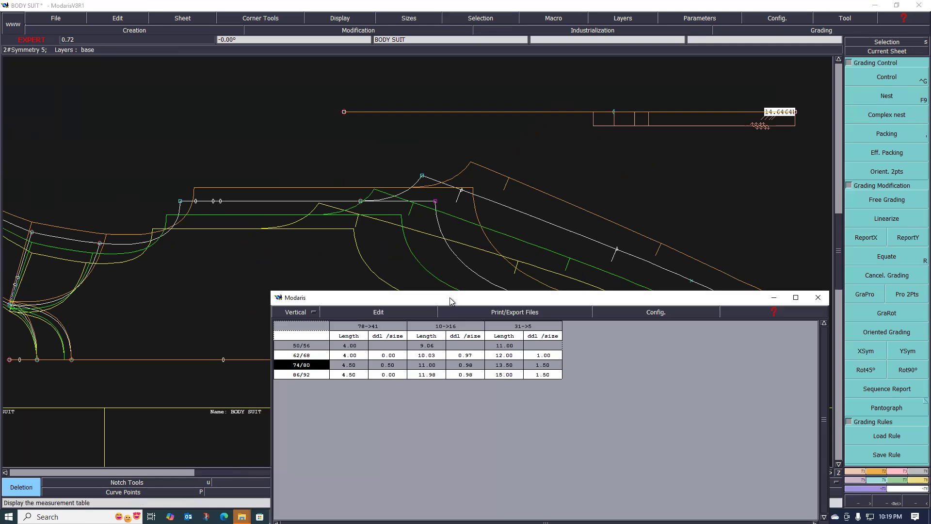
{"action": "left_click_drag", "start_coordinate": [450, 300], "coordinate": [540, 339]}
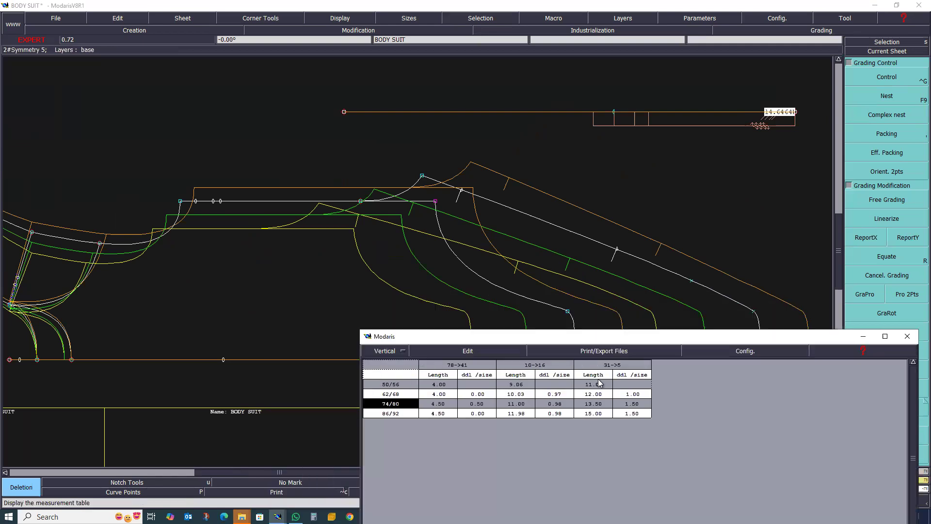
{"action": "left_click", "coordinate": [469, 351]}
{"action": "left_click", "coordinate": [447, 373]}
{"action": "left_click", "coordinate": [429, 366]}
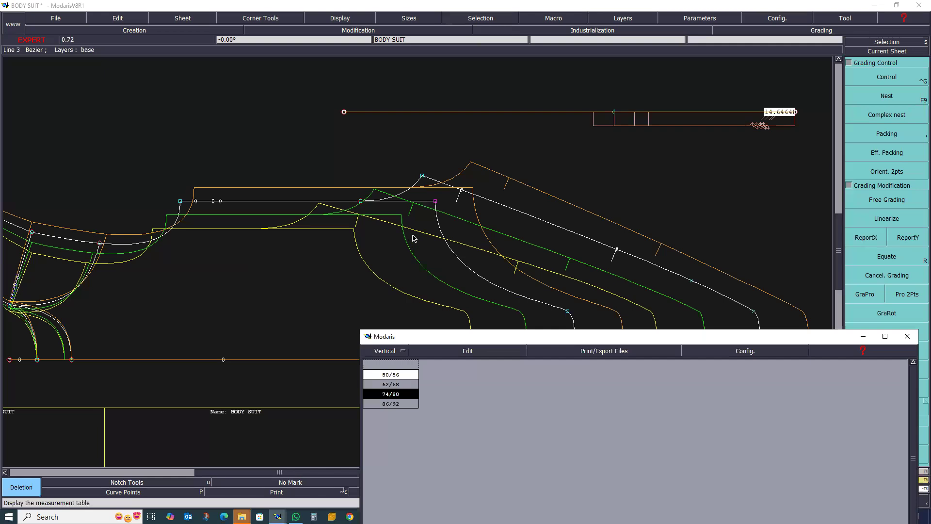
Measure the leg-opening curve's length from its upper end to the lower section point across all sizes
{"action": "left_click", "coordinate": [413, 238]}
{"action": "key", "text": "l"}
{"action": "left_click", "coordinate": [435, 201]}
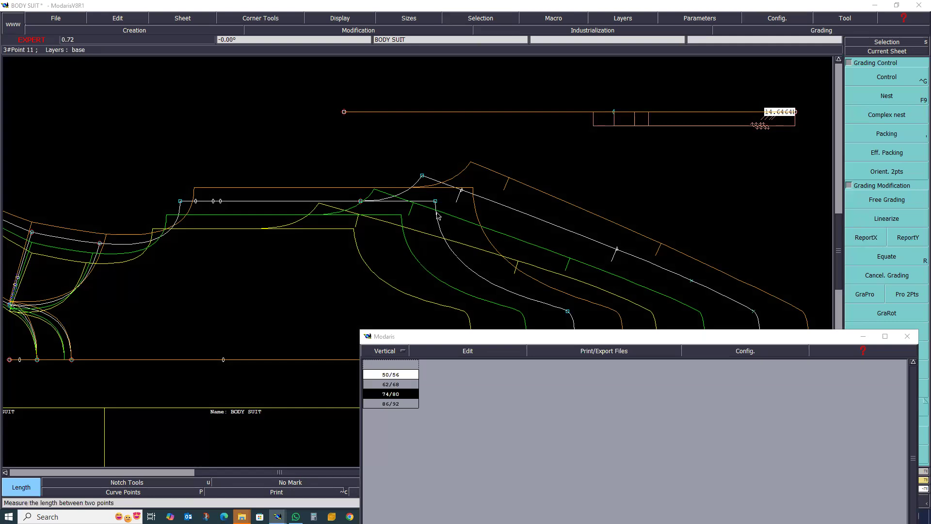
{"action": "left_click", "coordinate": [568, 311]}
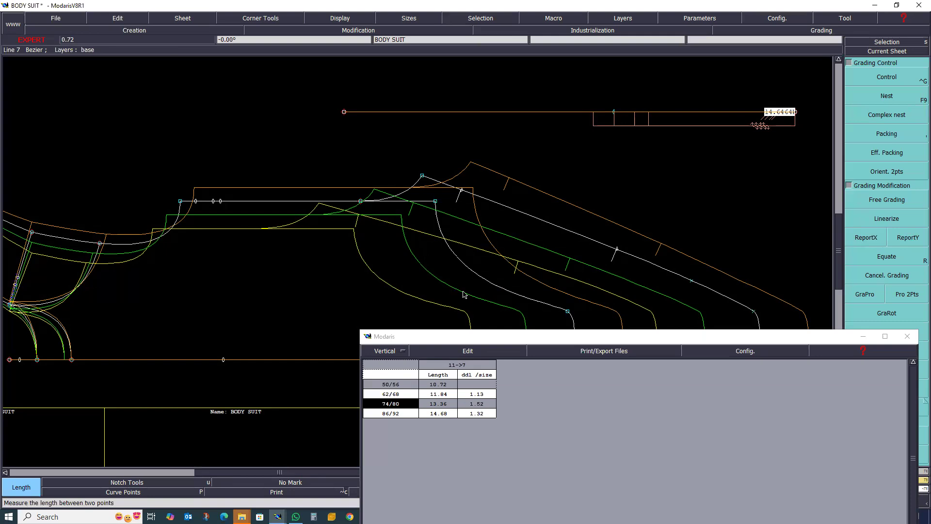
Hide the nest and add a dynamic length measure along the leg-opening curve between its upper end and lower section point
{"action": "scroll", "coordinate": [464, 294], "scroll_direction": "down", "scroll_amount": 1}
{"action": "scroll", "coordinate": [480, 303], "scroll_direction": "down", "scroll_amount": 1}
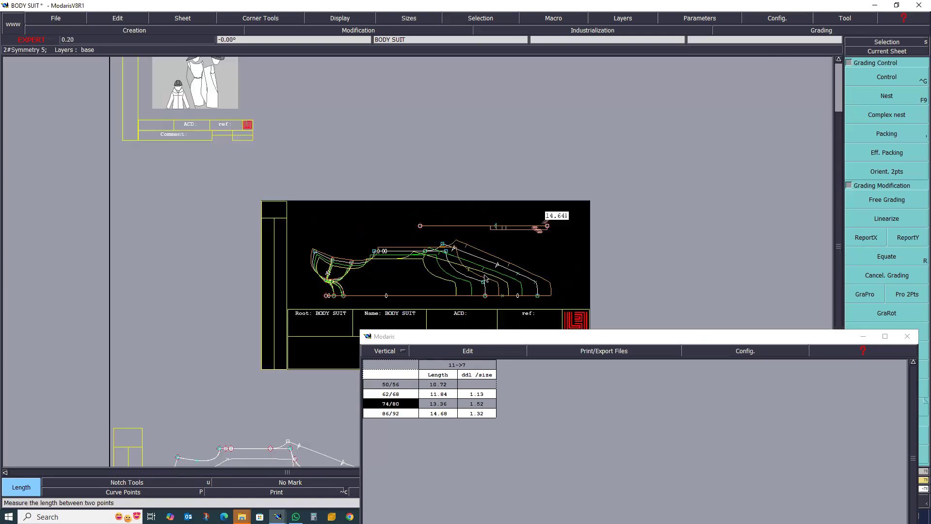
{"action": "scroll", "coordinate": [485, 277], "scroll_direction": "up", "scroll_amount": 2}
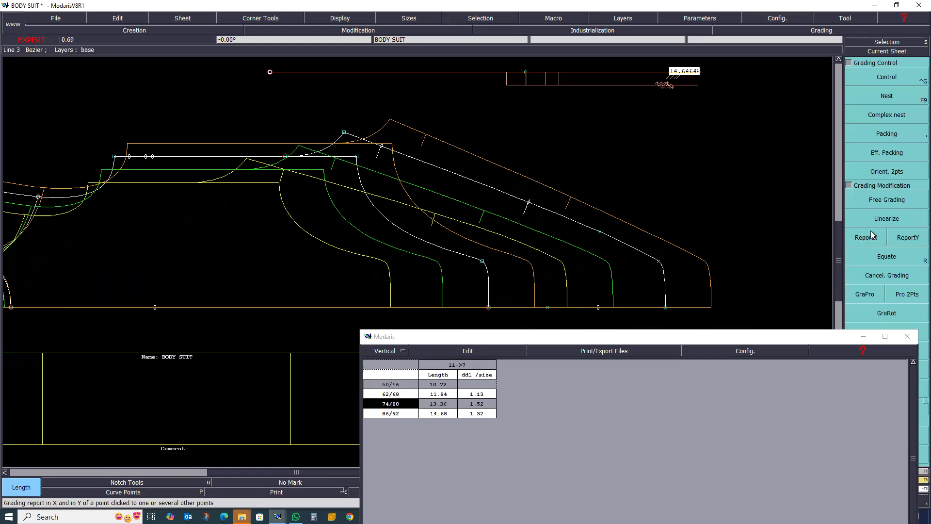
{"action": "double_click", "coordinate": [738, 335]}
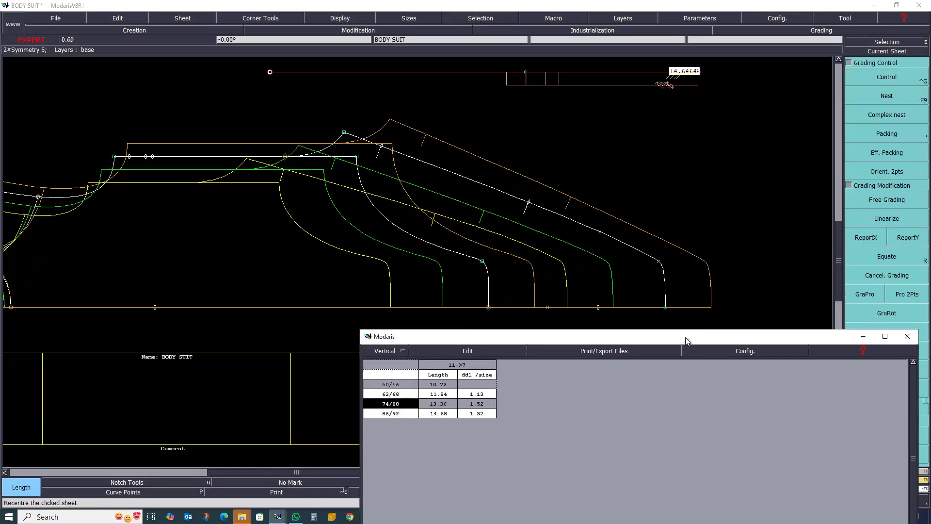
{"action": "left_click_drag", "start_coordinate": [685, 337], "coordinate": [629, 343]}
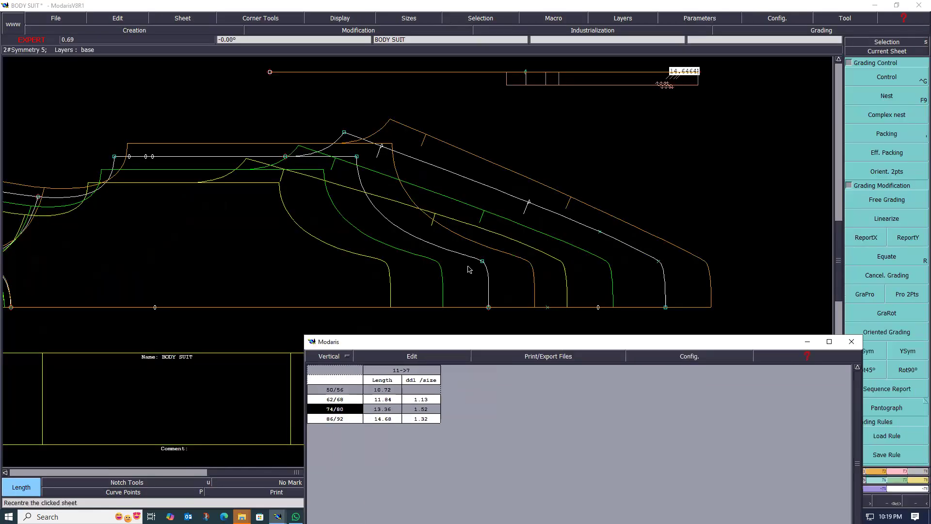
{"action": "left_click", "coordinate": [443, 262]}
{"action": "key", "text": "F9"}
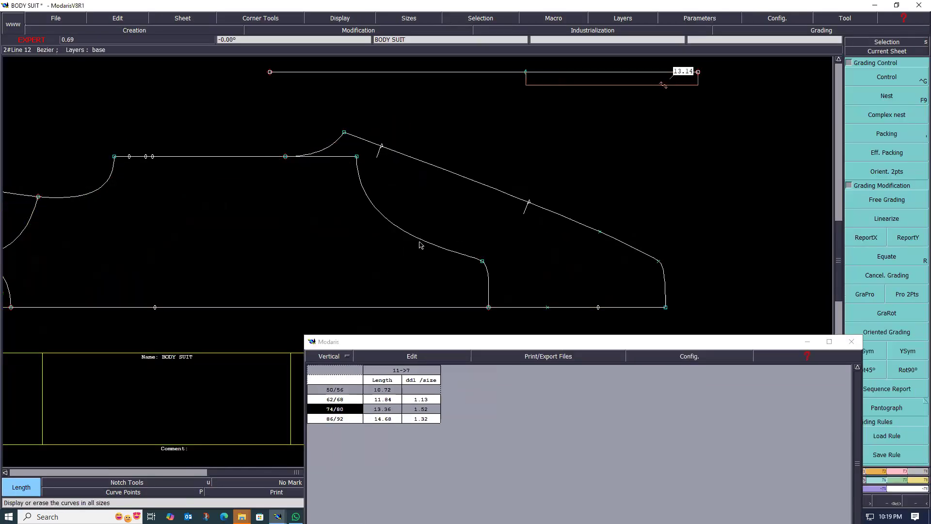
{"action": "key", "text": "l"}
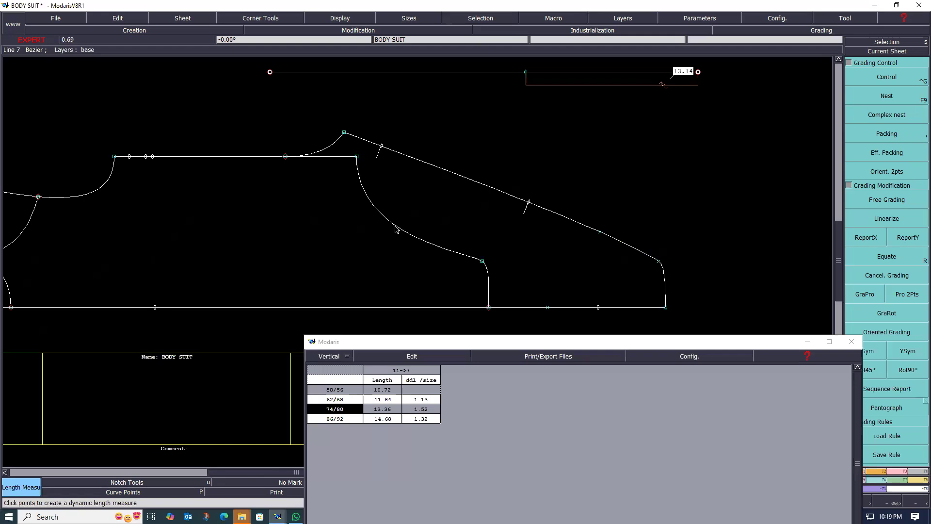
{"action": "left_click", "coordinate": [313, 254]}
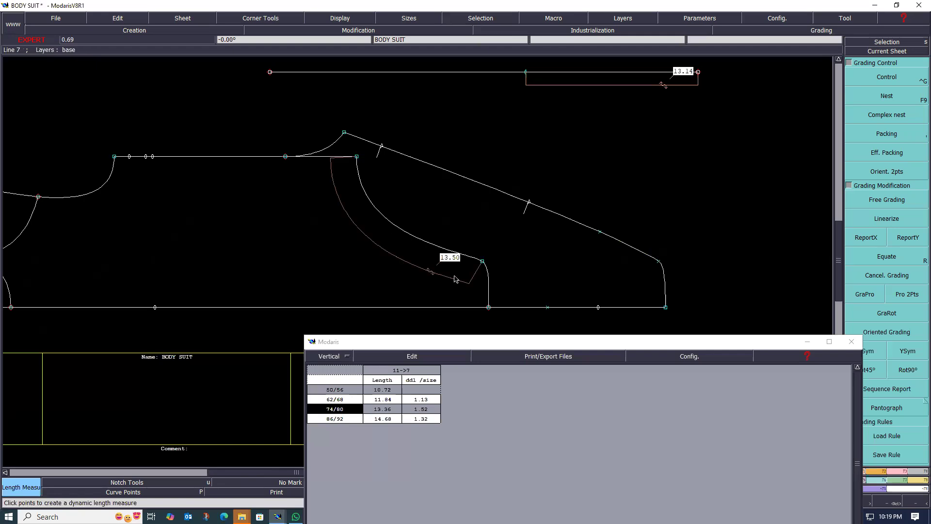
{"action": "key", "text": "Home"}
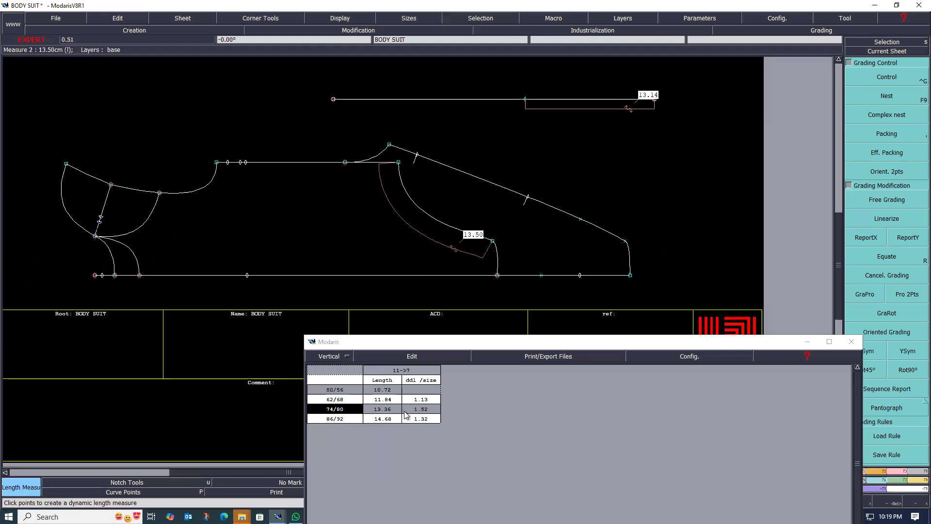
Measure the leg-opening curve from its lower section point to its upper end, and undo the dynamic length measure
{"action": "left_click", "coordinate": [493, 242]}
{"action": "left_click", "coordinate": [399, 164]}
{"action": "left_click", "coordinate": [399, 162]}
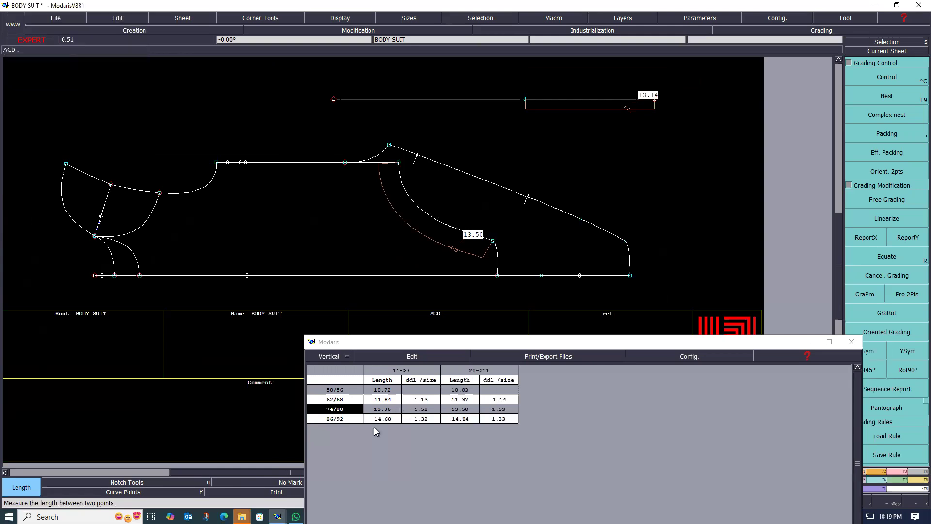
{"action": "key", "text": "ctrl+z"}
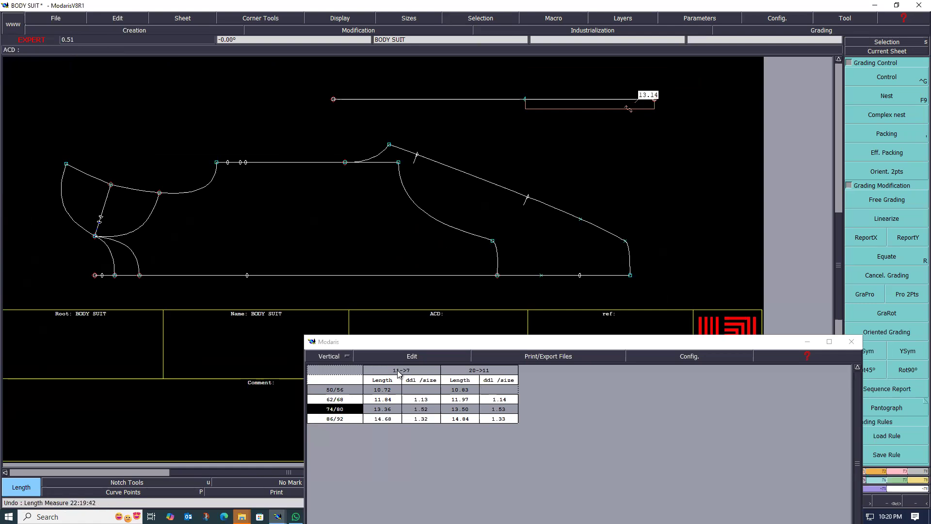
Clear the measurement table and remeasure the leg-opening curve from its upper end to its lower section point
{"action": "left_click", "coordinate": [381, 372]}
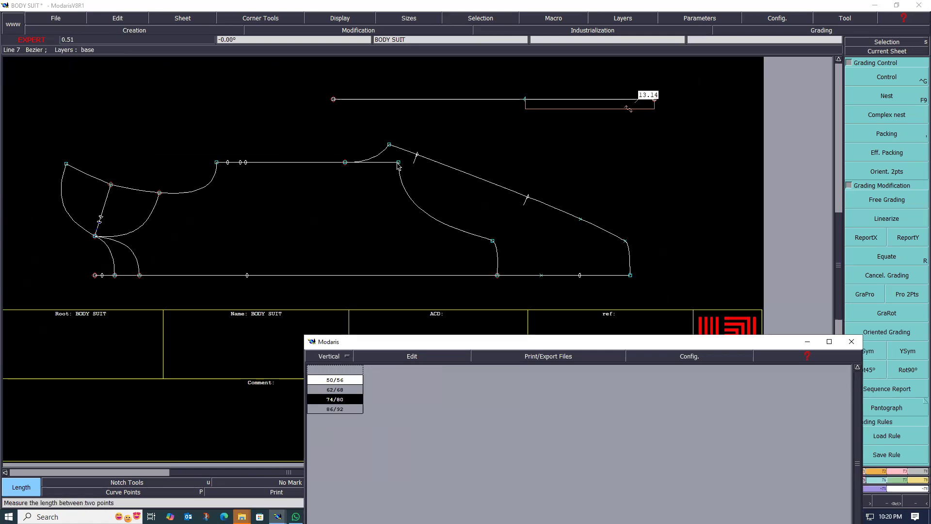
{"action": "left_click", "coordinate": [500, 246]}
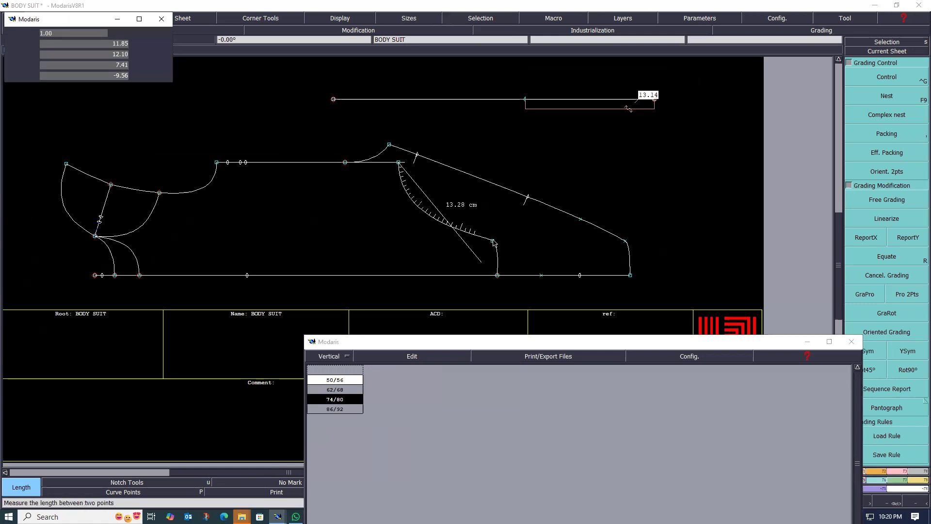
{"action": "left_click", "coordinate": [493, 242]}
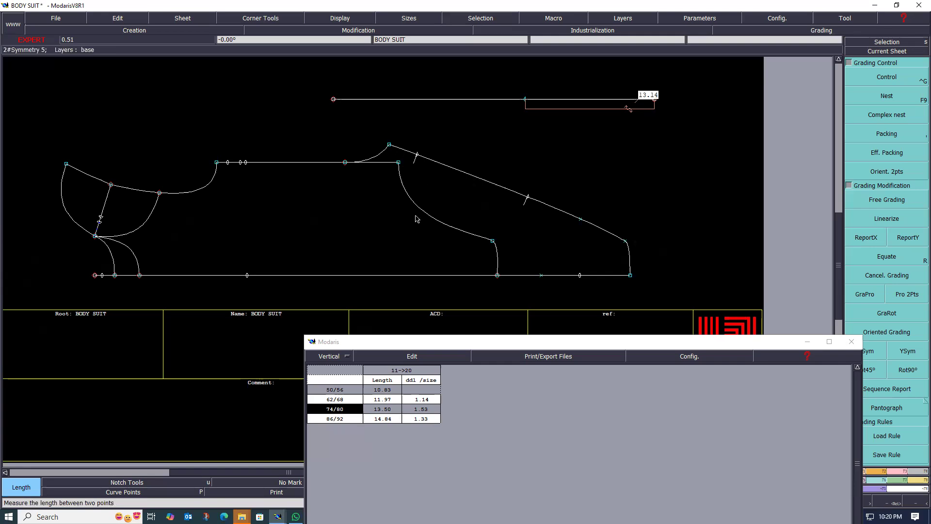
Redisplay the nest and report the X grading of the leg-opening curve's upper end to the peak above it
{"action": "scroll", "coordinate": [396, 242], "scroll_direction": "down", "scroll_amount": 2}
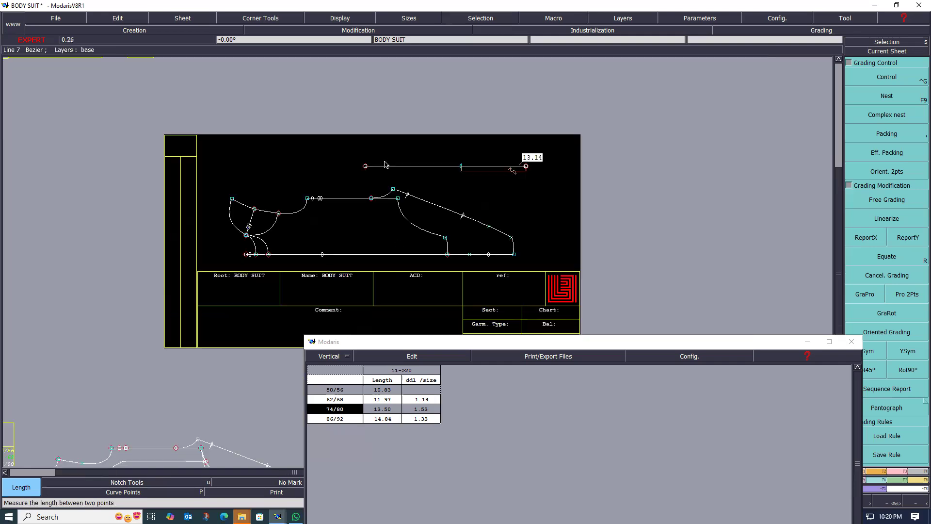
{"action": "scroll", "coordinate": [395, 242], "scroll_direction": "up", "scroll_amount": 2}
{"action": "key", "text": "space"}
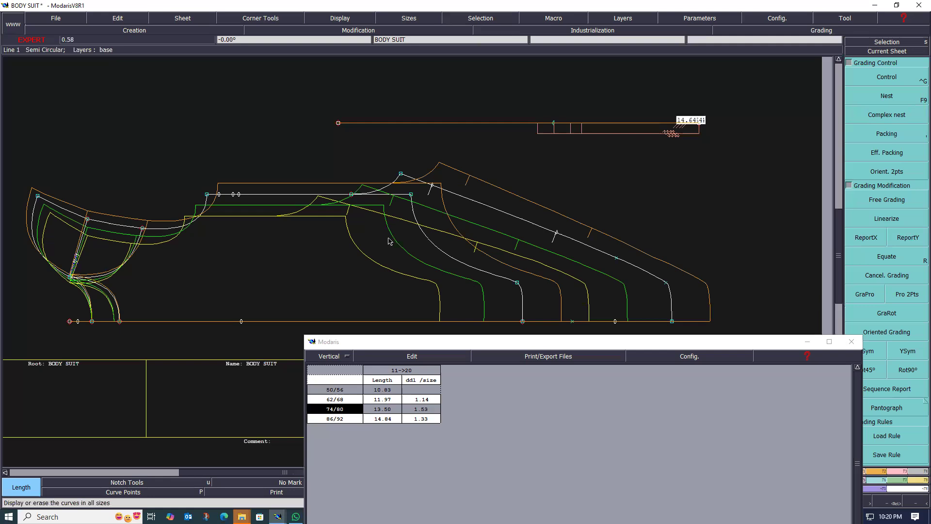
{"action": "scroll", "coordinate": [420, 201], "scroll_direction": "up", "scroll_amount": 1}
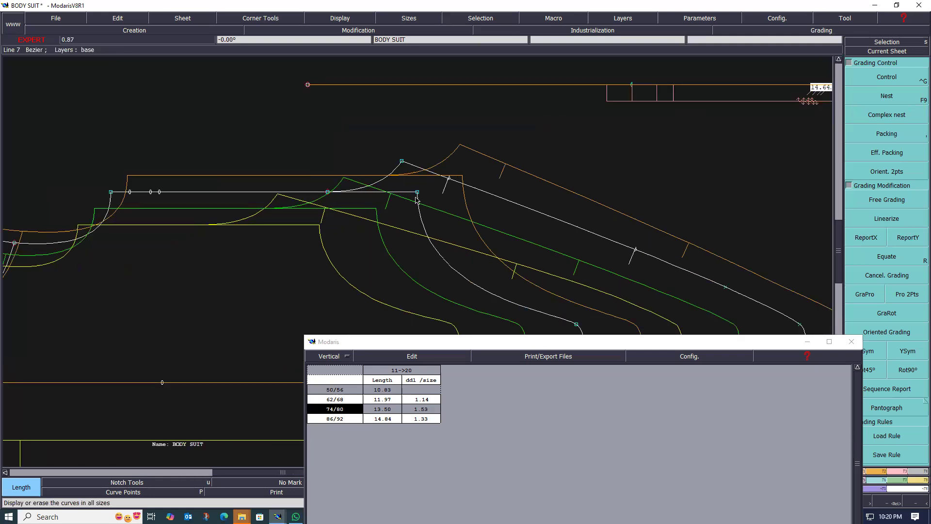
{"action": "left_click", "coordinate": [866, 240]}
{"action": "left_click", "coordinate": [417, 193]}
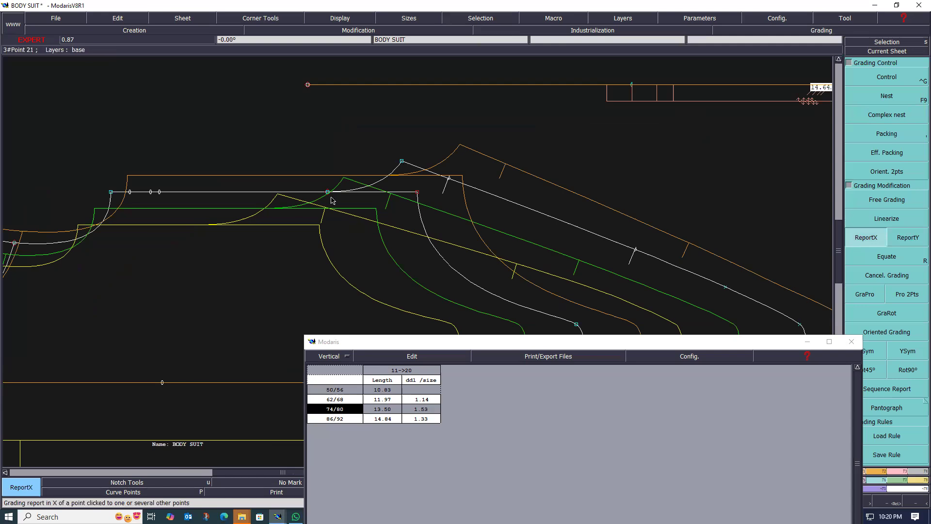
{"action": "scroll", "coordinate": [322, 204], "scroll_direction": "down", "scroll_amount": 2}
{"action": "scroll", "coordinate": [322, 213], "scroll_direction": "up", "scroll_amount": 1}
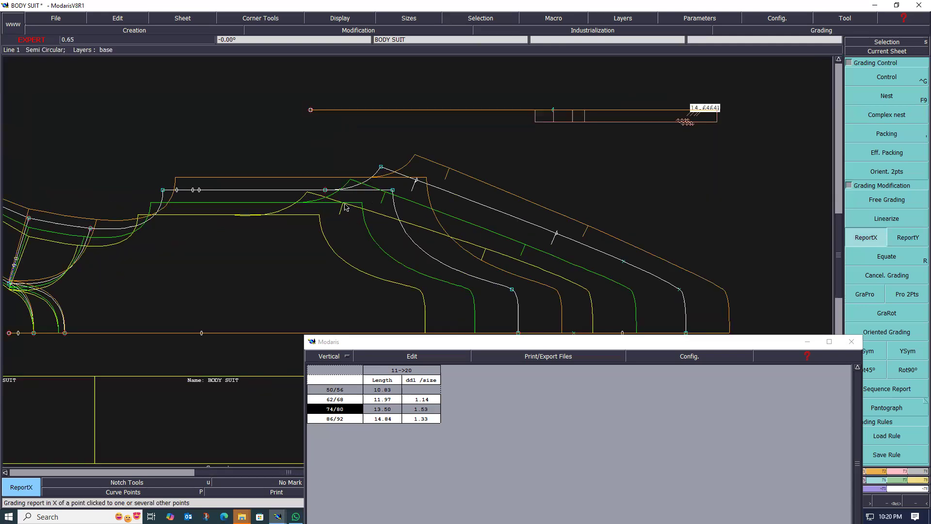
Examine the graded leg-opening nest and move the length measurement table clear of its lower edge
{"action": "scroll", "coordinate": [338, 209], "scroll_direction": "down", "scroll_amount": 2}
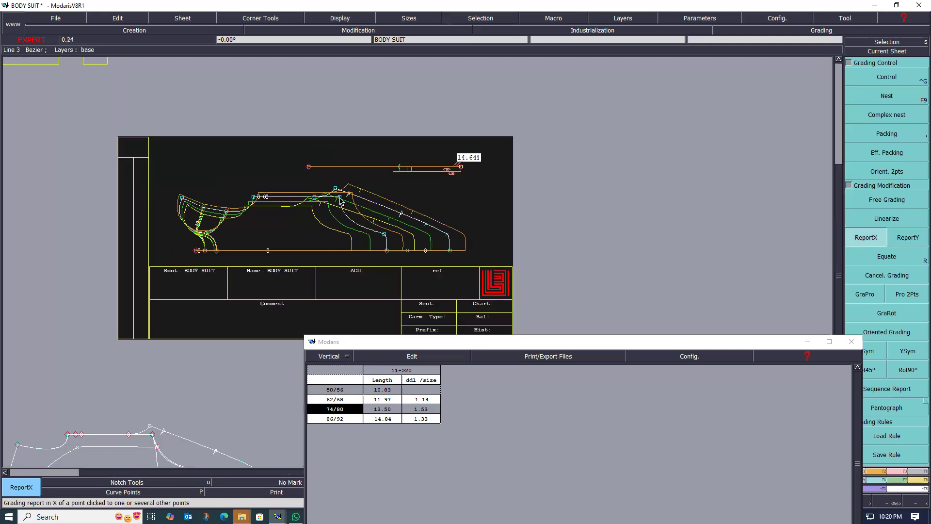
{"action": "scroll", "coordinate": [341, 201], "scroll_direction": "up", "scroll_amount": 2}
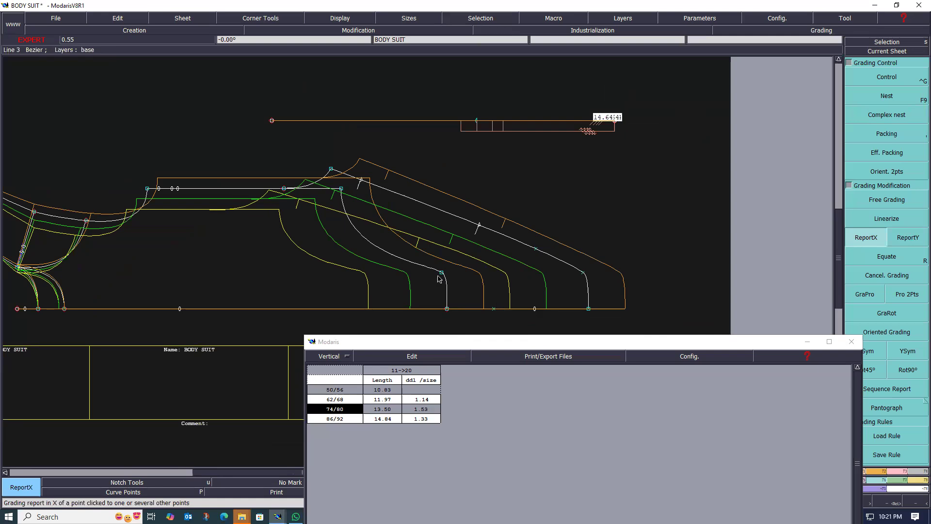
{"action": "key", "text": "Home"}
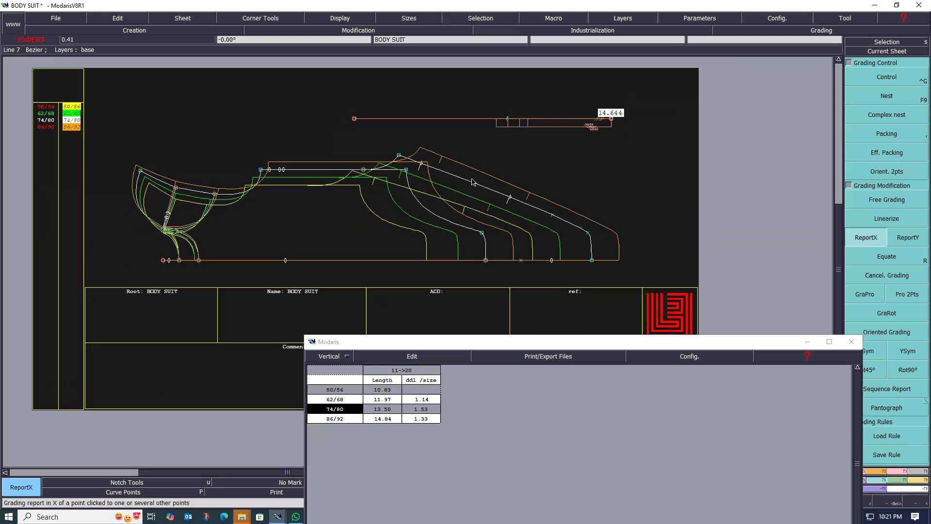
{"action": "scroll", "coordinate": [472, 179], "scroll_direction": "up", "scroll_amount": 3}
{"action": "scroll", "coordinate": [460, 213], "scroll_direction": "up", "scroll_amount": 2}
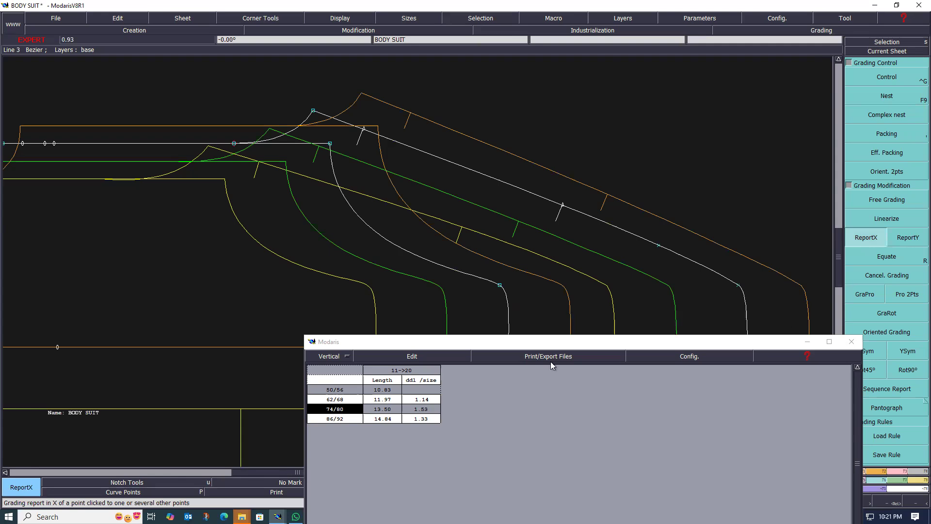
{"action": "left_click", "coordinate": [570, 347]}
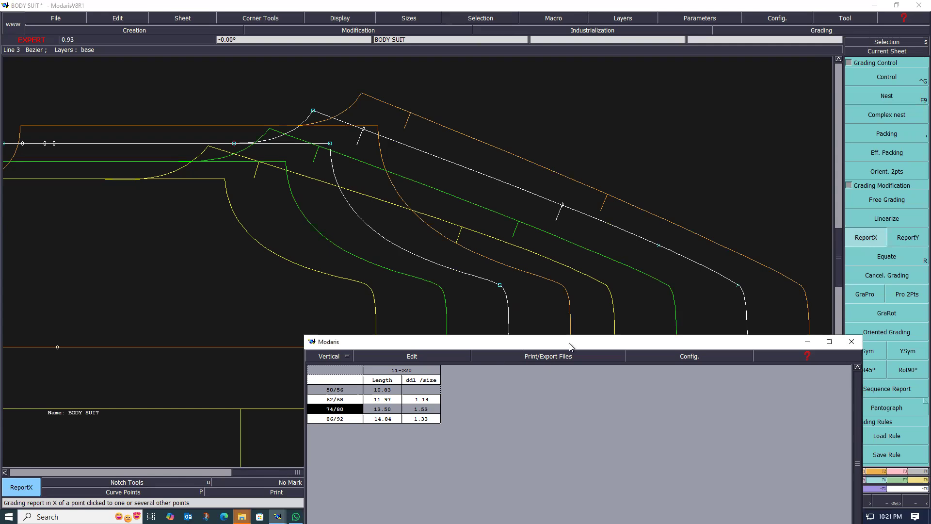
{"action": "left_click_drag", "start_coordinate": [570, 347], "coordinate": [464, 371]}
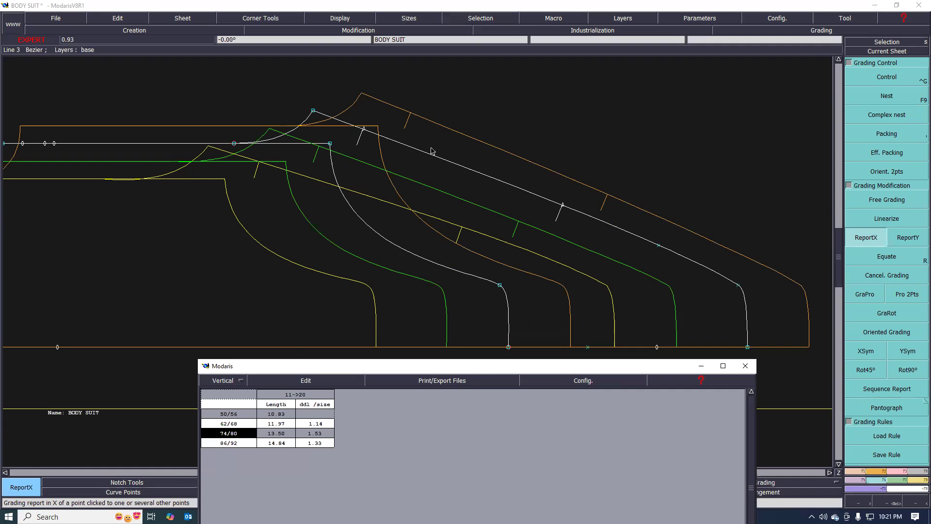
Report the X grading of the leg-opening curve's upper end to the start point of the adjoining curve on the straight edge
{"action": "scroll", "coordinate": [402, 145], "scroll_direction": "up", "scroll_amount": 1}
{"action": "scroll", "coordinate": [358, 142], "scroll_direction": "down", "scroll_amount": 1}
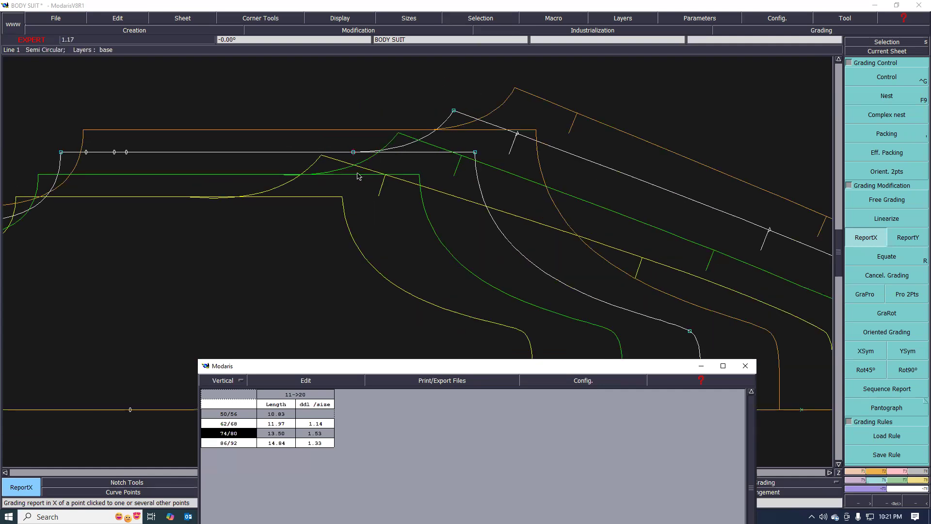
{"action": "scroll", "coordinate": [369, 174], "scroll_direction": "down", "scroll_amount": 1}
{"action": "scroll", "coordinate": [347, 167], "scroll_direction": "up", "scroll_amount": 1}
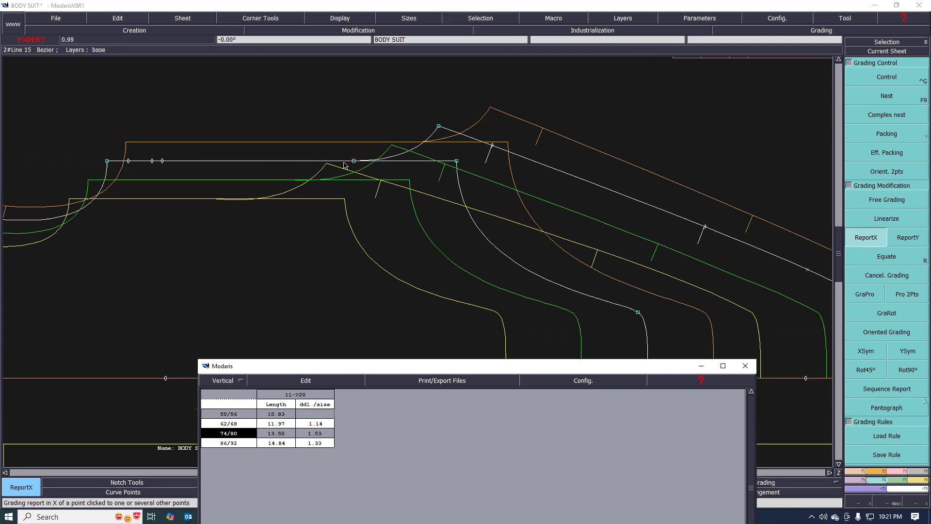
{"action": "scroll", "coordinate": [369, 194], "scroll_direction": "down", "scroll_amount": 2}
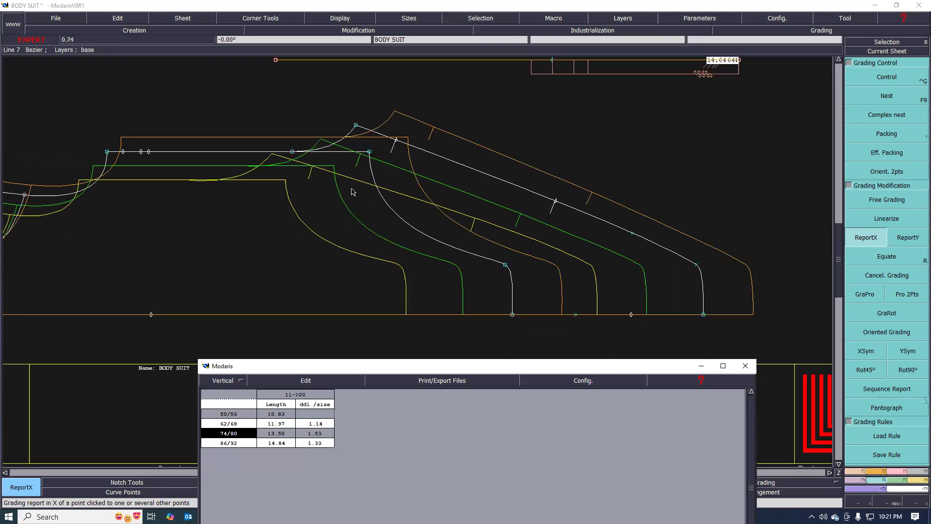
{"action": "scroll", "coordinate": [316, 170], "scroll_direction": "down", "scroll_amount": 1}
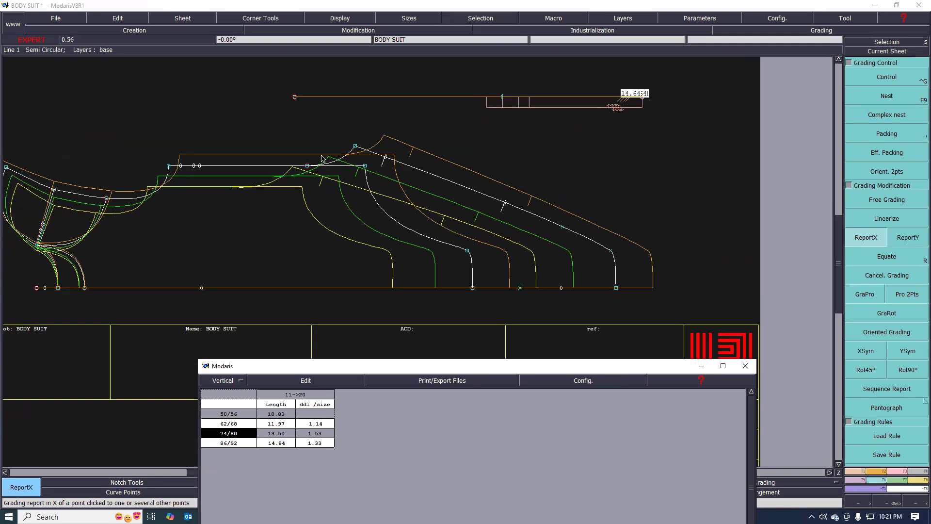
{"action": "scroll", "coordinate": [341, 196], "scroll_direction": "up", "scroll_amount": 2}
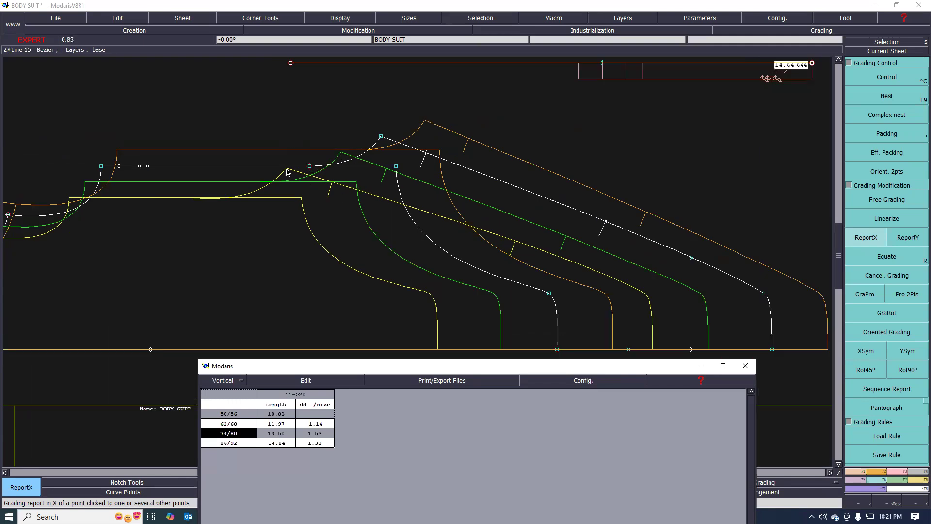
{"action": "scroll", "coordinate": [303, 175], "scroll_direction": "up", "scroll_amount": 2}
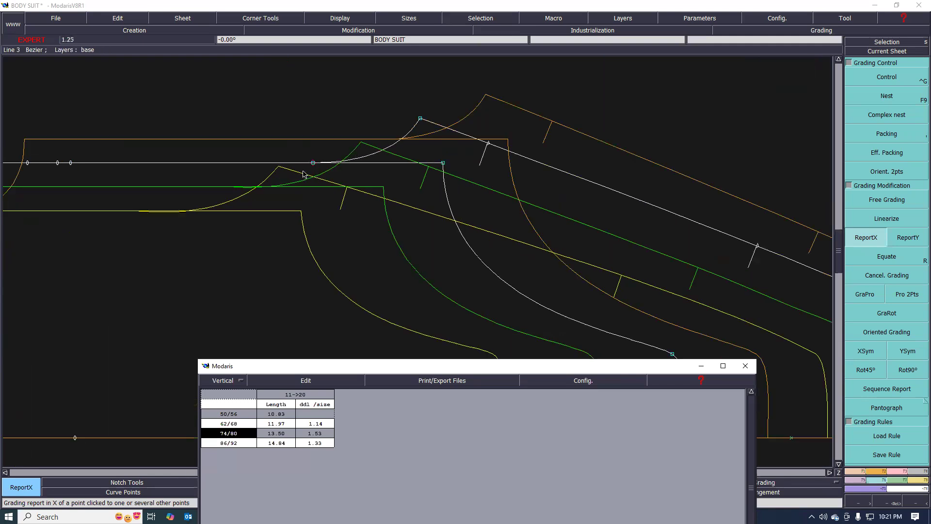
{"action": "scroll", "coordinate": [303, 174], "scroll_direction": "down", "scroll_amount": 1}
{"action": "left_click", "coordinate": [873, 238]}
{"action": "left_click", "coordinate": [409, 165]}
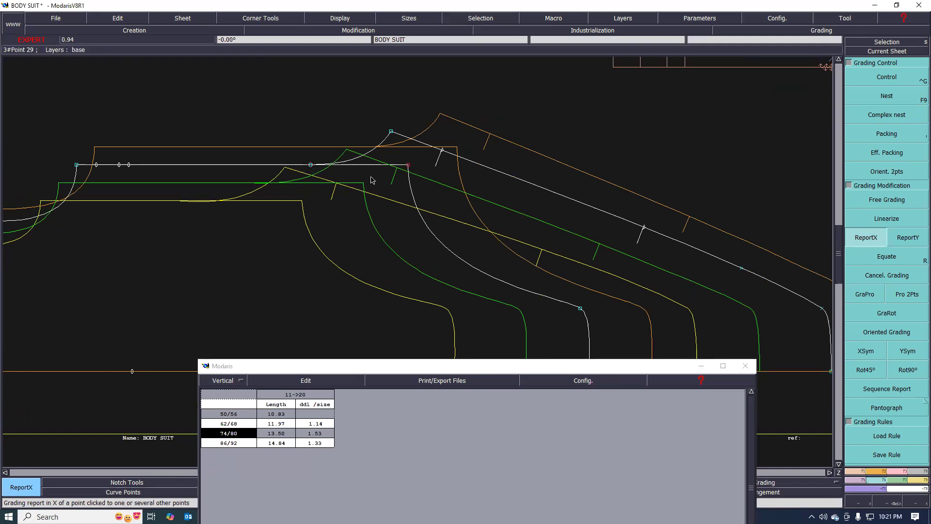
{"action": "scroll", "coordinate": [371, 180], "scroll_direction": "down", "scroll_amount": 1}
{"action": "scroll", "coordinate": [387, 193], "scroll_direction": "up", "scroll_amount": 1}
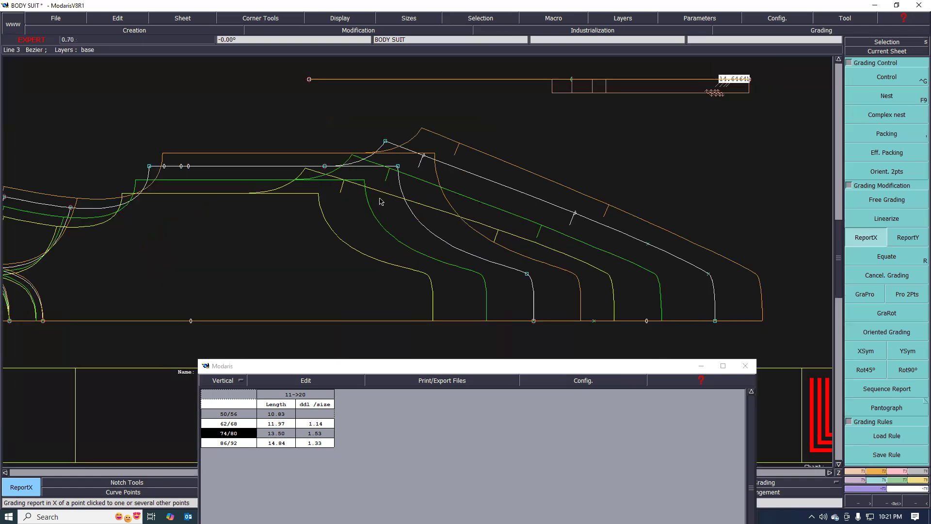
Examine the alignment of the graded outlines across all sizes of the body suit nest
{"action": "scroll", "coordinate": [403, 211], "scroll_direction": "down", "scroll_amount": 2}
{"action": "scroll", "coordinate": [442, 229], "scroll_direction": "up", "scroll_amount": 1}
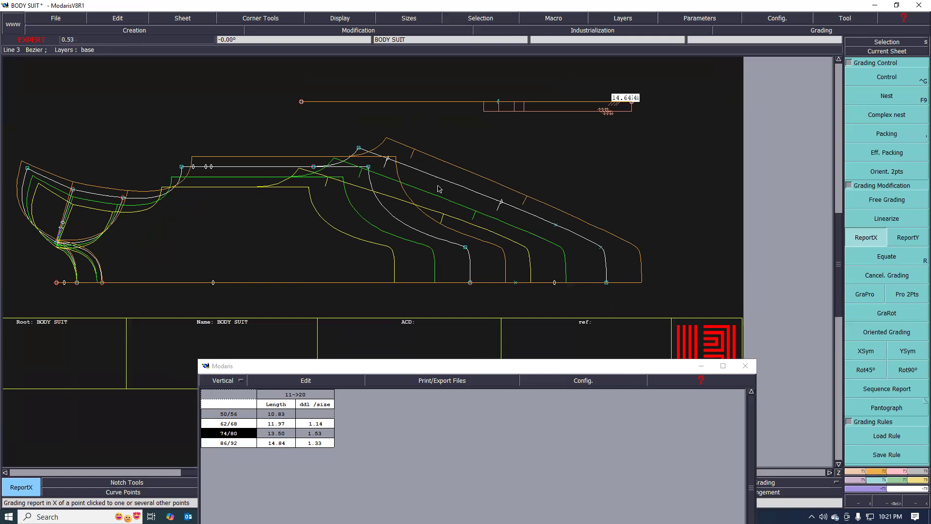
{"action": "scroll", "coordinate": [393, 191], "scroll_direction": "down", "scroll_amount": 2}
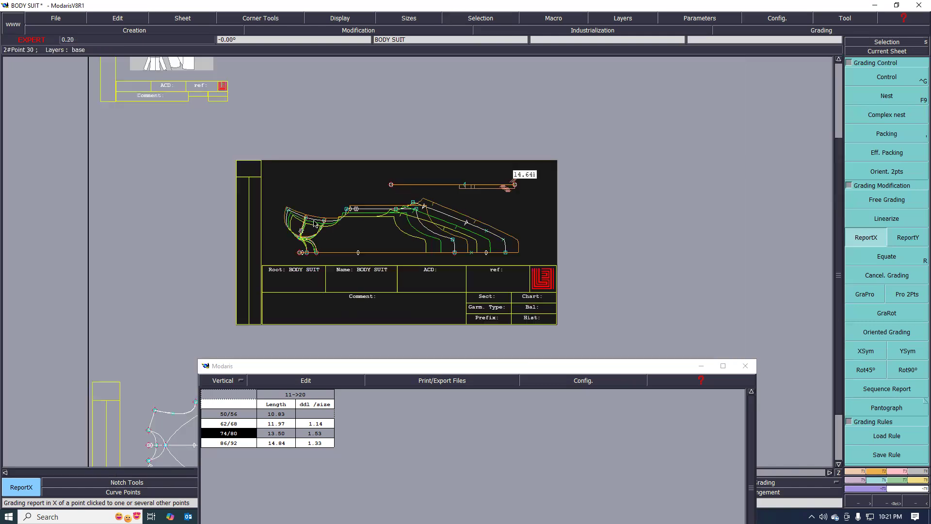
{"action": "scroll", "coordinate": [277, 245], "scroll_direction": "up", "scroll_amount": 2}
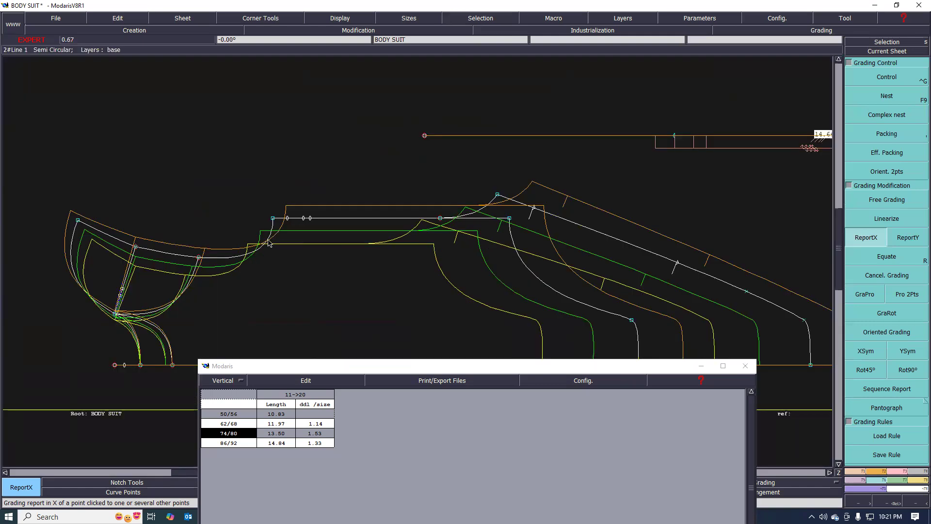
{"action": "scroll", "coordinate": [250, 239], "scroll_direction": "down", "scroll_amount": 1}
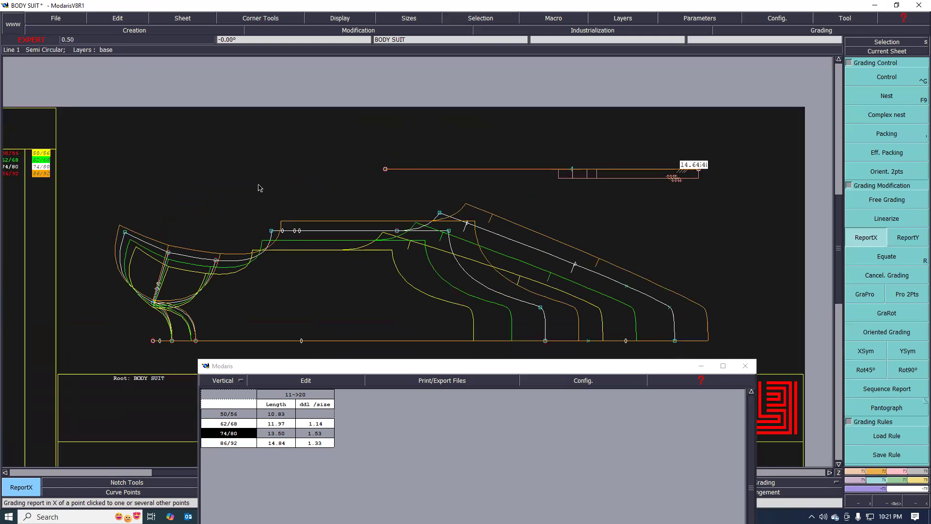
{"action": "scroll", "coordinate": [259, 172], "scroll_direction": "down", "scroll_amount": 1}
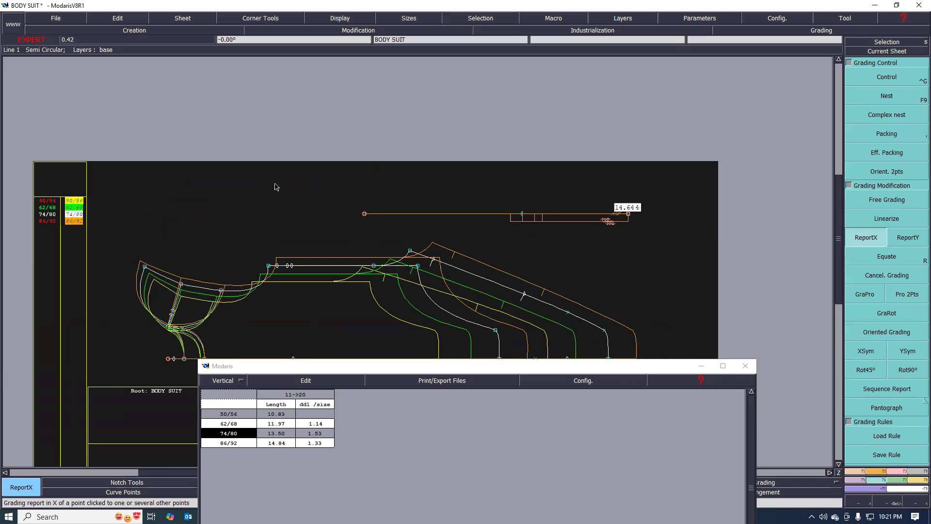
{"action": "scroll", "coordinate": [278, 186], "scroll_direction": "down", "scroll_amount": 1}
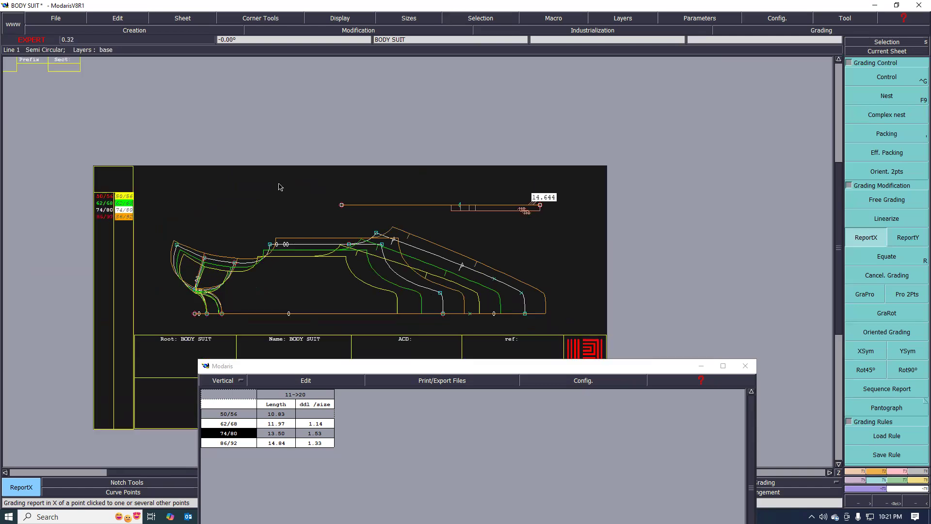
{"action": "scroll", "coordinate": [279, 188], "scroll_direction": "up", "scroll_amount": 1}
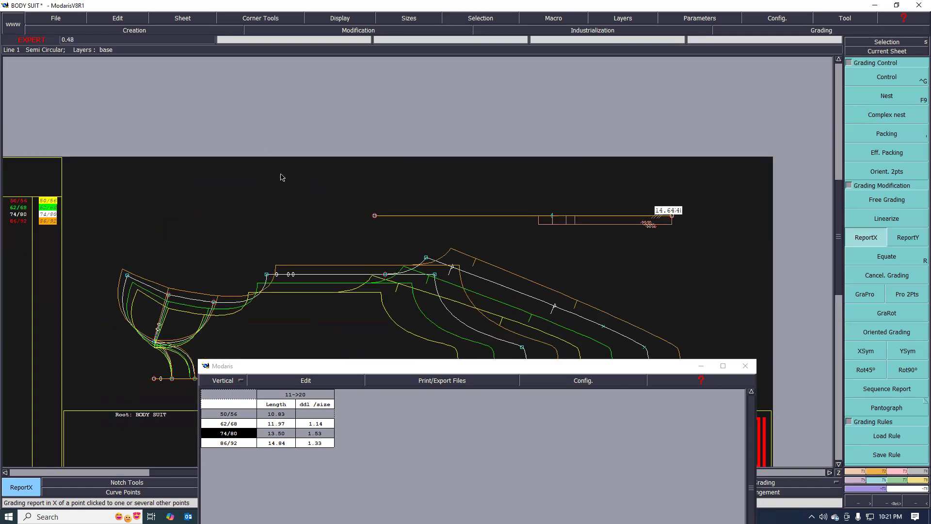
{"action": "scroll", "coordinate": [291, 197], "scroll_direction": "down", "scroll_amount": 1}
{"action": "scroll", "coordinate": [340, 211], "scroll_direction": "up", "scroll_amount": 1}
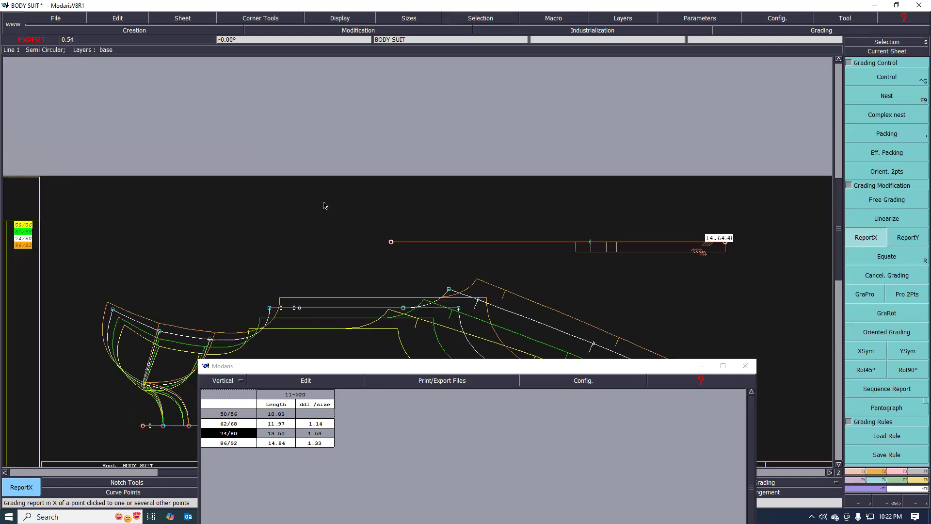
{"action": "scroll", "coordinate": [324, 202], "scroll_direction": "down", "scroll_amount": 3}
{"action": "scroll", "coordinate": [315, 219], "scroll_direction": "up", "scroll_amount": 2}
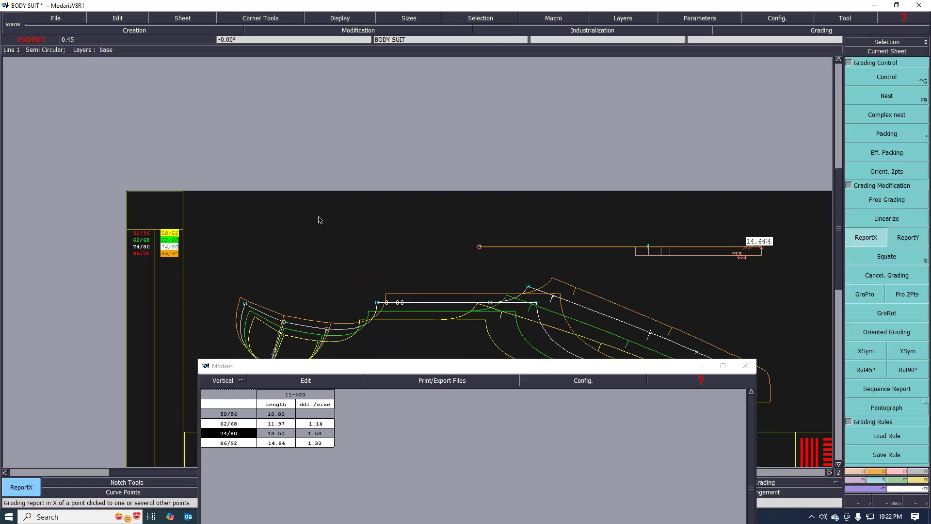
Draw a near-vertical two-point Bezier line about 18.1 cm long in the empty area above the body suit piece
{"action": "key", "text": "b"}
{"action": "left_click", "coordinate": [341, 225]}
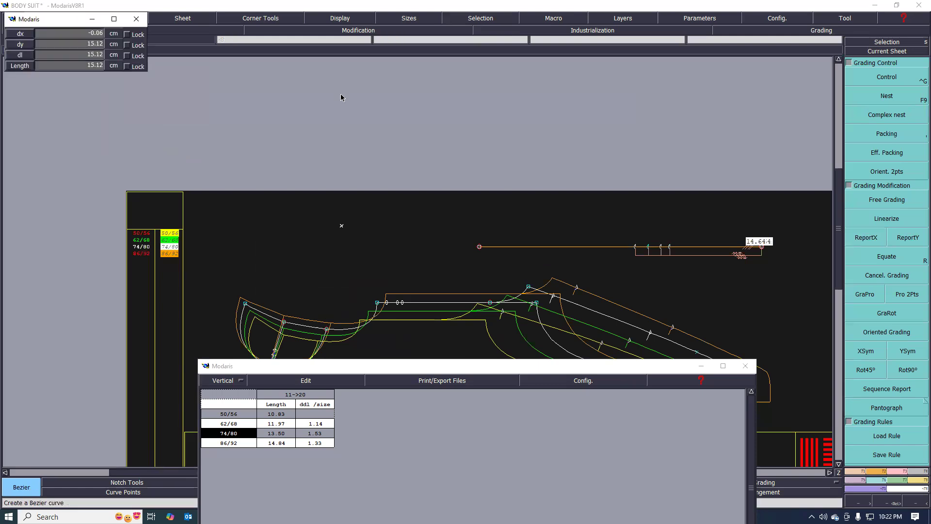
{"action": "right_click", "coordinate": [346, 69]}
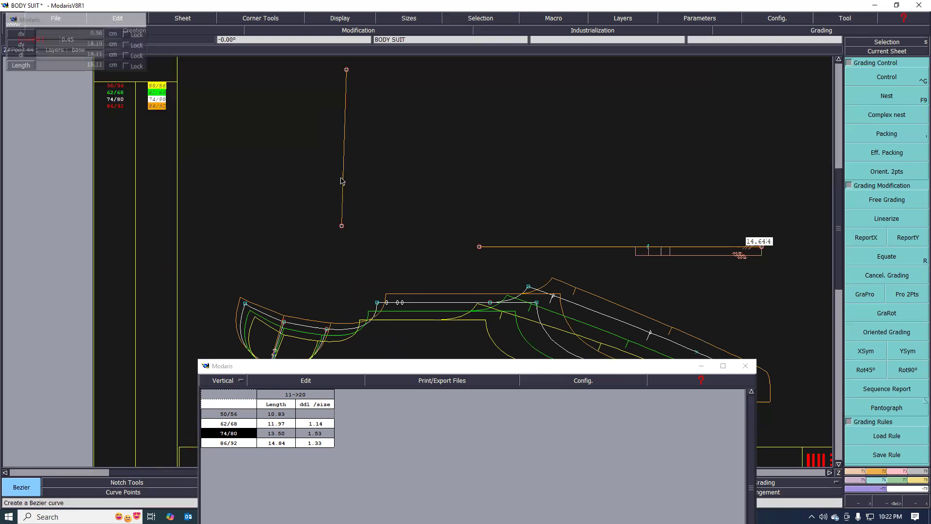
{"action": "scroll", "coordinate": [341, 207], "scroll_direction": "down", "scroll_amount": 2}
{"action": "scroll", "coordinate": [347, 243], "scroll_direction": "down", "scroll_amount": 1}
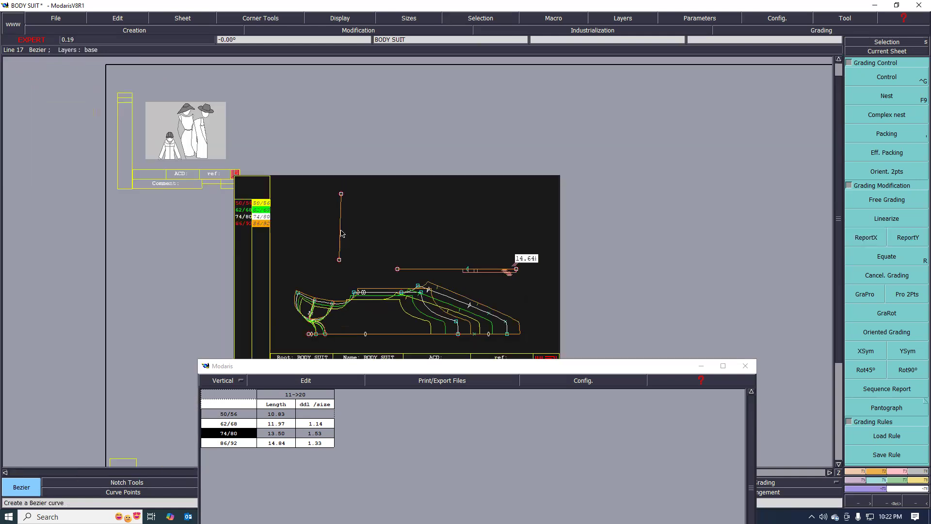
{"action": "scroll", "coordinate": [346, 239], "scroll_direction": "up", "scroll_amount": 1}
{"action": "scroll", "coordinate": [338, 244], "scroll_direction": "up", "scroll_amount": 2}
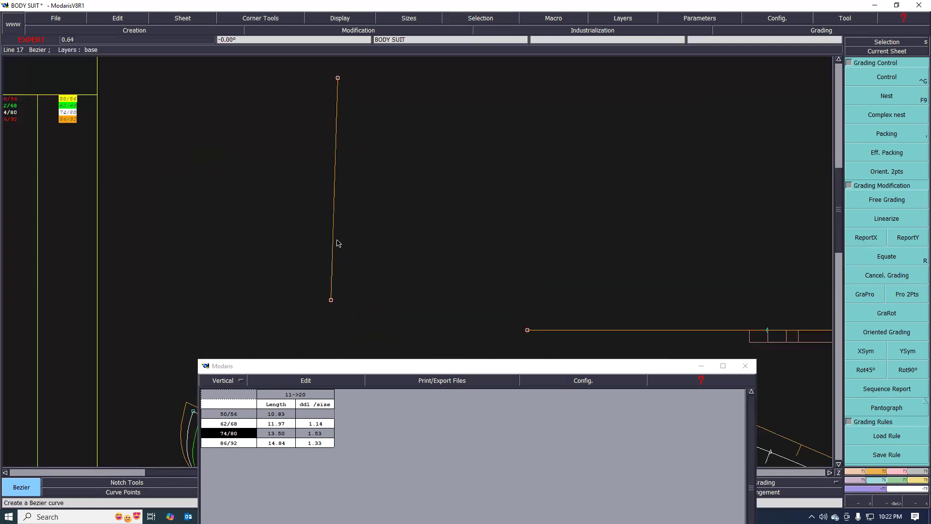
{"action": "scroll", "coordinate": [338, 242], "scroll_direction": "down", "scroll_amount": 1}
{"action": "scroll", "coordinate": [334, 233], "scroll_direction": "up", "scroll_amount": 1}
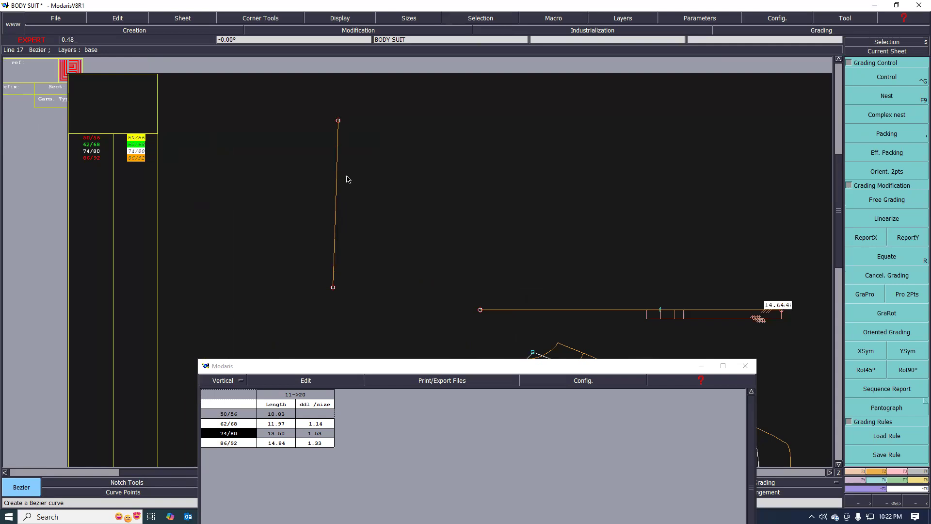
Hide the nest, show the curve handles, and reshape the new Bezier line into a deep arc bulging away from the size list
{"action": "key", "text": "F9"}
{"action": "key", "text": "F11"}
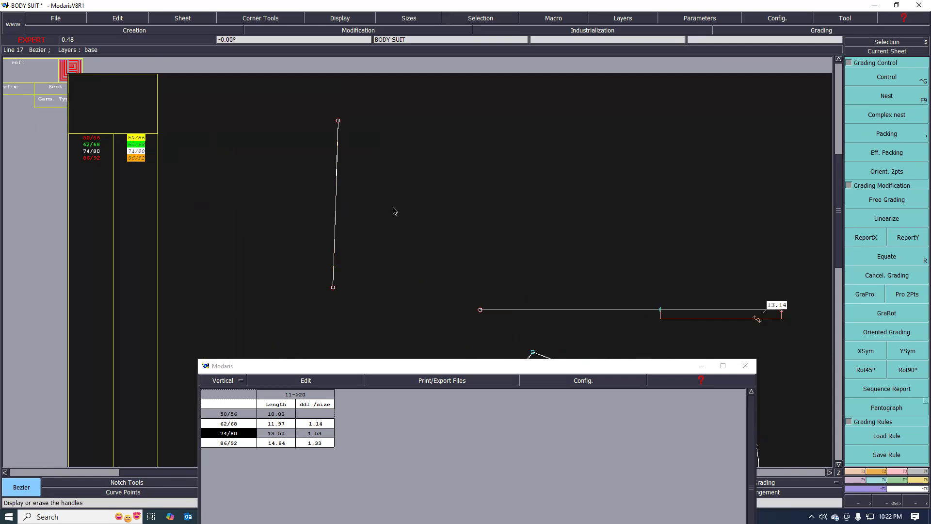
{"action": "left_click", "coordinate": [374, 184]}
{"action": "right_click", "coordinate": [403, 218]}
{"action": "key", "text": "ctrl+z"}
{"action": "key", "text": "r"}
{"action": "left_click", "coordinate": [336, 159]}
{"action": "left_click", "coordinate": [388, 210]}
{"action": "left_click", "coordinate": [335, 234]}
{"action": "left_click", "coordinate": [449, 261]}
{"action": "left_click", "coordinate": [441, 168]}
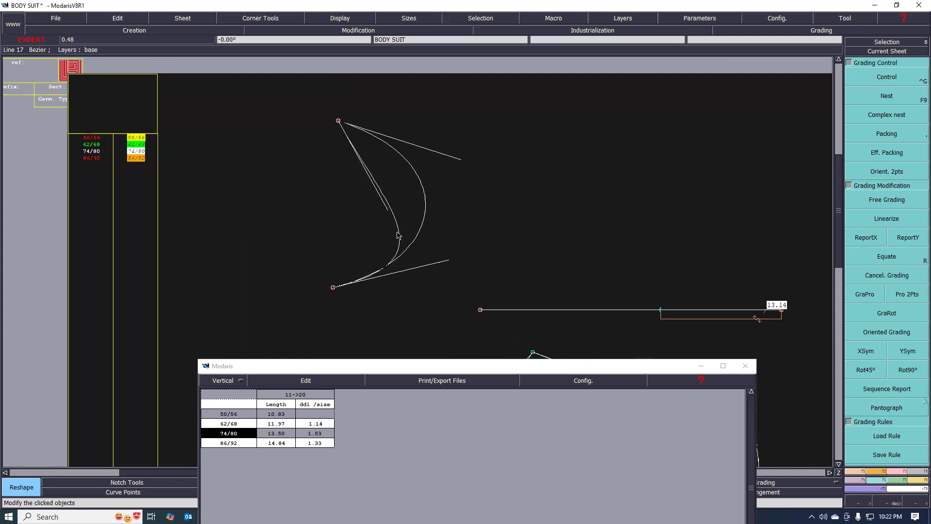
{"action": "scroll", "coordinate": [371, 240], "scroll_direction": "down", "scroll_amount": 2}
{"action": "scroll", "coordinate": [356, 235], "scroll_direction": "up", "scroll_amount": 2}
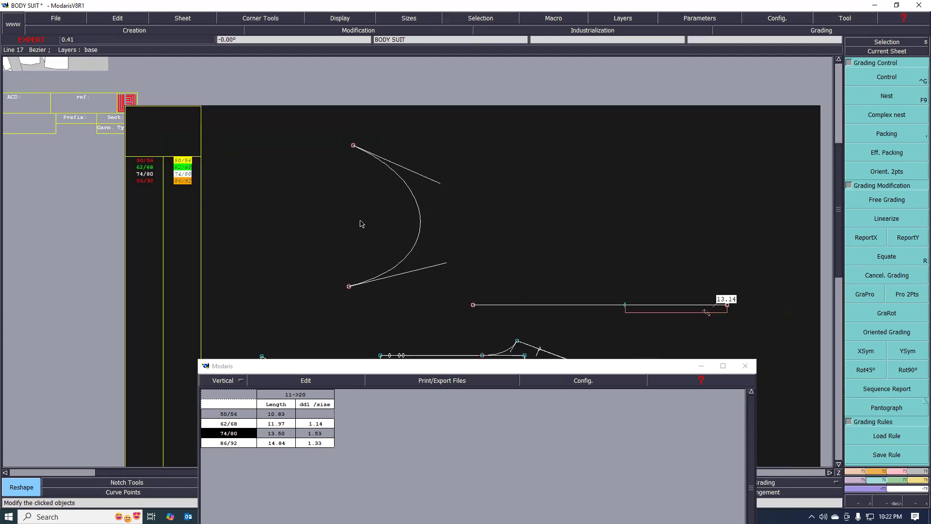
Join the arc's ends with a vertically aligned straight line and add a dynamic length measure between them
{"action": "key", "text": "l"}
{"action": "left_click", "coordinate": [353, 146]}
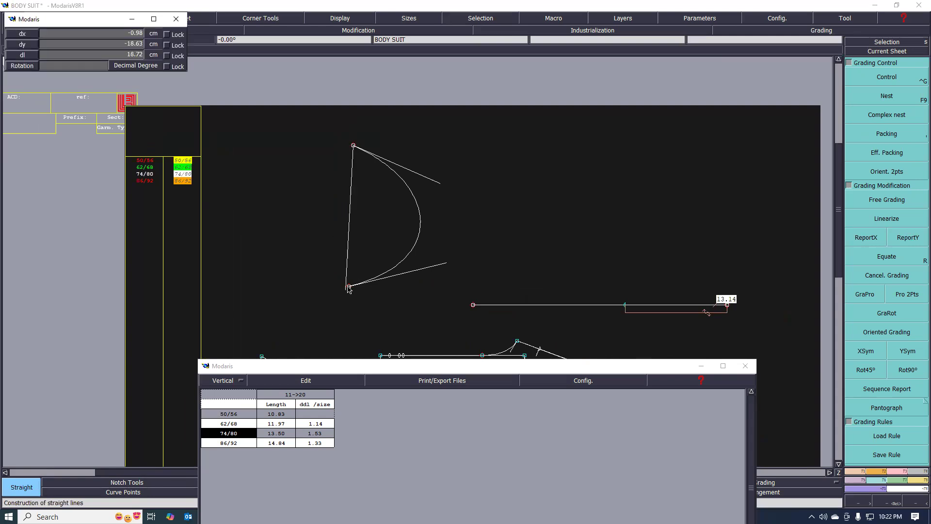
{"action": "left_click", "coordinate": [348, 288]}
{"action": "key", "text": "l"}
{"action": "key", "text": "a"}
{"action": "left_click", "coordinate": [350, 286]}
{"action": "left_click", "coordinate": [354, 146]}
{"action": "left_click", "coordinate": [327, 196]}
{"action": "key", "text": "l"}
{"action": "left_click", "coordinate": [349, 205]}
{"action": "scroll", "coordinate": [341, 262], "scroll_direction": "up", "scroll_amount": 2}
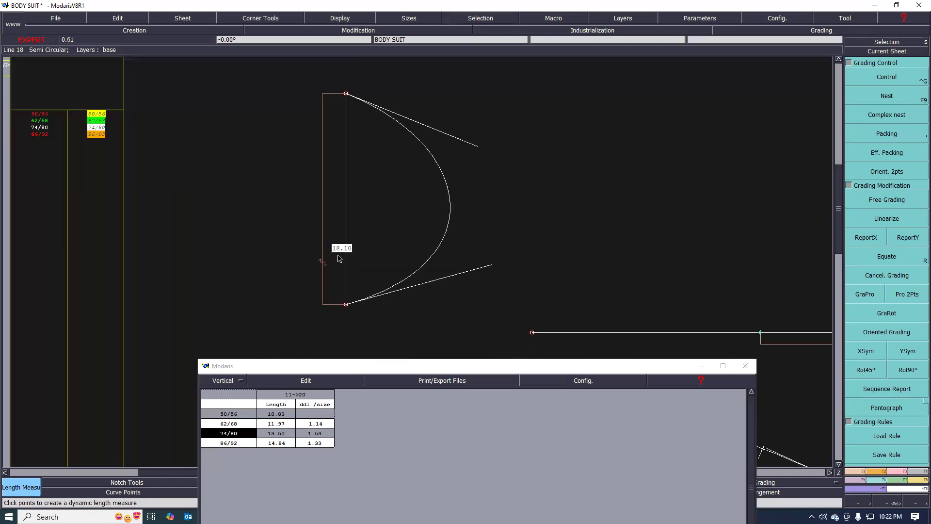
Reshape the arc's upper end straight down with dx 0 to bring the straight line's length to 18.00 cm
{"action": "scroll", "coordinate": [339, 258], "scroll_direction": "down", "scroll_amount": 3}
{"action": "scroll", "coordinate": [343, 179], "scroll_direction": "up", "scroll_amount": 1}
{"action": "key", "text": "r"}
{"action": "left_click", "coordinate": [340, 174]}
{"action": "type", "text": "0.01"}
{"action": "type", "text": "0"}
{"action": "key", "text": "Down"}
{"action": "type", "text": "-"}
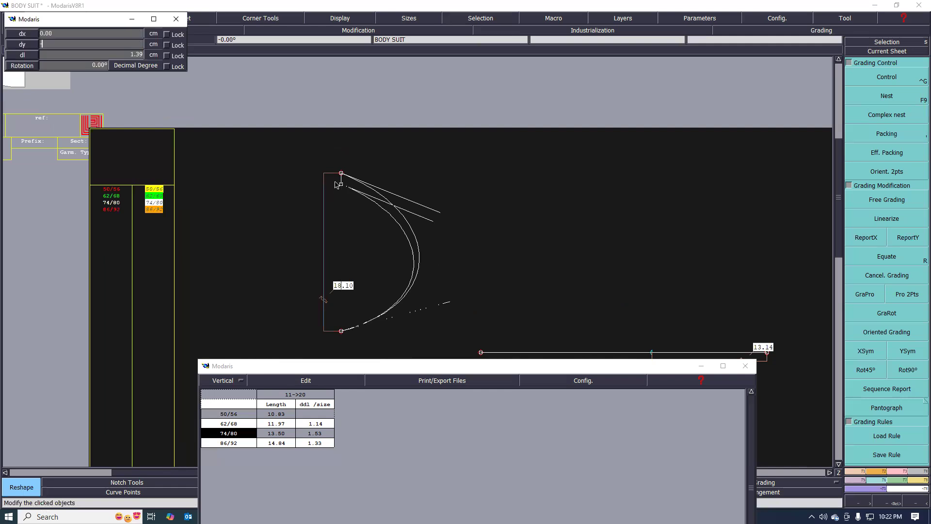
{"action": "key", "text": "Return"}
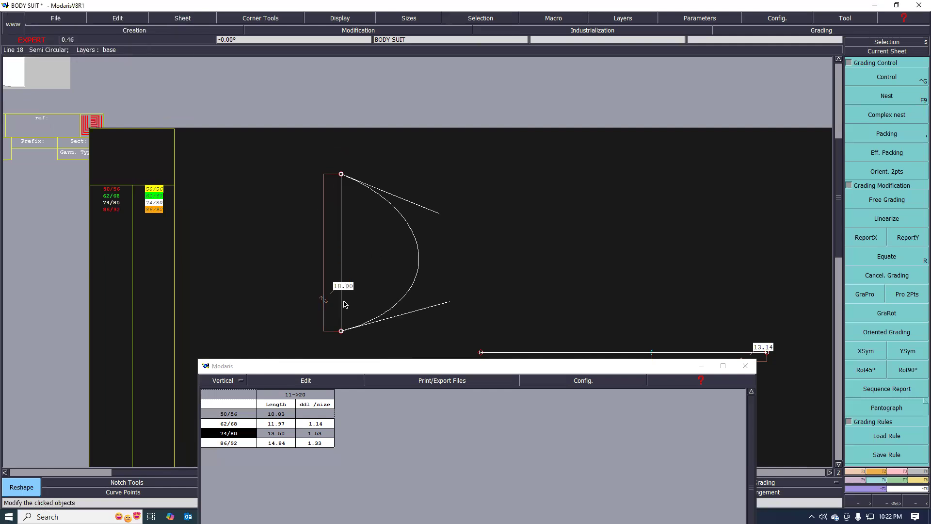
Delete the straight line joining the arc's ends and attach a dynamic length measure along the arc
{"action": "scroll", "coordinate": [344, 302], "scroll_direction": "down", "scroll_amount": 3}
{"action": "scroll", "coordinate": [359, 245], "scroll_direction": "up", "scroll_amount": 2}
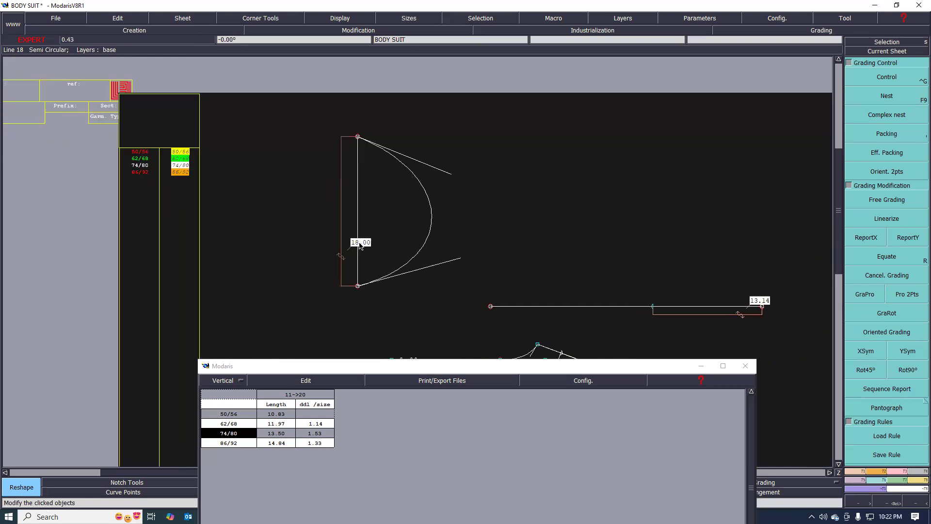
{"action": "key", "text": "Delete"}
{"action": "left_click", "coordinate": [358, 216]}
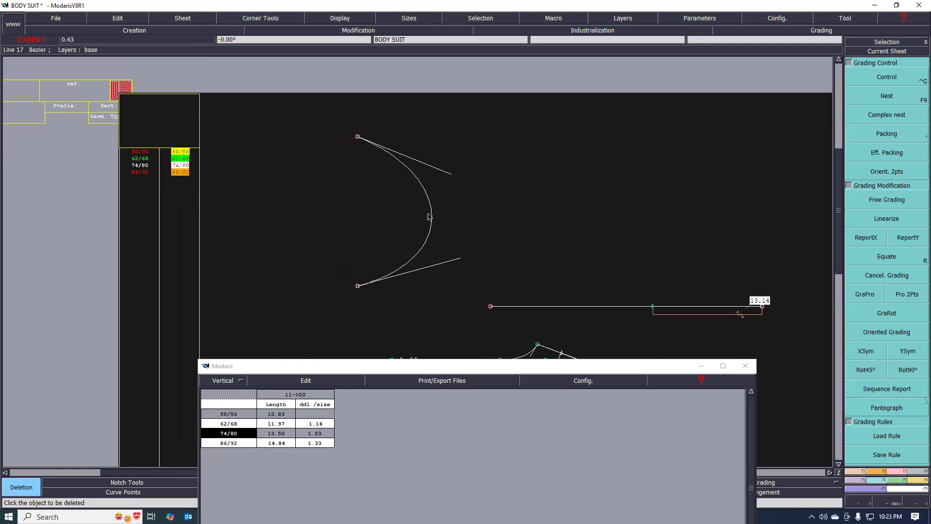
{"action": "key", "text": "l"}
{"action": "left_click", "coordinate": [430, 220]}
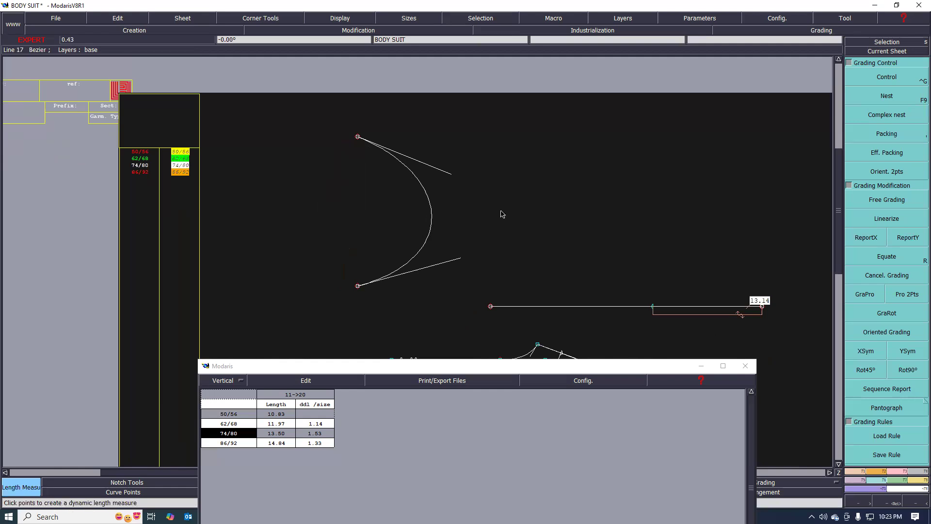
{"action": "left_click", "coordinate": [429, 144]}
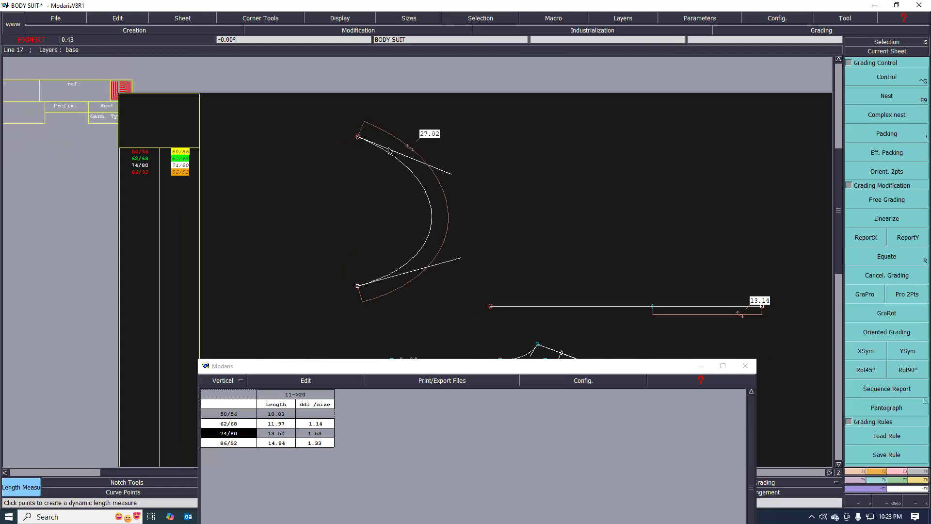
Redraw the vertical straight line between the arc's lower and upper end points
{"action": "scroll", "coordinate": [426, 156], "scroll_direction": "up", "scroll_amount": 2}
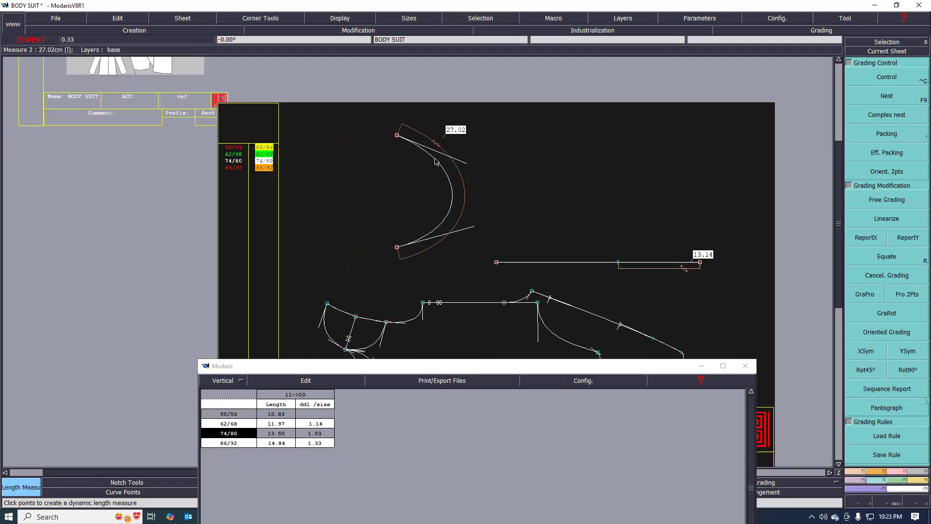
{"action": "scroll", "coordinate": [439, 177], "scroll_direction": "down", "scroll_amount": 1}
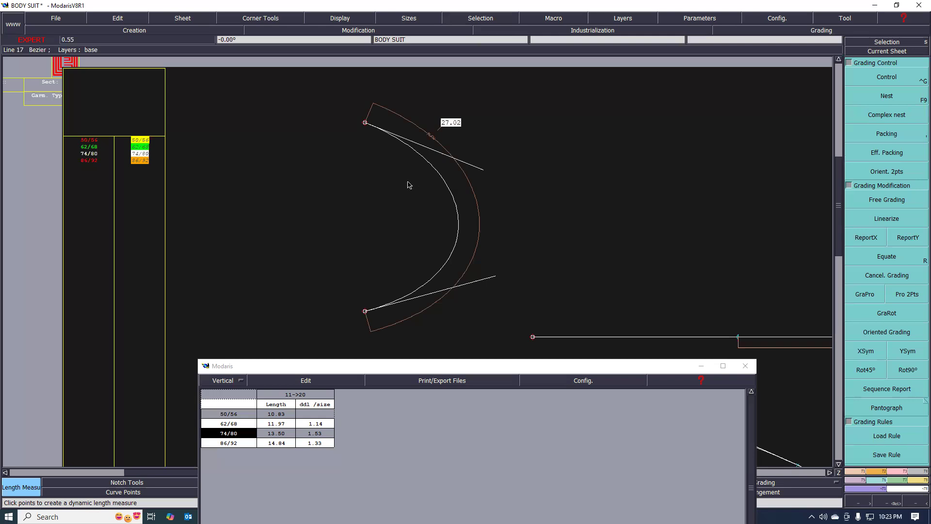
{"action": "scroll", "coordinate": [413, 189], "scroll_direction": "down", "scroll_amount": 2}
{"action": "scroll", "coordinate": [381, 174], "scroll_direction": "up", "scroll_amount": 1}
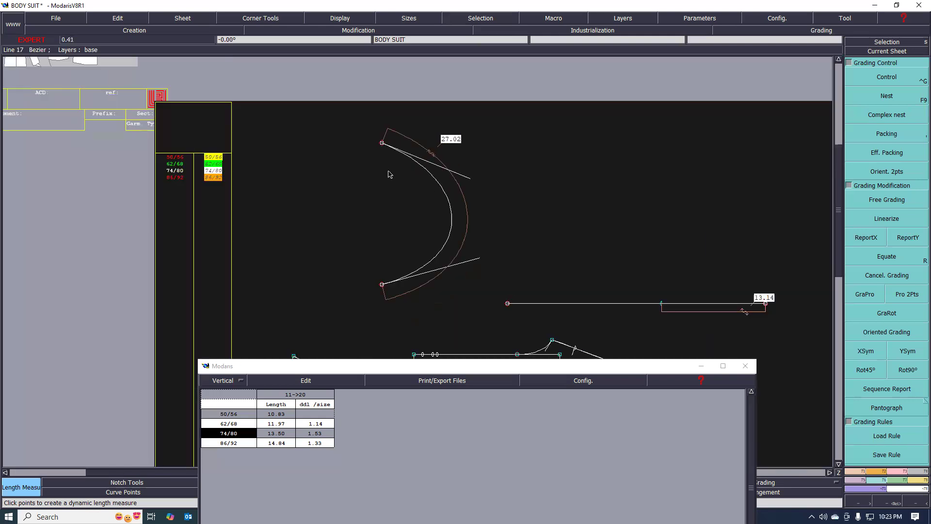
{"action": "scroll", "coordinate": [424, 217], "scroll_direction": "up", "scroll_amount": 1}
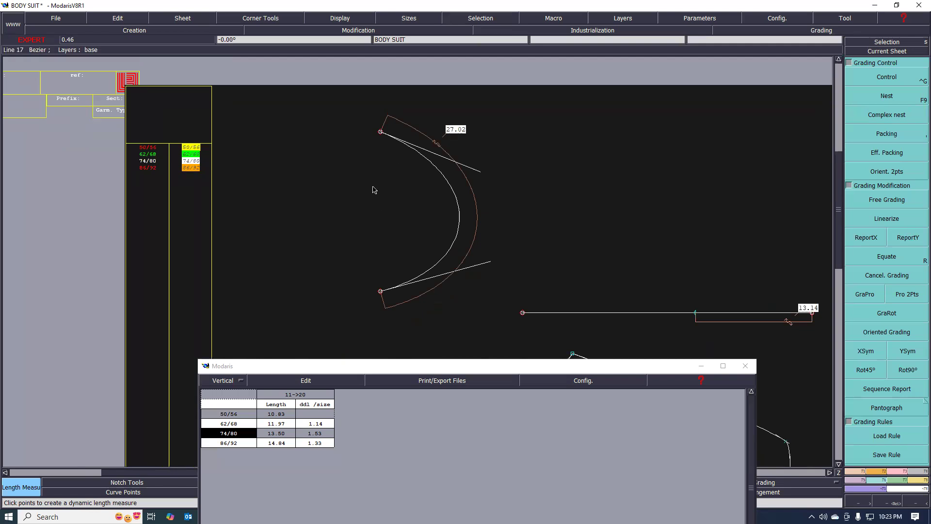
{"action": "scroll", "coordinate": [390, 186], "scroll_direction": "up", "scroll_amount": 1}
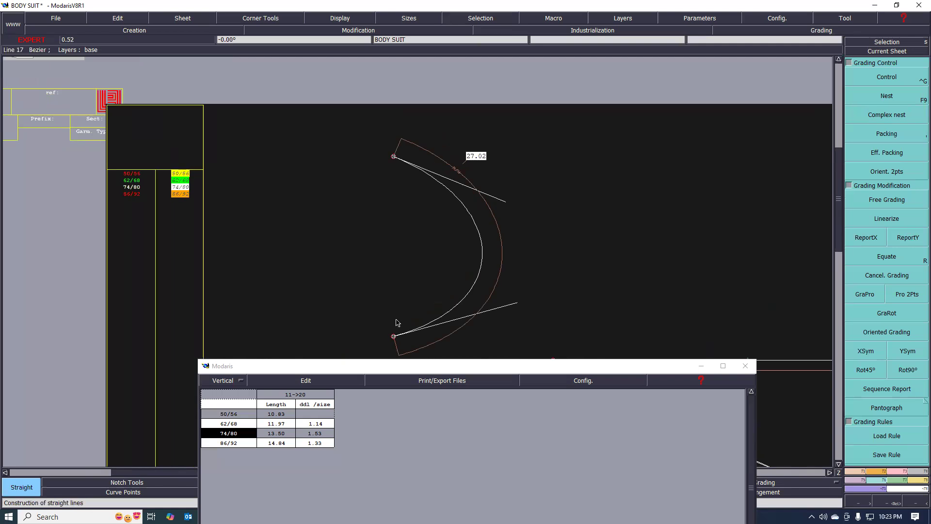
{"action": "left_click", "coordinate": [393, 336]}
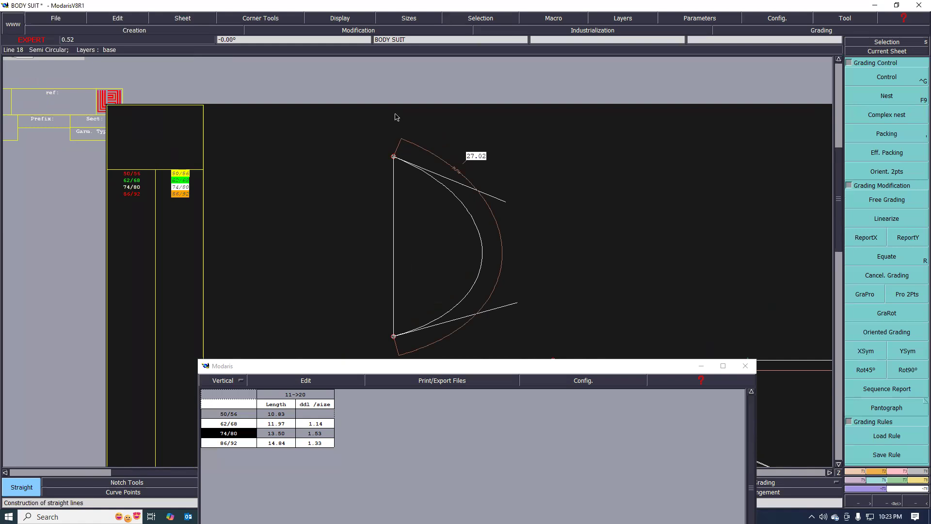
Grade the arc's upper end point with ddy 1.00 between all sizes, then display the nest of all sizes
{"action": "scroll", "coordinate": [415, 180], "scroll_direction": "down", "scroll_amount": 6}
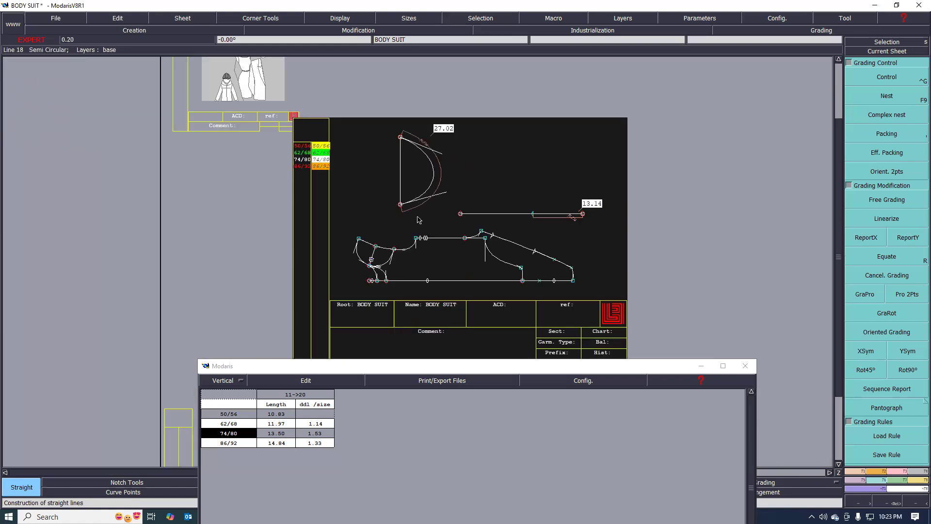
{"action": "scroll", "coordinate": [451, 164], "scroll_direction": "up", "scroll_amount": 5}
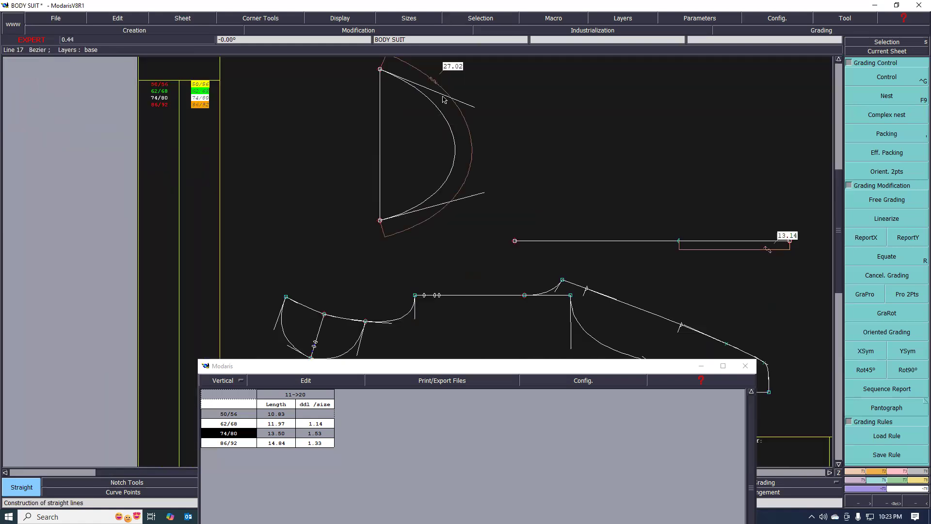
{"action": "scroll", "coordinate": [399, 111], "scroll_direction": "down", "scroll_amount": 1}
{"action": "scroll", "coordinate": [397, 114], "scroll_direction": "up", "scroll_amount": 1}
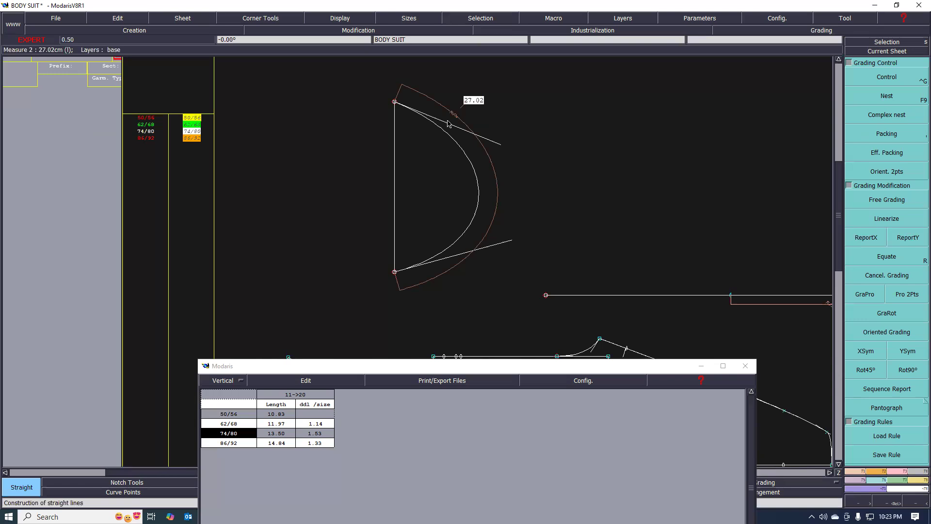
{"action": "scroll", "coordinate": [411, 164], "scroll_direction": "down", "scroll_amount": 1}
{"action": "scroll", "coordinate": [423, 120], "scroll_direction": "up", "scroll_amount": 2}
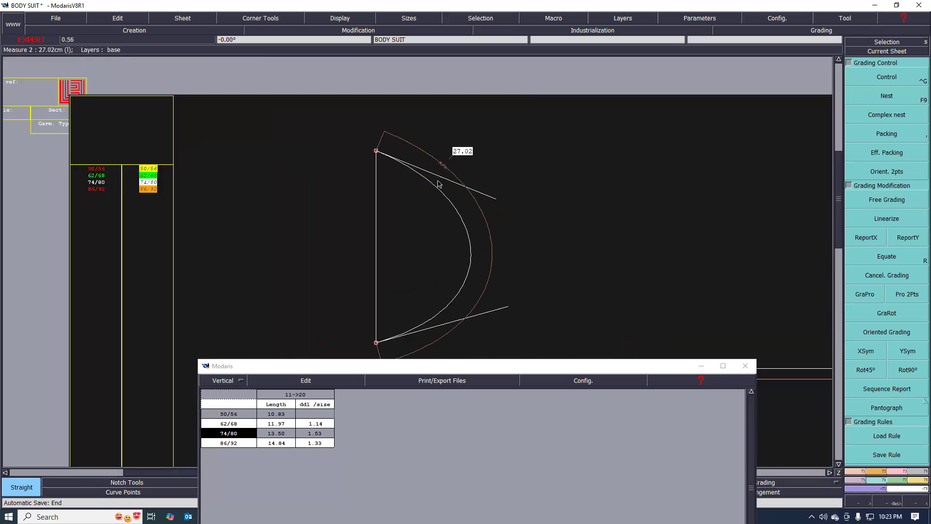
{"action": "scroll", "coordinate": [408, 174], "scroll_direction": "down", "scroll_amount": 1}
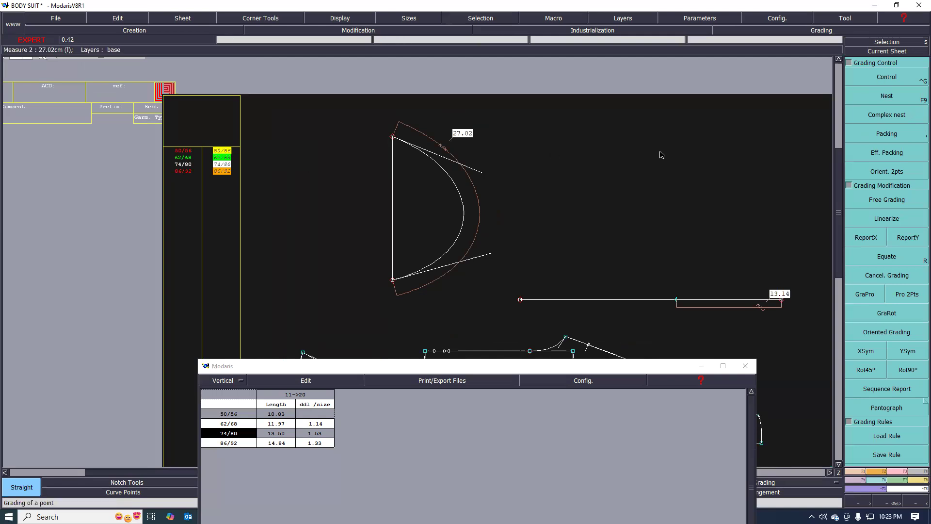
{"action": "key", "text": "ctrl+g"}
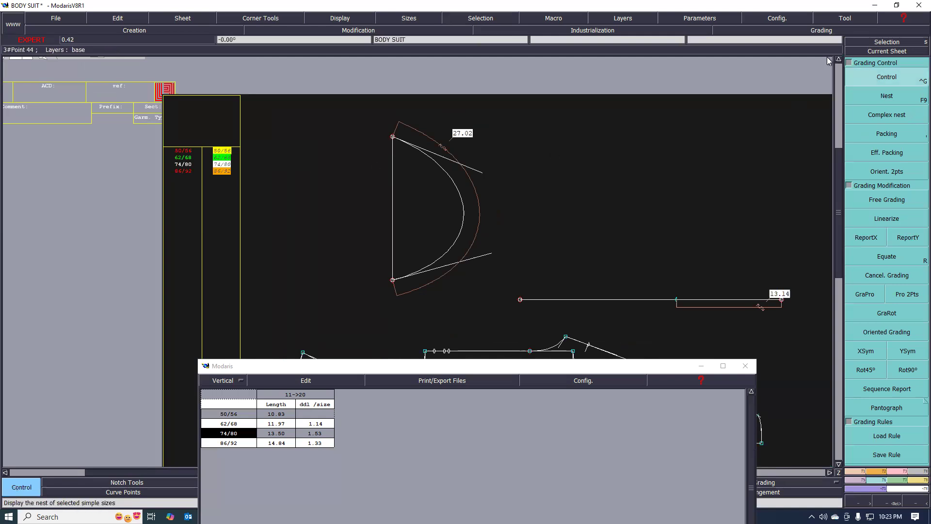
{"action": "left_click_drag", "start_coordinate": [823, 55], "coordinate": [823, 72]}
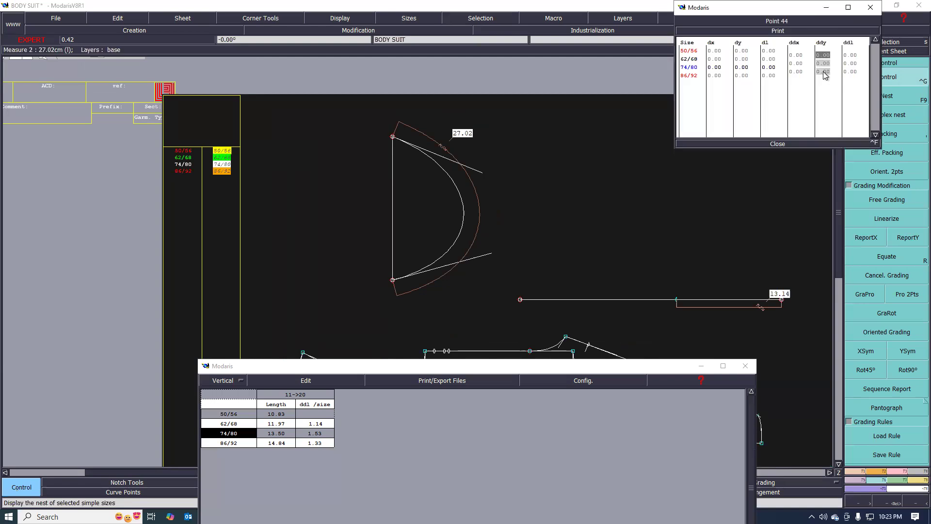
{"action": "type", "text": "1"}
{"action": "key", "text": "Return"}
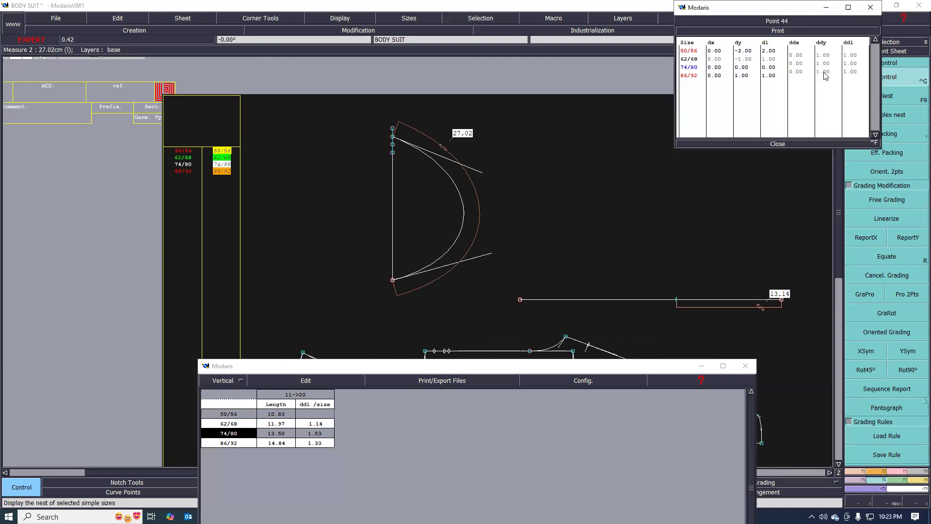
{"action": "left_click", "coordinate": [762, 144]}
{"action": "key", "text": "space"}
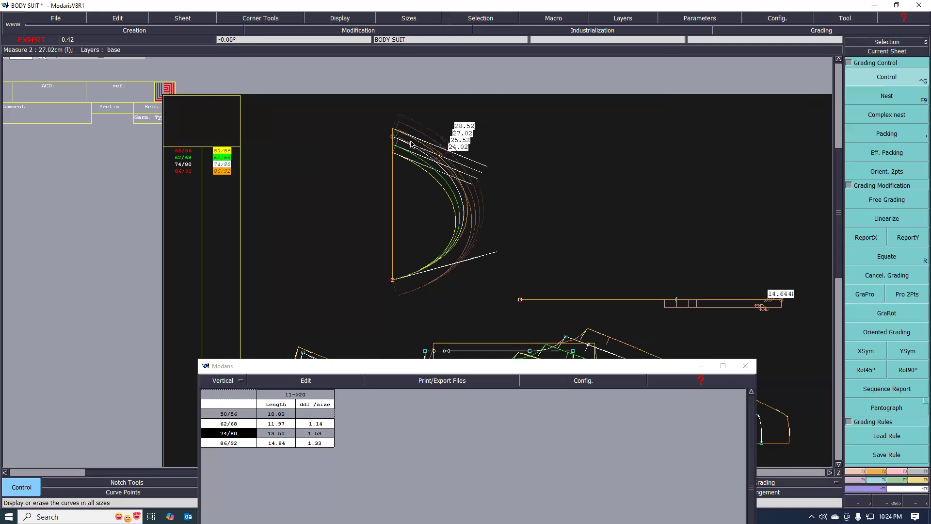
Measure the straight line's length from the arc's upper to lower end point across all sizes in the measurement chart
{"action": "scroll", "coordinate": [407, 156], "scroll_direction": "down", "scroll_amount": 1}
{"action": "scroll", "coordinate": [394, 164], "scroll_direction": "up", "scroll_amount": 1}
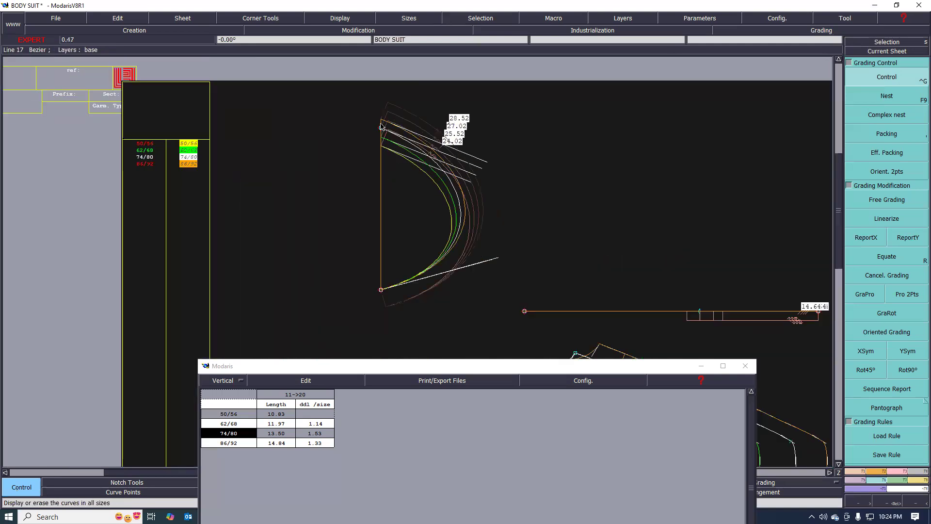
{"action": "scroll", "coordinate": [383, 126], "scroll_direction": "up", "scroll_amount": 1}
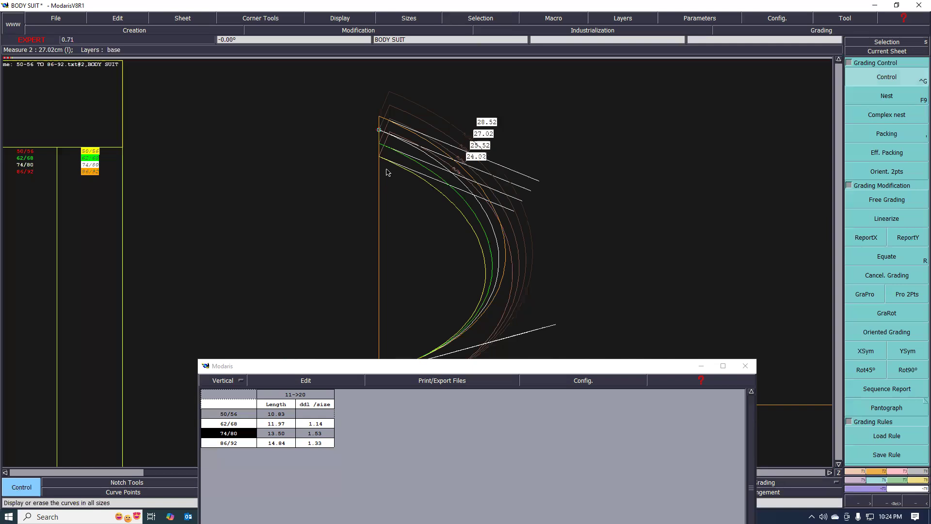
{"action": "scroll", "coordinate": [383, 186], "scroll_direction": "down", "scroll_amount": 1}
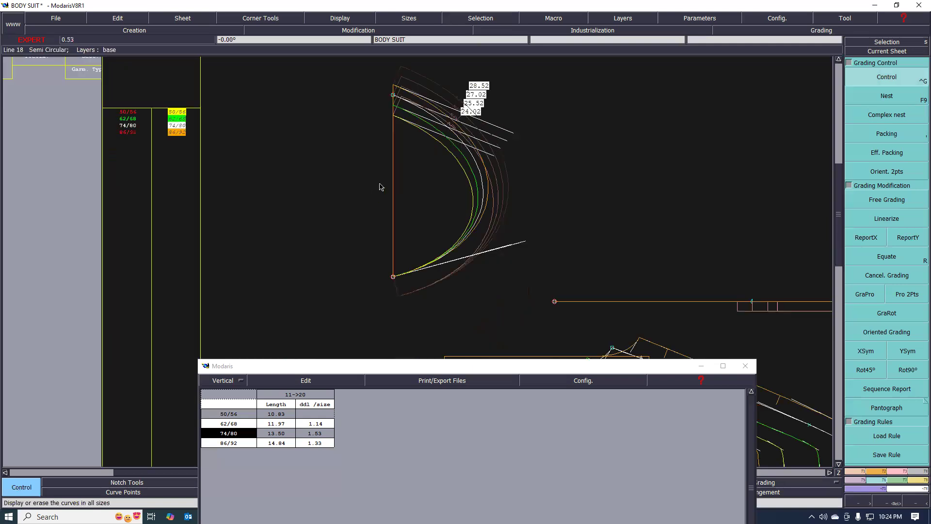
{"action": "key", "text": "l"}
{"action": "left_click", "coordinate": [393, 95]}
{"action": "left_click", "coordinate": [393, 277]}
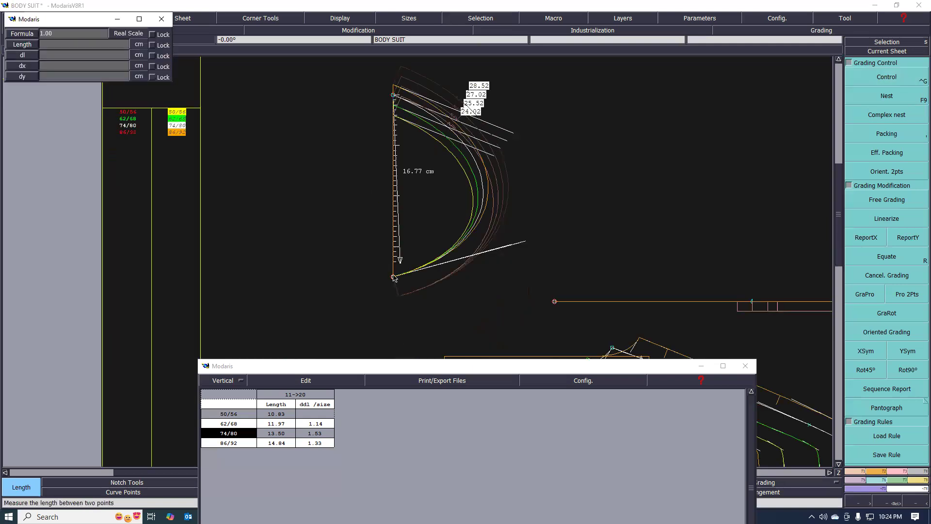
{"action": "key", "text": "Return"}
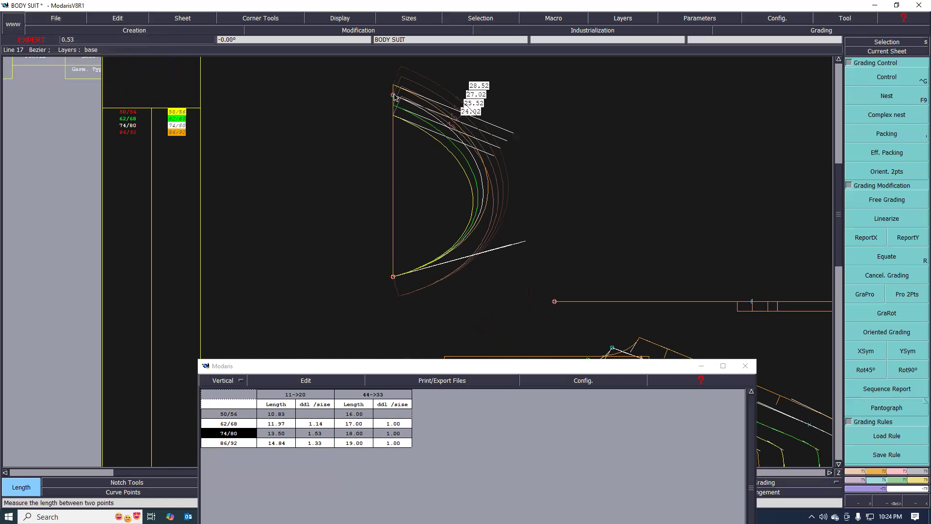
Delete the straight line, hide the nest, and remove the arc's dynamic length measure
{"action": "key", "text": "Delete"}
{"action": "left_click", "coordinate": [394, 259]}
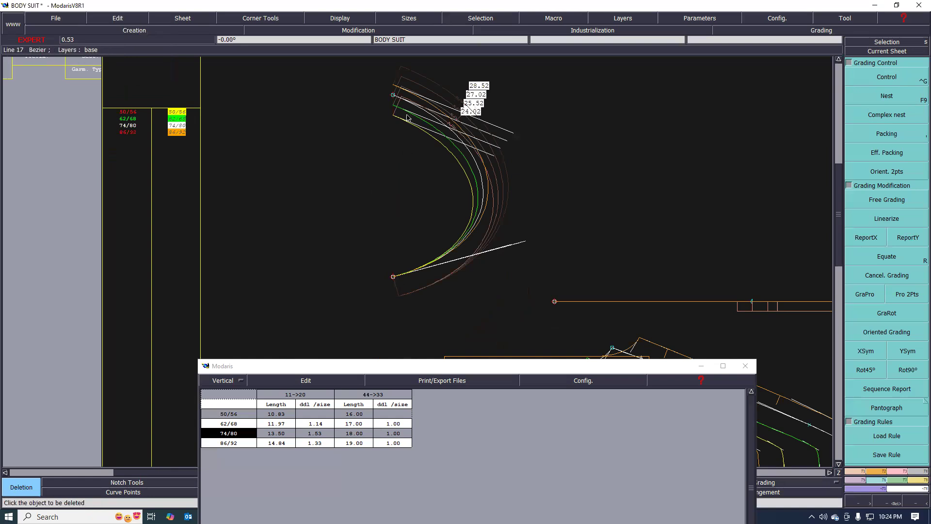
{"action": "key", "text": "F9"}
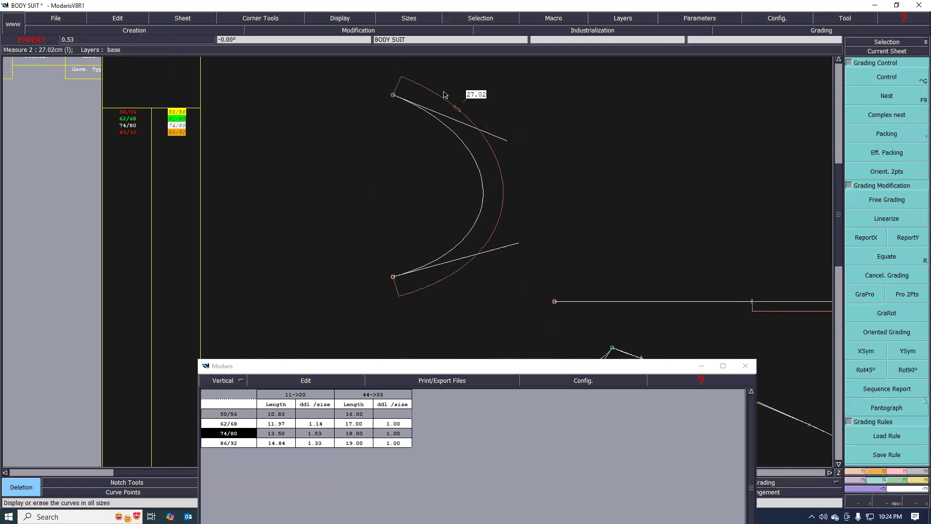
{"action": "left_click", "coordinate": [397, 101]}
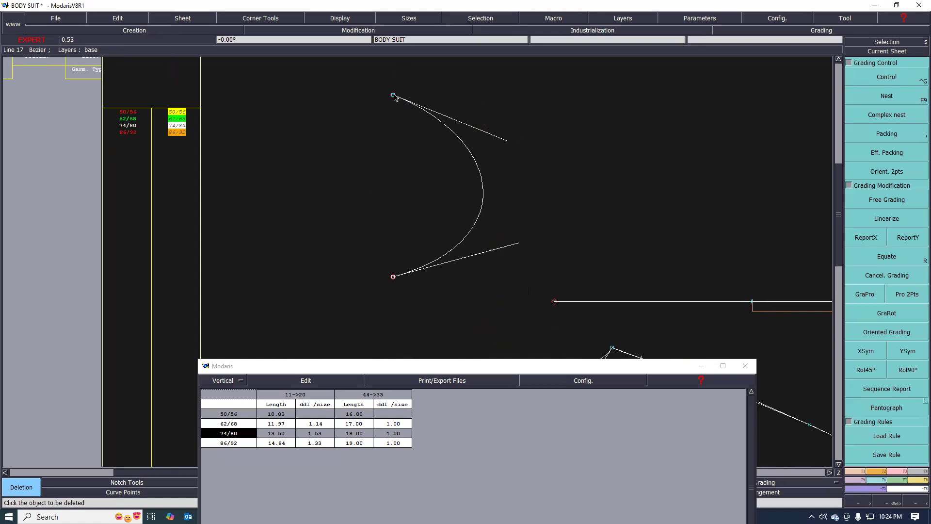
Measure the curved length of the arc between its two end points across all sizes in the measurement chart
{"action": "key", "text": "l"}
{"action": "left_click", "coordinate": [393, 95]}
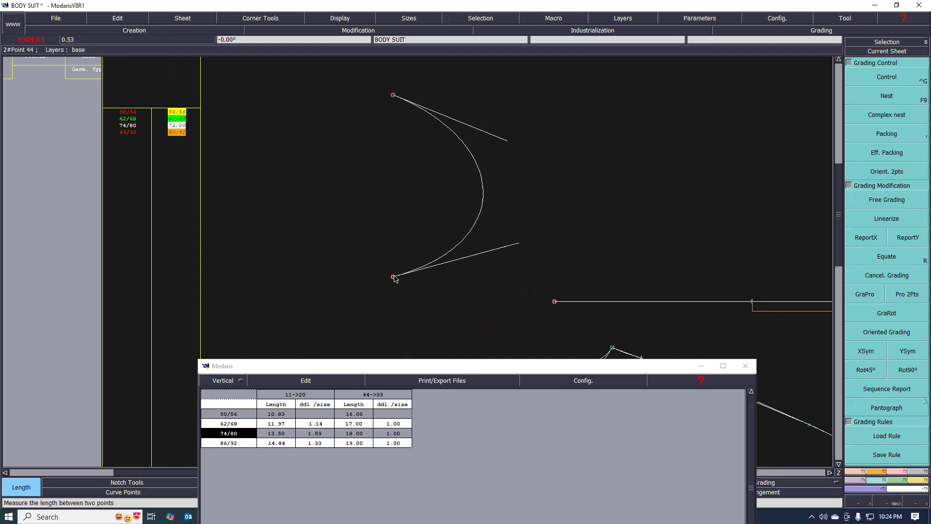
{"action": "left_click", "coordinate": [393, 276]}
{"action": "left_click", "coordinate": [392, 424]}
{"action": "key", "text": "8"}
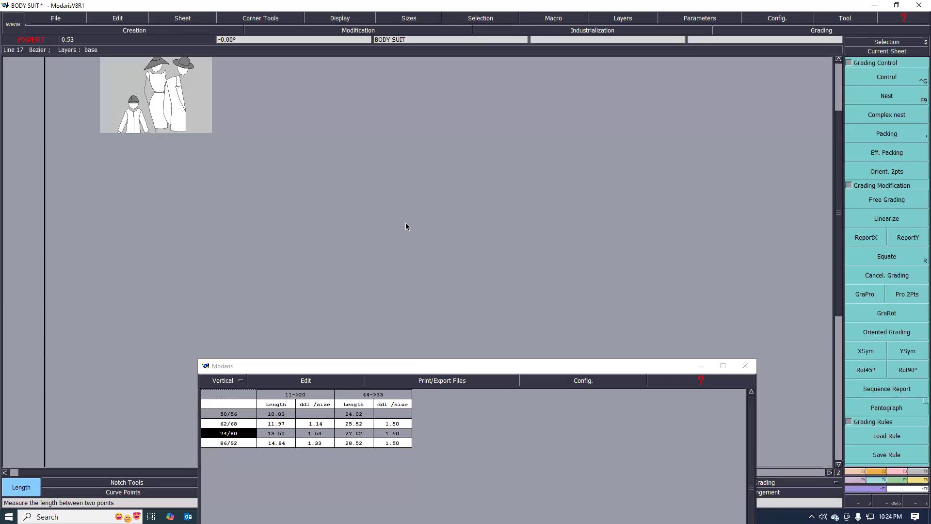
{"action": "scroll", "coordinate": [387, 230], "scroll_direction": "up", "scroll_amount": 1}
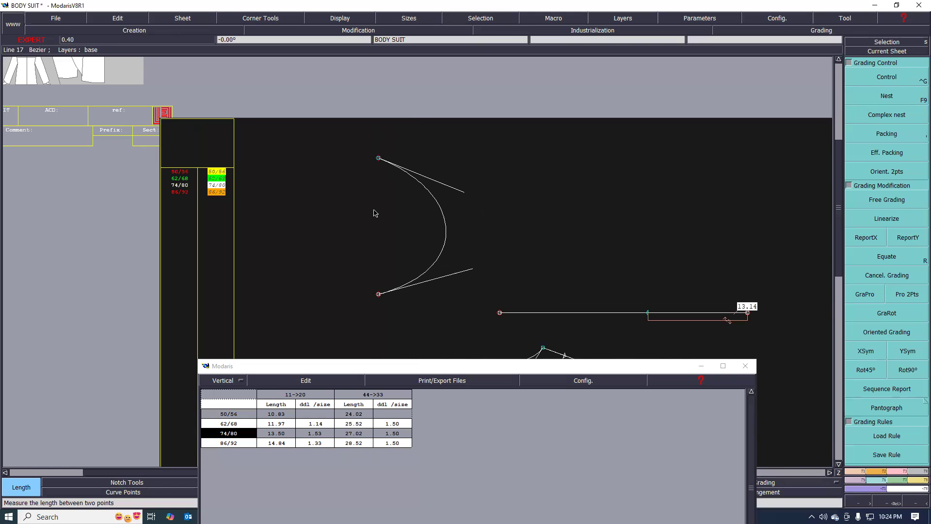
{"action": "scroll", "coordinate": [381, 191], "scroll_direction": "down", "scroll_amount": 1}
{"action": "scroll", "coordinate": [380, 192], "scroll_direction": "up", "scroll_amount": 2}
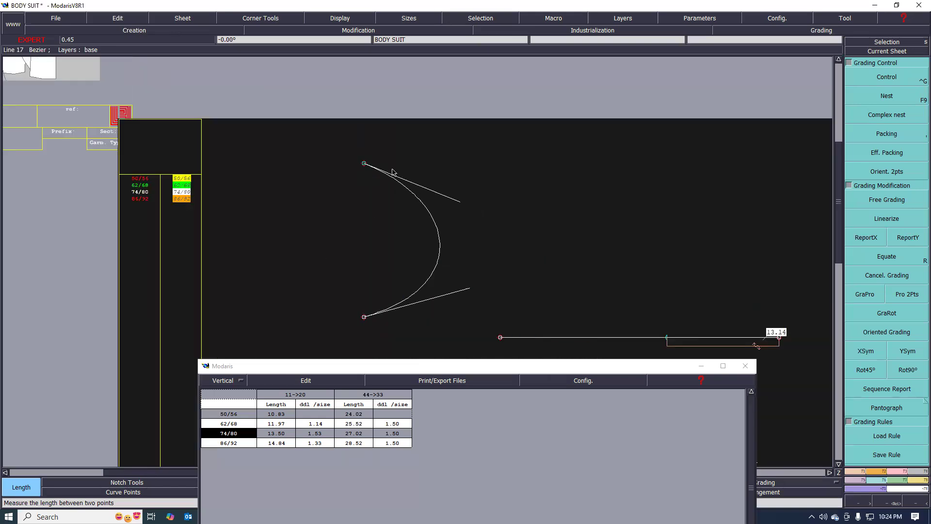
Draw a horizontal straight line to the right of the Bezier curve, above the existing measured line
{"action": "scroll", "coordinate": [402, 176], "scroll_direction": "down", "scroll_amount": 1}
{"action": "scroll", "coordinate": [545, 193], "scroll_direction": "up", "scroll_amount": 1}
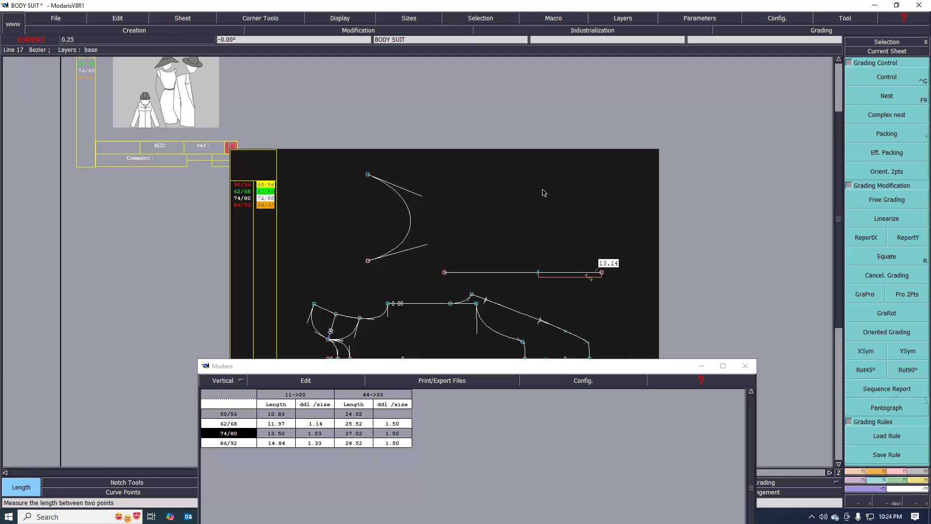
{"action": "scroll", "coordinate": [514, 189], "scroll_direction": "up", "scroll_amount": 1}
{"action": "key", "text": "d"}
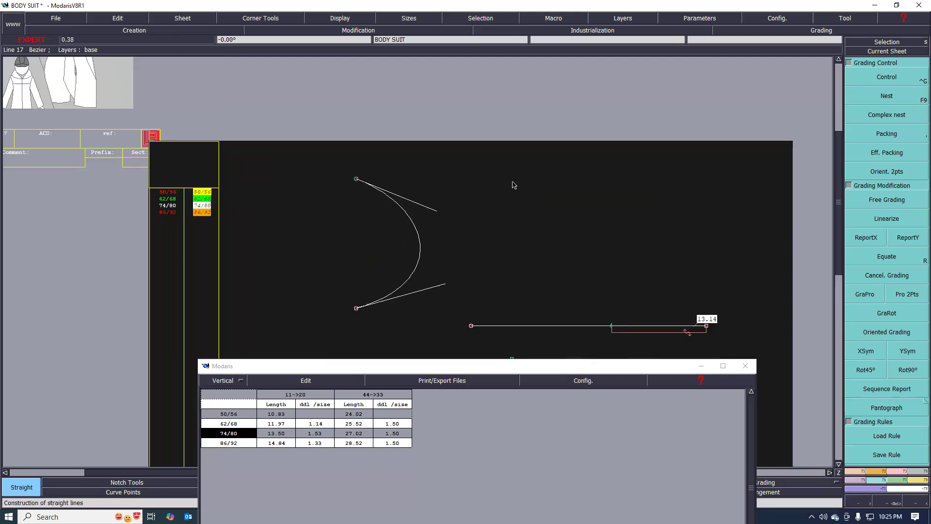
{"action": "left_click", "coordinate": [509, 181]}
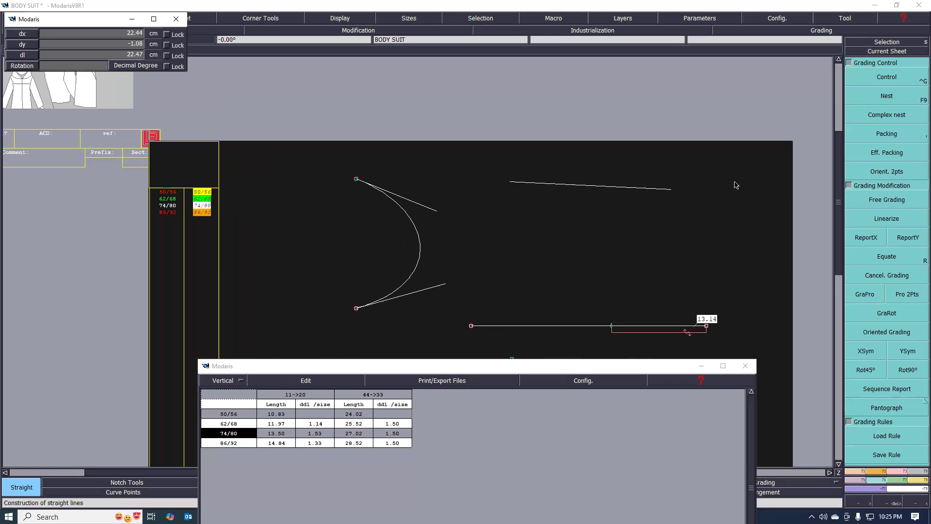
{"action": "left_click", "coordinate": [742, 208]}
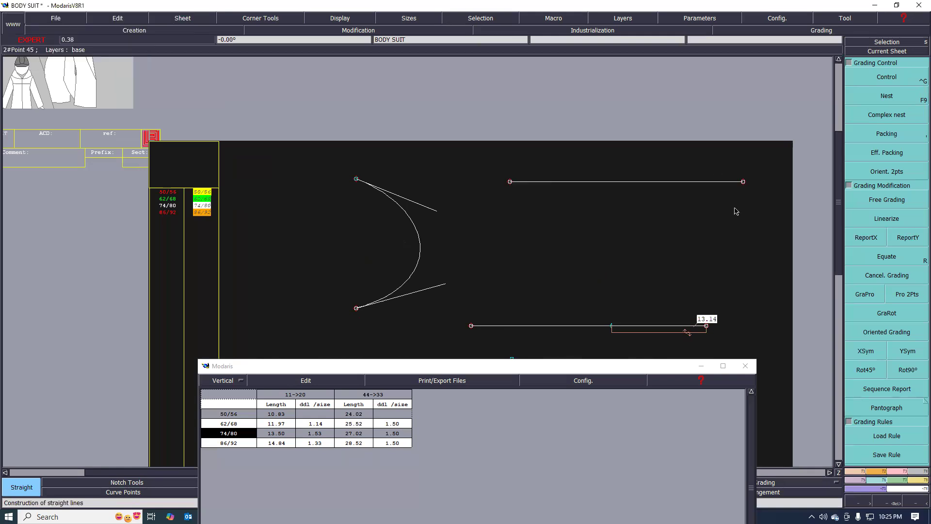
Create a developed point on the new horizontal line, about 18.2 cm from its right endpoint
{"action": "key", "text": "p"}
{"action": "left_click", "coordinate": [611, 196]}
{"action": "scroll", "coordinate": [617, 186], "scroll_direction": "up", "scroll_amount": 1}
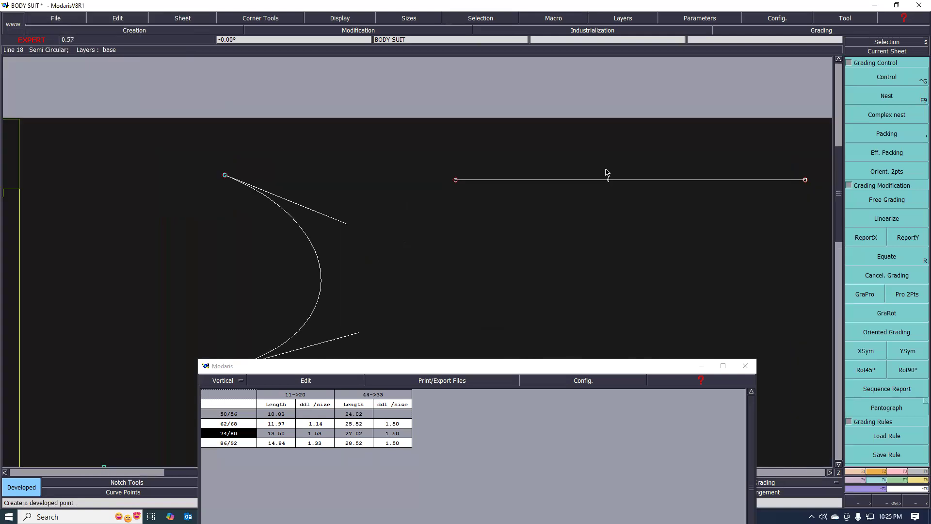
{"action": "left_click", "coordinate": [610, 180]}
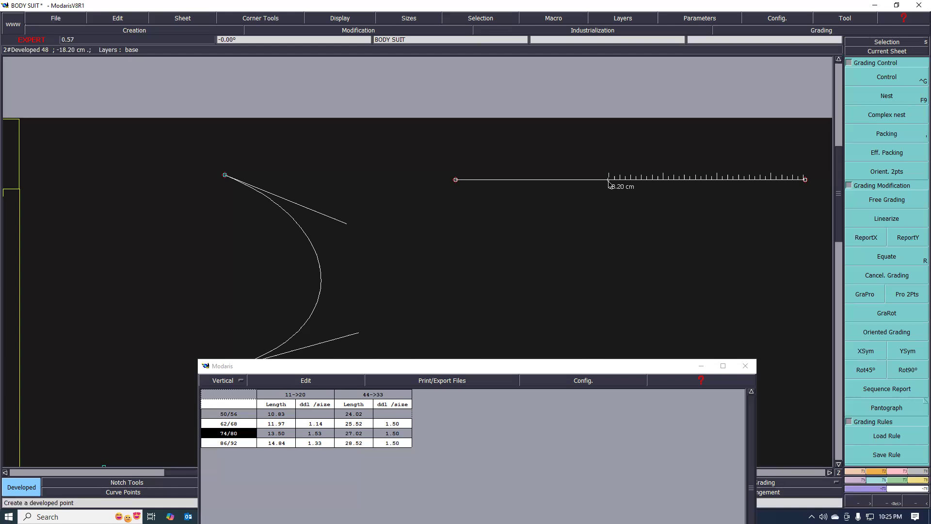
{"action": "left_click", "coordinate": [259, 201]}
{"action": "left_click", "coordinate": [611, 180]}
{"action": "left_click", "coordinate": [608, 181]}
{"action": "left_click", "coordinate": [618, 180]}
{"action": "left_click", "coordinate": [608, 180]}
{"action": "left_click", "coordinate": [348, 207]}
{"action": "left_click", "coordinate": [601, 195]}
{"action": "key", "text": "Home"}
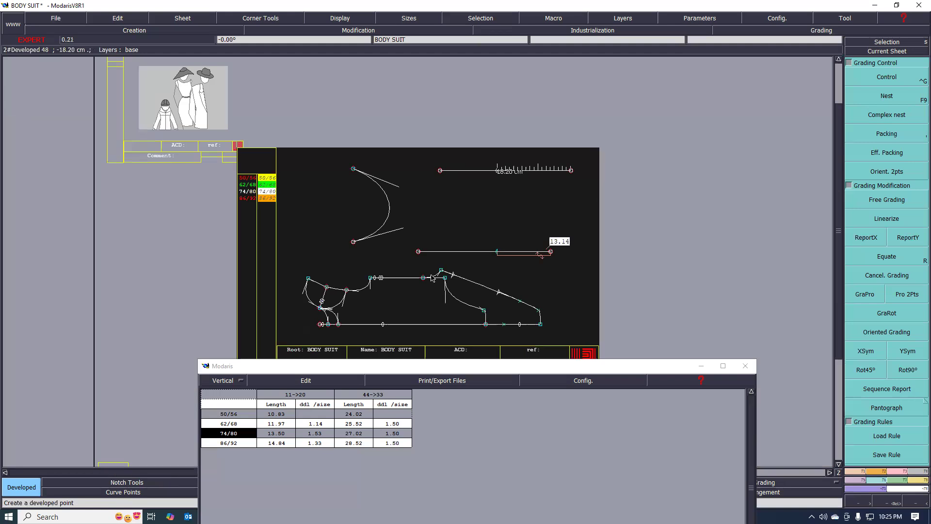
{"action": "scroll", "coordinate": [431, 278], "scroll_direction": "down", "scroll_amount": 2}
{"action": "scroll", "coordinate": [443, 286], "scroll_direction": "up", "scroll_amount": 4}
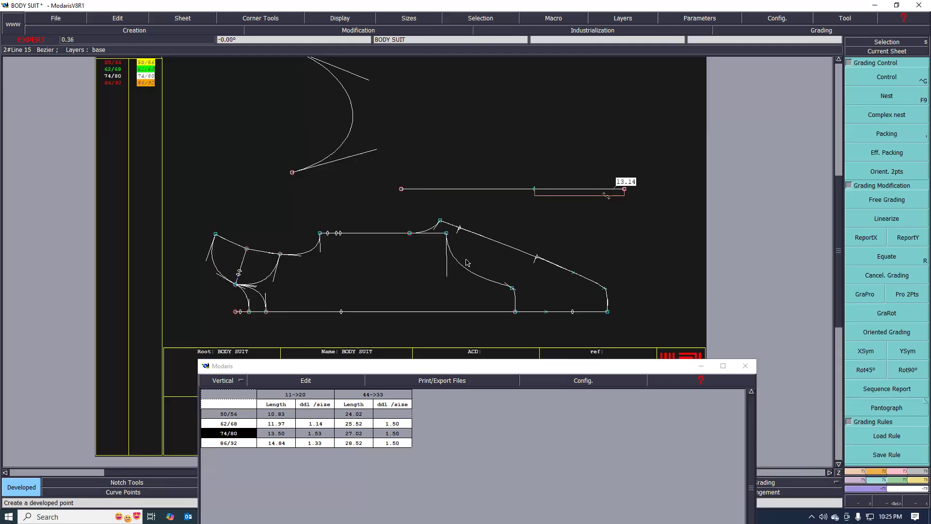
{"action": "scroll", "coordinate": [426, 236], "scroll_direction": "down", "scroll_amount": 2}
{"action": "scroll", "coordinate": [441, 236], "scroll_direction": "up", "scroll_amount": 2}
{"action": "scroll", "coordinate": [469, 219], "scroll_direction": "up", "scroll_amount": 1}
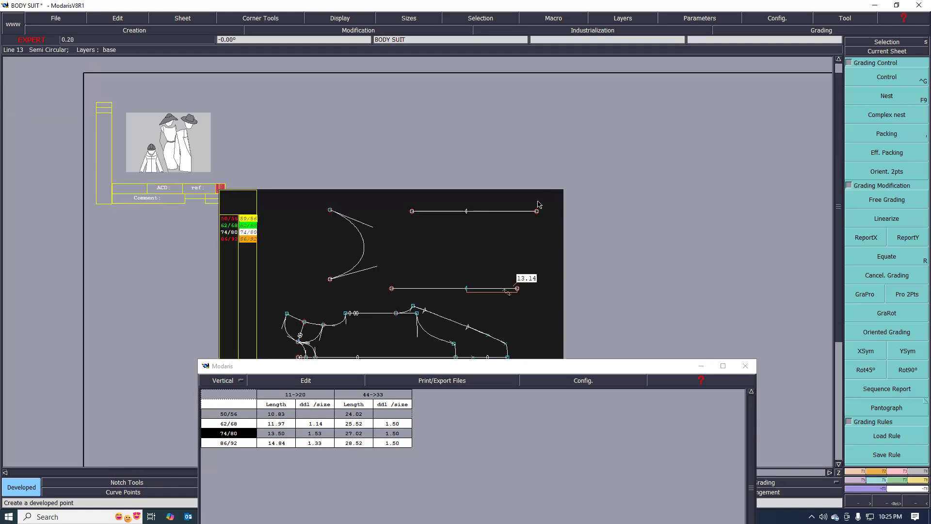
Grade the developed point on the upper line with a ddl of -1 between all sizes
{"action": "left_click", "coordinate": [890, 79]}
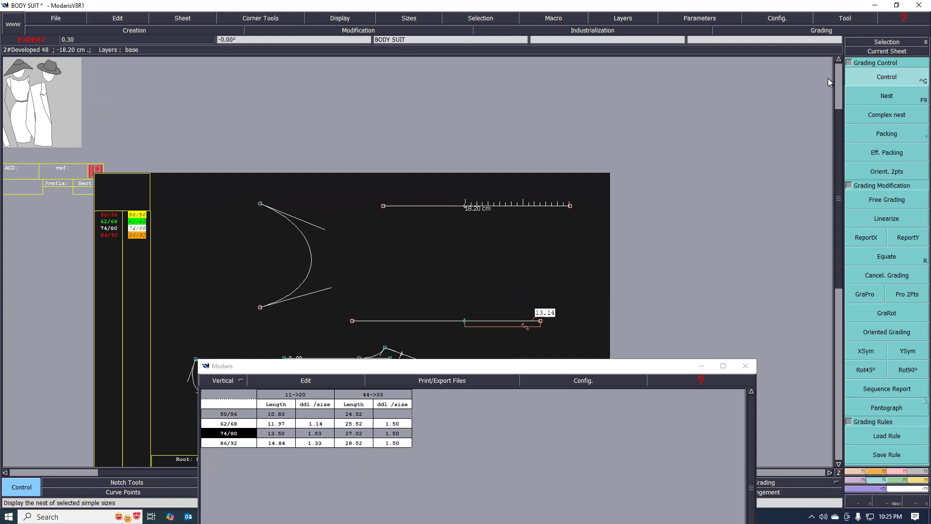
{"action": "left_click", "coordinate": [854, 71]}
{"action": "key", "text": "Down"}
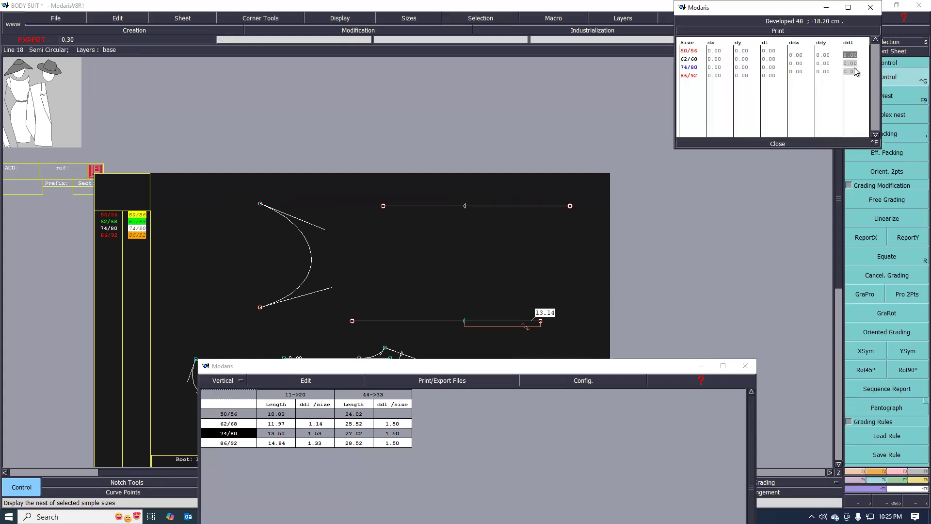
{"action": "type", "text": "-1"}
{"action": "key", "text": "Return"}
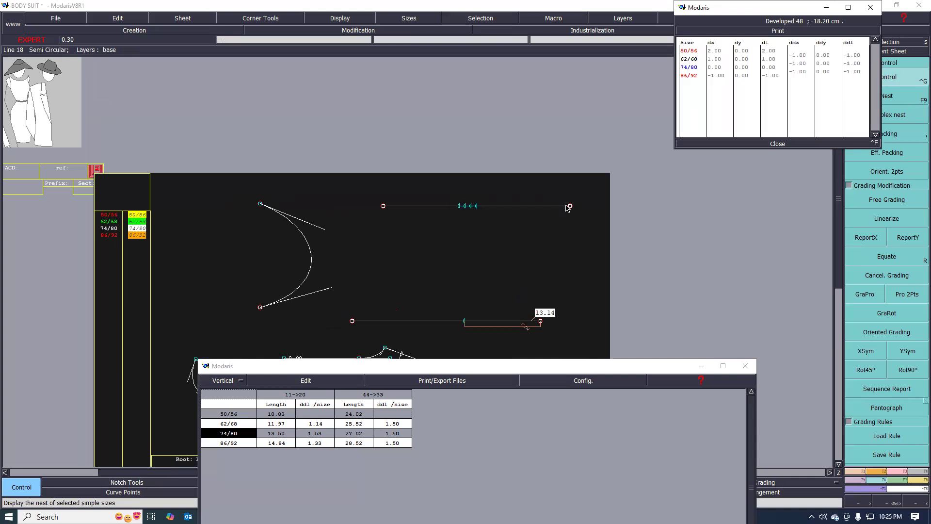
{"action": "scroll", "coordinate": [490, 182], "scroll_direction": "down", "scroll_amount": 3}
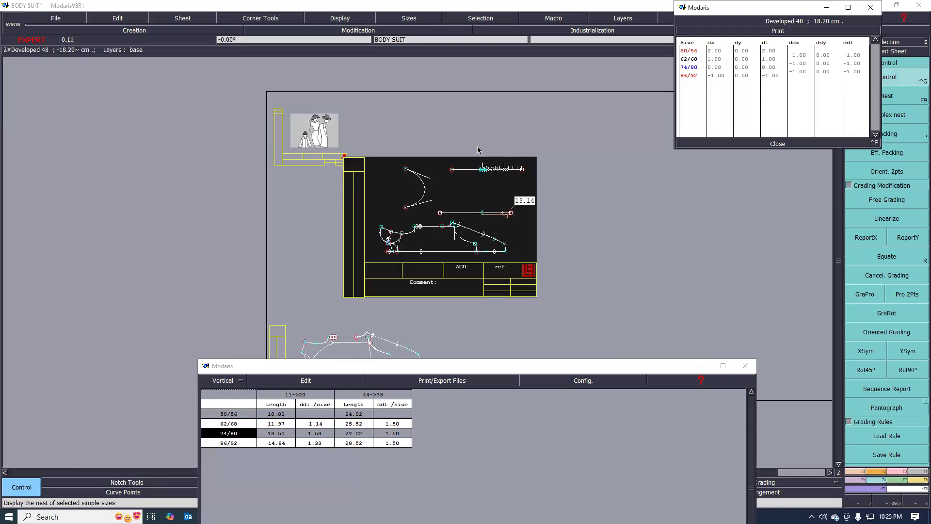
{"action": "scroll", "coordinate": [493, 170], "scroll_direction": "up", "scroll_amount": 4}
{"action": "scroll", "coordinate": [482, 185], "scroll_direction": "down", "scroll_amount": 1}
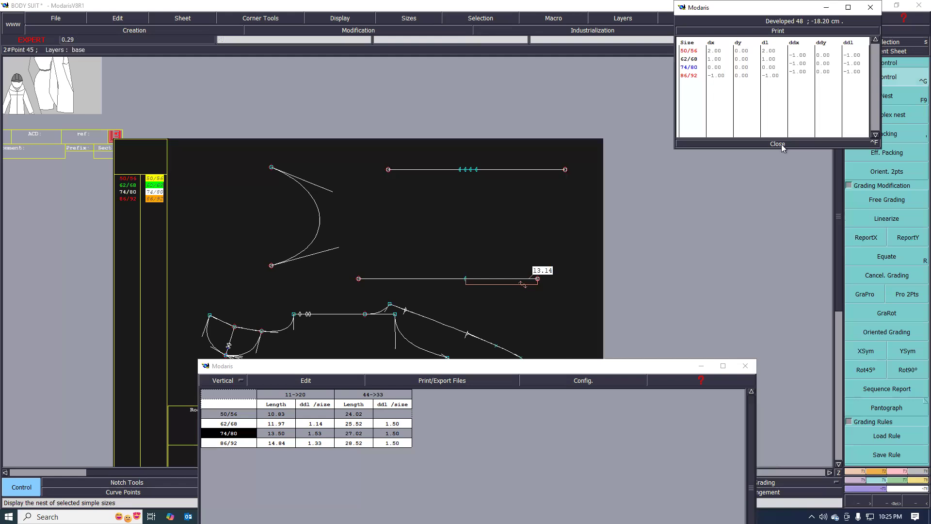
{"action": "left_click", "coordinate": [777, 144]}
Review the developed point's grading on the upper line and its values for each size
{"action": "scroll", "coordinate": [444, 176], "scroll_direction": "up", "scroll_amount": 1}
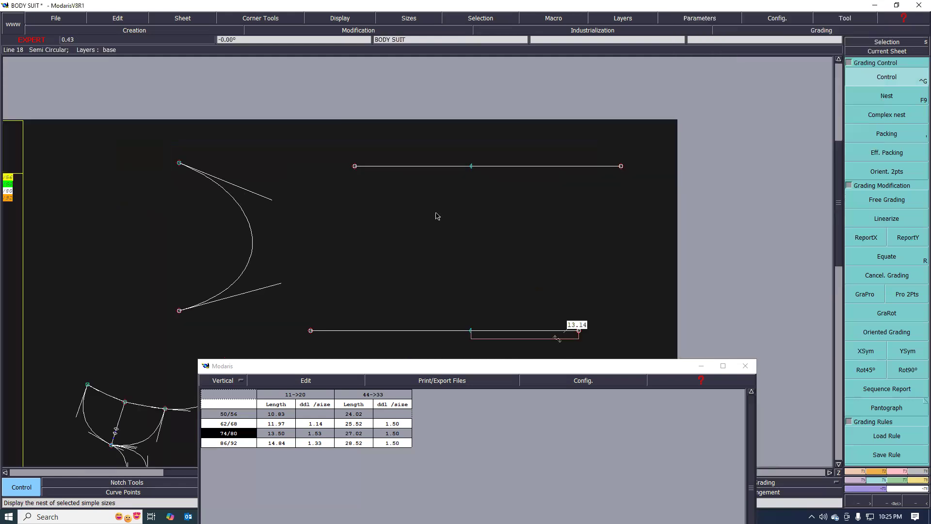
{"action": "scroll", "coordinate": [438, 216], "scroll_direction": "up", "scroll_amount": 1}
{"action": "scroll", "coordinate": [624, 132], "scroll_direction": "down", "scroll_amount": 1}
{"action": "left_click", "coordinate": [599, 152]}
{"action": "scroll", "coordinate": [594, 175], "scroll_direction": "up", "scroll_amount": 2}
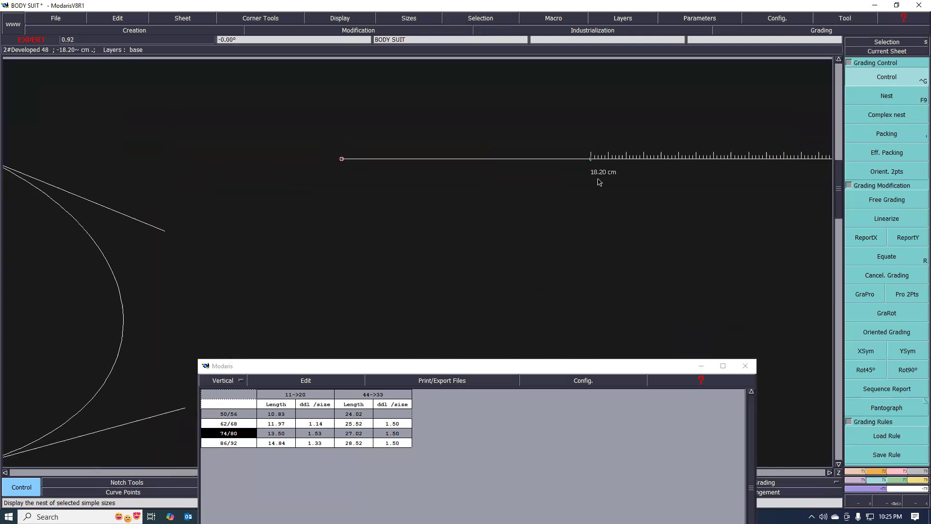
{"action": "scroll", "coordinate": [601, 180], "scroll_direction": "up", "scroll_amount": 1}
{"action": "scroll", "coordinate": [583, 141], "scroll_direction": "up", "scroll_amount": 1}
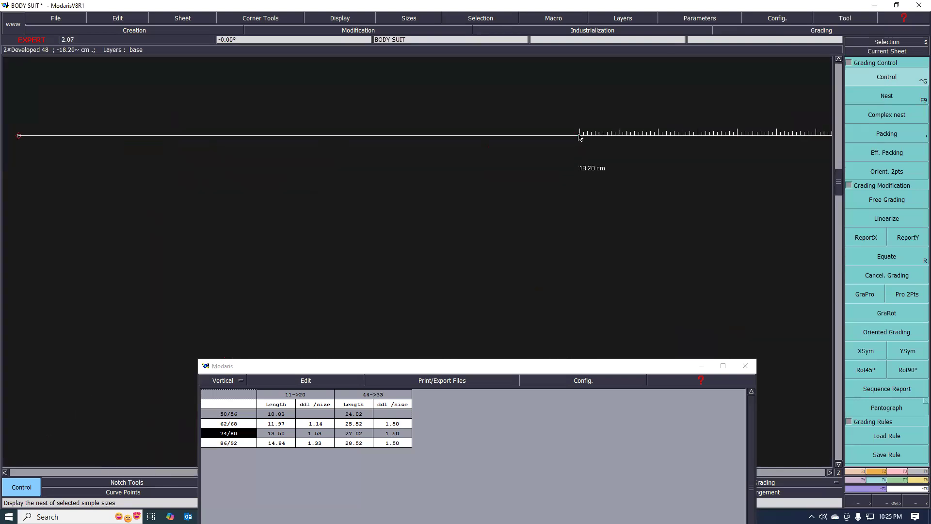
{"action": "left_click", "coordinate": [589, 136]}
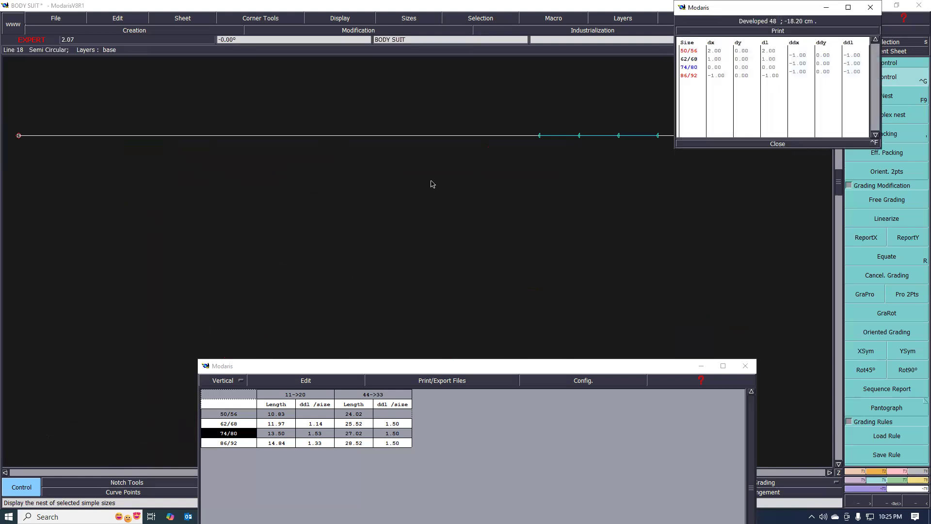
{"action": "left_click", "coordinate": [746, 144]}
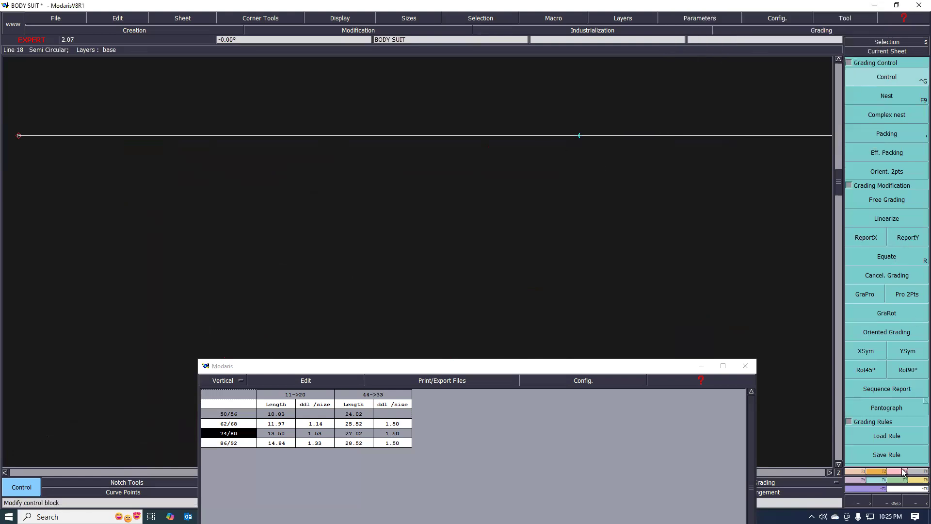
Shift the developed point on the upper line by a ddl of 0.2 cm using Reshape
{"action": "key", "text": "F3"}
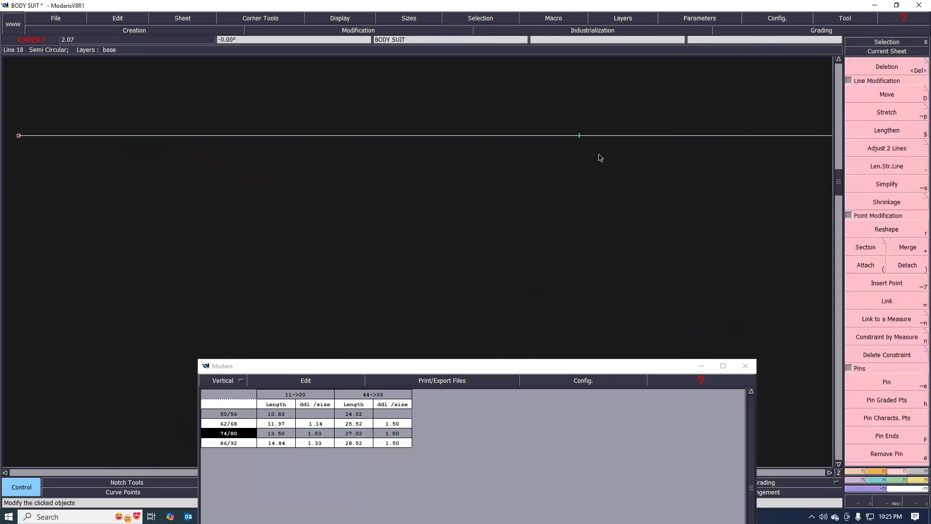
{"action": "key", "text": "r"}
{"action": "left_click", "coordinate": [580, 137]}
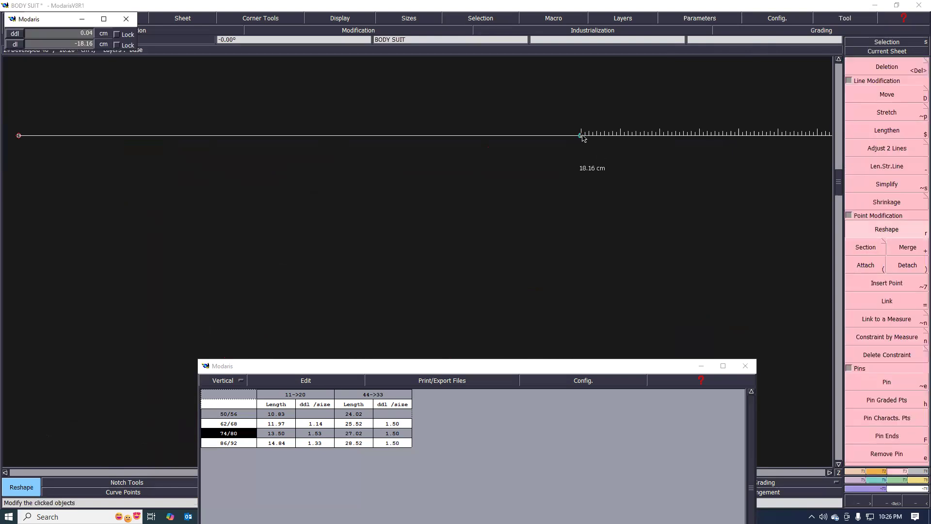
{"action": "left_click", "coordinate": [92, 33]}
{"action": "type", "text": ".2"}
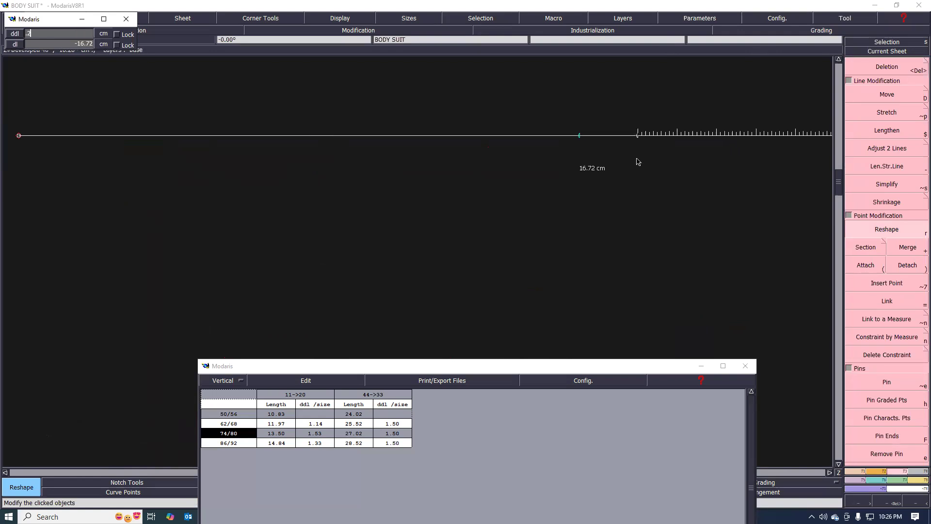
{"action": "key", "text": "Return"}
{"action": "left_click", "coordinate": [589, 140]}
{"action": "left_click", "coordinate": [589, 139]}
{"action": "left_click", "coordinate": [588, 138]}
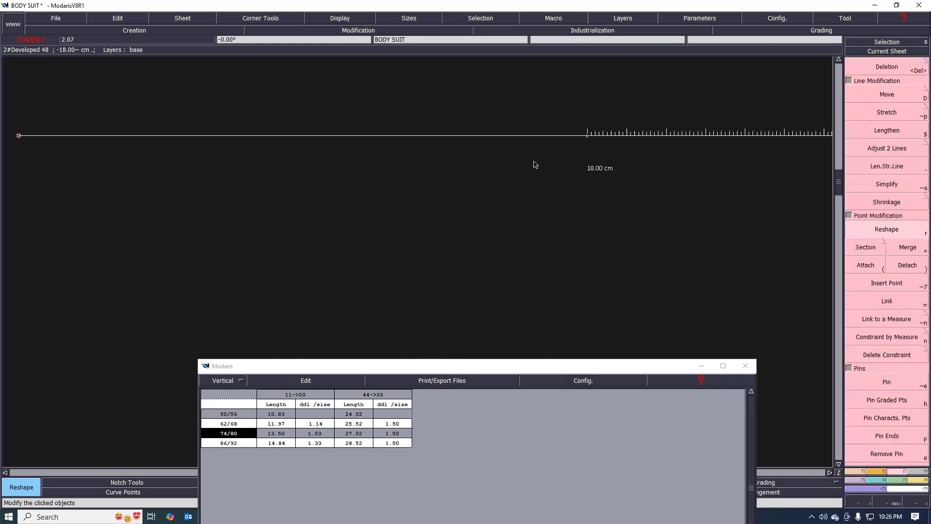
Slide the developed point toward the upper line's left end, to about 27.33 cm from the right endpoint
{"action": "scroll", "coordinate": [533, 163], "scroll_direction": "down", "scroll_amount": 3}
{"action": "scroll", "coordinate": [514, 170], "scroll_direction": "down", "scroll_amount": 1}
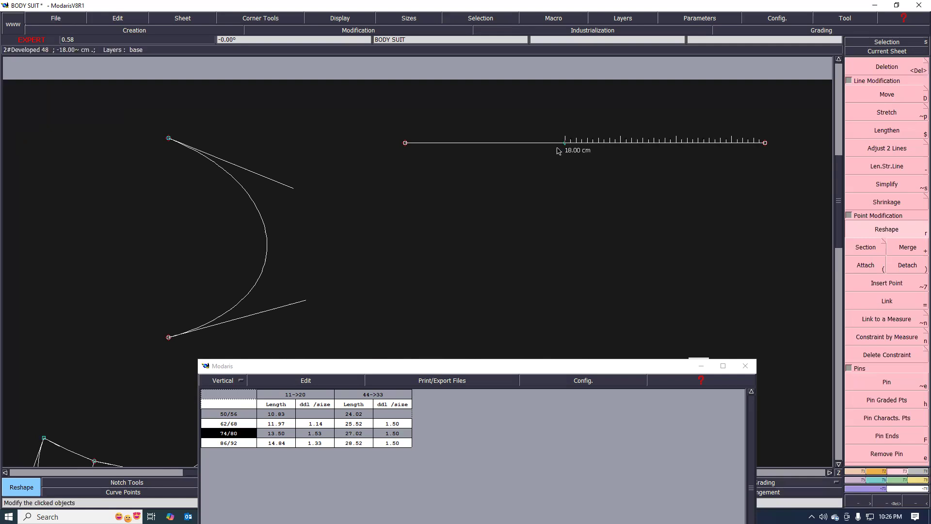
{"action": "scroll", "coordinate": [571, 147], "scroll_direction": "up", "scroll_amount": 3}
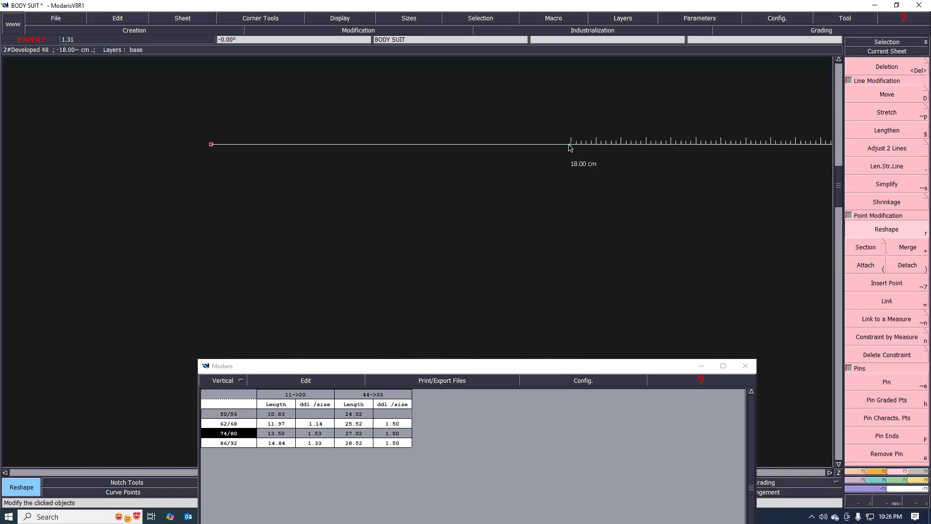
{"action": "left_click", "coordinate": [571, 148]}
{"action": "left_click", "coordinate": [303, 152]}
{"action": "scroll", "coordinate": [411, 170], "scroll_direction": "down", "scroll_amount": 5}
{"action": "scroll", "coordinate": [329, 164], "scroll_direction": "up", "scroll_amount": 6}
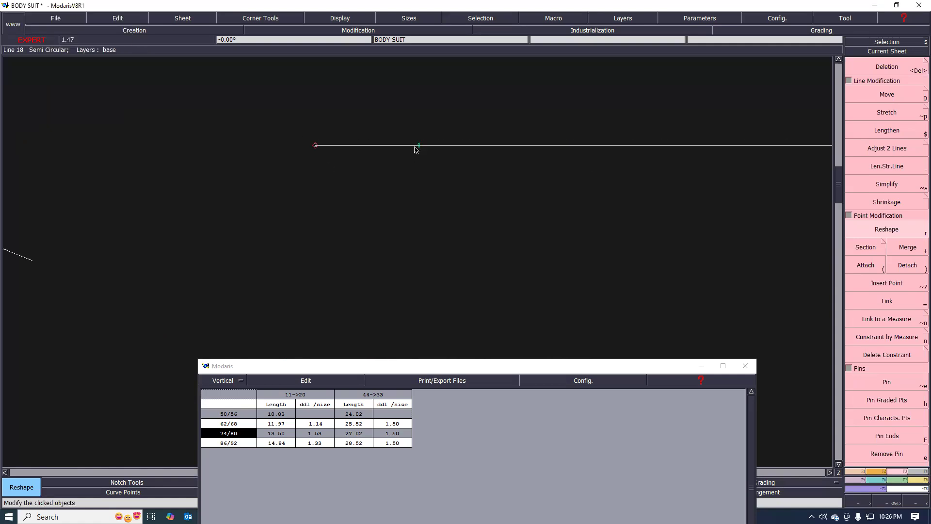
{"action": "left_click", "coordinate": [438, 147]}
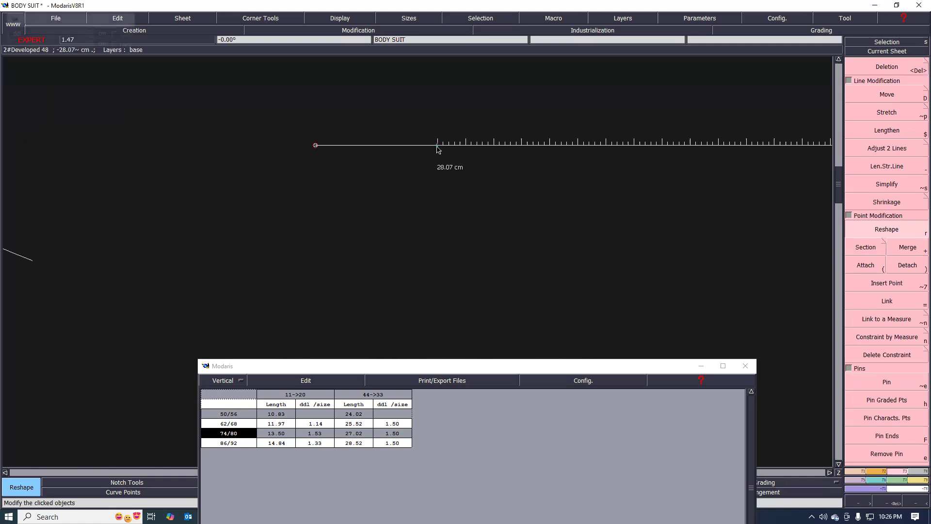
{"action": "left_click", "coordinate": [457, 148]}
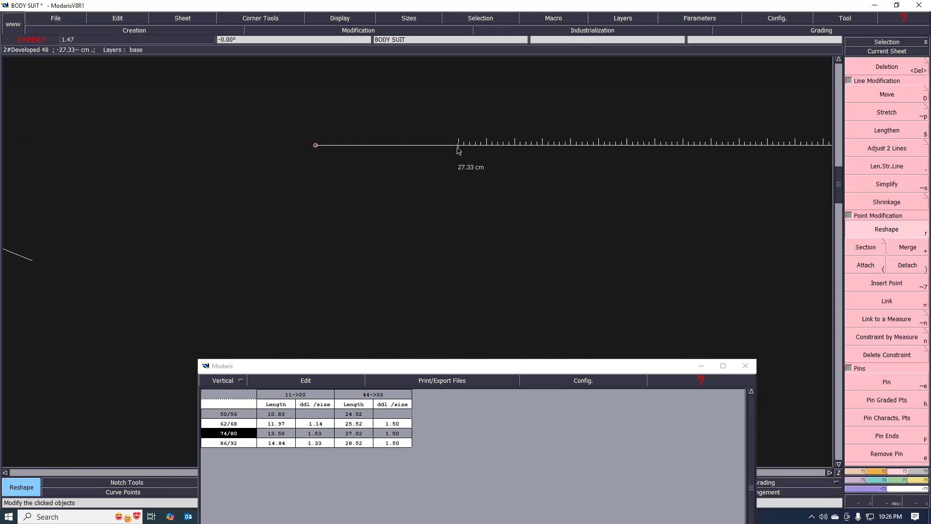
{"action": "left_click", "coordinate": [465, 146]}
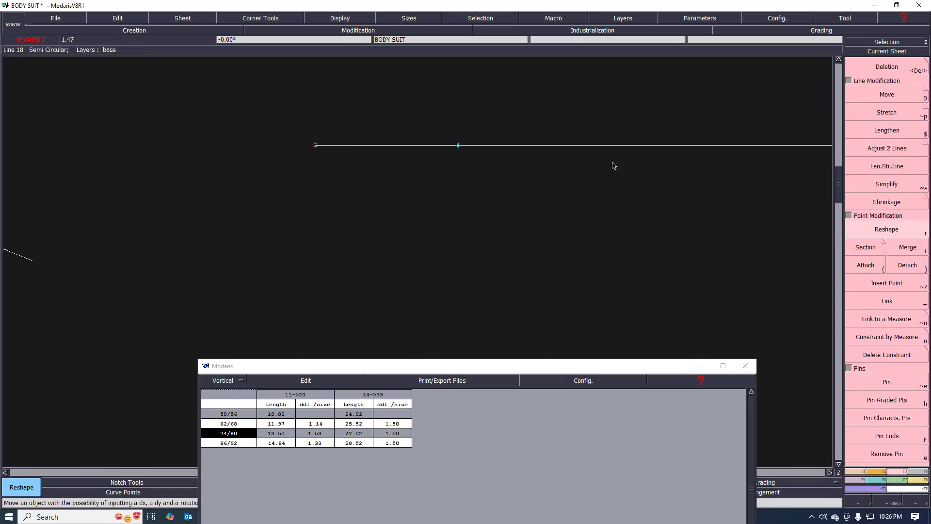
Reshape the developed point by a ddl of 0.33 cm along the upper line
{"action": "left_click", "coordinate": [457, 146]}
{"action": "key", "text": "Return"}
{"action": "type", "text": ".33"}
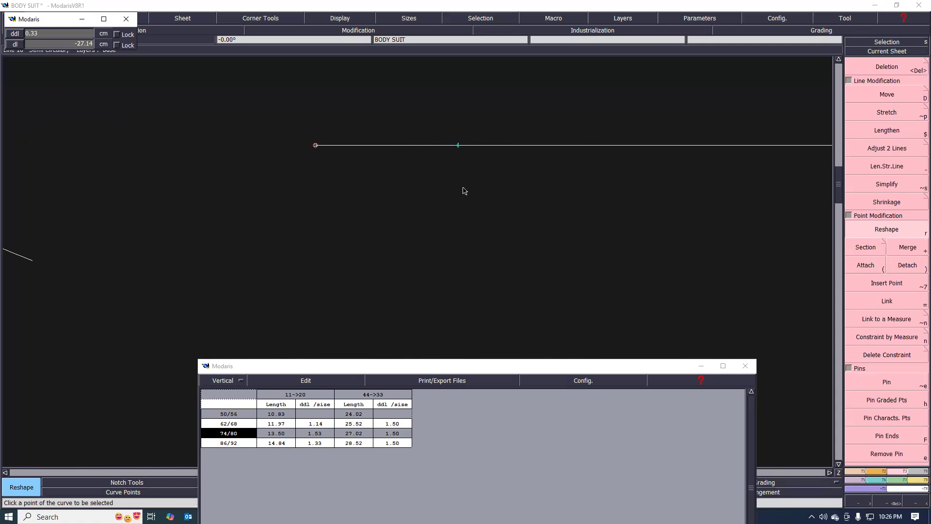
{"action": "key", "text": "Return"}
{"action": "scroll", "coordinate": [427, 135], "scroll_direction": "down", "scroll_amount": 3}
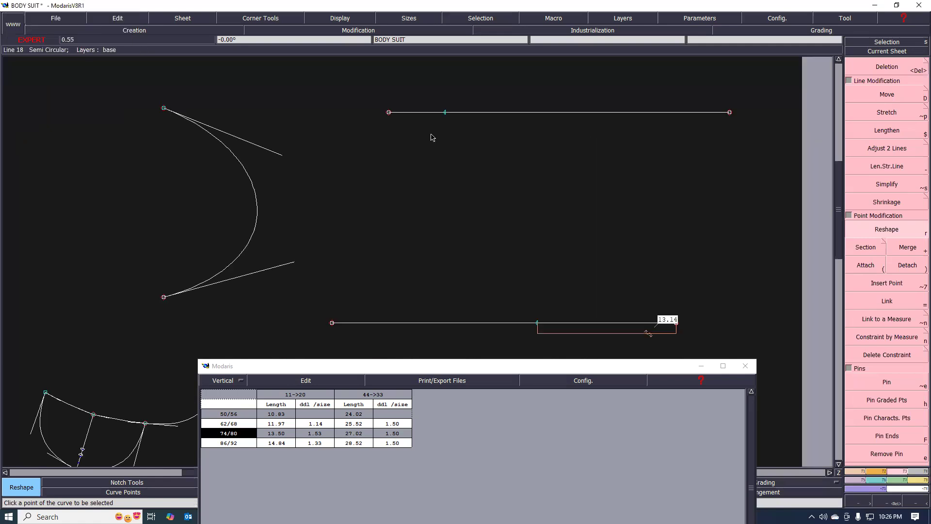
{"action": "scroll", "coordinate": [443, 136], "scroll_direction": "up", "scroll_amount": 1}
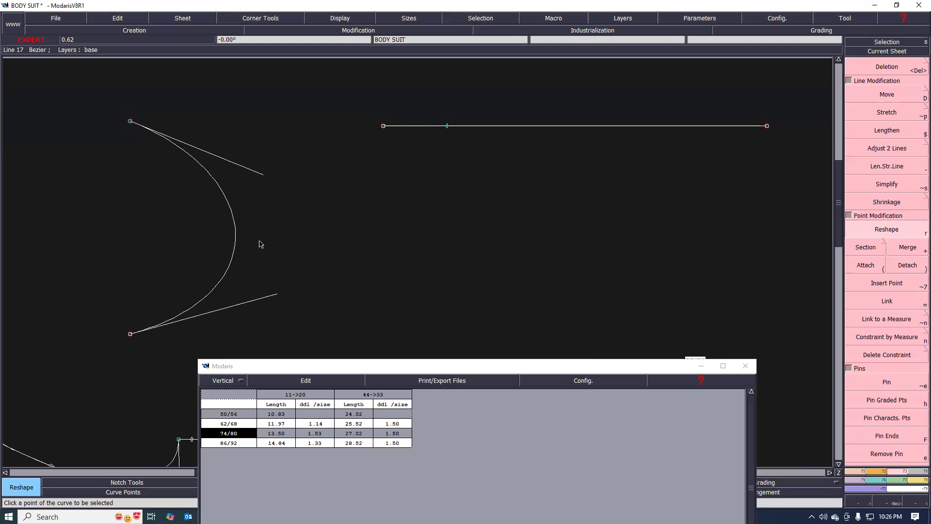
{"action": "left_click", "coordinate": [447, 125]}
{"action": "left_click", "coordinate": [445, 126]}
{"action": "left_click", "coordinate": [497, 193]}
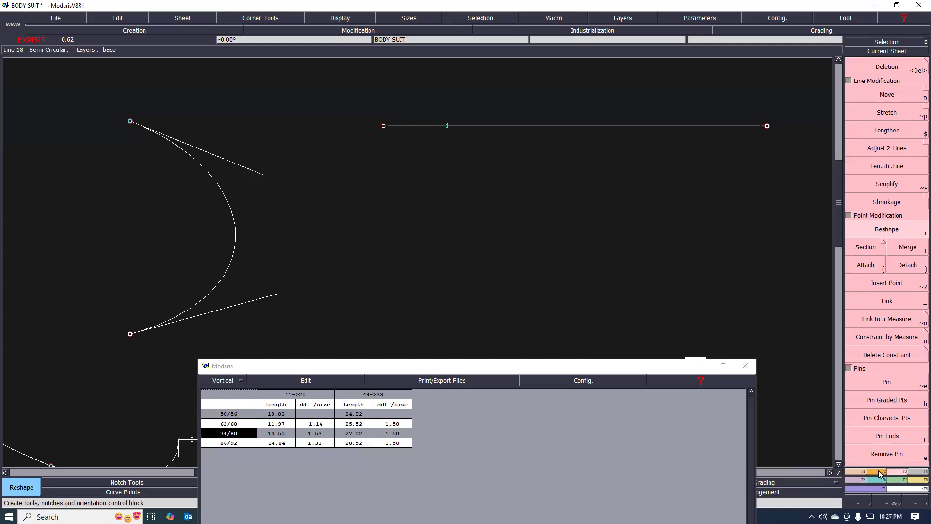
Create a dynamic length measure from the developed point to the upper line's right endpoint, placed above the line
{"action": "left_click", "coordinate": [912, 480]}
{"action": "key", "text": "shift+l"}
{"action": "left_click", "coordinate": [448, 126]}
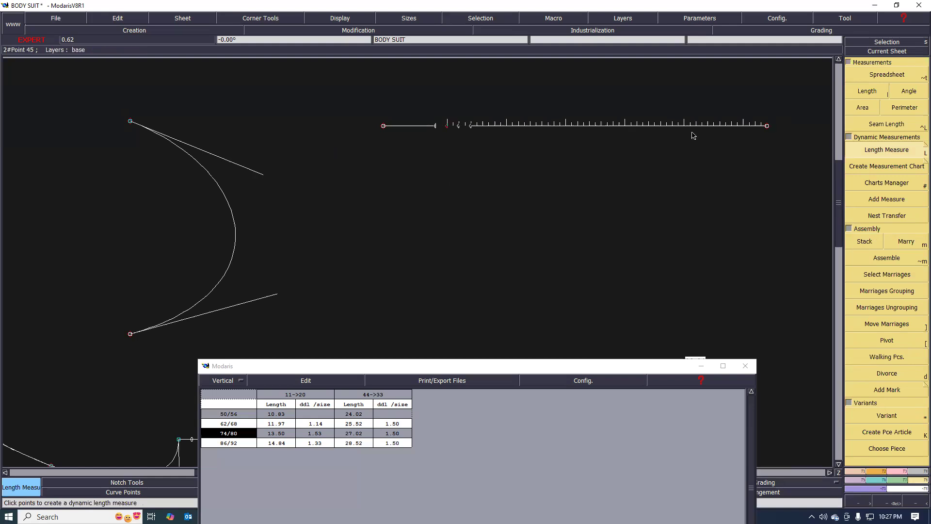
{"action": "left_click", "coordinate": [748, 111]}
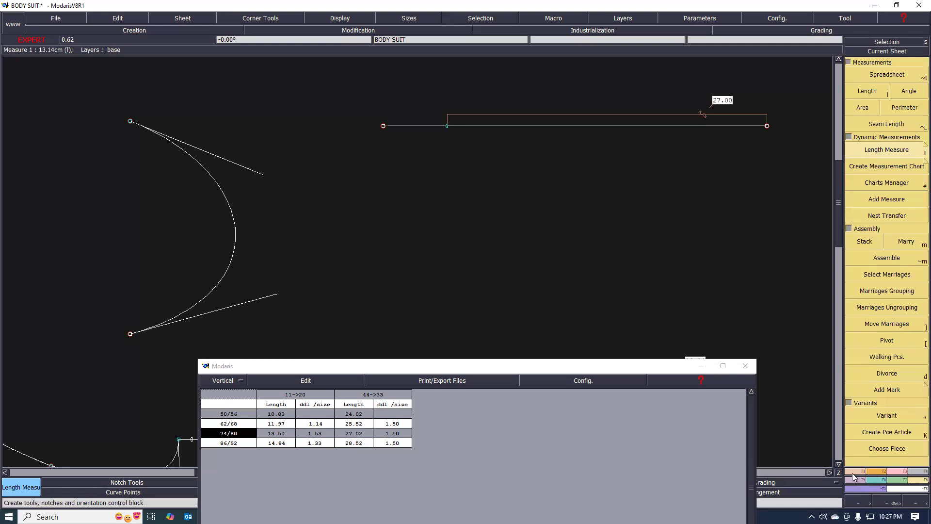
Create a developed point midway along the Bezier curve, about 12.93 cm from the curve's lower endpoint
{"action": "left_click", "coordinate": [883, 94]}
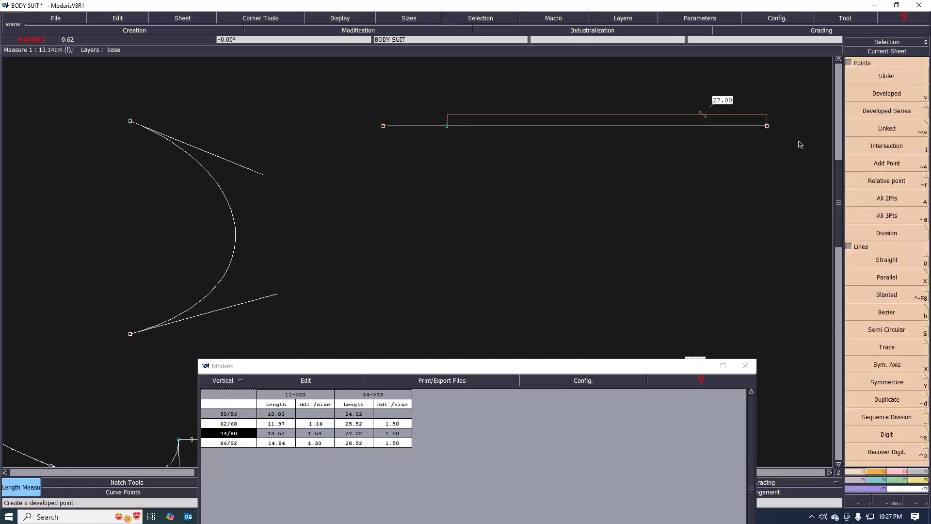
{"action": "left_click", "coordinate": [129, 334]}
{"action": "left_click", "coordinate": [244, 238]}
{"action": "key", "text": "Return"}
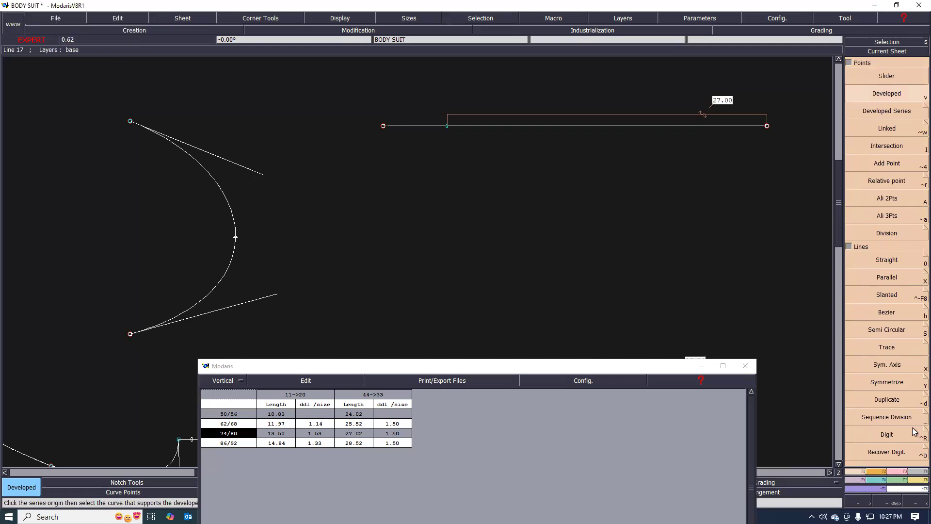
Constrain the Bezier curve's developed point by the 27 cm dynamic measure above the upper line
{"action": "left_click", "coordinate": [901, 472]}
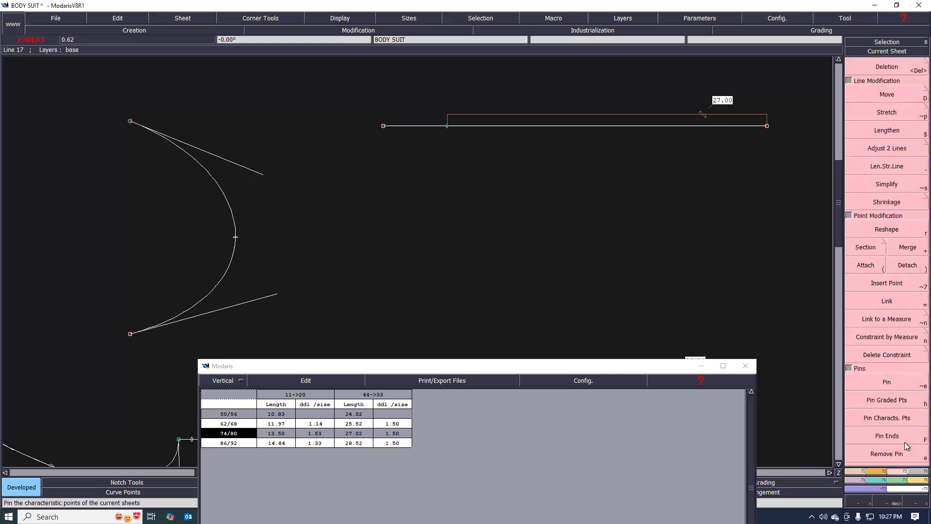
{"action": "left_click", "coordinate": [895, 342]}
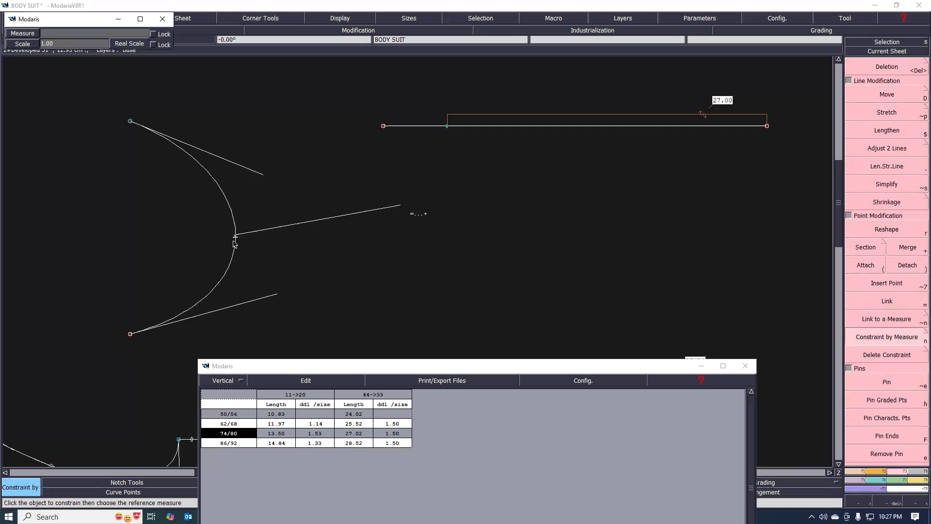
{"action": "left_click", "coordinate": [236, 239]}
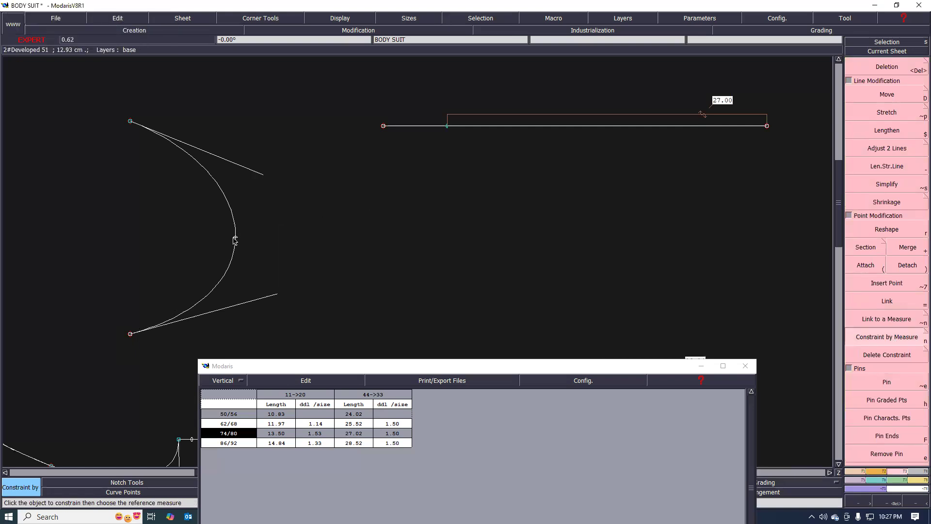
{"action": "left_click", "coordinate": [566, 117]}
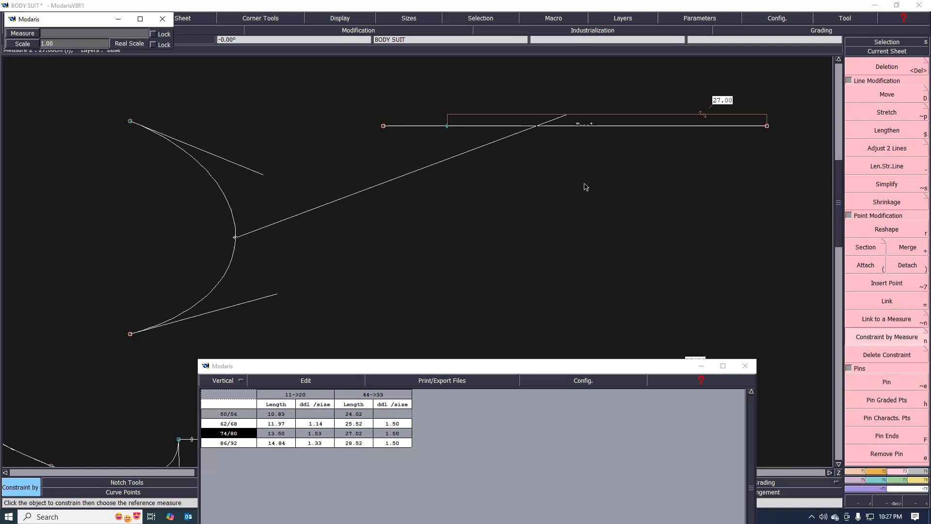
Examine the constrained developed point's position relative to the Bezier curve's upper endpoint
{"action": "scroll", "coordinate": [117, 119], "scroll_direction": "up", "scroll_amount": 2}
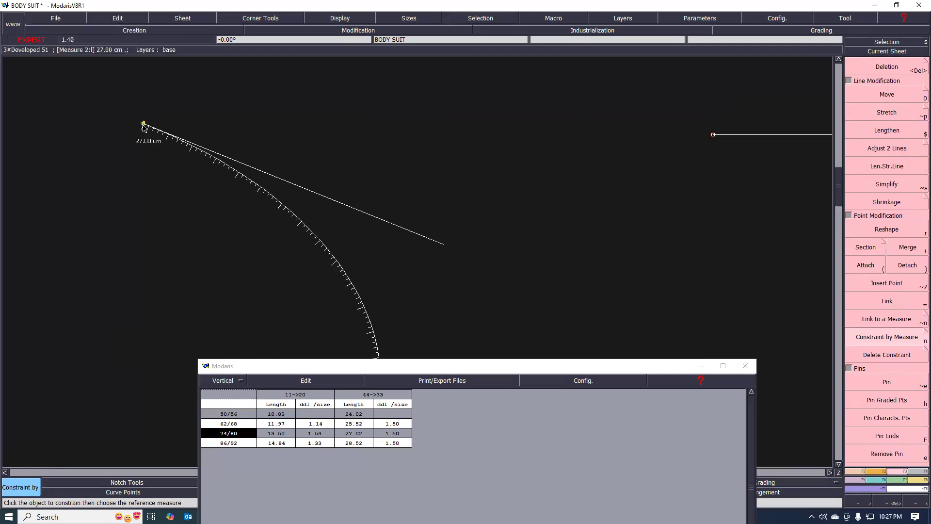
{"action": "scroll", "coordinate": [142, 129], "scroll_direction": "up", "scroll_amount": 2}
{"action": "scroll", "coordinate": [142, 108], "scroll_direction": "up", "scroll_amount": 2}
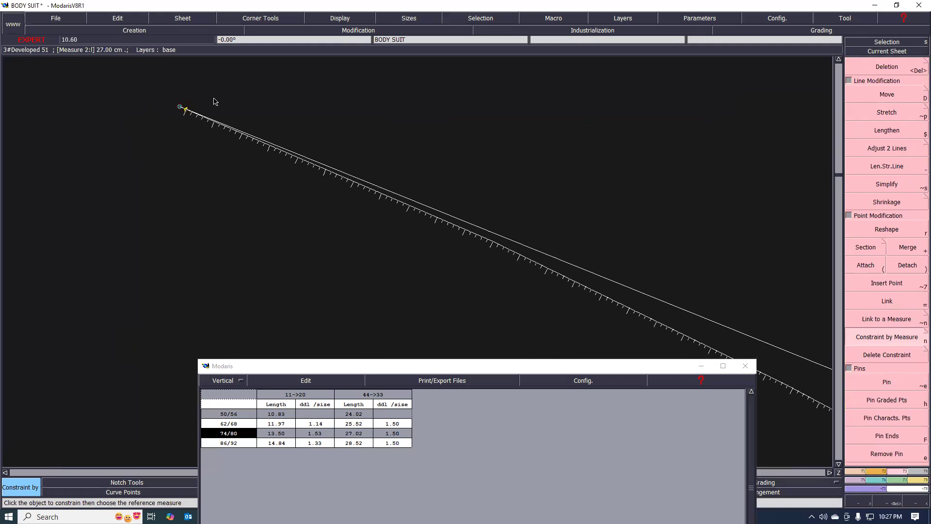
{"action": "scroll", "coordinate": [212, 105], "scroll_direction": "up", "scroll_amount": 2}
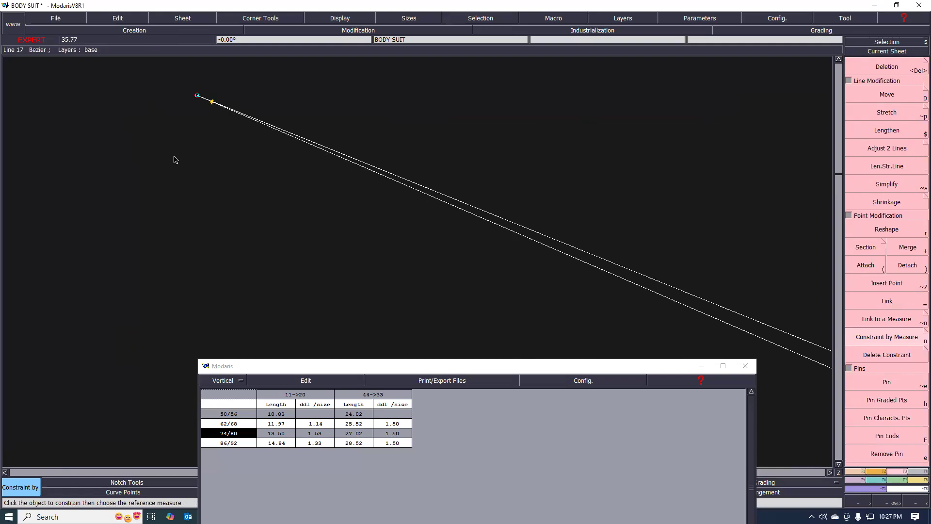
{"action": "scroll", "coordinate": [293, 158], "scroll_direction": "down", "scroll_amount": 1}
{"action": "scroll", "coordinate": [243, 160], "scroll_direction": "down", "scroll_amount": 5}
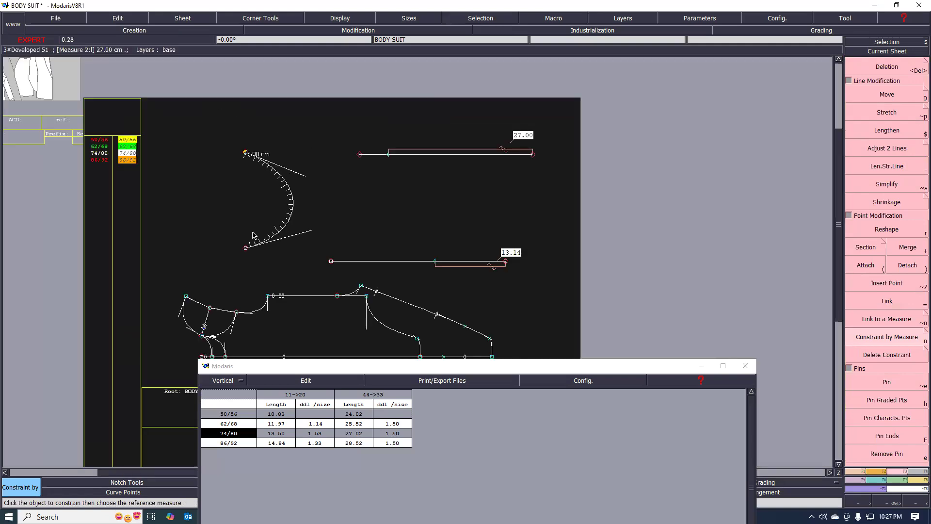
{"action": "scroll", "coordinate": [253, 235], "scroll_direction": "up", "scroll_amount": 2}
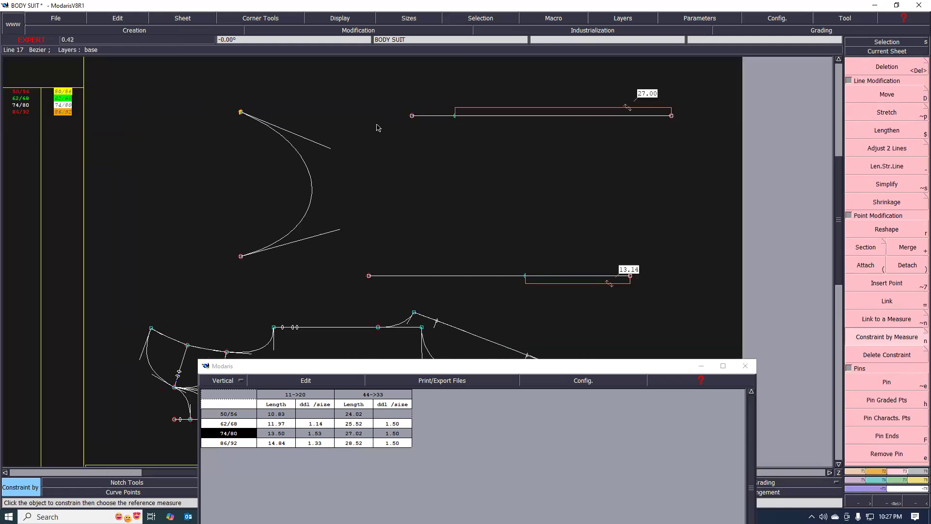
{"action": "scroll", "coordinate": [223, 103], "scroll_direction": "up", "scroll_amount": 2}
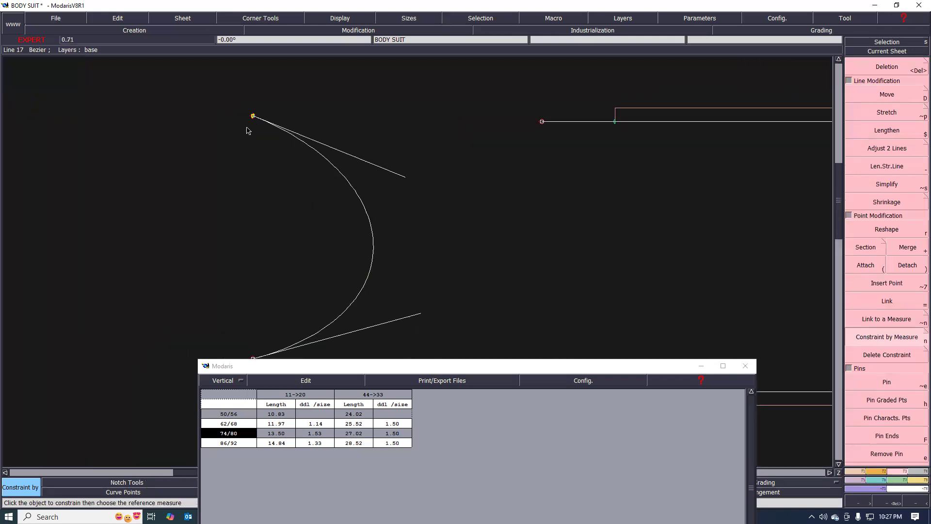
{"action": "scroll", "coordinate": [247, 130], "scroll_direction": "up", "scroll_amount": 3}
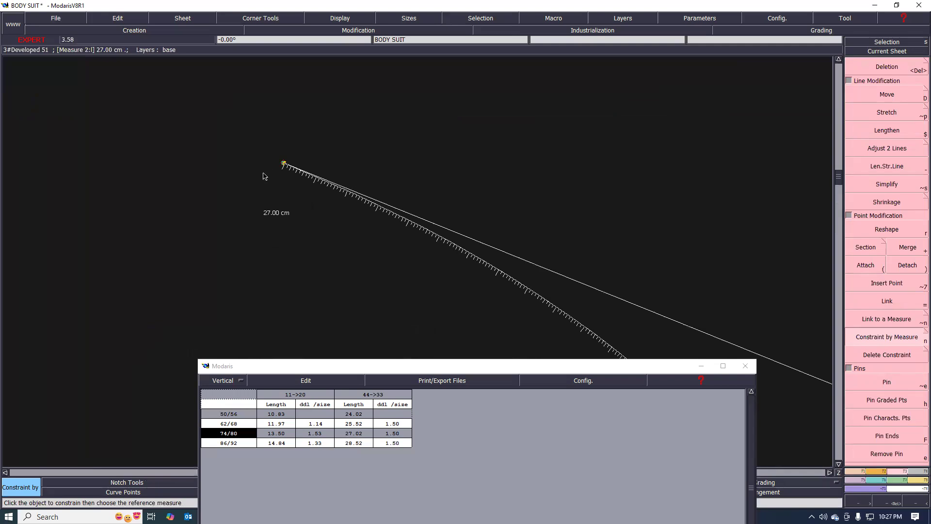
{"action": "scroll", "coordinate": [263, 170], "scroll_direction": "down", "scroll_amount": 3}
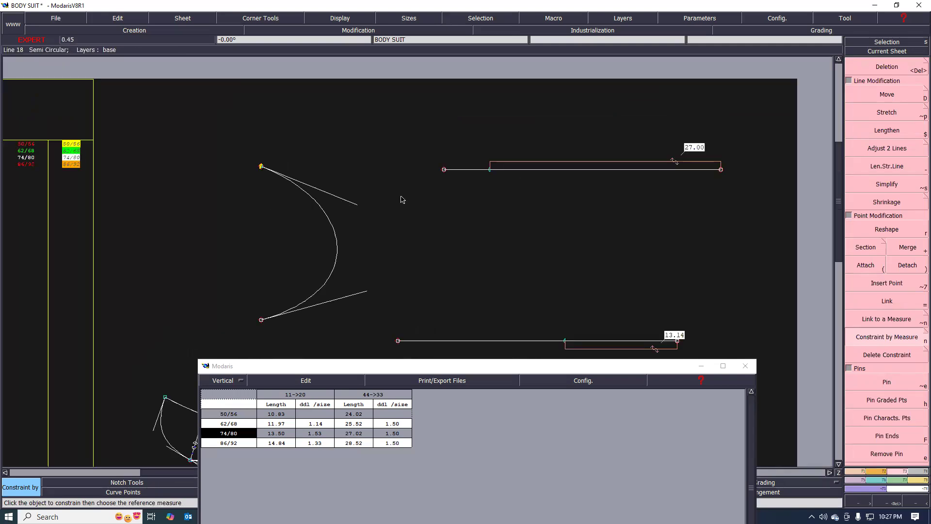
{"action": "scroll", "coordinate": [420, 212], "scroll_direction": "down", "scroll_amount": 3}
{"action": "scroll", "coordinate": [454, 218], "scroll_direction": "up", "scroll_amount": 5}
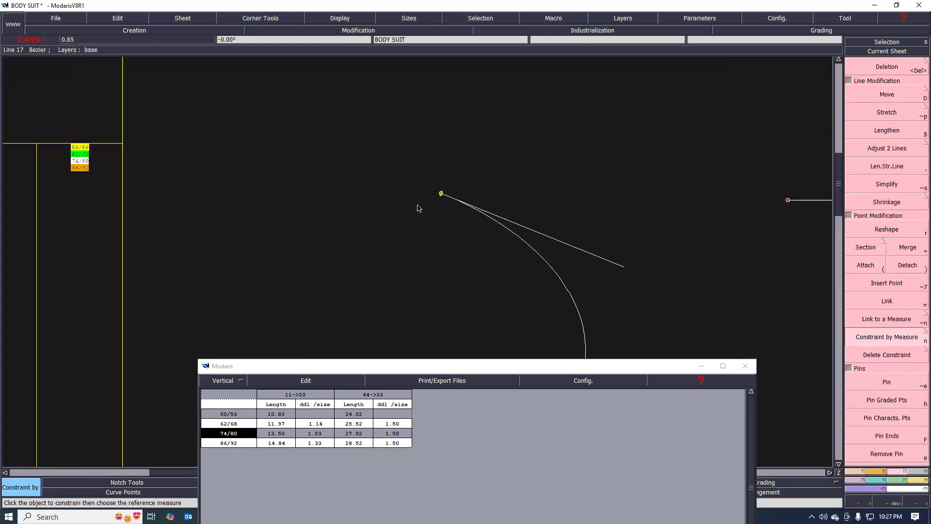
Display all graded sizes as a nest and hide the curve handles
{"action": "scroll", "coordinate": [417, 206], "scroll_direction": "down", "scroll_amount": 1}
{"action": "key", "text": "F10"}
{"action": "key", "text": "F11"}
{"action": "scroll", "coordinate": [426, 155], "scroll_direction": "up", "scroll_amount": 3}
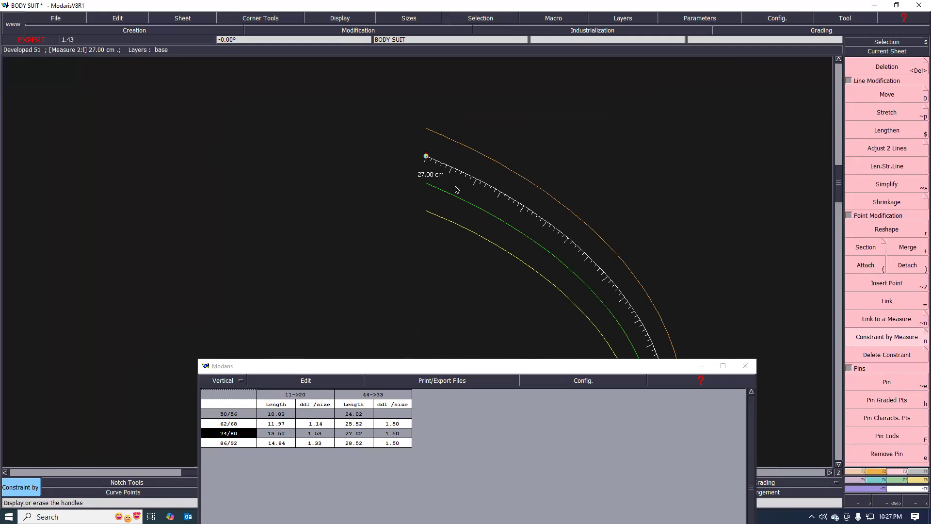
Examine the nested Bezier curves and how each size ends around the upper endpoint
{"action": "scroll", "coordinate": [422, 187], "scroll_direction": "down", "scroll_amount": 2}
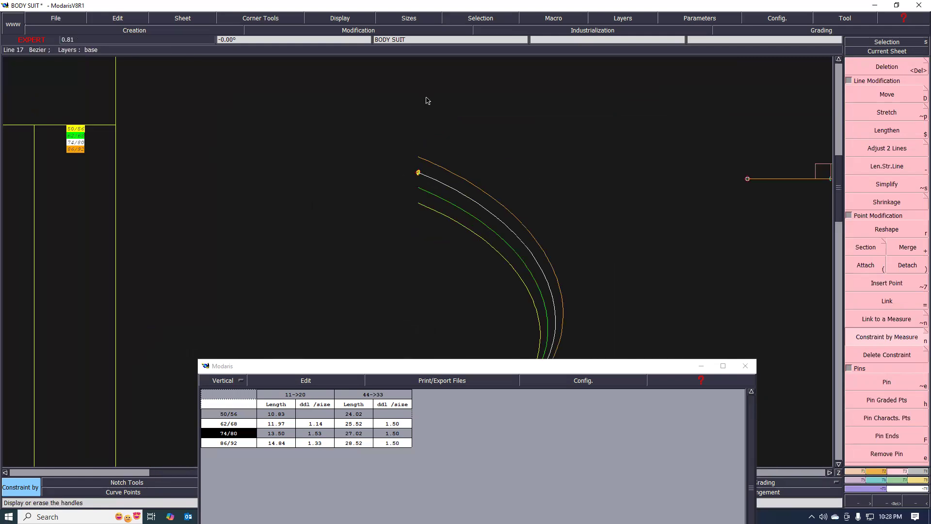
{"action": "scroll", "coordinate": [442, 131], "scroll_direction": "down", "scroll_amount": 2}
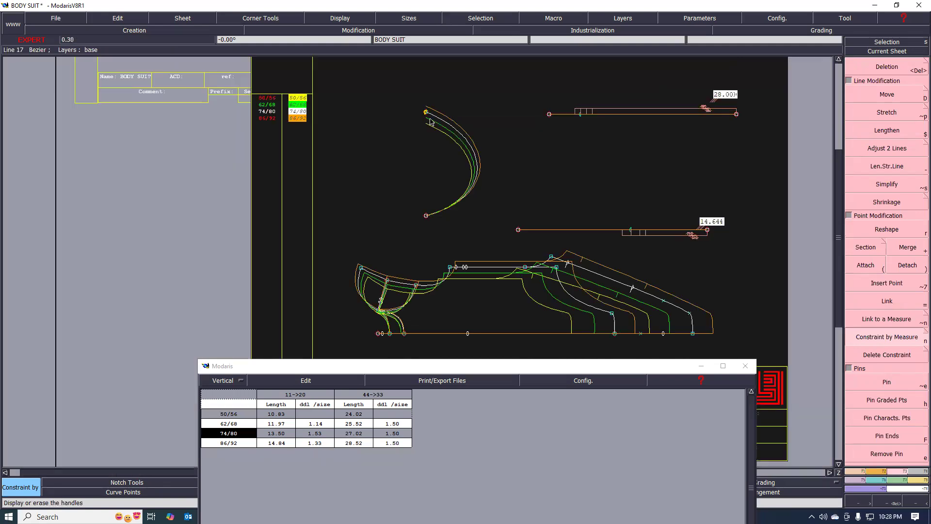
{"action": "scroll", "coordinate": [414, 182], "scroll_direction": "down", "scroll_amount": 1}
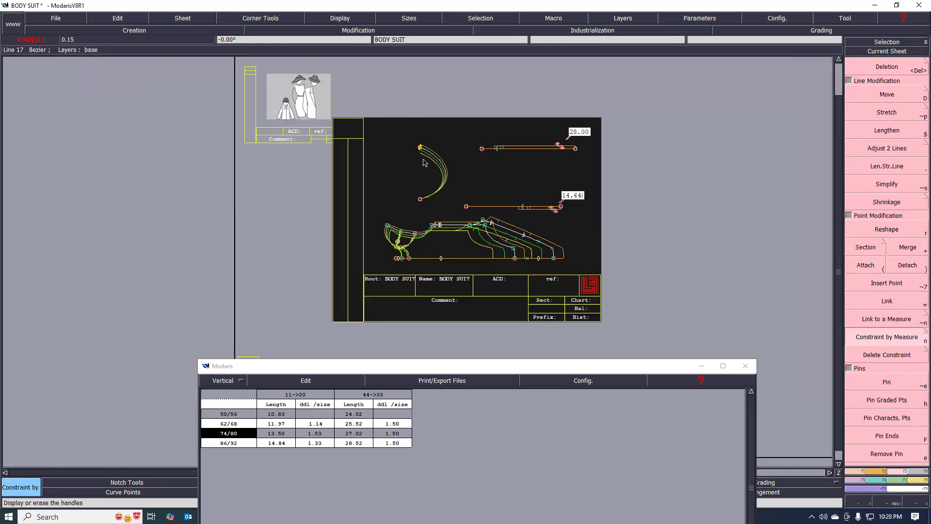
{"action": "scroll", "coordinate": [423, 163], "scroll_direction": "up", "scroll_amount": 2}
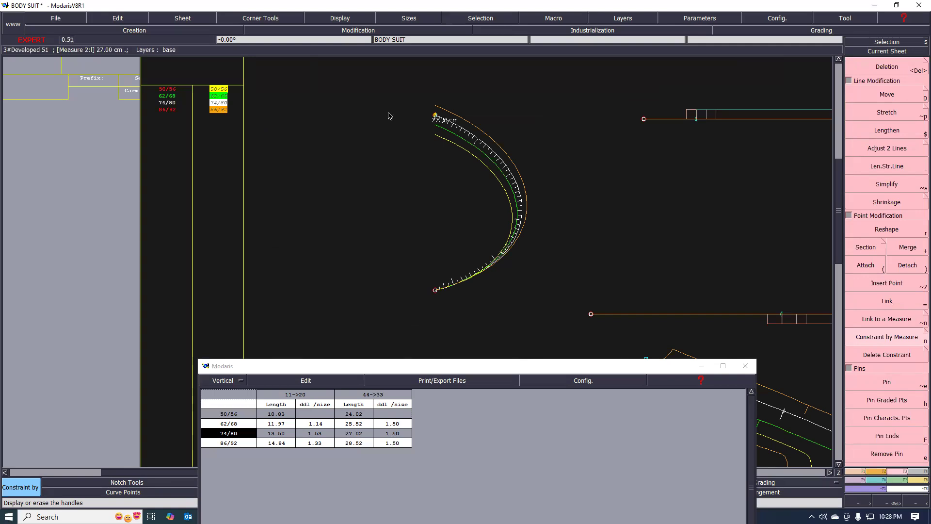
{"action": "scroll", "coordinate": [386, 126], "scroll_direction": "up", "scroll_amount": 1}
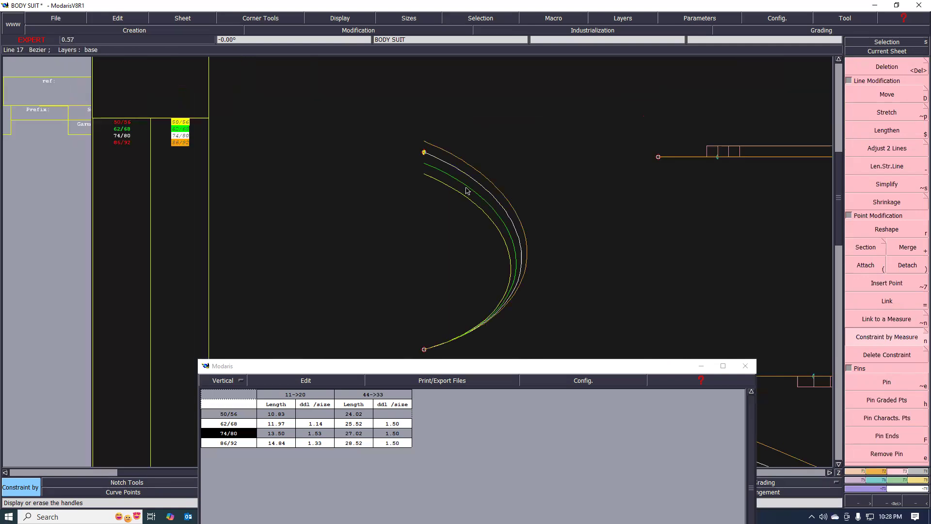
{"action": "scroll", "coordinate": [427, 176], "scroll_direction": "down", "scroll_amount": 2}
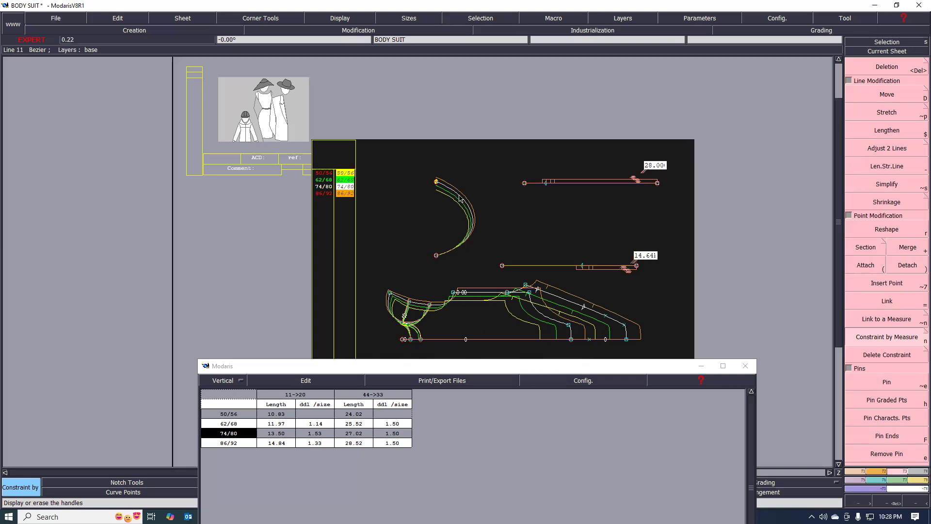
{"action": "scroll", "coordinate": [412, 203], "scroll_direction": "up", "scroll_amount": 2}
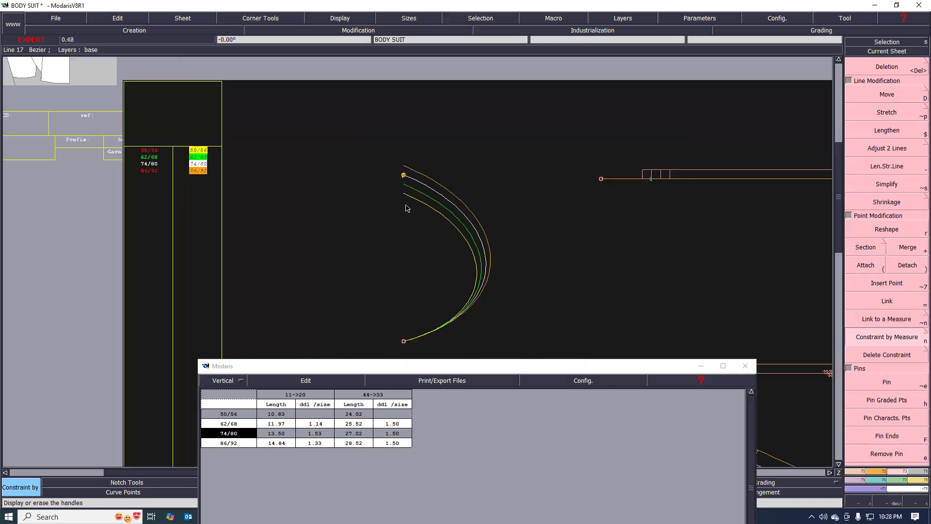
{"action": "scroll", "coordinate": [402, 206], "scroll_direction": "up", "scroll_amount": 1}
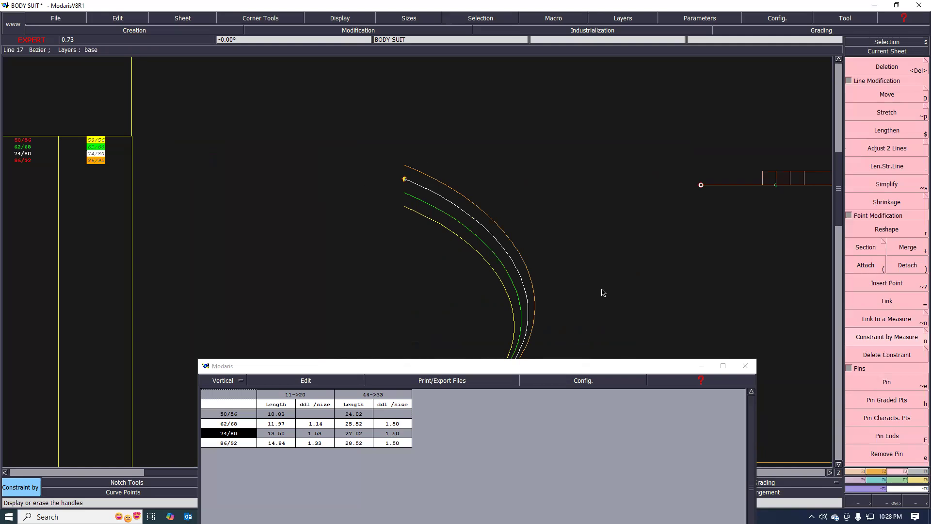
{"action": "left_click", "coordinate": [886, 480]}
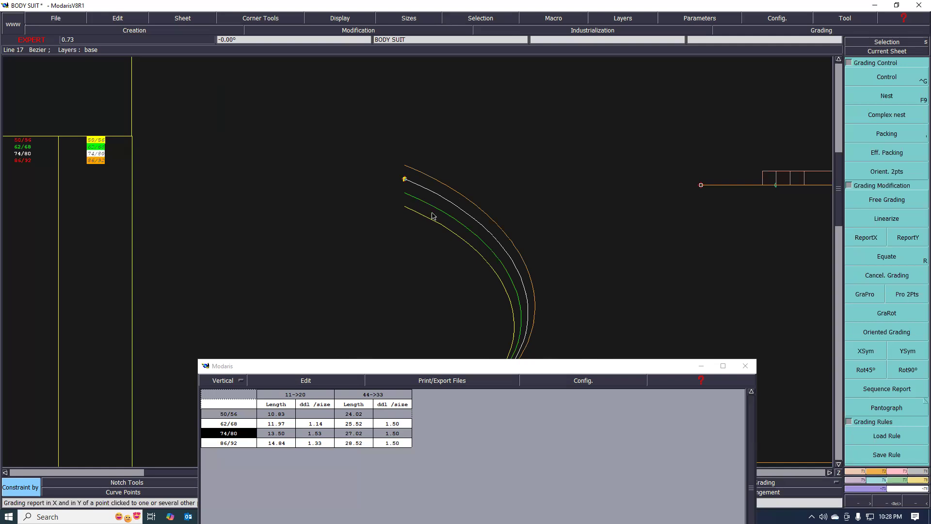
{"action": "scroll", "coordinate": [433, 214], "scroll_direction": "up", "scroll_amount": 2}
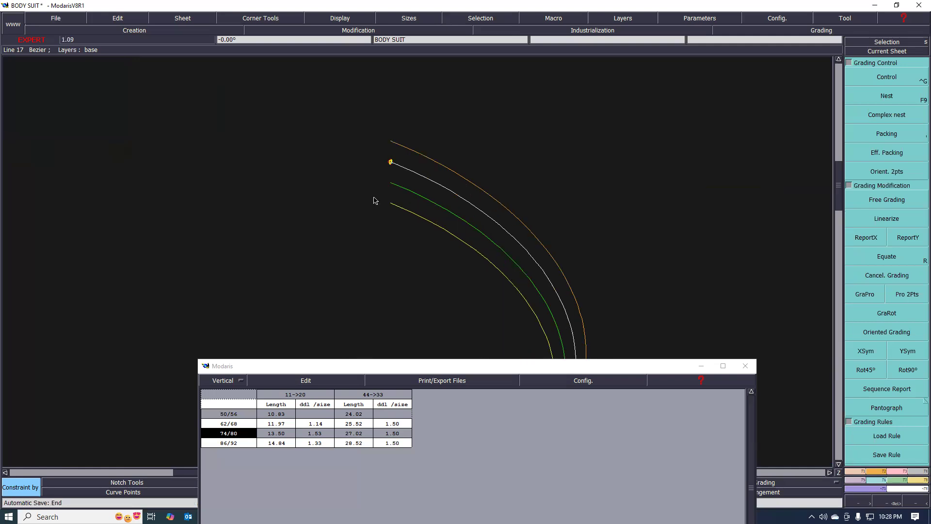
{"action": "left_click", "coordinate": [866, 240]}
{"action": "left_click", "coordinate": [906, 240]}
{"action": "left_click", "coordinate": [866, 241]}
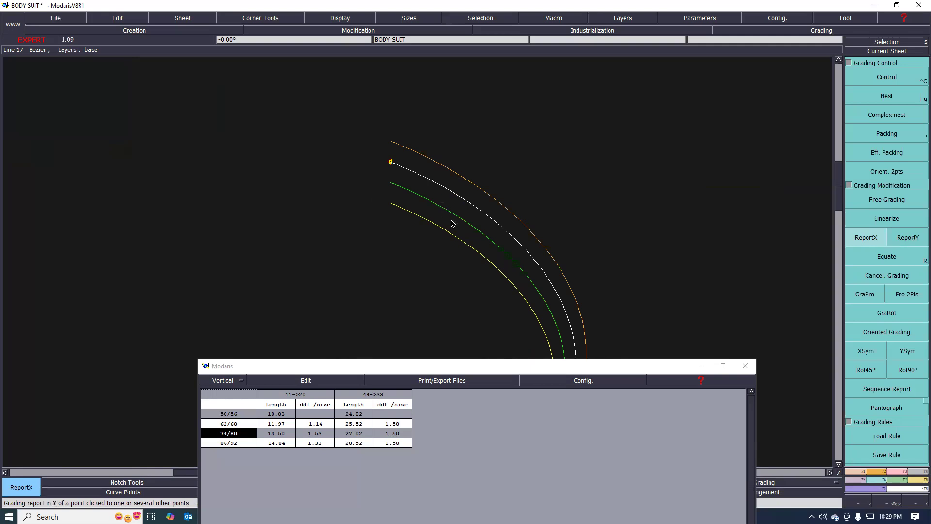
Compare the graded upper ends of the Bezier curve with the graded developed points on the upper line
{"action": "scroll", "coordinate": [456, 219], "scroll_direction": "down", "scroll_amount": 1}
{"action": "scroll", "coordinate": [388, 203], "scroll_direction": "down", "scroll_amount": 1}
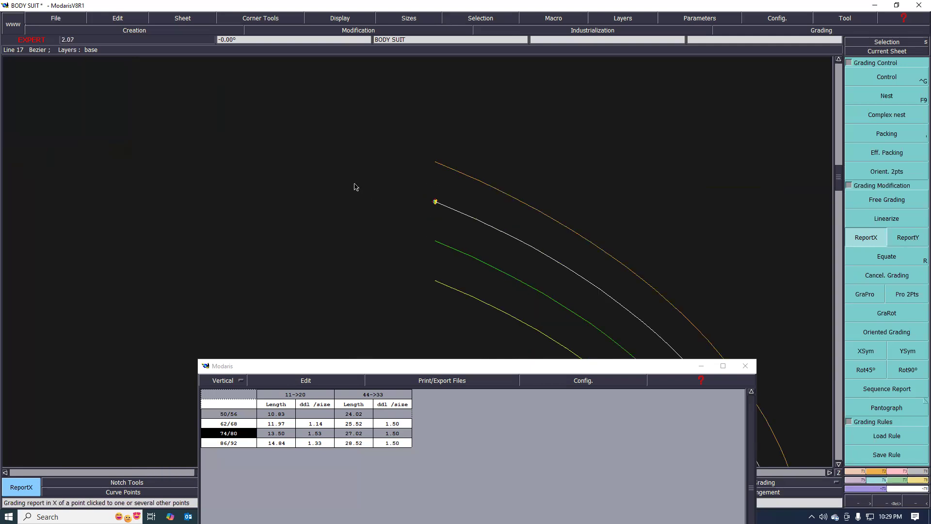
{"action": "scroll", "coordinate": [368, 179], "scroll_direction": "down", "scroll_amount": 1}
{"action": "scroll", "coordinate": [384, 171], "scroll_direction": "up", "scroll_amount": 5}
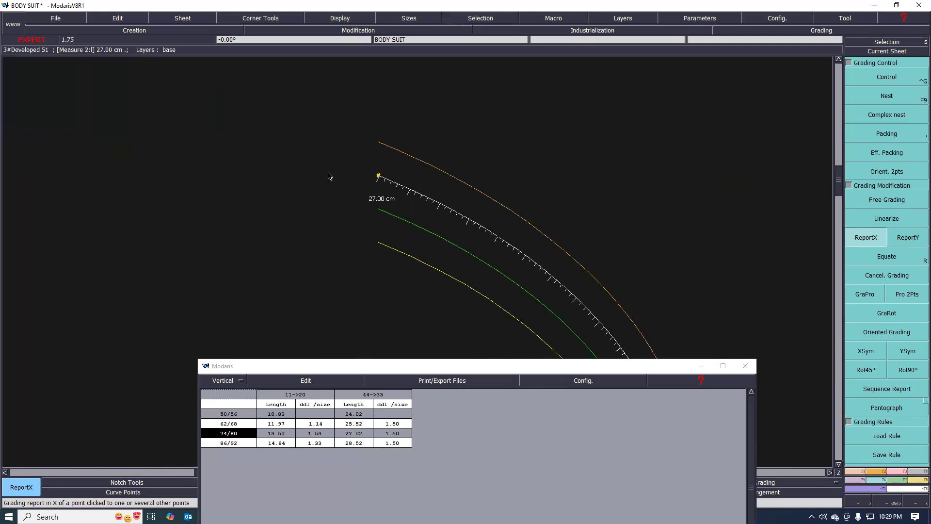
{"action": "scroll", "coordinate": [328, 173], "scroll_direction": "down", "scroll_amount": 6}
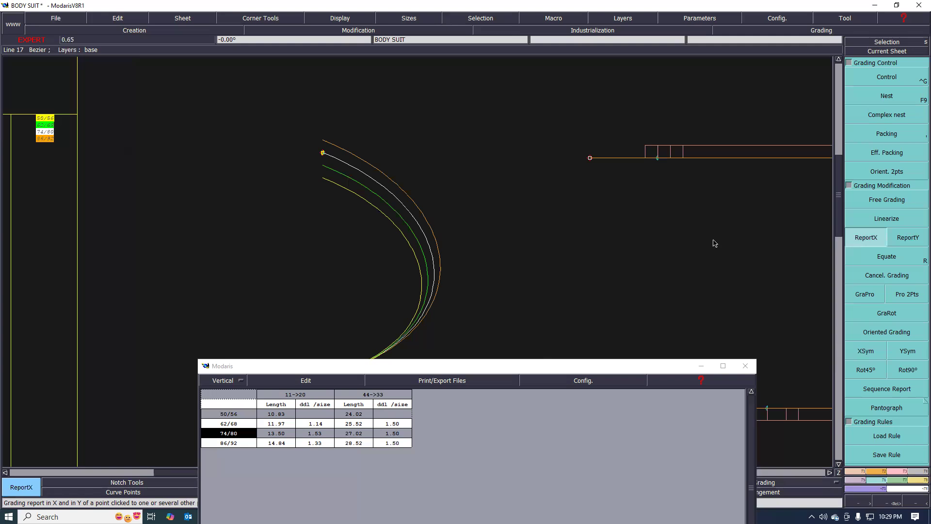
{"action": "scroll", "coordinate": [482, 187], "scroll_direction": "down", "scroll_amount": 2}
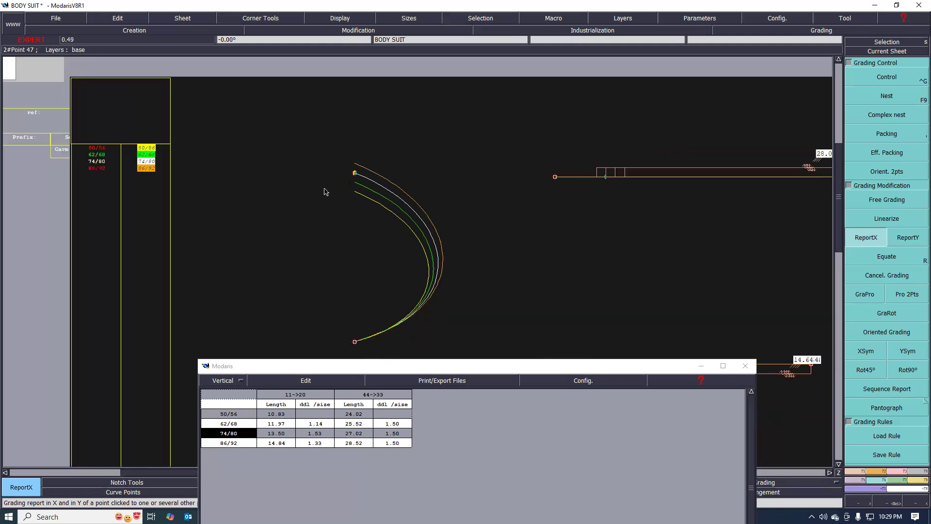
{"action": "scroll", "coordinate": [290, 183], "scroll_direction": "up", "scroll_amount": 1}
{"action": "scroll", "coordinate": [276, 186], "scroll_direction": "up", "scroll_amount": 2}
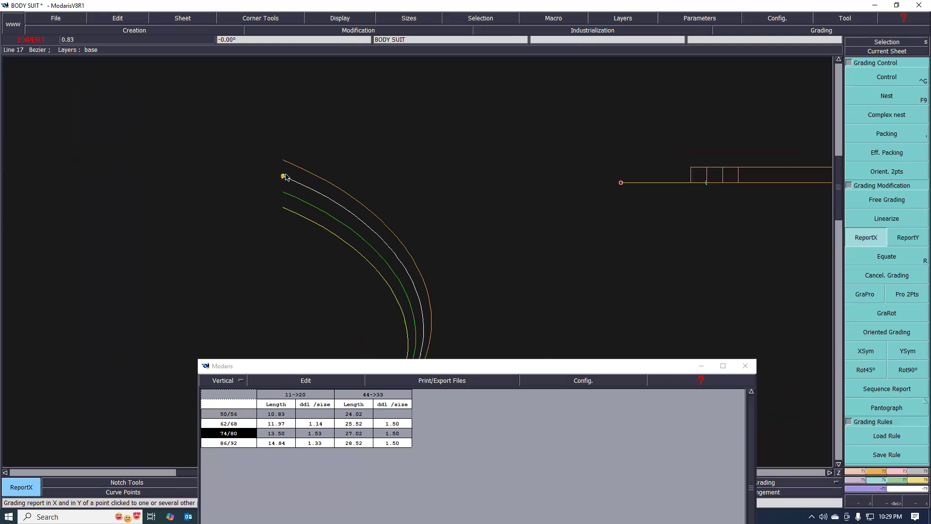
{"action": "scroll", "coordinate": [268, 178], "scroll_direction": "up", "scroll_amount": 3}
{"action": "scroll", "coordinate": [745, 186], "scroll_direction": "down", "scroll_amount": 3}
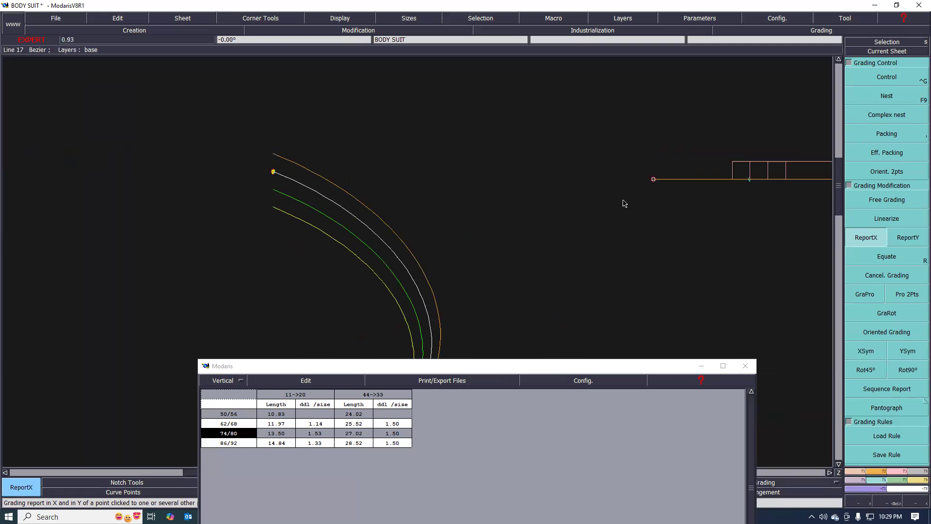
{"action": "scroll", "coordinate": [628, 191], "scroll_direction": "down", "scroll_amount": 1}
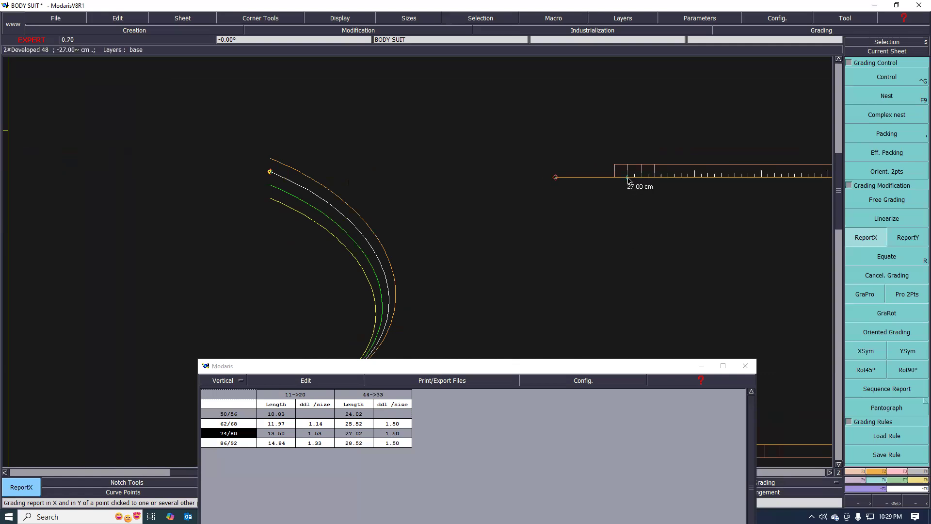
Reshape the upper reference line by moving its developed point to about 25.5 cm along the line
{"action": "key", "text": "Escape"}
{"action": "left_click", "coordinate": [640, 178]}
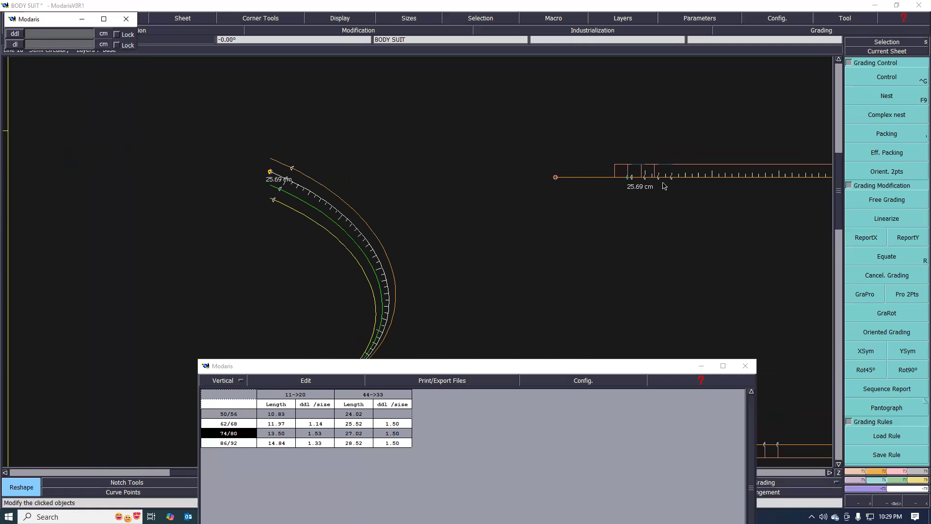
{"action": "left_click", "coordinate": [650, 189]}
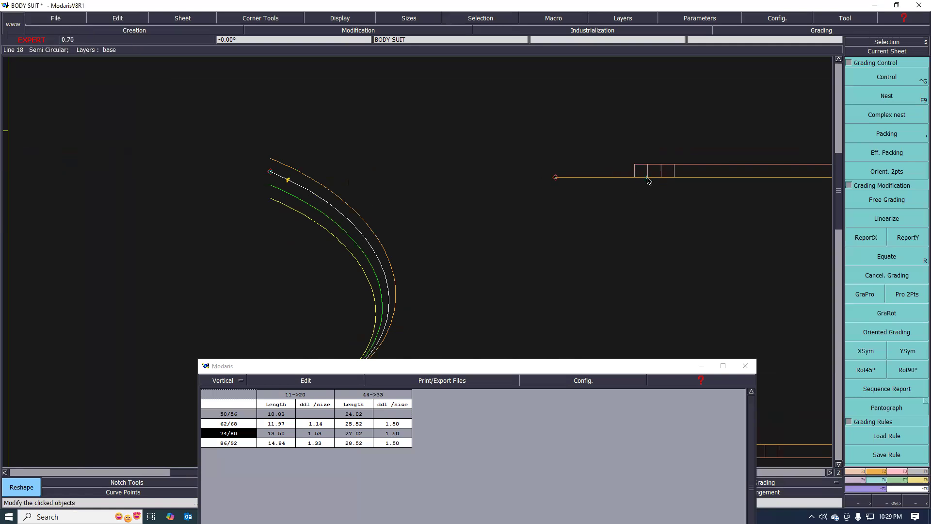
Move the upper line's developed point to a measure of about 26.5 cm and check the linked point on the Bezier curve
{"action": "left_click", "coordinate": [648, 180]}
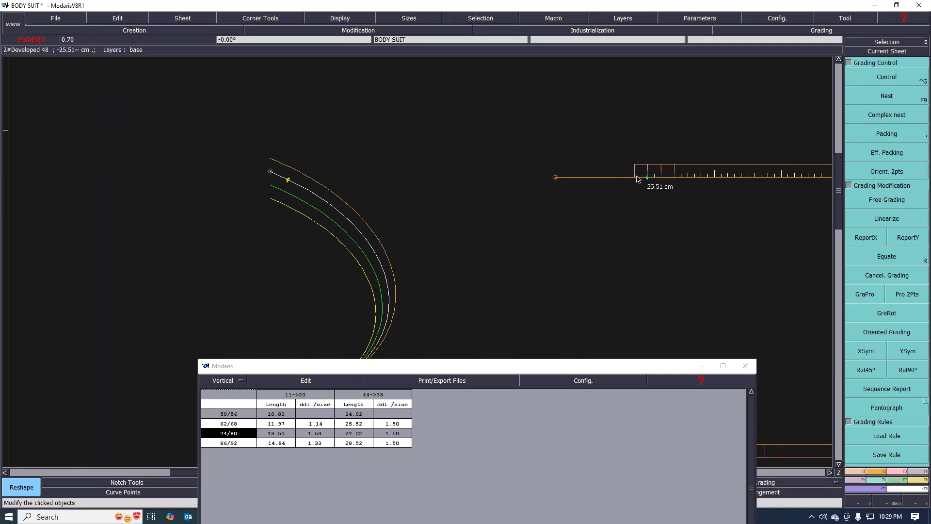
{"action": "key", "text": "Down"}
{"action": "left_click", "coordinate": [634, 177]}
{"action": "scroll", "coordinate": [291, 198], "scroll_direction": "down", "scroll_amount": 3}
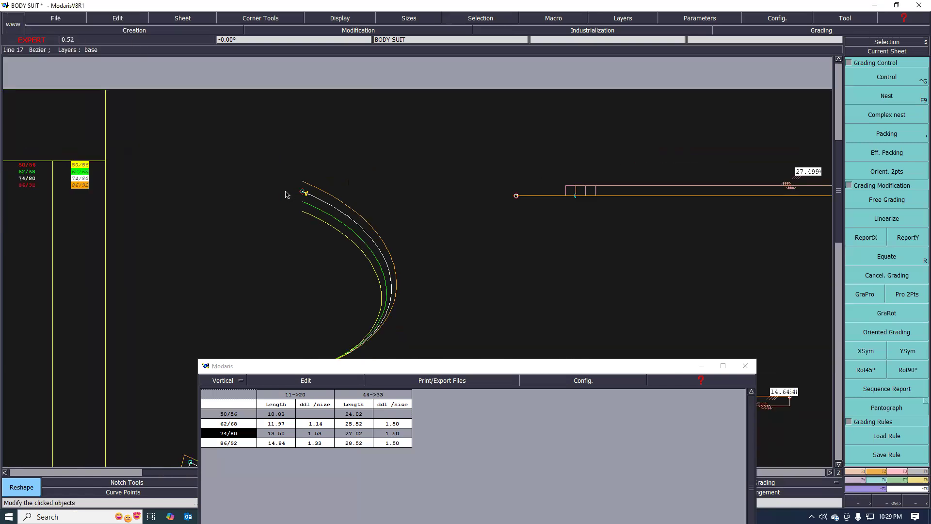
{"action": "scroll", "coordinate": [286, 195], "scroll_direction": "up", "scroll_amount": 2}
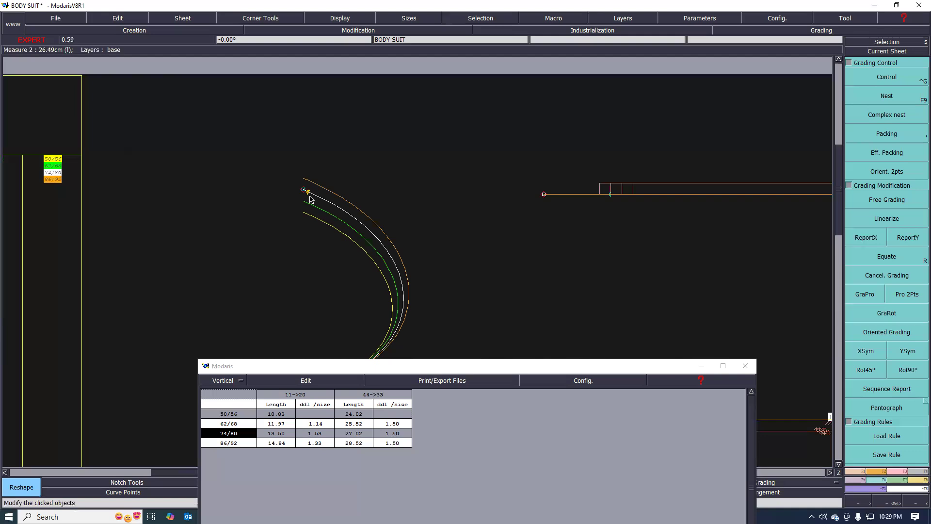
{"action": "scroll", "coordinate": [332, 193], "scroll_direction": "up", "scroll_amount": 1}
{"action": "scroll", "coordinate": [328, 189], "scroll_direction": "up", "scroll_amount": 3}
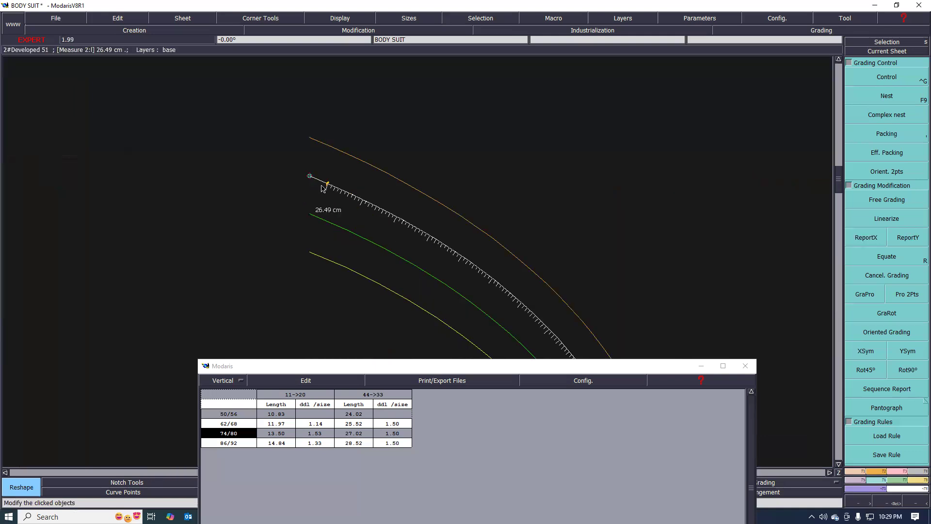
{"action": "scroll", "coordinate": [596, 208], "scroll_direction": "down", "scroll_amount": 3}
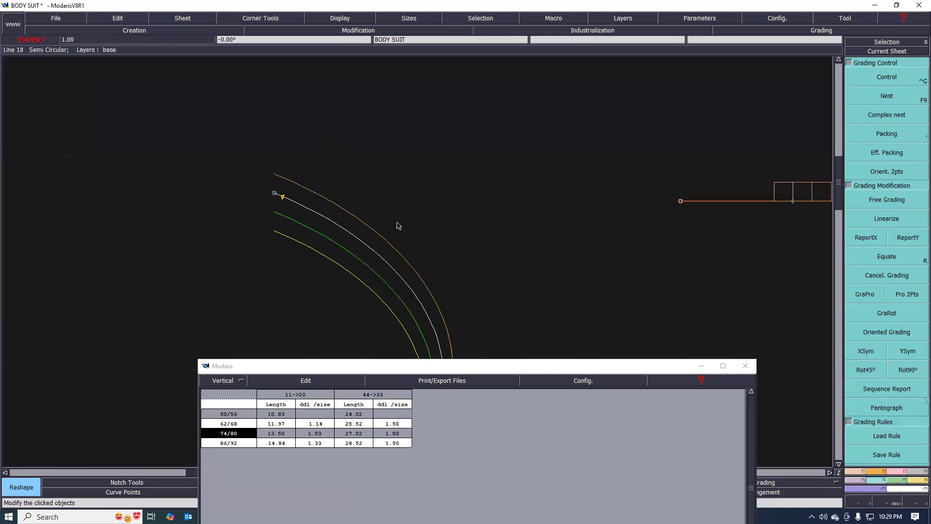
{"action": "scroll", "coordinate": [396, 225], "scroll_direction": "down", "scroll_amount": 2}
{"action": "scroll", "coordinate": [362, 208], "scroll_direction": "up", "scroll_amount": 1}
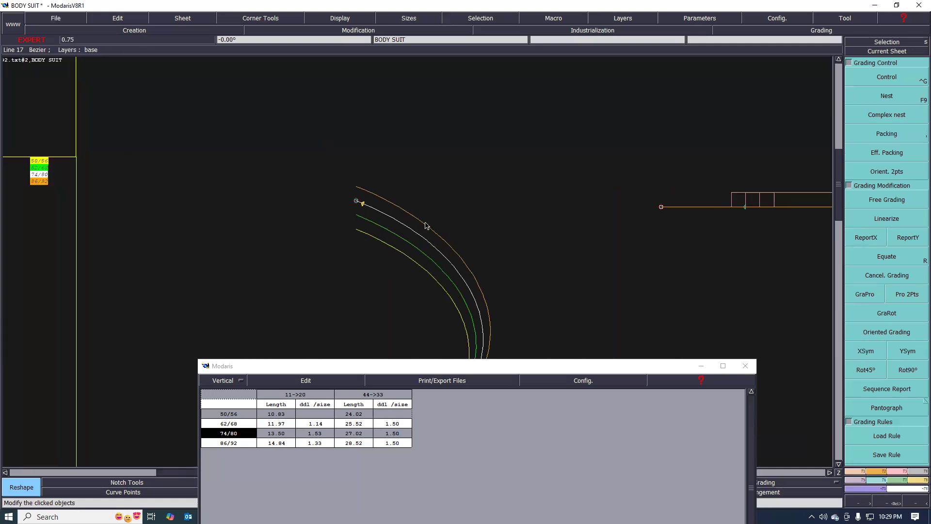
Shorten the upper line's measure to about 22.5 cm by moving its developed point, and compare the linked point on the Bezier curve
{"action": "mouse_move", "coordinate": [362, 205]}
{"action": "mouse_move", "coordinate": [747, 208]}
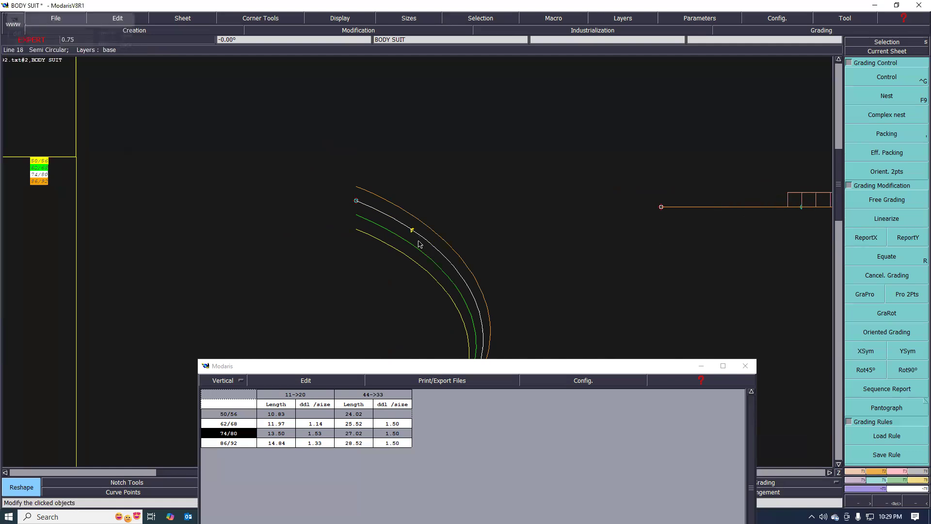
{"action": "scroll", "coordinate": [400, 242], "scroll_direction": "up", "scroll_amount": 1}
{"action": "mouse_move", "coordinate": [393, 224]}
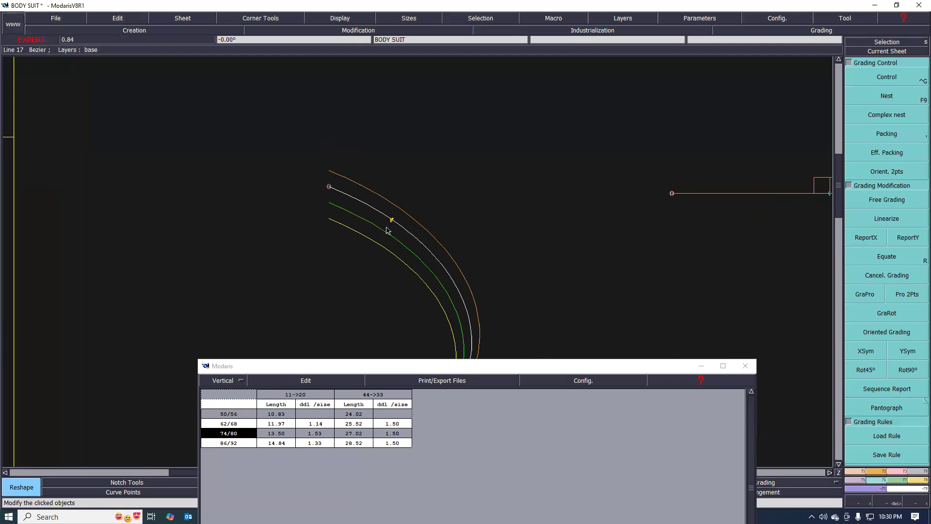
{"action": "scroll", "coordinate": [395, 221], "scroll_direction": "down", "scroll_amount": 2}
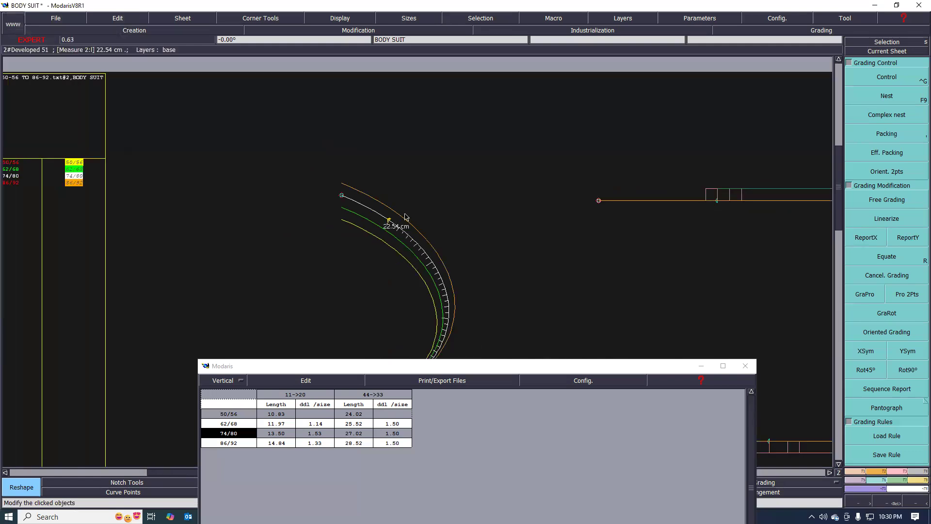
{"action": "scroll", "coordinate": [438, 224], "scroll_direction": "down", "scroll_amount": 1}
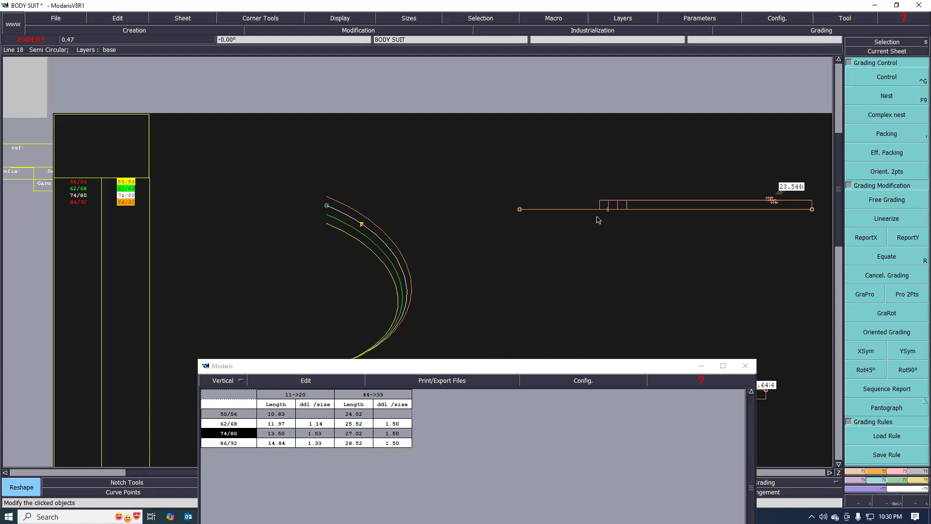
Lengthen the upper line's measure to about 26.6 cm by moving its developed point closer to the line's free end
{"action": "mouse_move", "coordinate": [610, 211]}
{"action": "scroll", "coordinate": [627, 209], "scroll_direction": "up", "scroll_amount": 2}
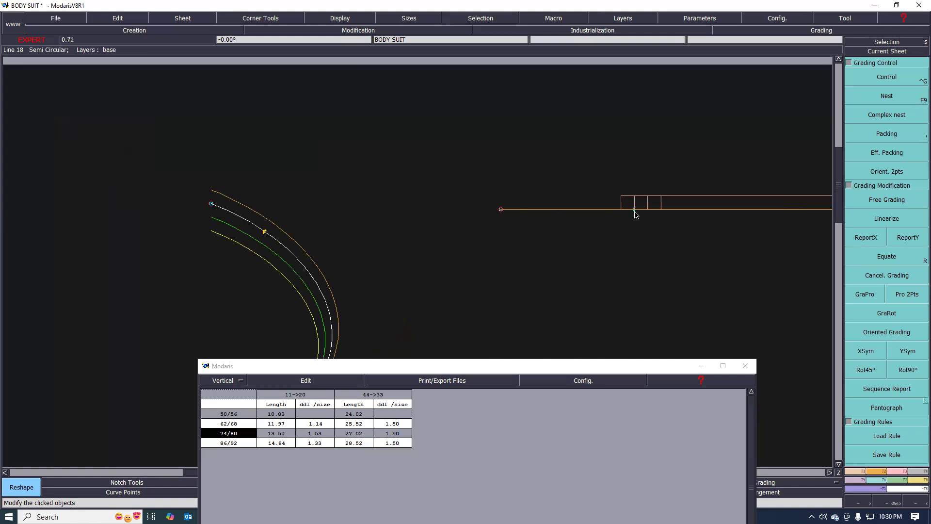
{"action": "left_click", "coordinate": [635, 214]}
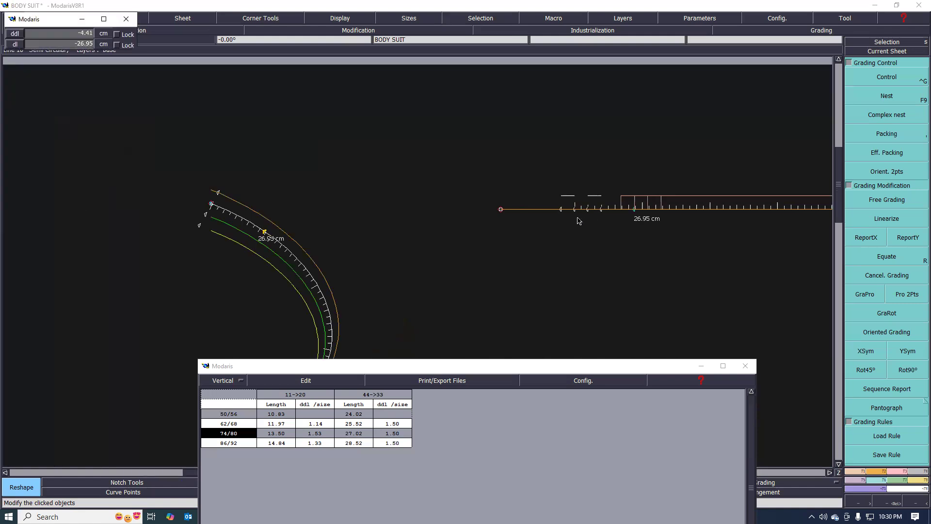
{"action": "left_click", "coordinate": [579, 252]}
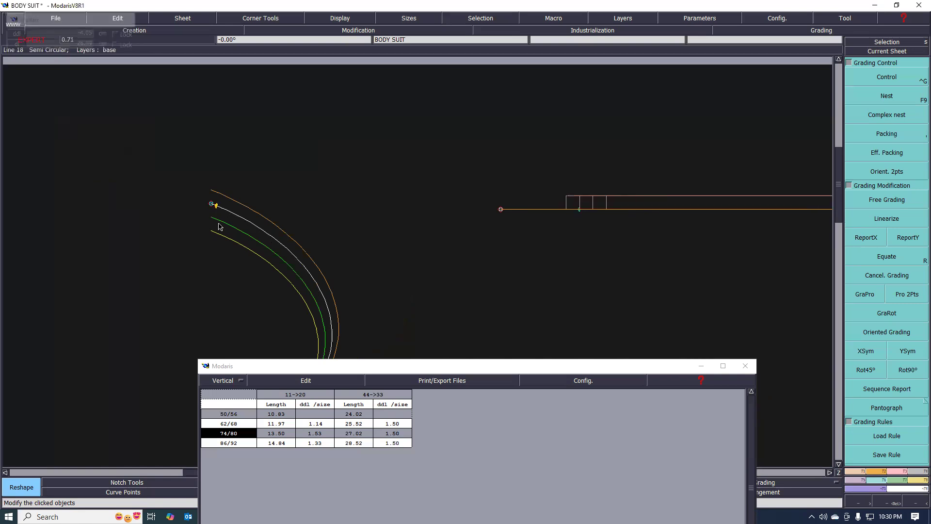
{"action": "scroll", "coordinate": [196, 198], "scroll_direction": "up", "scroll_amount": 1}
{"action": "scroll", "coordinate": [241, 189], "scroll_direction": "up", "scroll_amount": 3}
{"action": "key", "text": "d"}
{"action": "left_click", "coordinate": [214, 188]}
{"action": "left_click", "coordinate": [243, 157]}
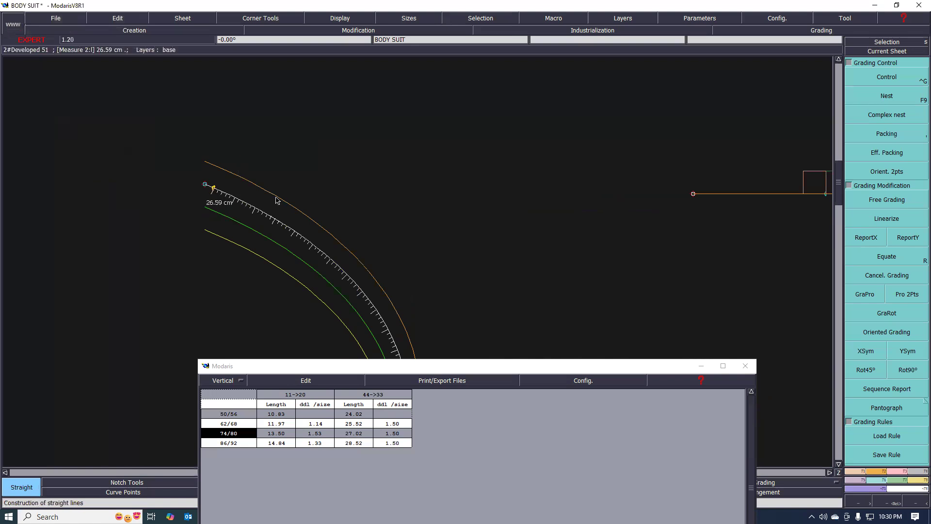
{"action": "key", "text": "ctrl+z"}
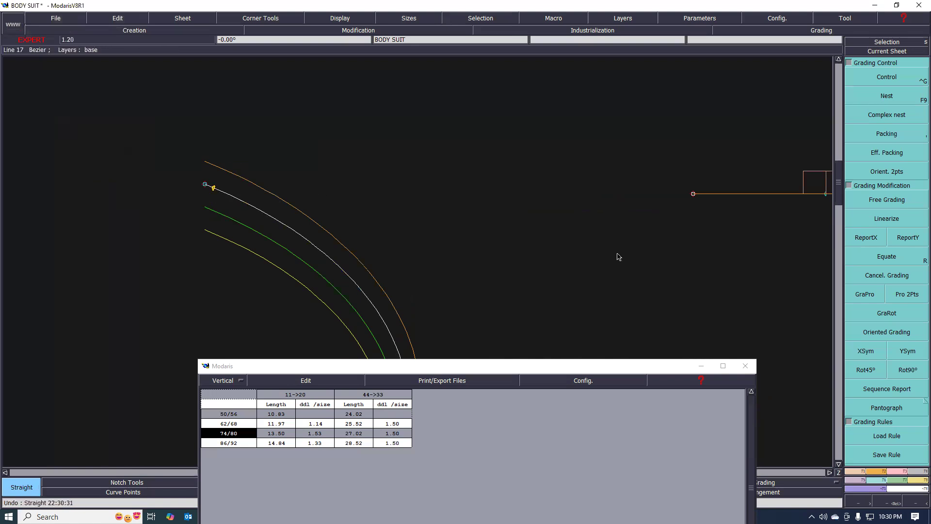
Add a notch at the constrained developed point near the Bezier curve's upper endpoint
{"action": "left_click", "coordinate": [880, 159]}
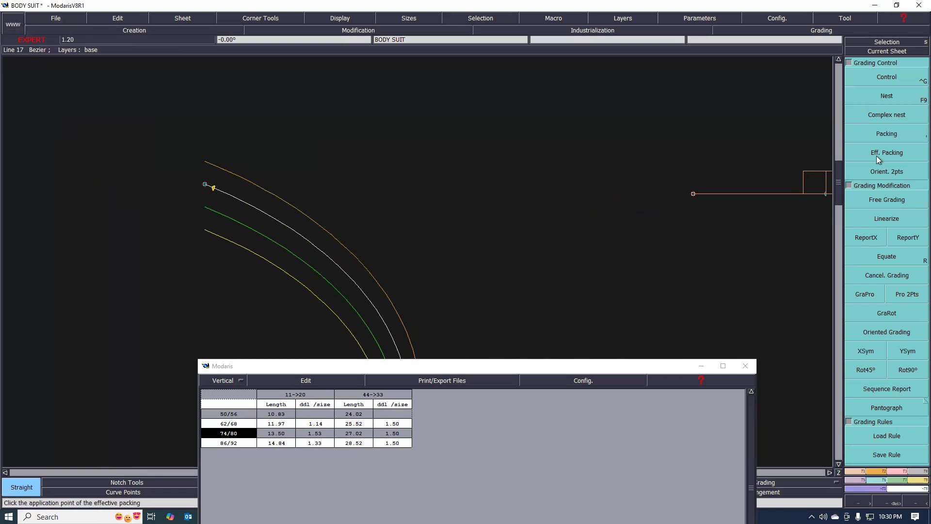
{"action": "left_click", "coordinate": [880, 471]}
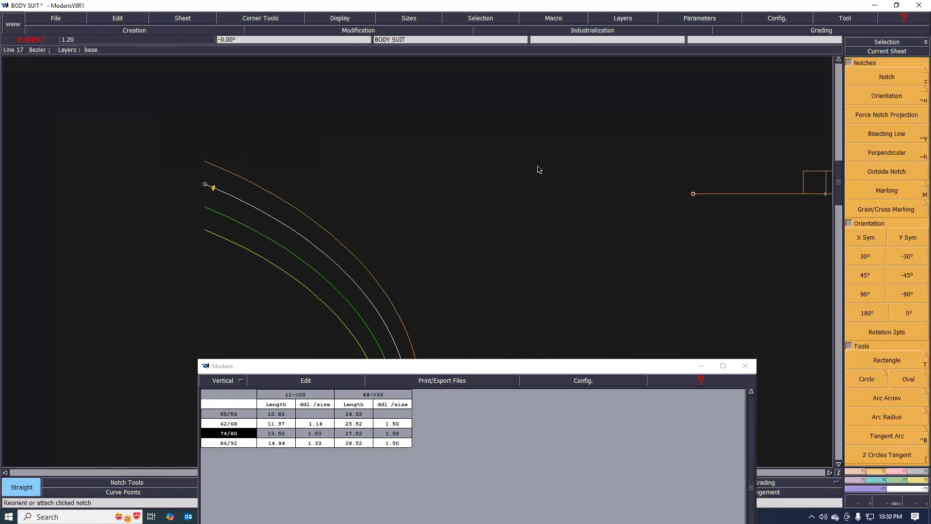
{"action": "key", "text": "c"}
{"action": "scroll", "coordinate": [202, 144], "scroll_direction": "up", "scroll_amount": 2}
{"action": "scroll", "coordinate": [190, 199], "scroll_direction": "up", "scroll_amount": 4}
{"action": "left_click", "coordinate": [260, 223]}
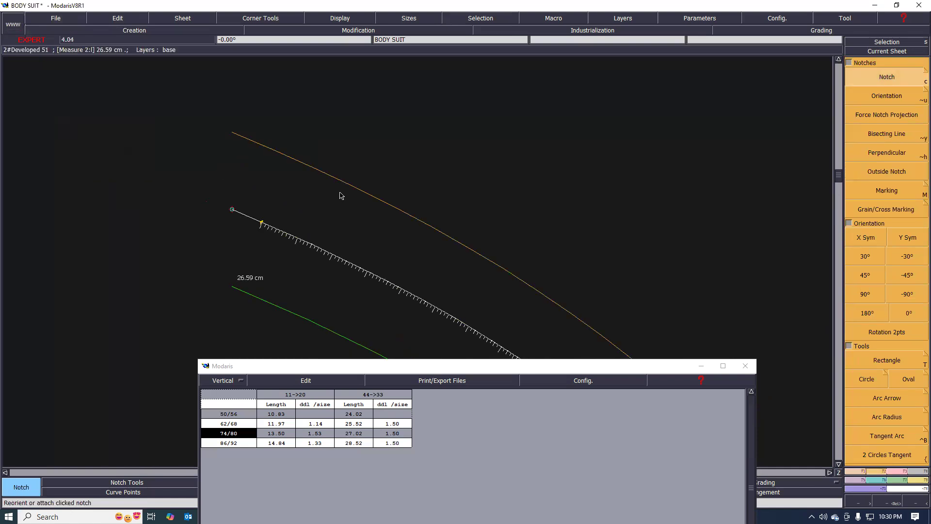
Examine the notch's position in each graded size relative to the upper ends of the nested Bezier curves
{"action": "scroll", "coordinate": [362, 183], "scroll_direction": "down", "scroll_amount": 1}
{"action": "scroll", "coordinate": [306, 213], "scroll_direction": "up", "scroll_amount": 1}
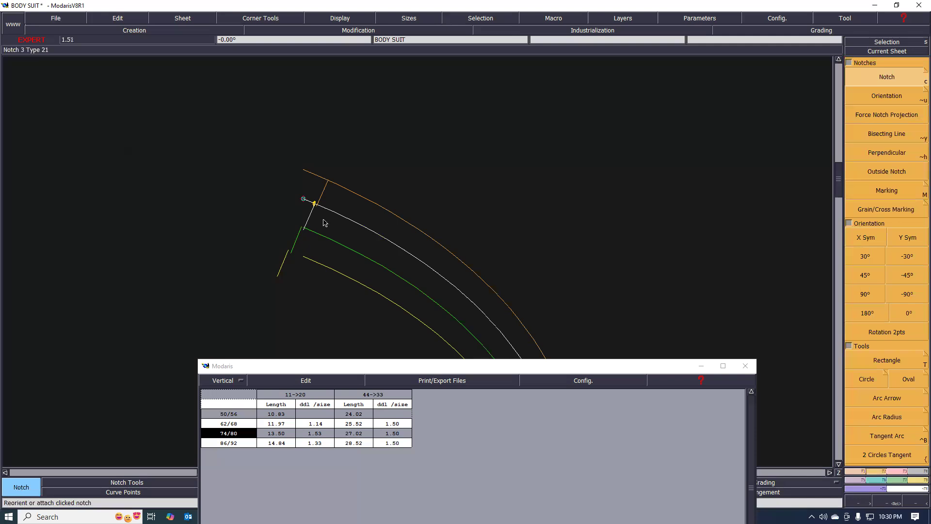
{"action": "scroll", "coordinate": [320, 203], "scroll_direction": "up", "scroll_amount": 1}
{"action": "scroll", "coordinate": [349, 197], "scroll_direction": "up", "scroll_amount": 1}
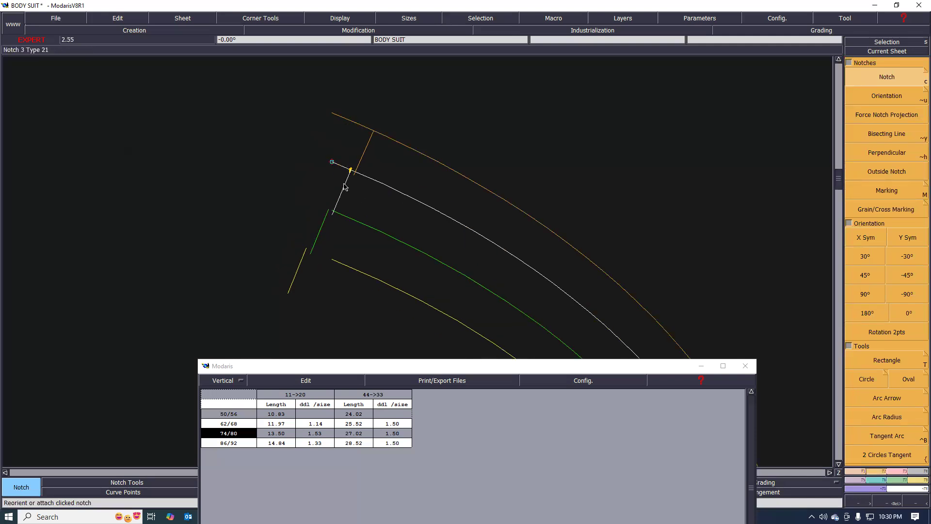
{"action": "scroll", "coordinate": [342, 187], "scroll_direction": "up", "scroll_amount": 1}
{"action": "scroll", "coordinate": [364, 181], "scroll_direction": "up", "scroll_amount": 1}
{"action": "scroll", "coordinate": [394, 118], "scroll_direction": "up", "scroll_amount": 1}
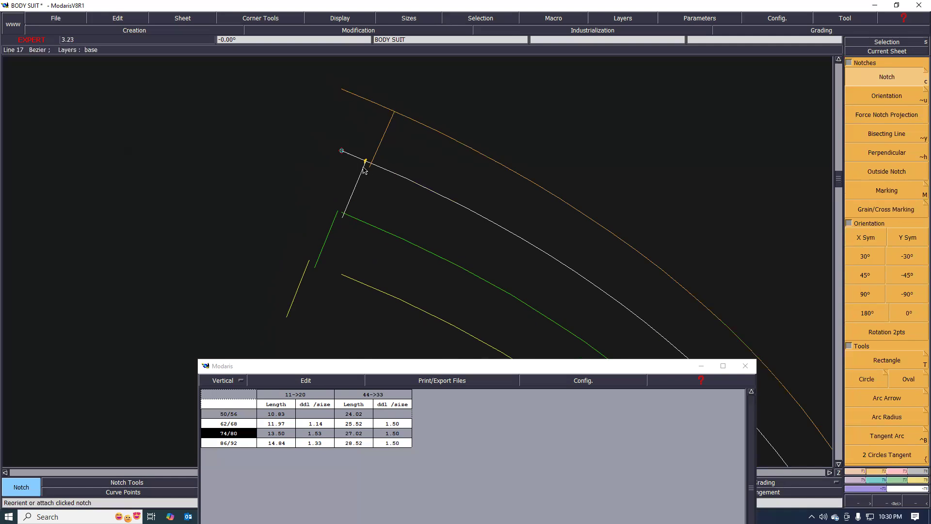
{"action": "scroll", "coordinate": [332, 216], "scroll_direction": "up", "scroll_amount": 3}
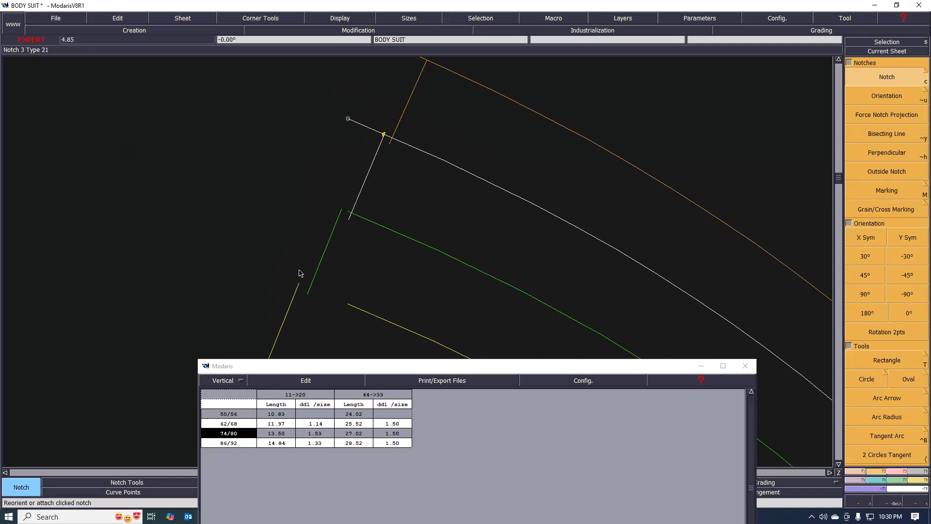
{"action": "scroll", "coordinate": [333, 226], "scroll_direction": "down", "scroll_amount": 1}
{"action": "scroll", "coordinate": [330, 233], "scroll_direction": "up", "scroll_amount": 1}
{"action": "scroll", "coordinate": [335, 207], "scroll_direction": "down", "scroll_amount": 1}
{"action": "scroll", "coordinate": [319, 215], "scroll_direction": "down", "scroll_amount": 1}
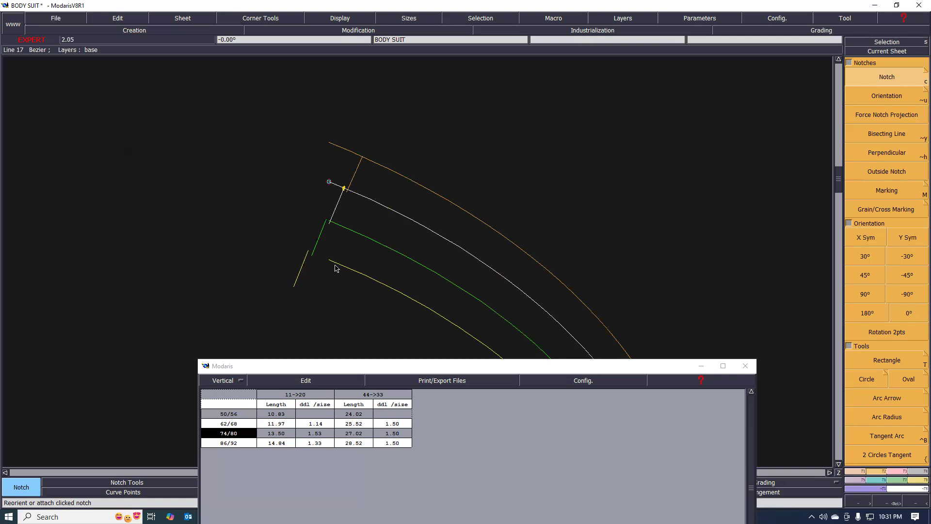
{"action": "scroll", "coordinate": [333, 216], "scroll_direction": "up", "scroll_amount": 1}
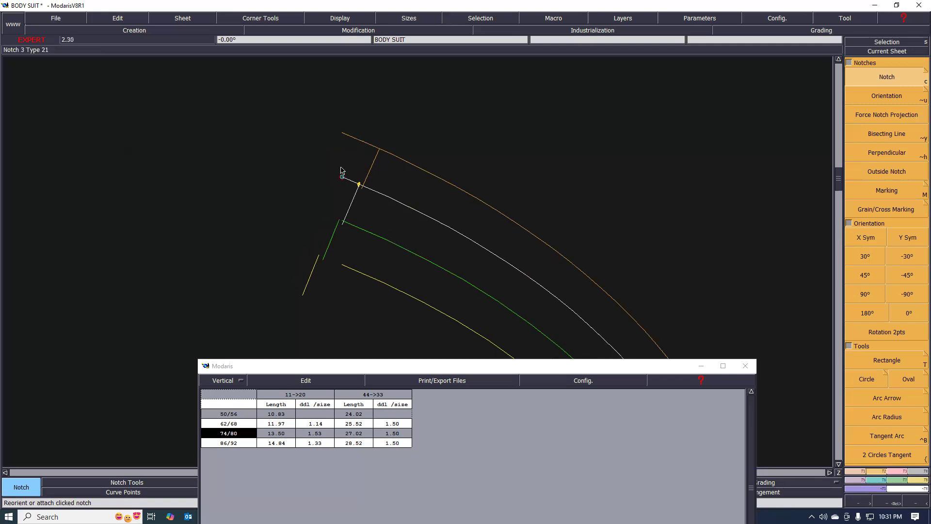
Equate the grading of the Bezier curve's upper endpoint with that of the notched developed point
{"action": "left_click", "coordinate": [882, 481]}
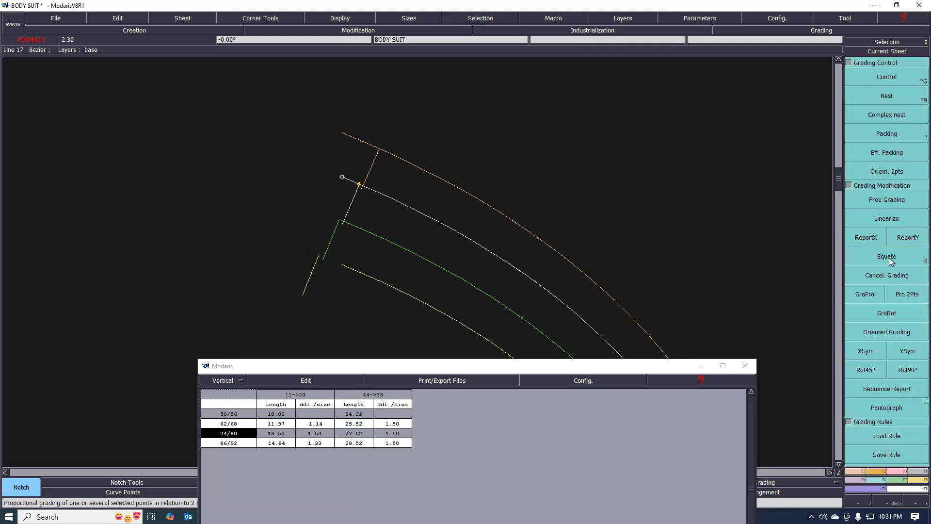
{"action": "left_click", "coordinate": [889, 259]}
{"action": "left_click_drag", "start_coordinate": [305, 148], "coordinate": [423, 223]}
{"action": "left_click", "coordinate": [357, 186]}
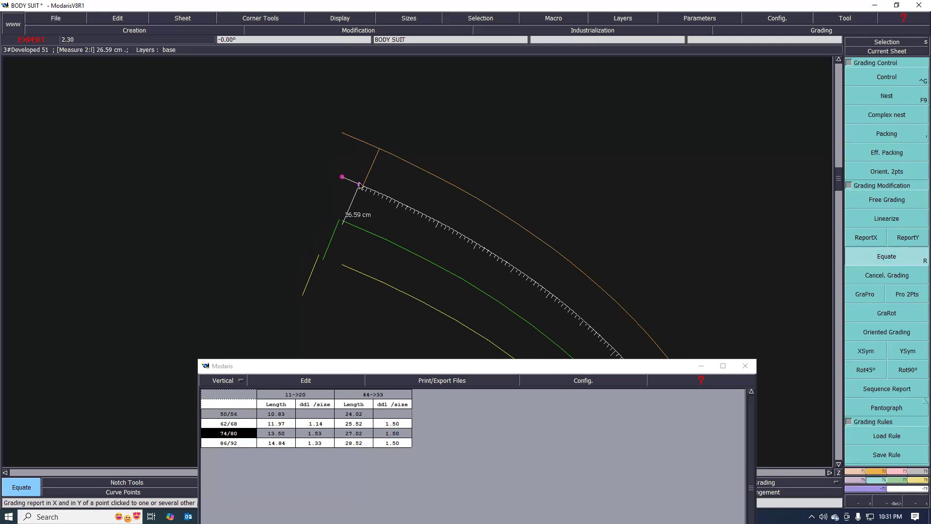
{"action": "left_click", "coordinate": [359, 185]}
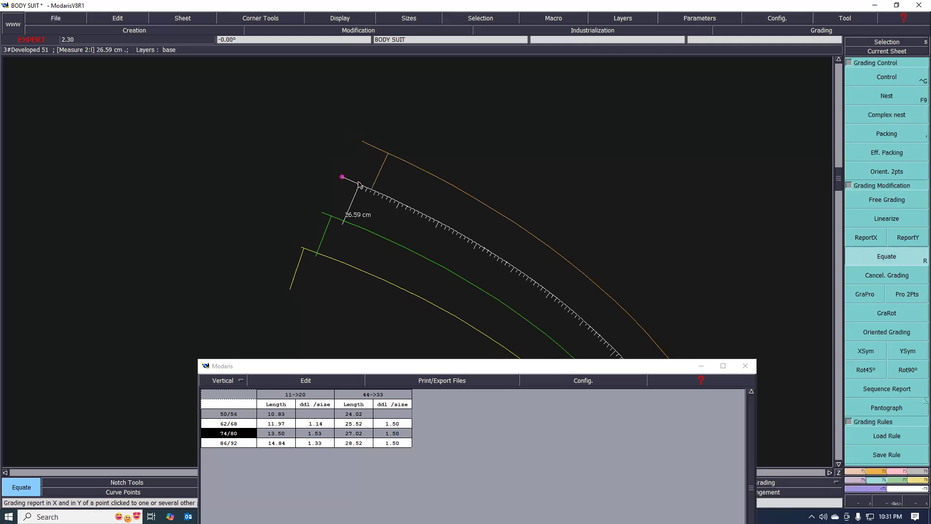
Reapply the developed point's grading to the selected upper endpoint several times, undo the last Equate, and check the nested curve ends
{"action": "left_click", "coordinate": [359, 185]}
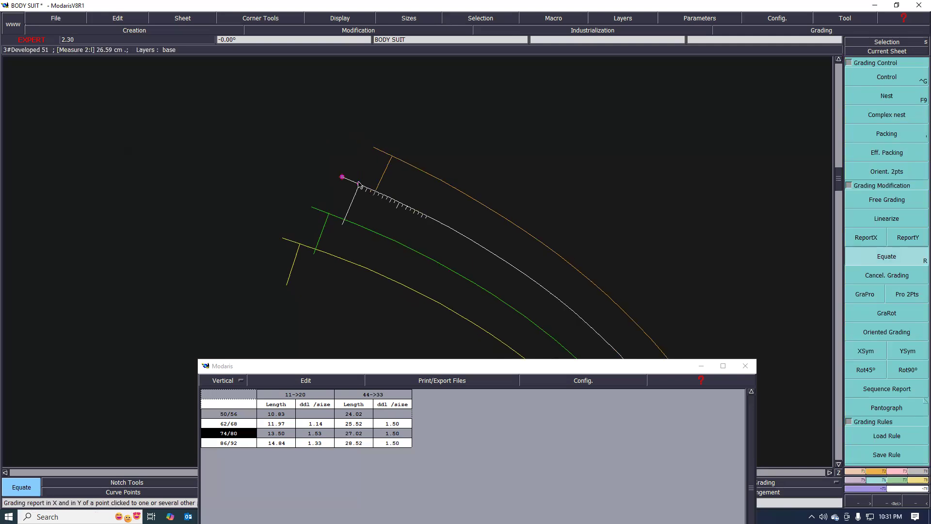
{"action": "left_click", "coordinate": [359, 184]}
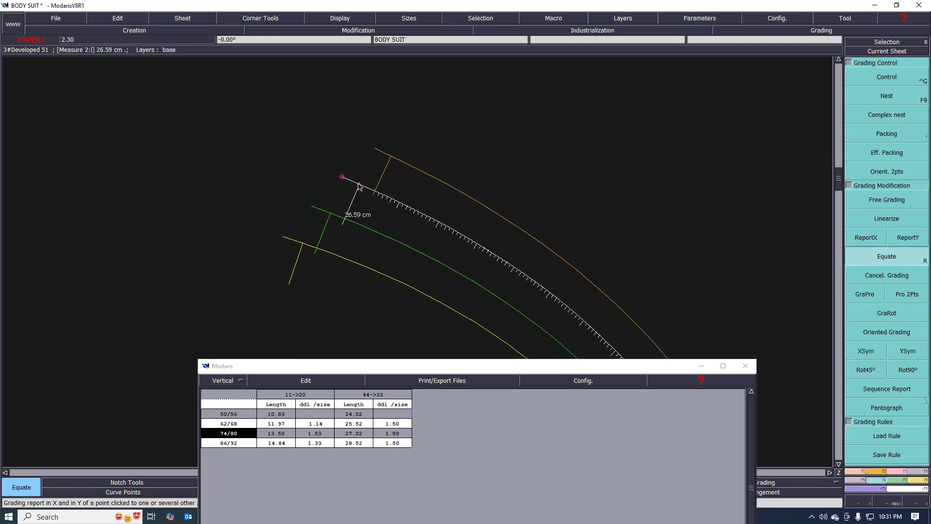
{"action": "left_click", "coordinate": [360, 185]}
{"action": "left_click", "coordinate": [359, 185]}
{"action": "left_click", "coordinate": [359, 187]}
{"action": "key", "text": "ctrl+z"}
{"action": "scroll", "coordinate": [342, 226], "scroll_direction": "up", "scroll_amount": 1}
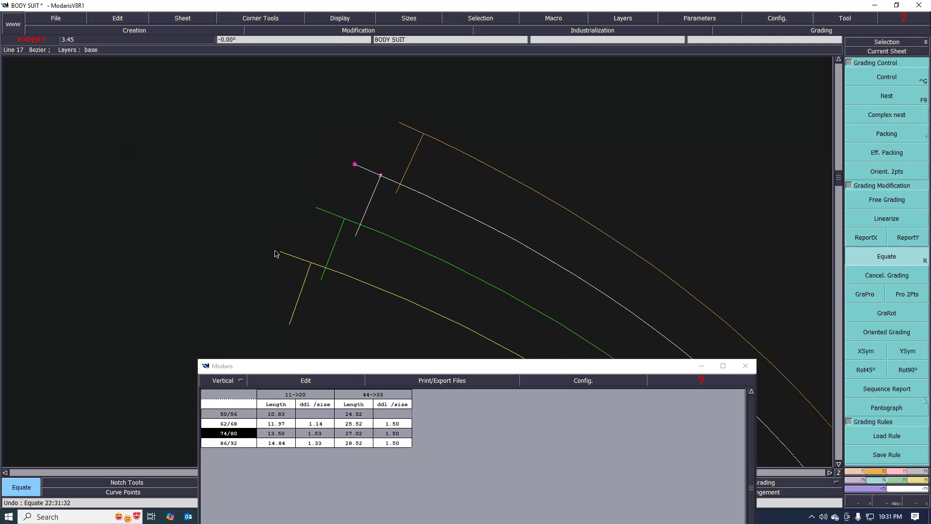
{"action": "scroll", "coordinate": [328, 198], "scroll_direction": "down", "scroll_amount": 1}
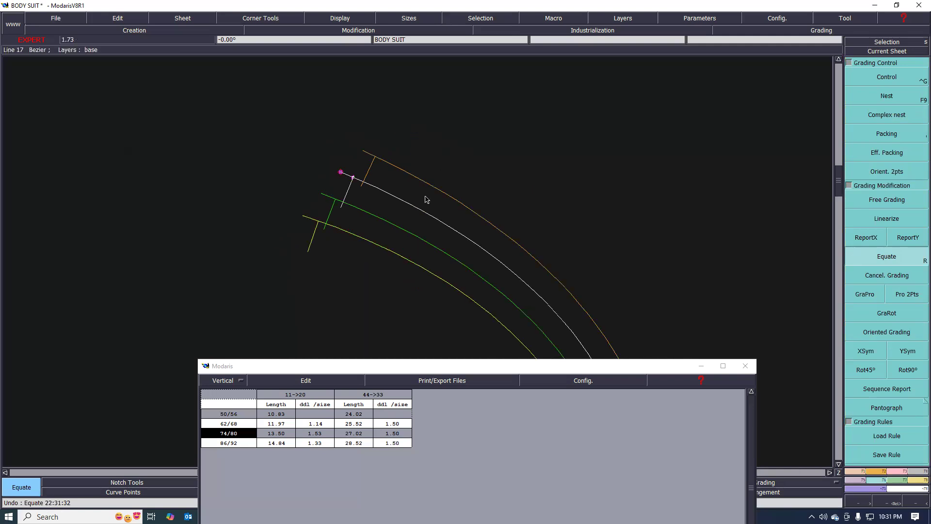
{"action": "scroll", "coordinate": [322, 197], "scroll_direction": "down", "scroll_amount": 1}
{"action": "scroll", "coordinate": [363, 190], "scroll_direction": "up", "scroll_amount": 1}
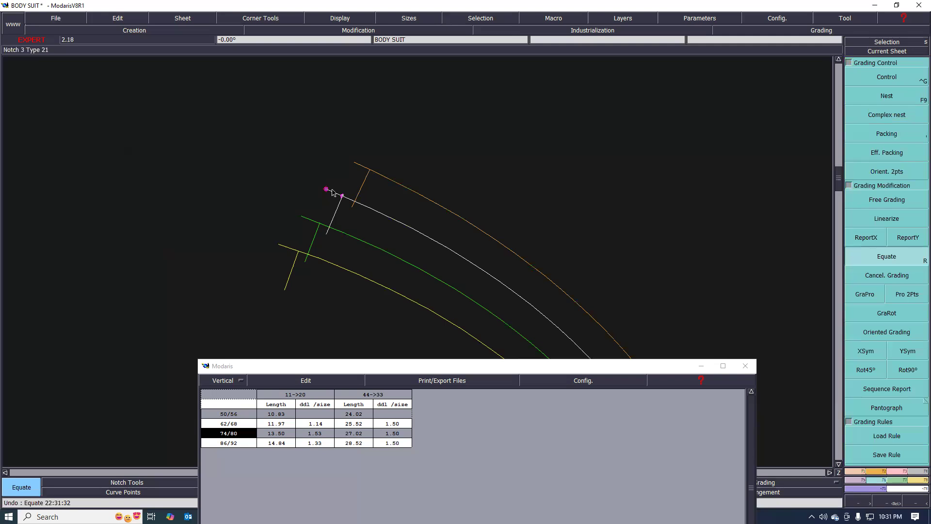
{"action": "scroll", "coordinate": [310, 181], "scroll_direction": "down", "scroll_amount": 1}
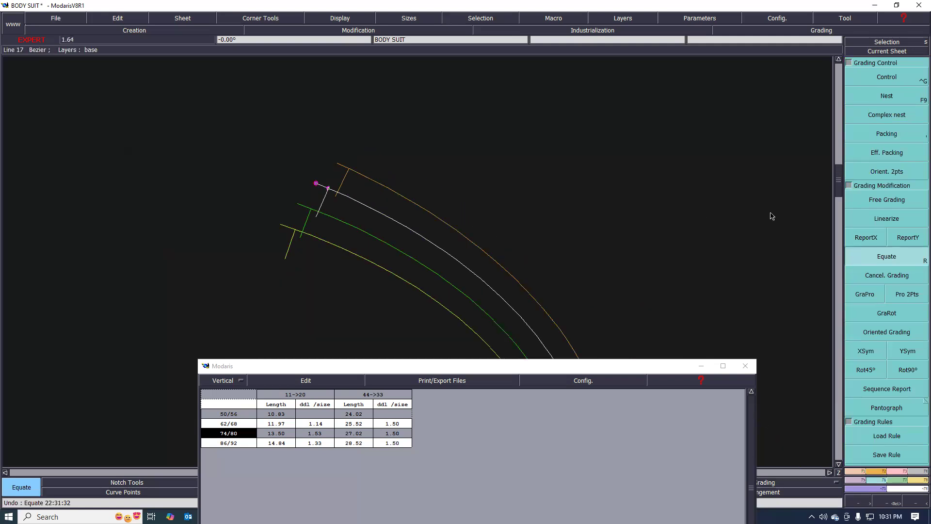
Try reshaping the developed point on the upper horizontal line to about 26.96 cm along the measured length
{"action": "scroll", "coordinate": [799, 213], "scroll_direction": "down", "scroll_amount": 1}
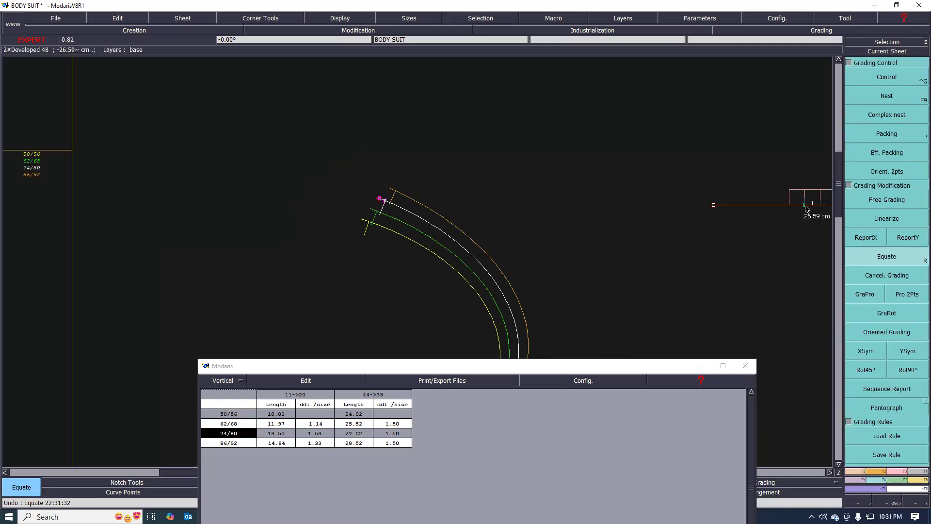
{"action": "key", "text": "r"}
{"action": "left_click", "coordinate": [805, 205]}
{"action": "key", "text": "Down"}
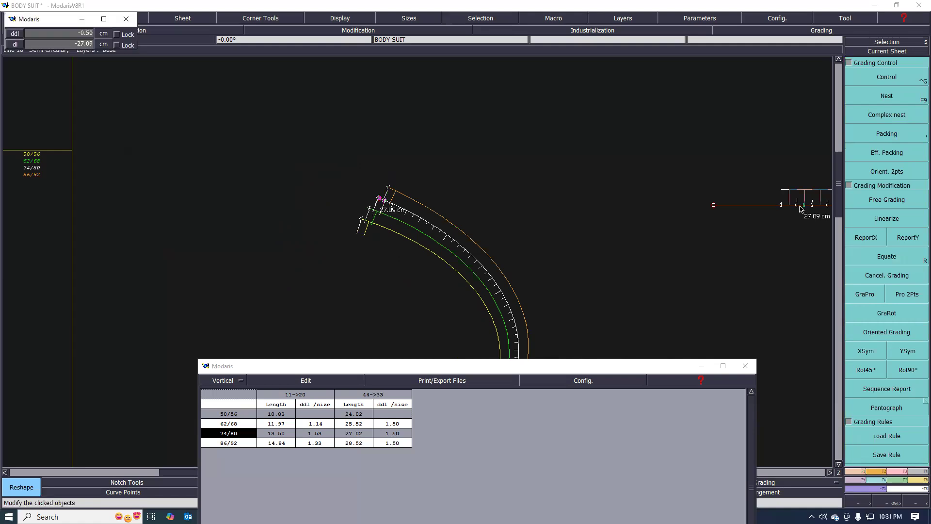
{"action": "left_click", "coordinate": [800, 210]}
Examine the gap between the notch and the Bezier curve's upper endpoint in the base size and the nested sizes
{"action": "scroll", "coordinate": [402, 202], "scroll_direction": "up", "scroll_amount": 2}
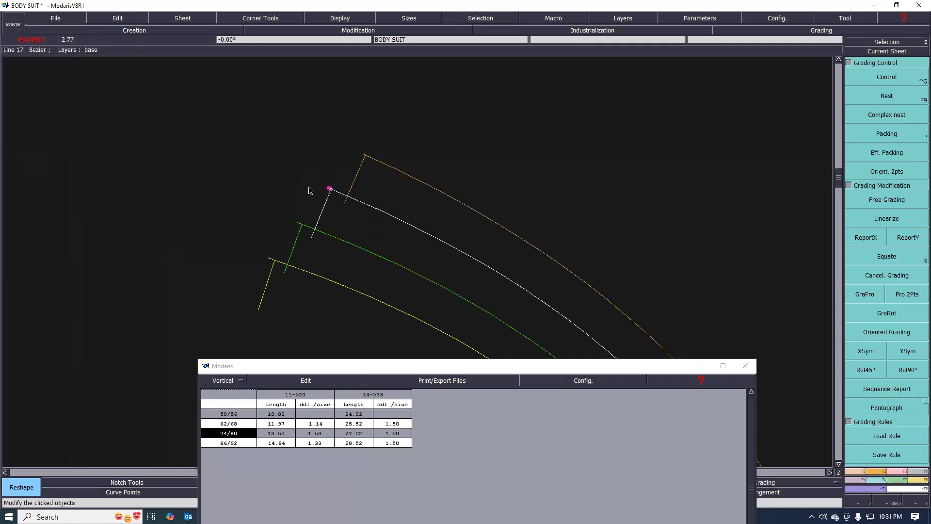
{"action": "scroll", "coordinate": [383, 189], "scroll_direction": "up", "scroll_amount": 1}
{"action": "scroll", "coordinate": [392, 179], "scroll_direction": "down", "scroll_amount": 1}
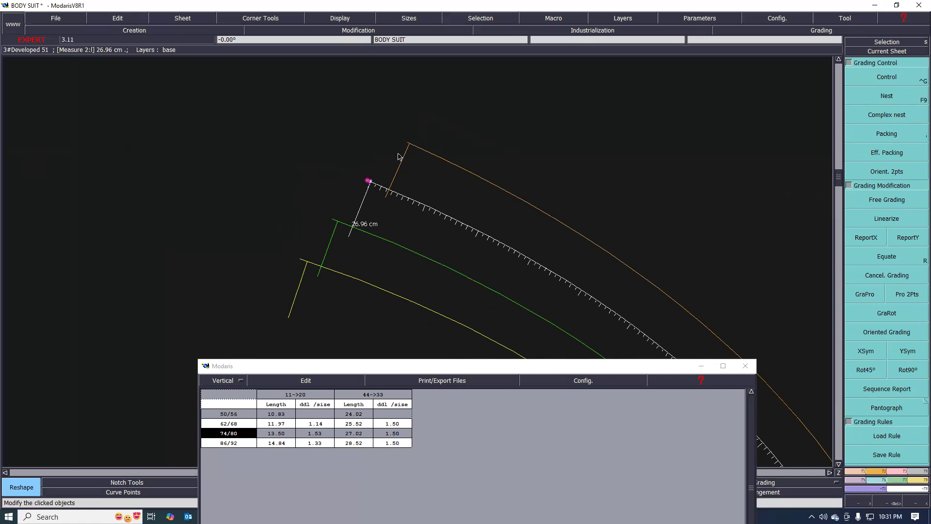
{"action": "scroll", "coordinate": [369, 180], "scroll_direction": "down", "scroll_amount": 1}
{"action": "scroll", "coordinate": [368, 180], "scroll_direction": "down", "scroll_amount": 1}
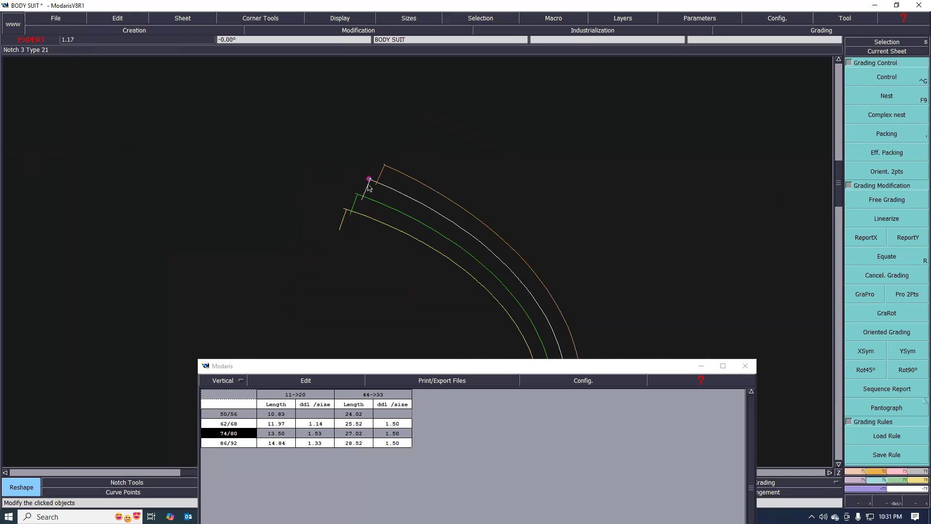
{"action": "scroll", "coordinate": [368, 185], "scroll_direction": "up", "scroll_amount": 2}
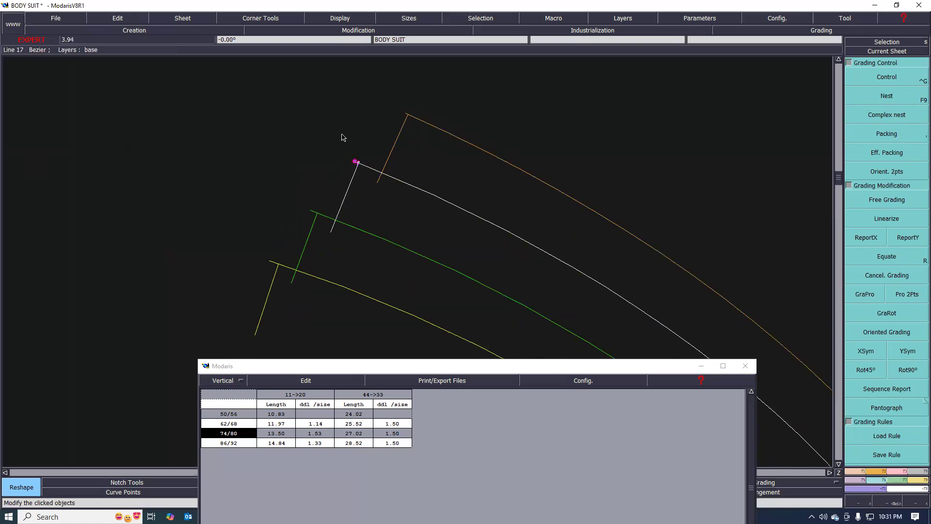
{"action": "scroll", "coordinate": [341, 189], "scroll_direction": "up", "scroll_amount": 1}
{"action": "scroll", "coordinate": [354, 165], "scroll_direction": "up", "scroll_amount": 1}
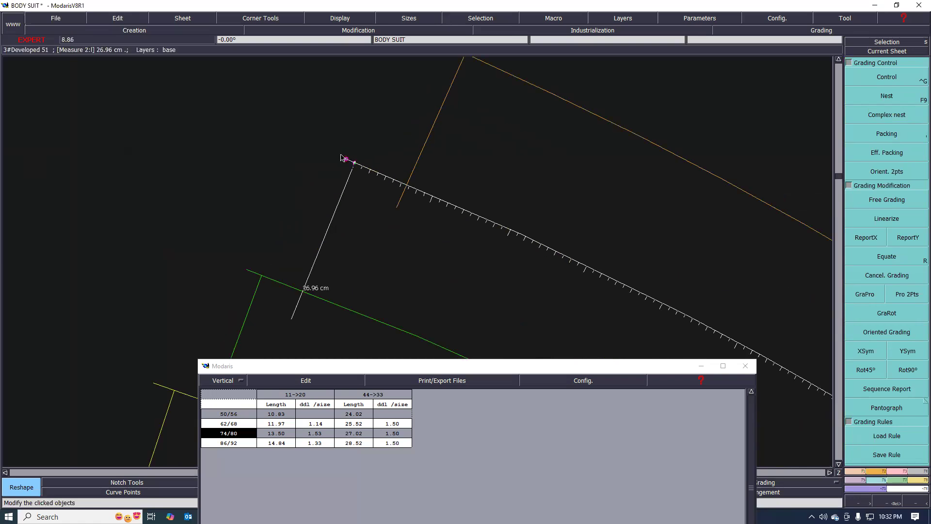
{"action": "scroll", "coordinate": [334, 161], "scroll_direction": "up", "scroll_amount": 2}
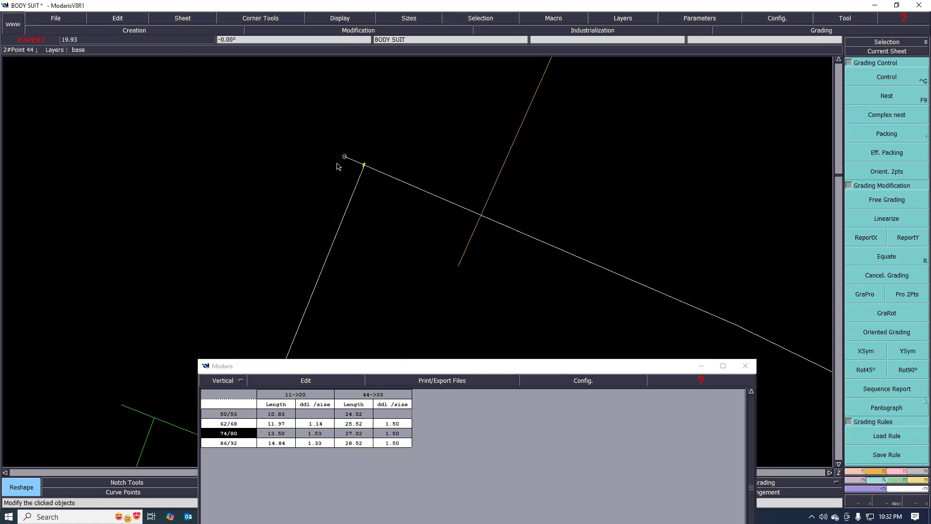
{"action": "scroll", "coordinate": [341, 165], "scroll_direction": "up", "scroll_amount": 1}
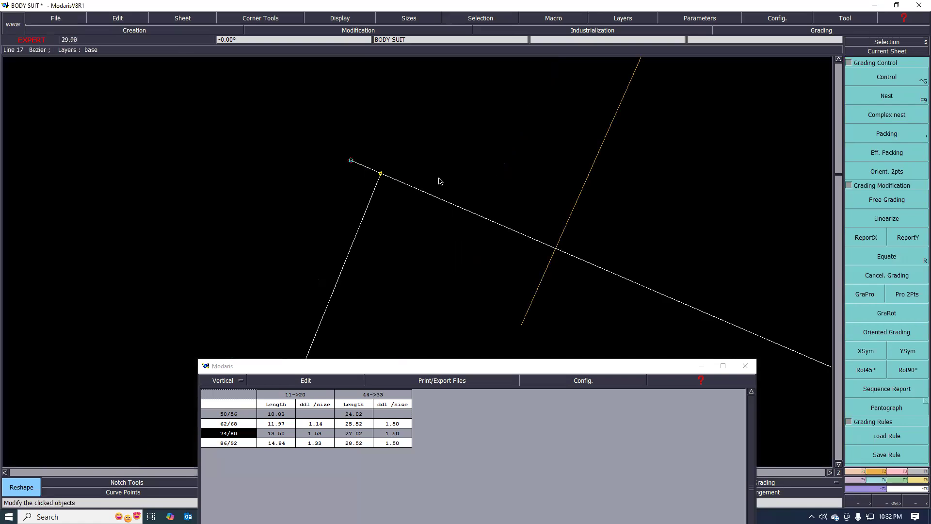
{"action": "scroll", "coordinate": [595, 186], "scroll_direction": "up", "scroll_amount": 1}
{"action": "scroll", "coordinate": [340, 192], "scroll_direction": "down", "scroll_amount": 1}
{"action": "scroll", "coordinate": [360, 196], "scroll_direction": "up", "scroll_amount": 1}
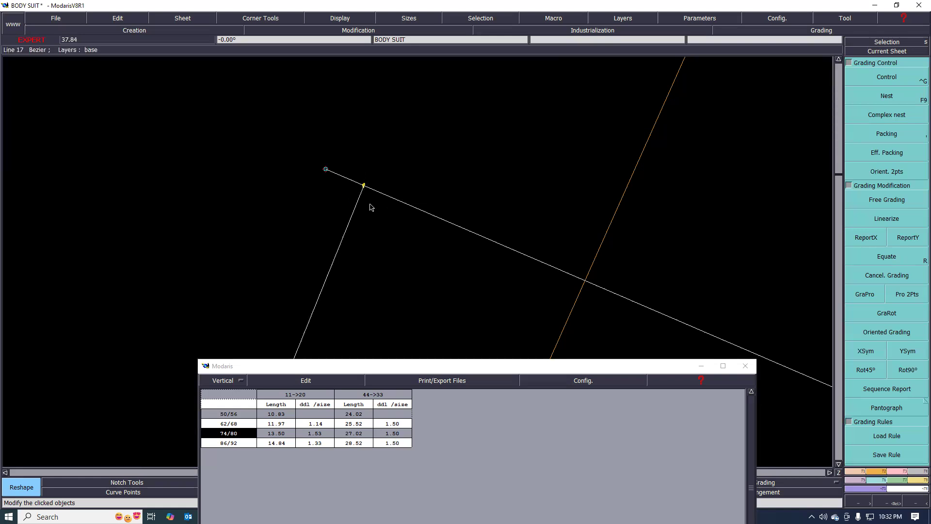
{"action": "scroll", "coordinate": [360, 203], "scroll_direction": "down", "scroll_amount": 1}
{"action": "scroll", "coordinate": [359, 210], "scroll_direction": "down", "scroll_amount": 2}
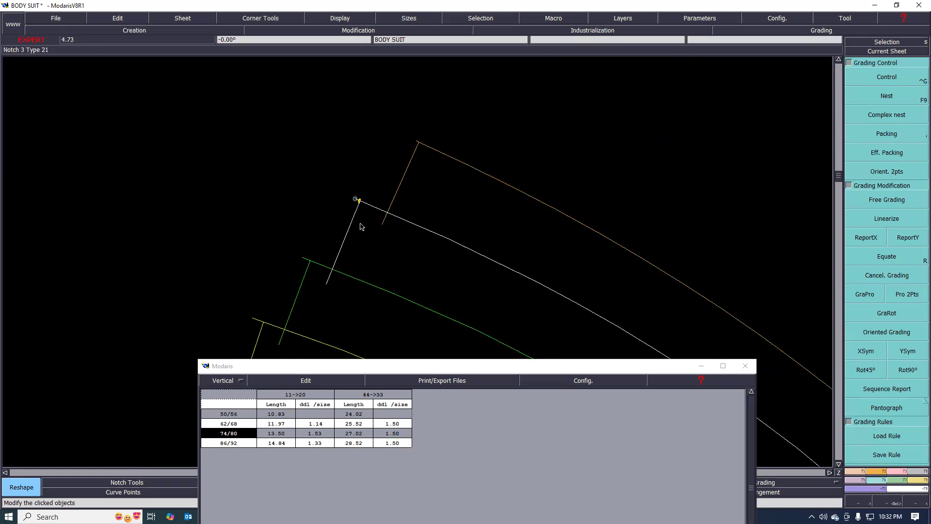
{"action": "scroll", "coordinate": [360, 220], "scroll_direction": "up", "scroll_amount": 1}
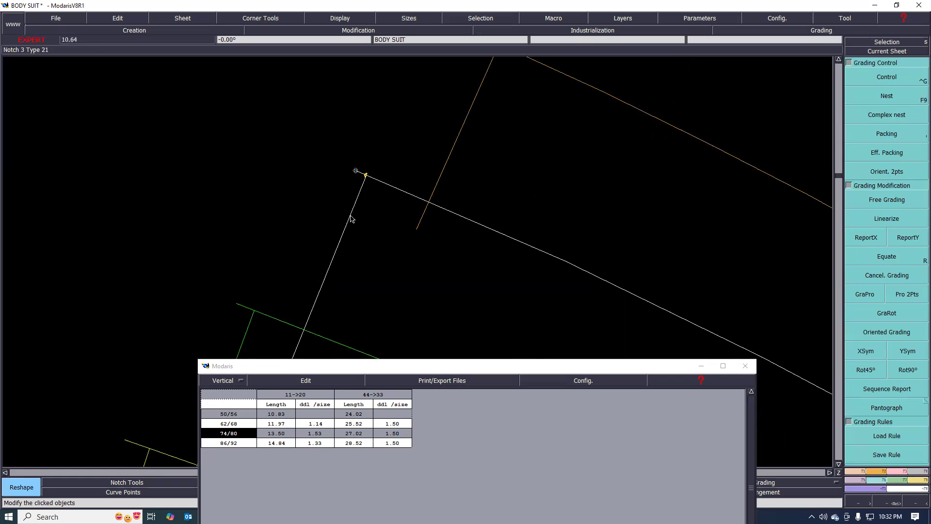
{"action": "scroll", "coordinate": [358, 179], "scroll_direction": "up", "scroll_amount": 1}
{"action": "scroll", "coordinate": [347, 188], "scroll_direction": "down", "scroll_amount": 1}
{"action": "scroll", "coordinate": [353, 191], "scroll_direction": "down", "scroll_amount": 1}
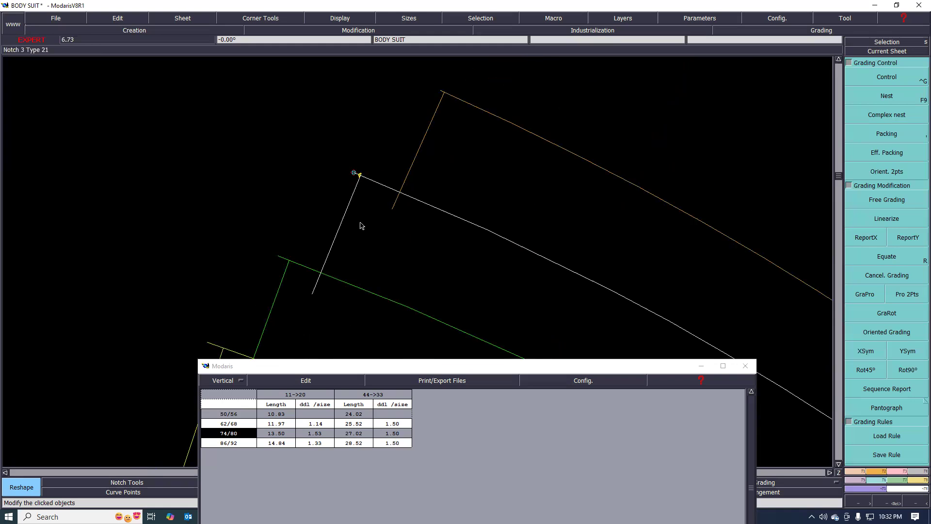
{"action": "scroll", "coordinate": [393, 135], "scroll_direction": "down", "scroll_amount": 1}
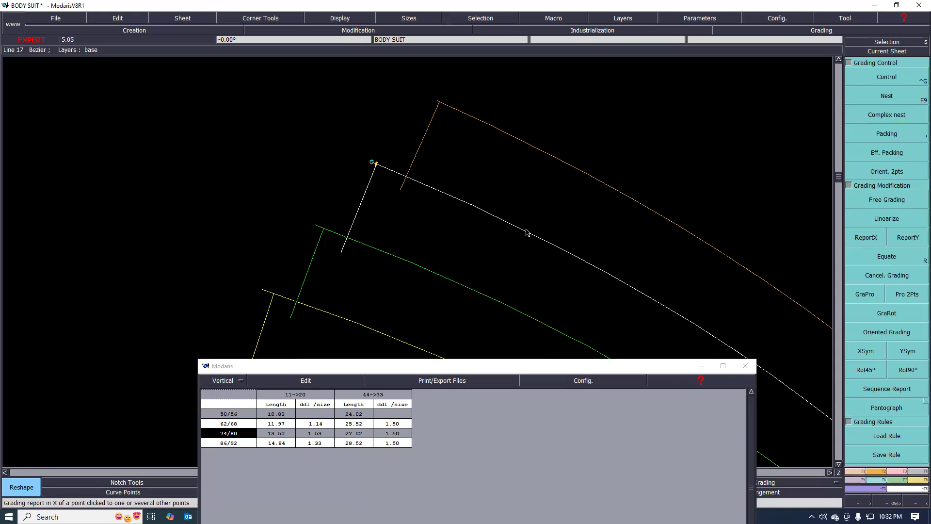
Undo the Reshape, Equate and notch operations on the Bezier curve, restoring only the developed point's earlier Reshape
{"action": "scroll", "coordinate": [531, 230], "scroll_direction": "down", "scroll_amount": 2}
{"action": "key", "text": "ctrl+z"}
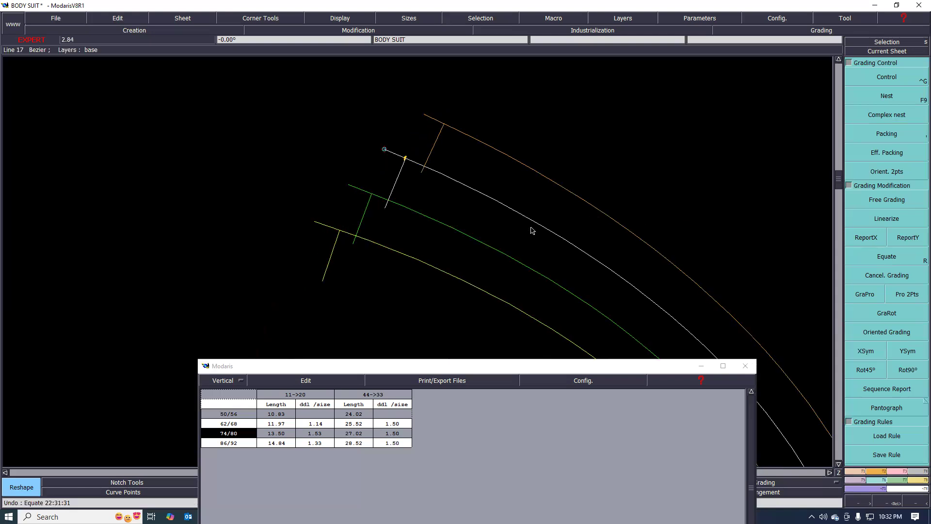
{"action": "key", "text": "ctrl+z"}
{"action": "key", "text": "ctrl+z"}
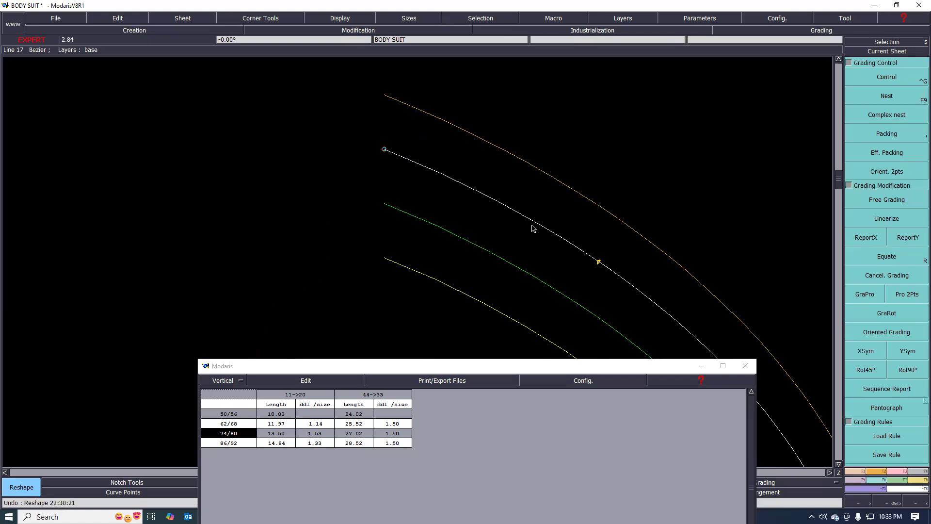
{"action": "key", "text": "ctrl+z"}
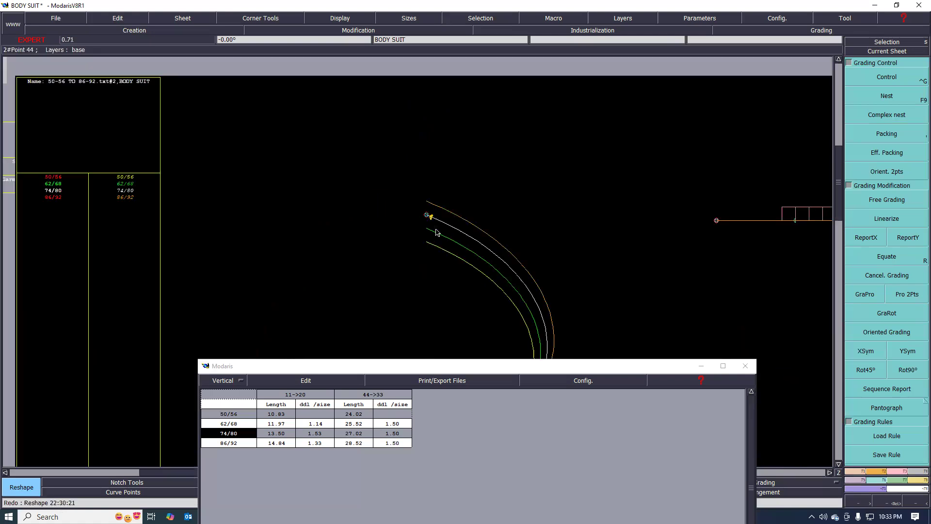
Add a type 21 notch at the developed point near the Bezier curve's upper endpoint
{"action": "scroll", "coordinate": [431, 202], "scroll_direction": "up", "scroll_amount": 1}
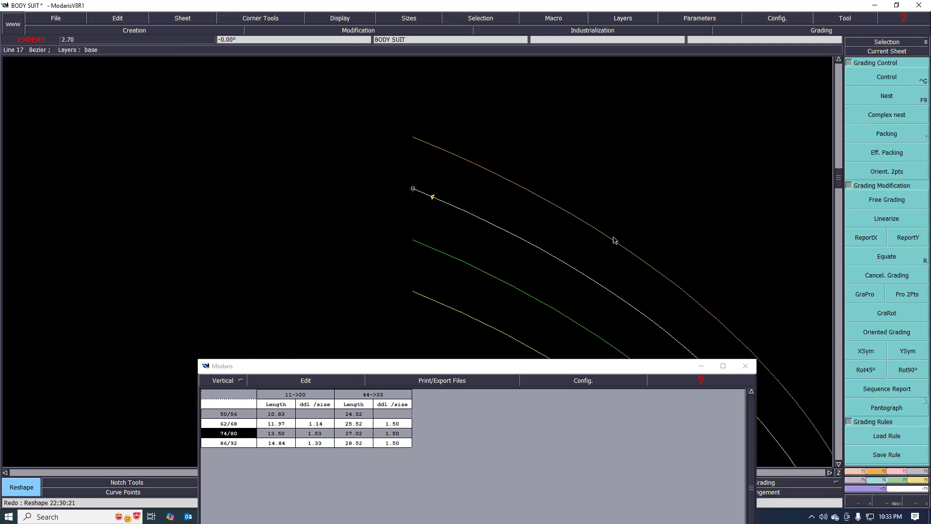
{"action": "scroll", "coordinate": [446, 199], "scroll_direction": "up", "scroll_amount": 7}
{"action": "key", "text": "n"}
{"action": "left_click", "coordinate": [415, 196]}
{"action": "scroll", "coordinate": [377, 226], "scroll_direction": "down", "scroll_amount": 6}
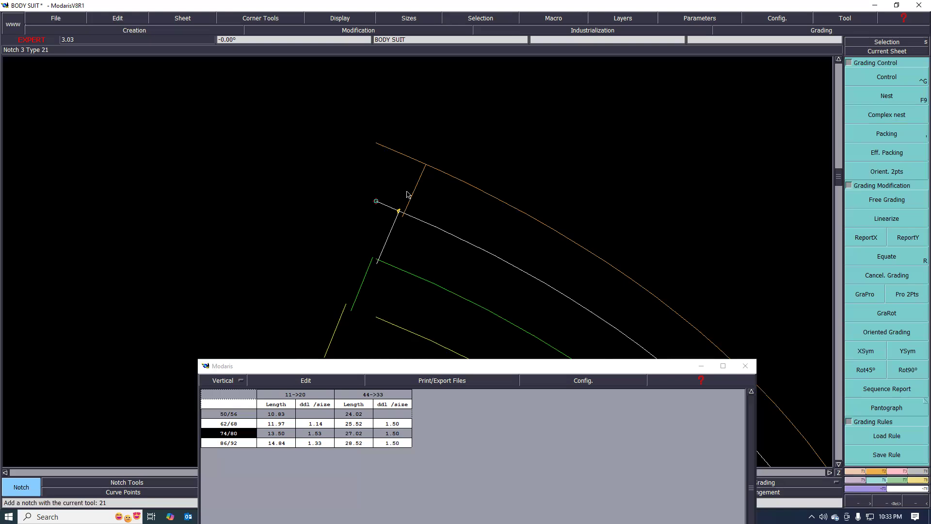
Compare the graded notch positions with the upper ends of the nested Bezier curves and the upper measured line
{"action": "scroll", "coordinate": [420, 203], "scroll_direction": "down", "scroll_amount": 2}
{"action": "scroll", "coordinate": [419, 202], "scroll_direction": "down", "scroll_amount": 1}
{"action": "scroll", "coordinate": [518, 203], "scroll_direction": "up", "scroll_amount": 1}
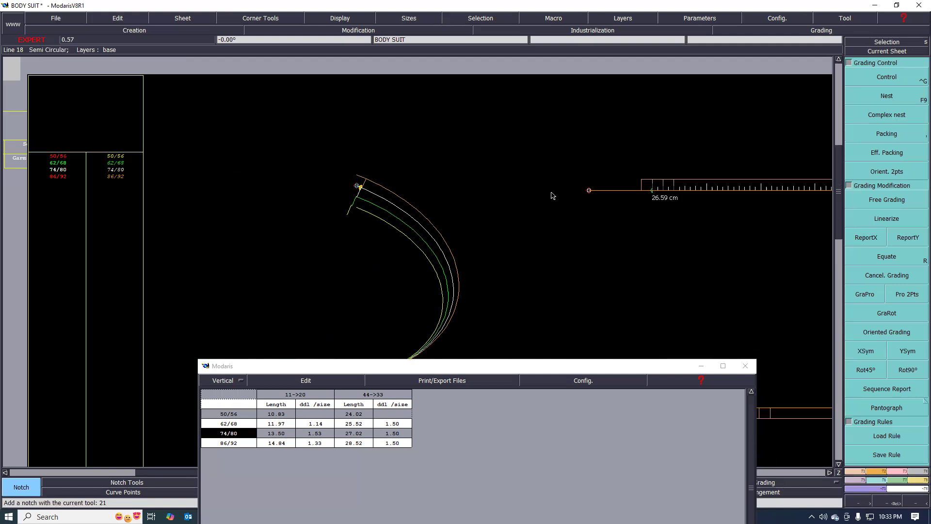
{"action": "scroll", "coordinate": [557, 190], "scroll_direction": "down", "scroll_amount": 2}
{"action": "scroll", "coordinate": [486, 176], "scroll_direction": "up", "scroll_amount": 2}
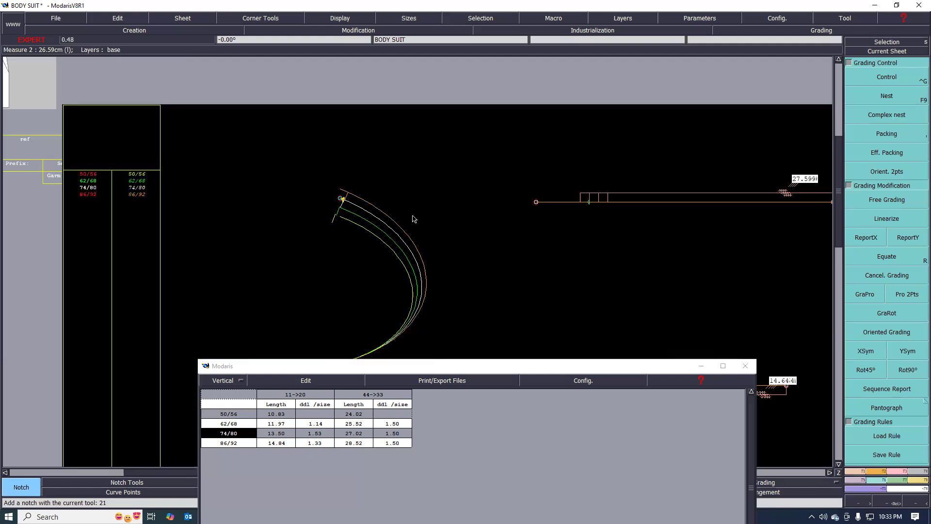
{"action": "scroll", "coordinate": [413, 216], "scroll_direction": "up", "scroll_amount": 1}
{"action": "scroll", "coordinate": [422, 187], "scroll_direction": "up", "scroll_amount": 1}
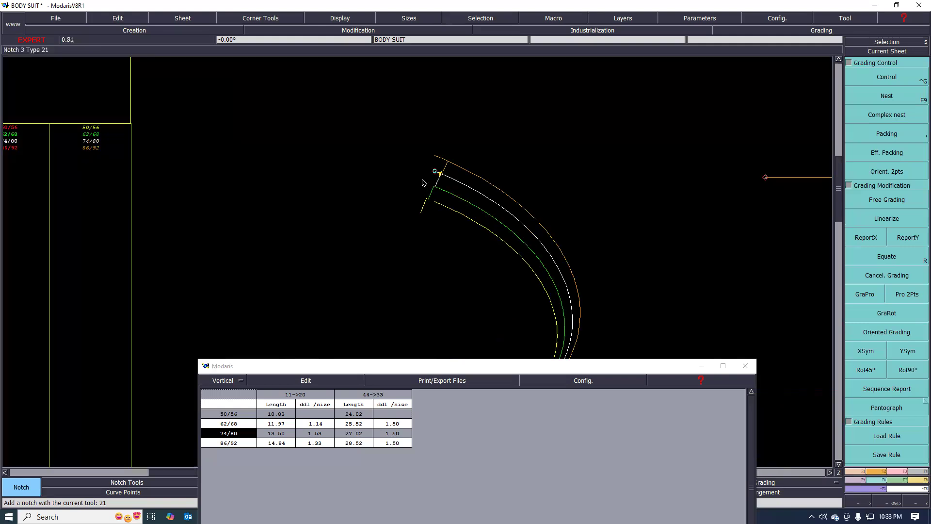
{"action": "scroll", "coordinate": [422, 184], "scroll_direction": "down", "scroll_amount": 1}
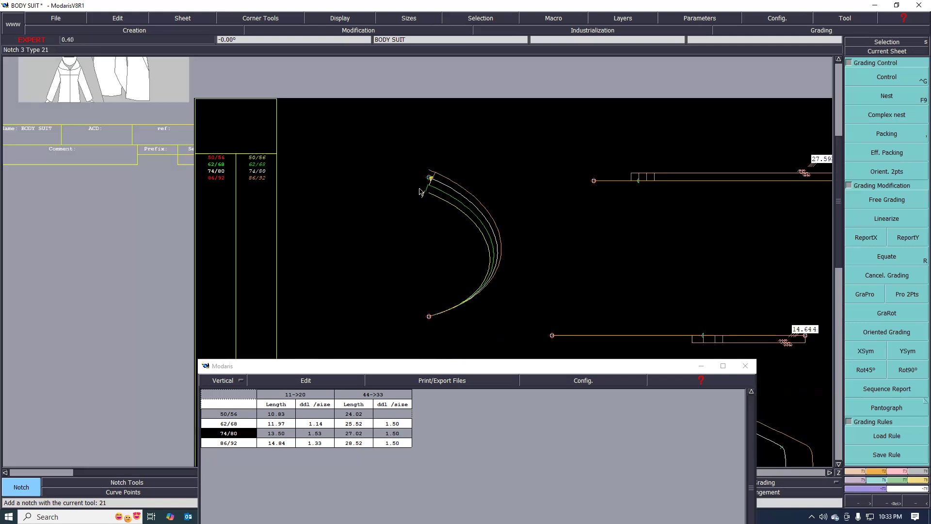
{"action": "scroll", "coordinate": [426, 187], "scroll_direction": "up", "scroll_amount": 1}
{"action": "scroll", "coordinate": [440, 184], "scroll_direction": "up", "scroll_amount": 1}
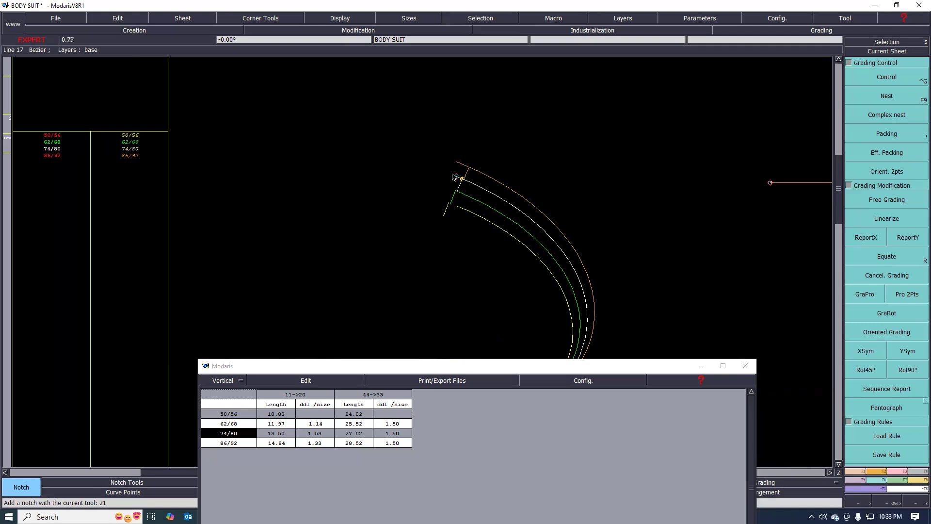
{"action": "scroll", "coordinate": [420, 194], "scroll_direction": "down", "scroll_amount": 3}
{"action": "scroll", "coordinate": [426, 189], "scroll_direction": "up", "scroll_amount": 4}
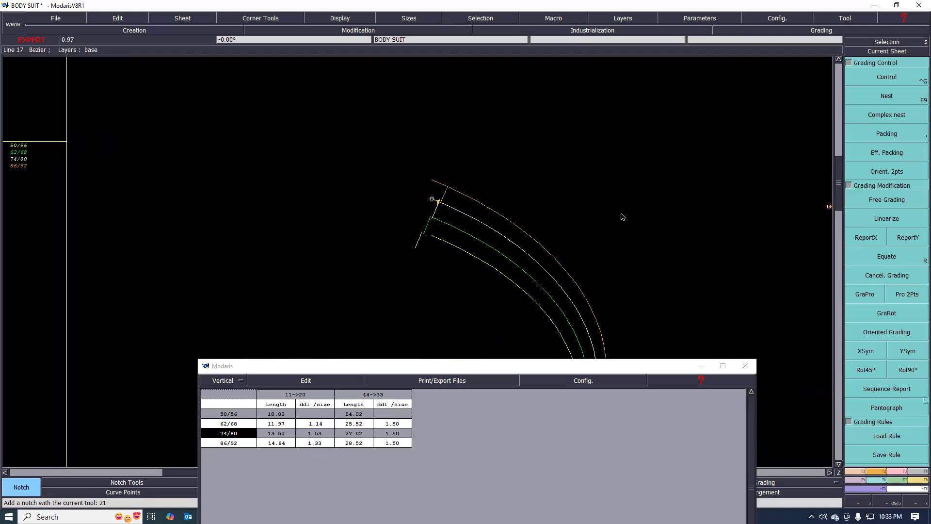
Clear the size length table off the drawing area so that the full nested curve is uncovered
{"action": "left_click", "coordinate": [625, 371]}
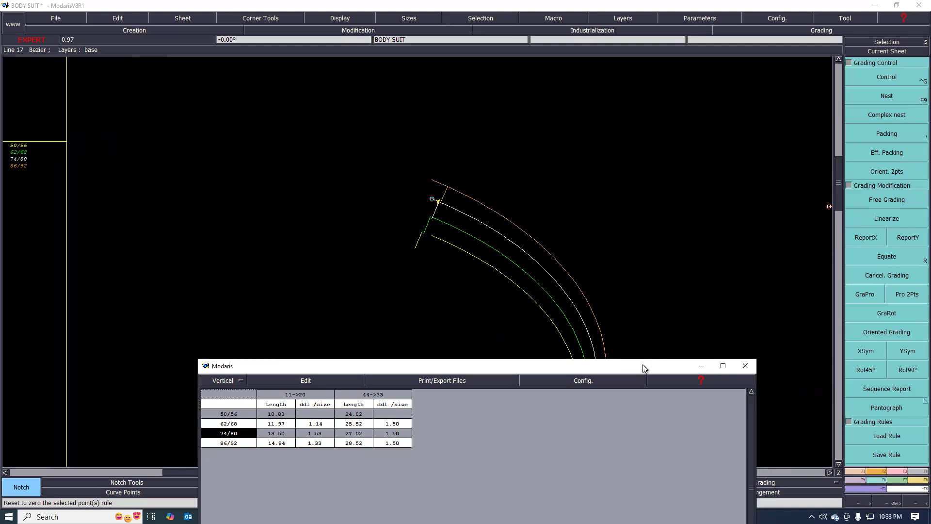
{"action": "left_click_drag", "start_coordinate": [643, 364], "coordinate": [683, 307]}
{"action": "left_click", "coordinate": [490, 219]}
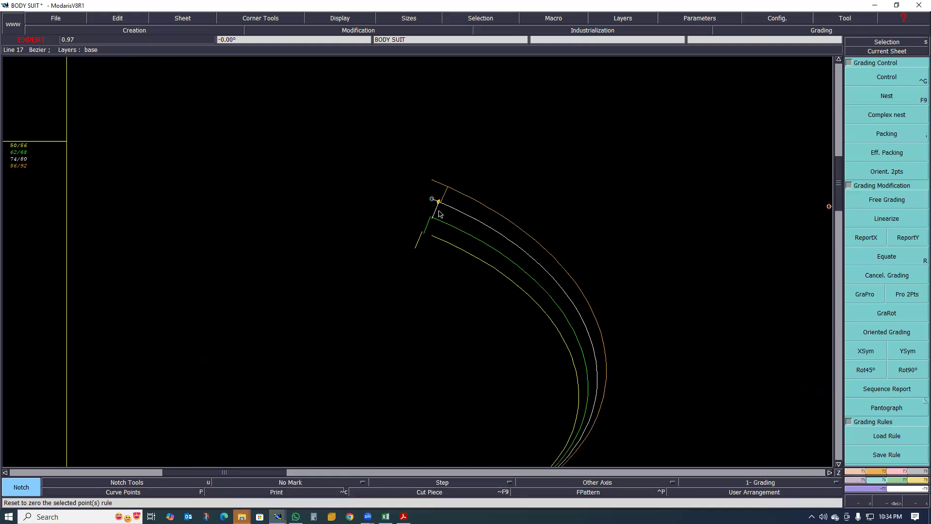
Report the notched developed point's Y grading onto the Bezier curve's upper endpoint with ReportY, applying it several times
{"action": "scroll", "coordinate": [454, 229], "scroll_direction": "down", "scroll_amount": 3}
{"action": "scroll", "coordinate": [484, 221], "scroll_direction": "up", "scroll_amount": 3}
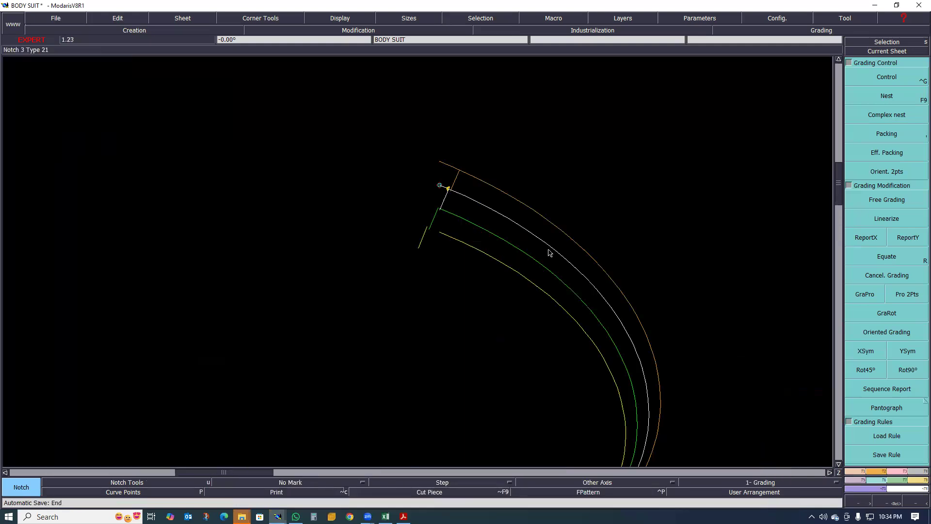
{"action": "scroll", "coordinate": [478, 239], "scroll_direction": "down", "scroll_amount": 2}
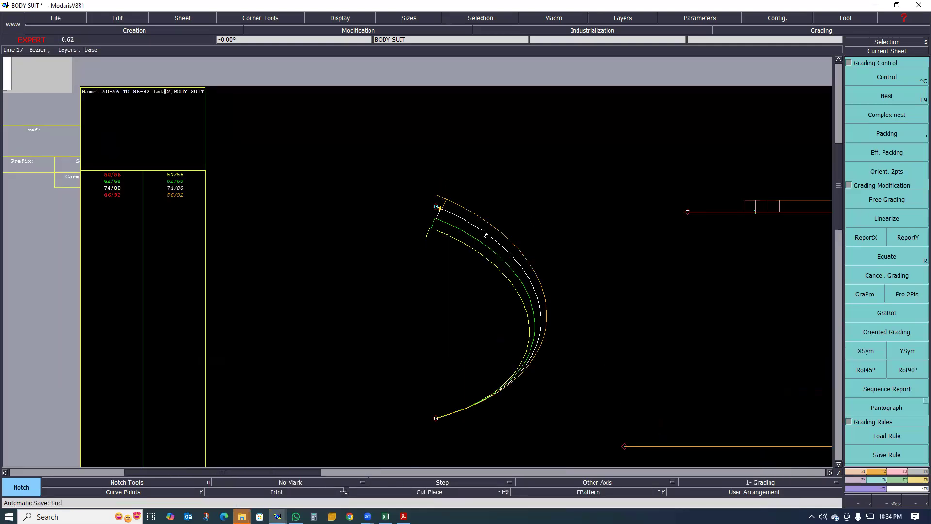
{"action": "left_click", "coordinate": [858, 353]}
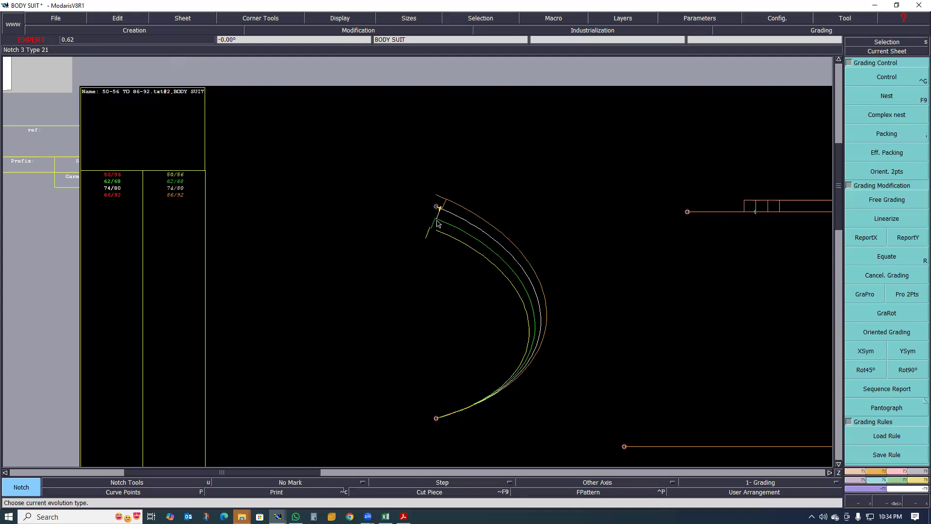
{"action": "scroll", "coordinate": [421, 245], "scroll_direction": "up", "scroll_amount": 2}
{"action": "scroll", "coordinate": [407, 243], "scroll_direction": "down", "scroll_amount": 1}
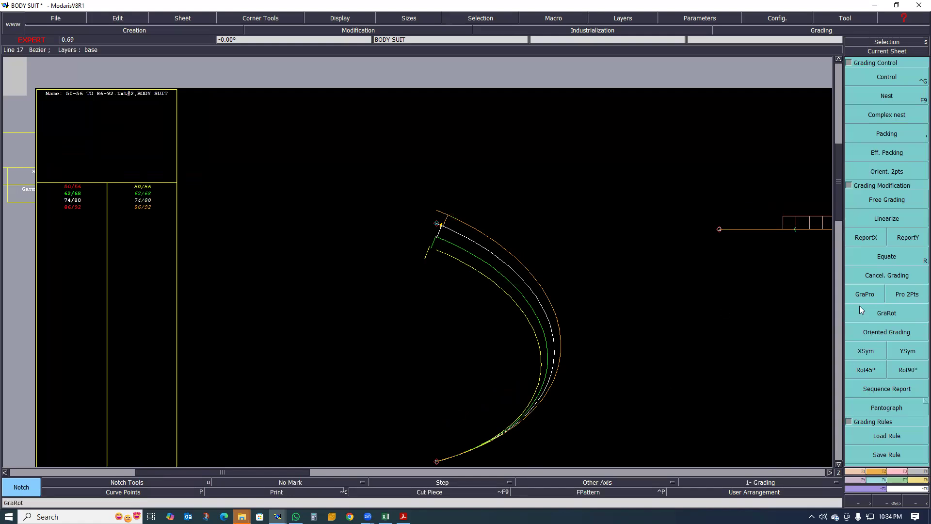
{"action": "left_click", "coordinate": [899, 241]}
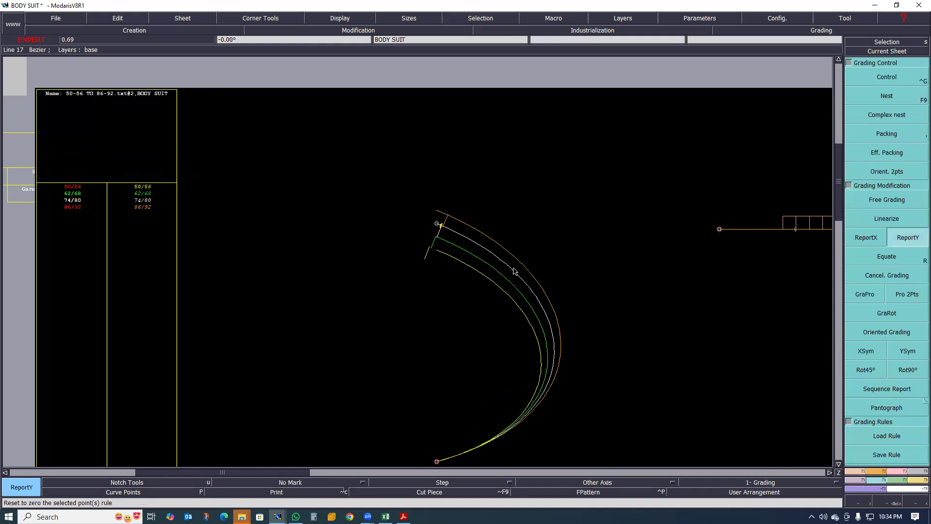
{"action": "left_click", "coordinate": [439, 231]}
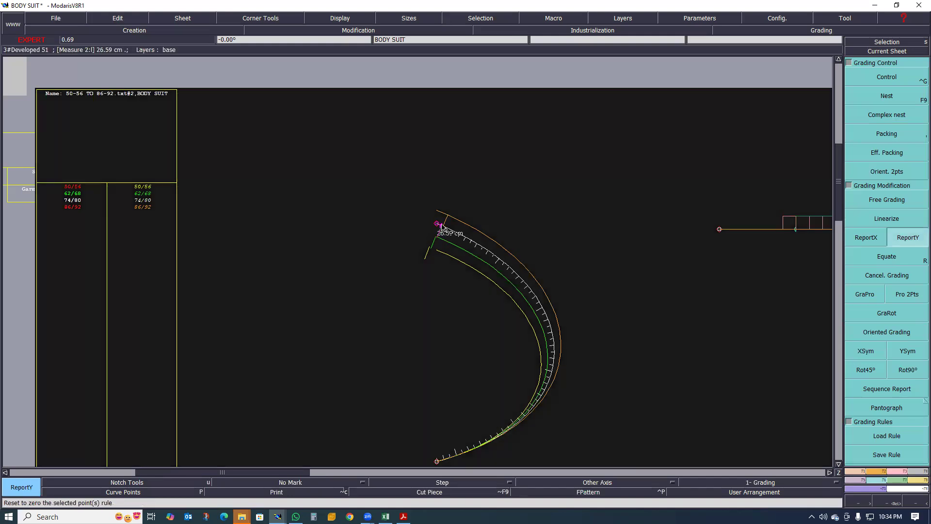
{"action": "left_click", "coordinate": [442, 227]}
{"action": "left_click", "coordinate": [441, 227]}
{"action": "left_click", "coordinate": [441, 227]}
{"action": "left_click", "coordinate": [442, 227]}
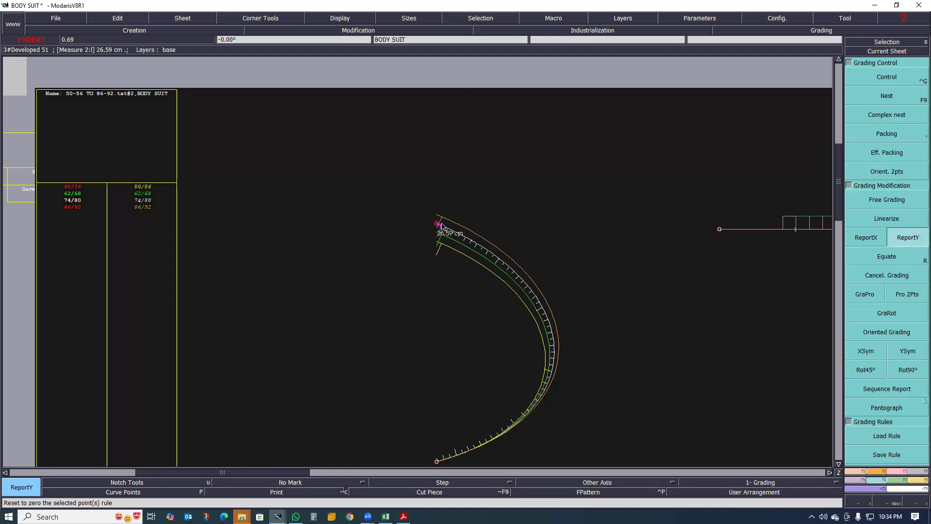
{"action": "scroll", "coordinate": [429, 233], "scroll_direction": "up", "scroll_amount": 3}
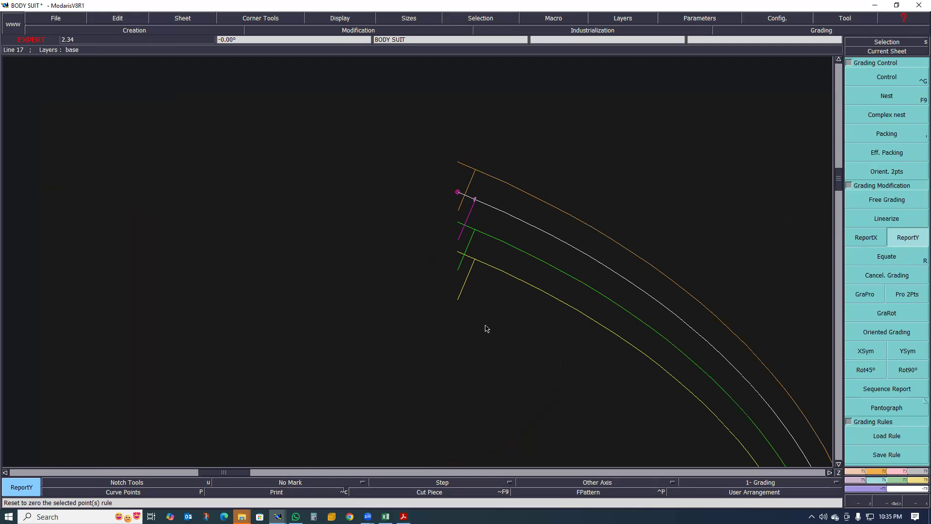
Examine the graded notches at the upper ends of the nested Bezier curves, clearing the point selection
{"action": "scroll", "coordinate": [421, 271], "scroll_direction": "down", "scroll_amount": 2}
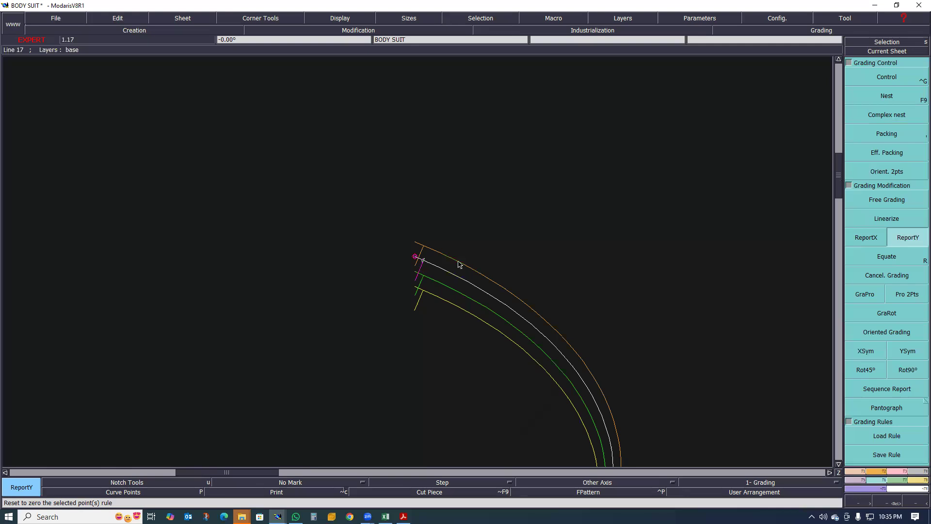
{"action": "scroll", "coordinate": [407, 277], "scroll_direction": "down", "scroll_amount": 3}
{"action": "scroll", "coordinate": [442, 249], "scroll_direction": "up", "scroll_amount": 3}
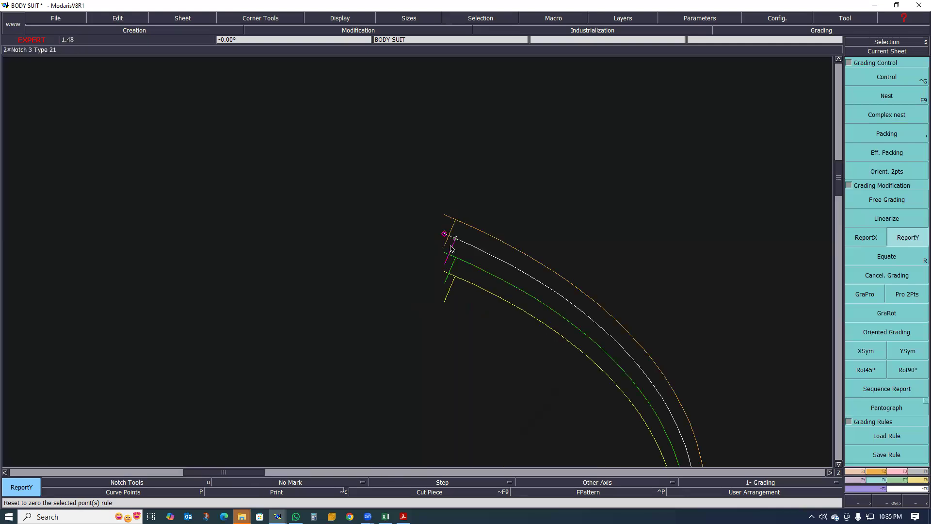
{"action": "scroll", "coordinate": [452, 248], "scroll_direction": "up", "scroll_amount": 1}
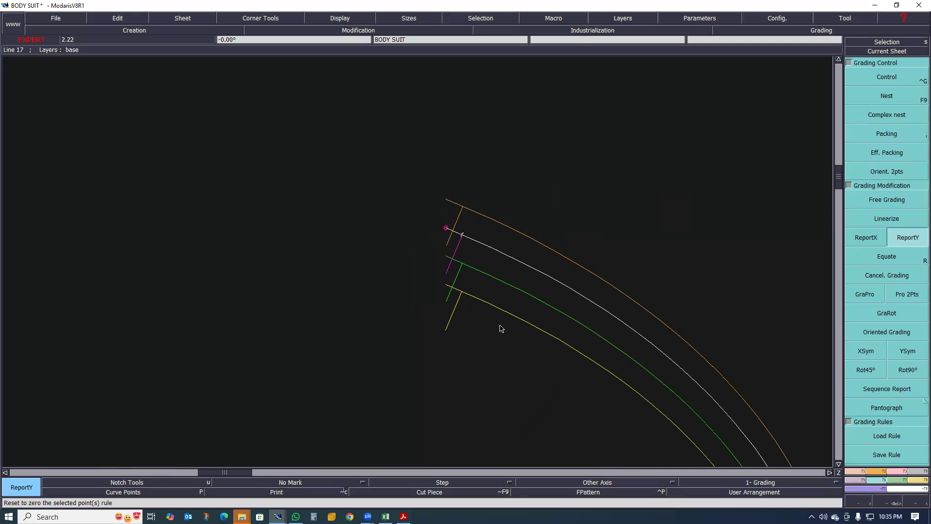
{"action": "scroll", "coordinate": [388, 263], "scroll_direction": "down", "scroll_amount": 1}
{"action": "left_click", "coordinate": [390, 248]}
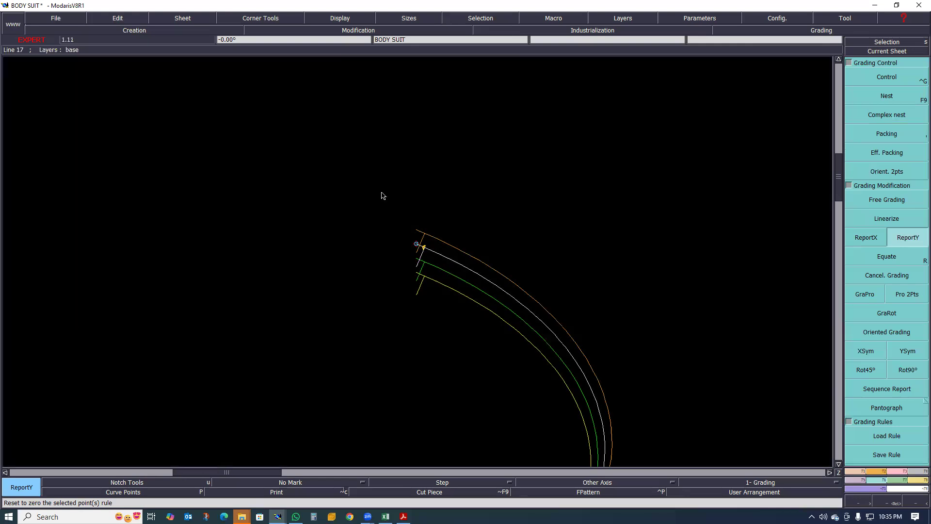
{"action": "scroll", "coordinate": [391, 250], "scroll_direction": "up", "scroll_amount": 1}
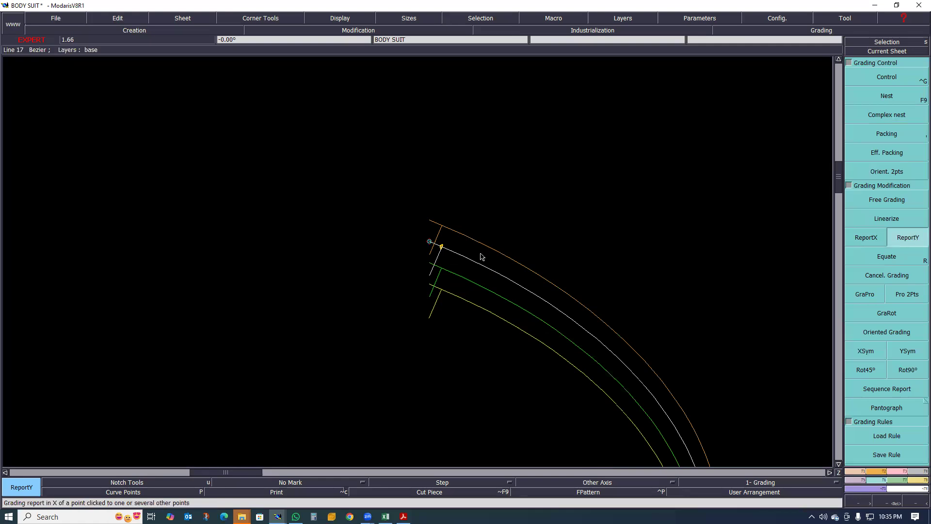
Review the whole body suit sheet, comparing the nested Bezier curve, the two measured lines and the graded piece
{"action": "scroll", "coordinate": [521, 261], "scroll_direction": "down", "scroll_amount": 4}
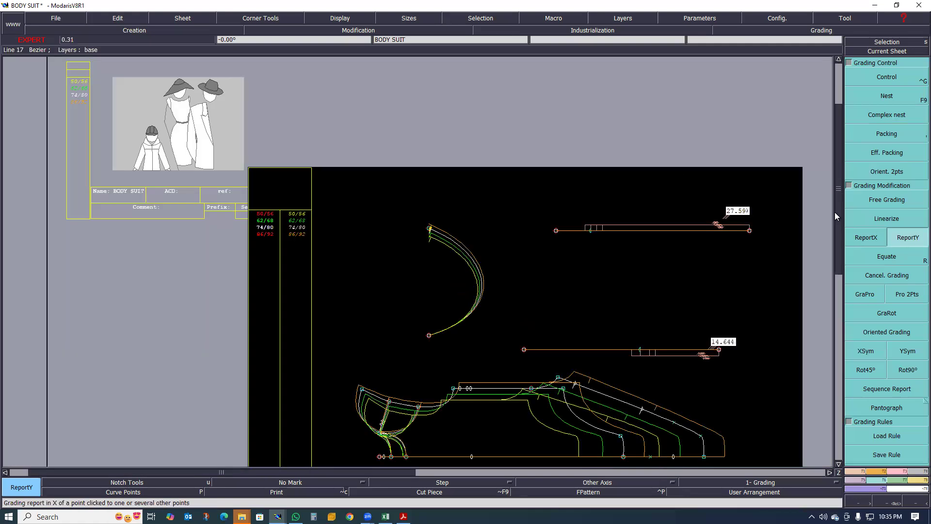
{"action": "scroll", "coordinate": [582, 178], "scroll_direction": "up", "scroll_amount": 1}
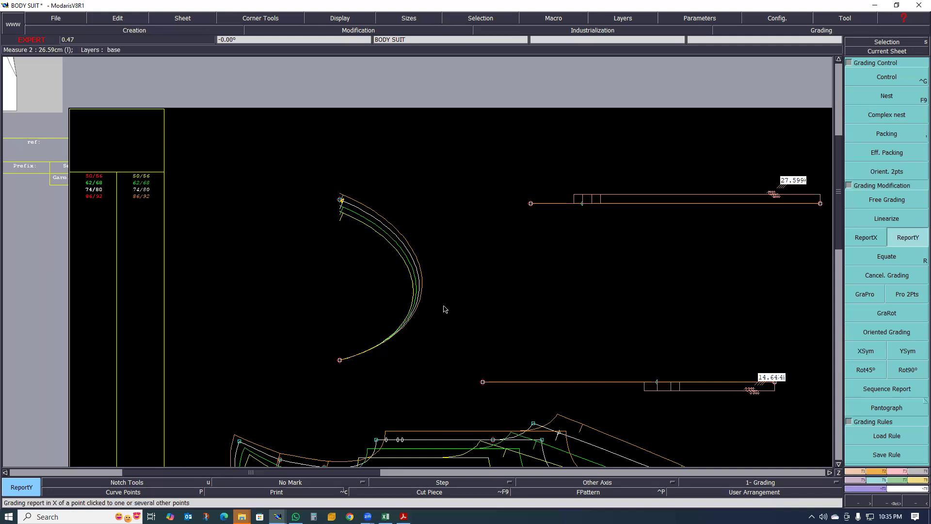
{"action": "scroll", "coordinate": [423, 272], "scroll_direction": "down", "scroll_amount": 4}
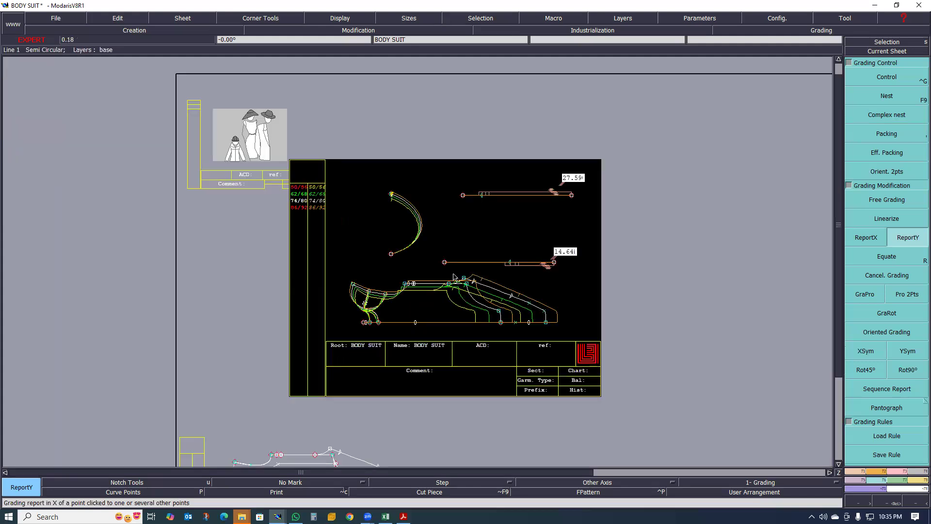
{"action": "scroll", "coordinate": [475, 283], "scroll_direction": "up", "scroll_amount": 5}
{"action": "scroll", "coordinate": [441, 280], "scroll_direction": "down", "scroll_amount": 1}
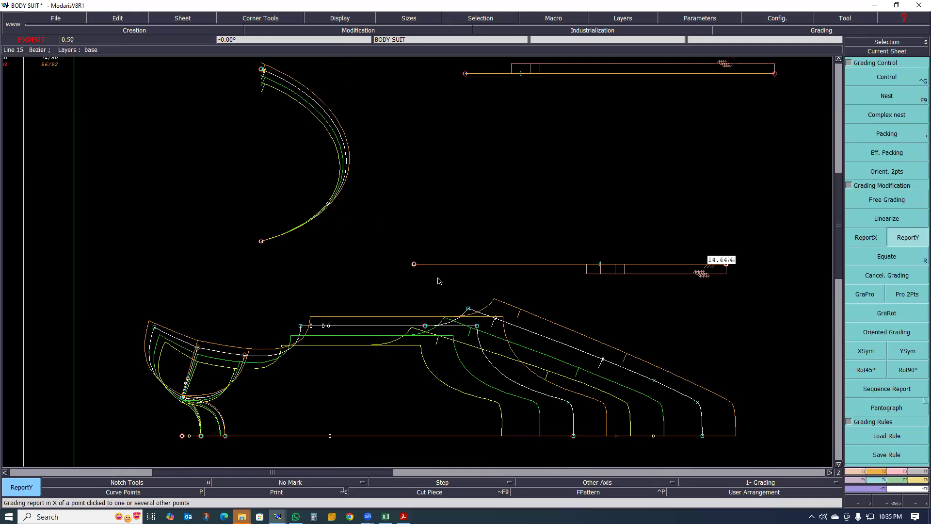
{"action": "scroll", "coordinate": [475, 290], "scroll_direction": "up", "scroll_amount": 1}
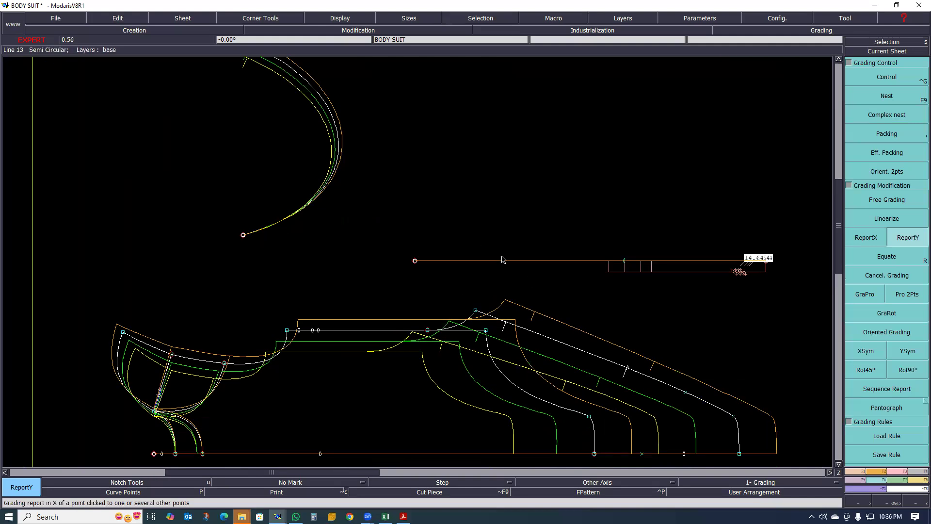
{"action": "scroll", "coordinate": [502, 259], "scroll_direction": "down", "scroll_amount": 1}
{"action": "scroll", "coordinate": [509, 246], "scroll_direction": "down", "scroll_amount": 1}
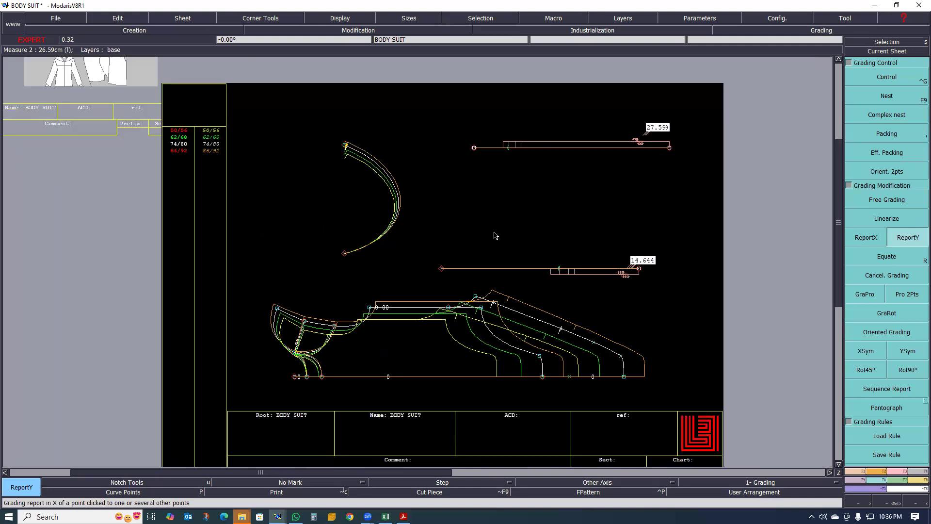
{"action": "scroll", "coordinate": [449, 257], "scroll_direction": "up", "scroll_amount": 1}
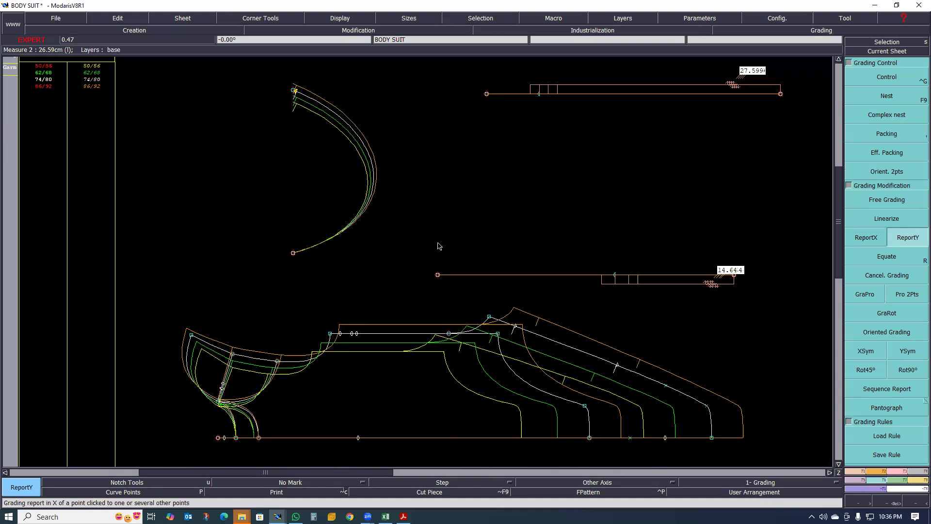
{"action": "scroll", "coordinate": [440, 245], "scroll_direction": "down", "scroll_amount": 1}
{"action": "scroll", "coordinate": [433, 265], "scroll_direction": "down", "scroll_amount": 1}
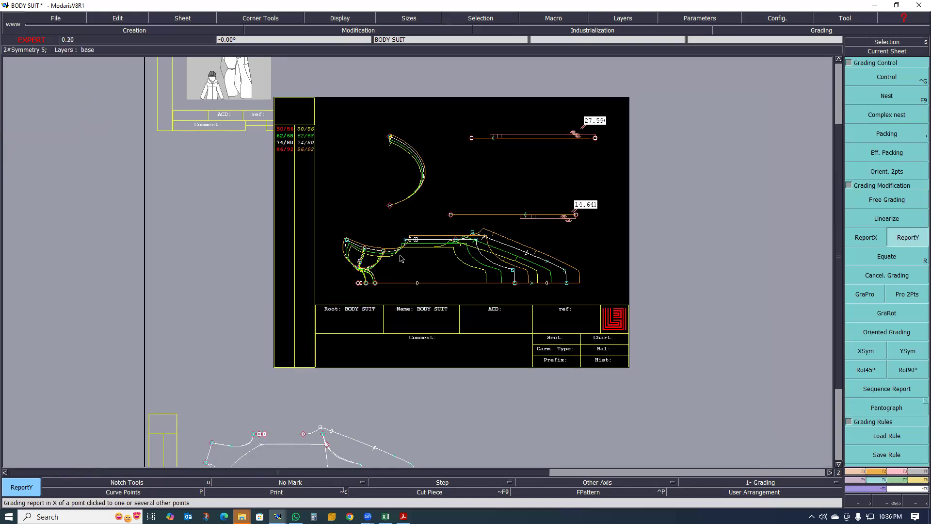
Examine the graded notches along the slanted edge of the nested body suit piece
{"action": "scroll", "coordinate": [401, 258], "scroll_direction": "up", "scroll_amount": 2}
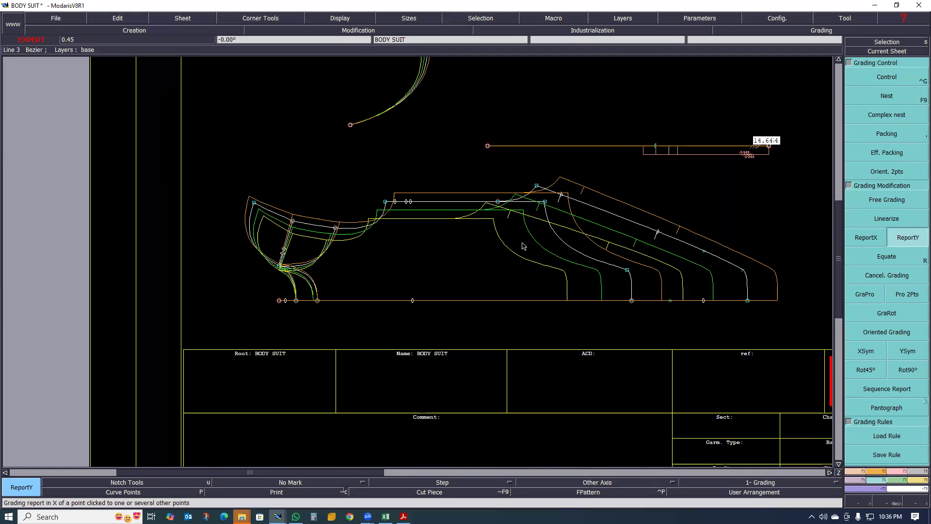
{"action": "scroll", "coordinate": [524, 245], "scroll_direction": "up", "scroll_amount": 1}
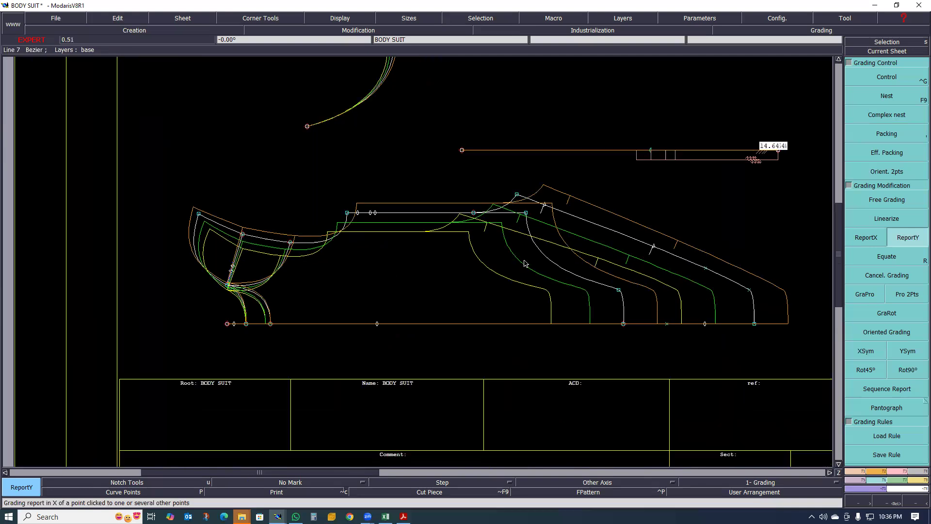
{"action": "scroll", "coordinate": [541, 222], "scroll_direction": "up", "scroll_amount": 3}
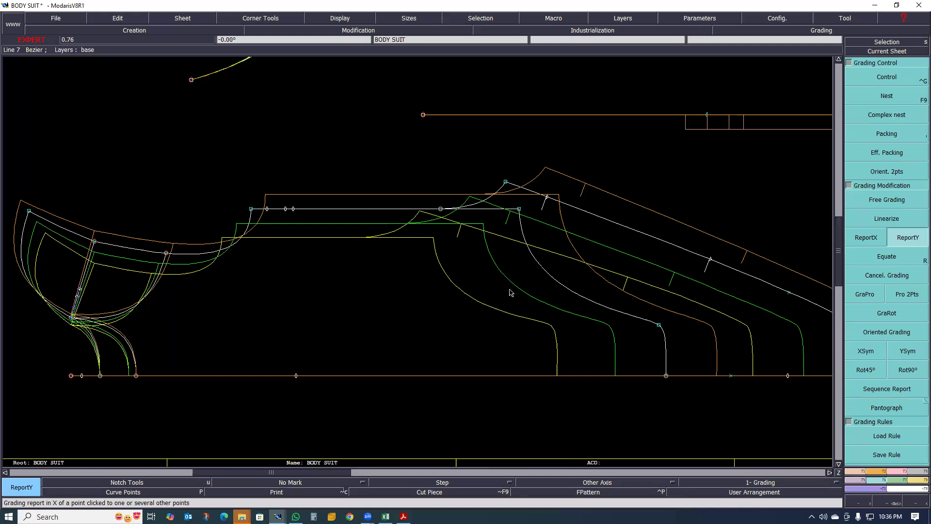
{"action": "scroll", "coordinate": [514, 286], "scroll_direction": "down", "scroll_amount": 1}
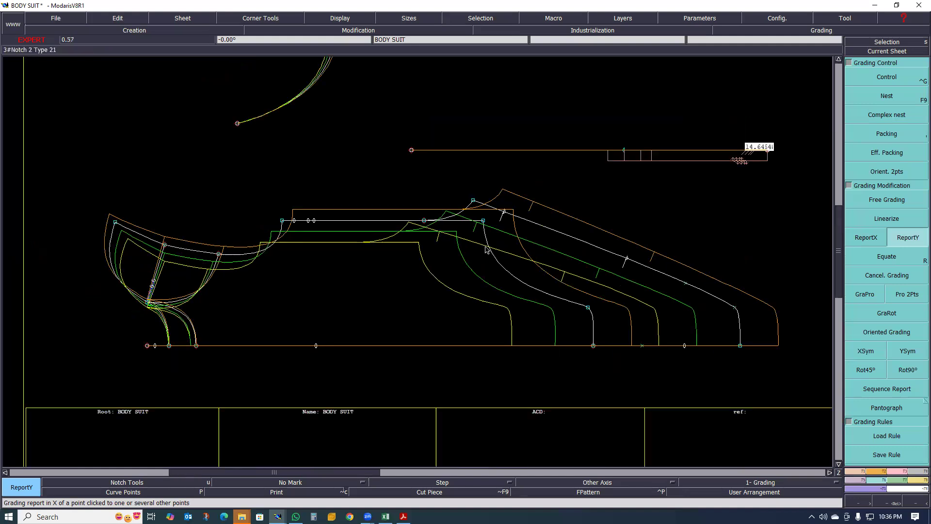
{"action": "scroll", "coordinate": [486, 249], "scroll_direction": "down", "scroll_amount": 1}
{"action": "scroll", "coordinate": [480, 270], "scroll_direction": "down", "scroll_amount": 1}
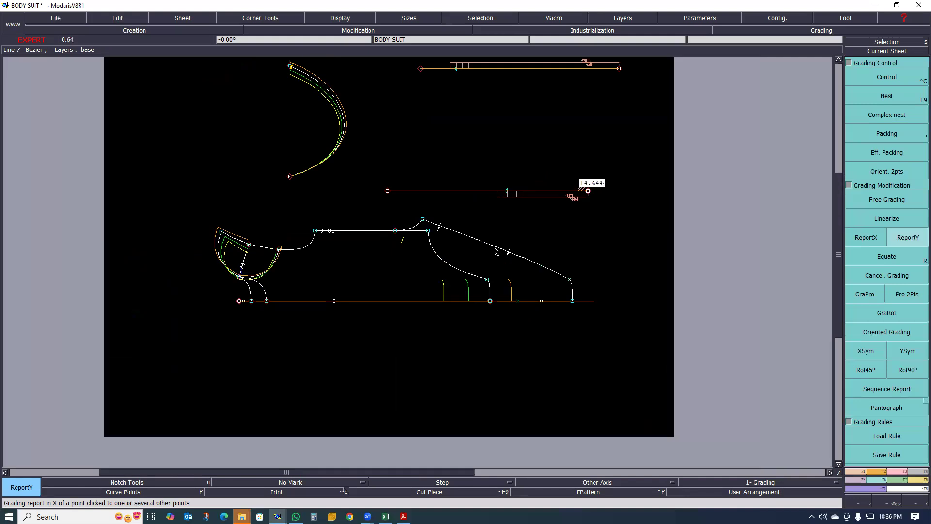
{"action": "scroll", "coordinate": [457, 251], "scroll_direction": "up", "scroll_amount": 1}
{"action": "scroll", "coordinate": [372, 200], "scroll_direction": "up", "scroll_amount": 1}
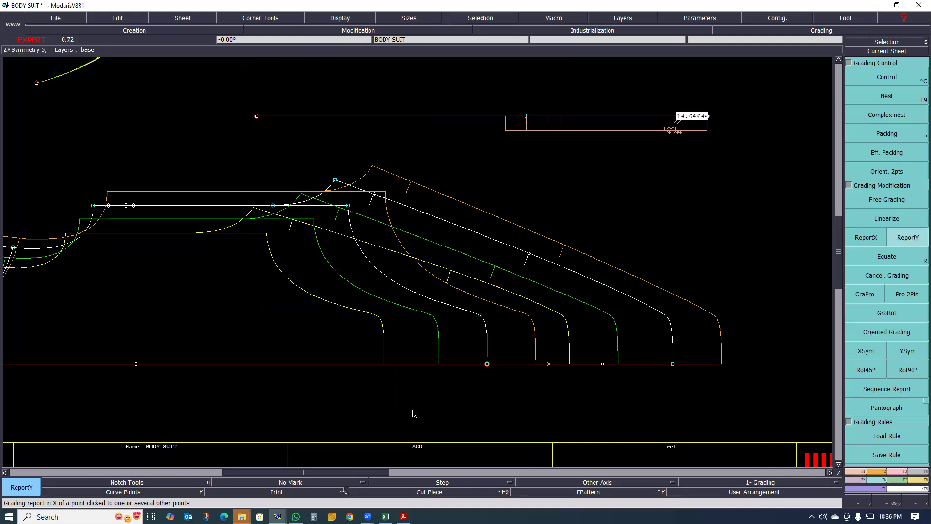
Show the measurement table below the piece, hide the nested sizes and measure the length between the two notches on the slanted edge
{"action": "key", "text": "m"}
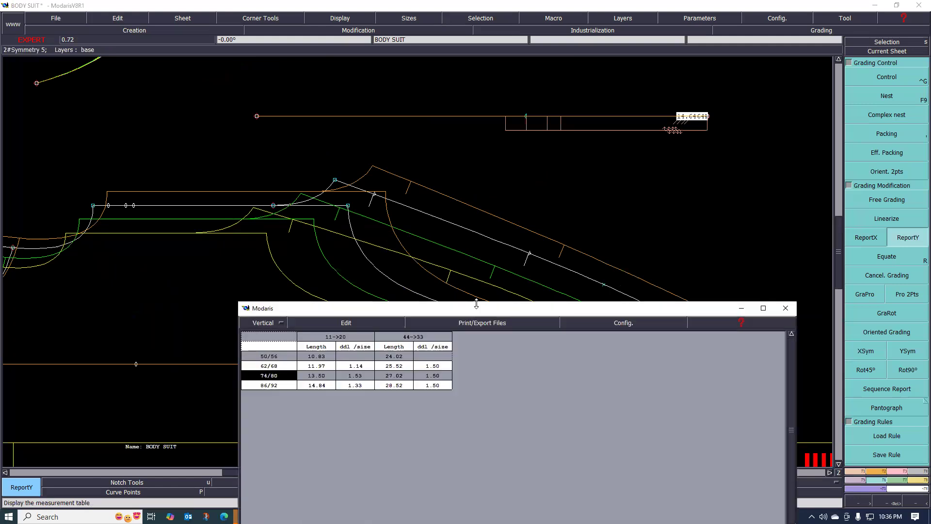
{"action": "left_click_drag", "start_coordinate": [477, 315], "coordinate": [469, 381]}
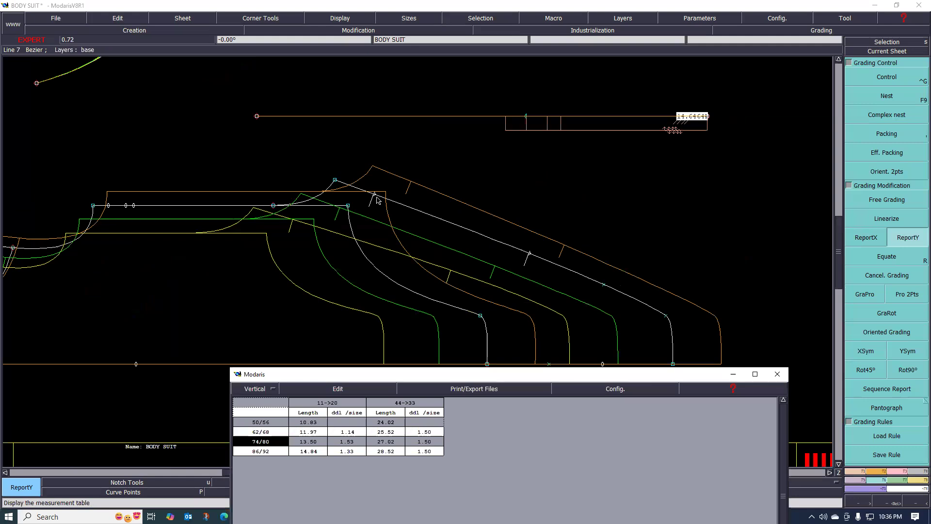
{"action": "key", "text": "space"}
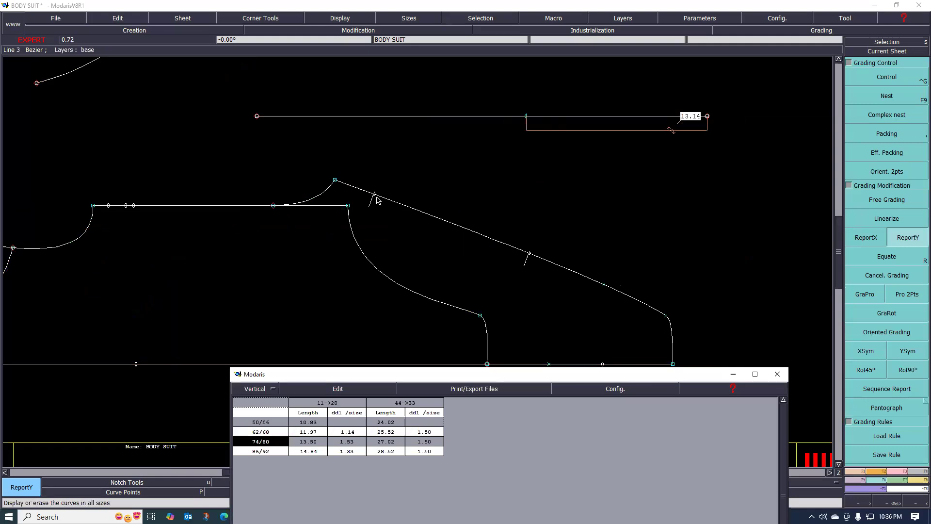
{"action": "key", "text": "l"}
{"action": "left_click", "coordinate": [375, 196]}
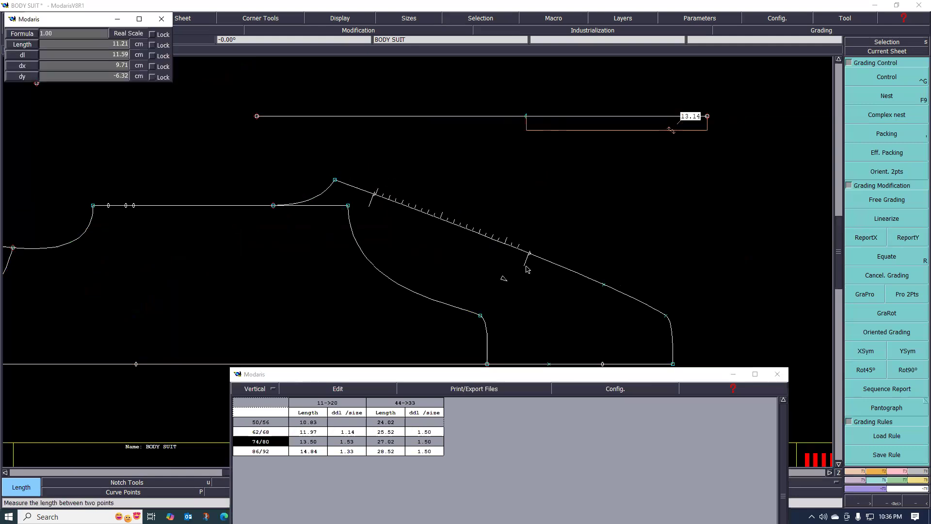
{"action": "left_click", "coordinate": [530, 255]}
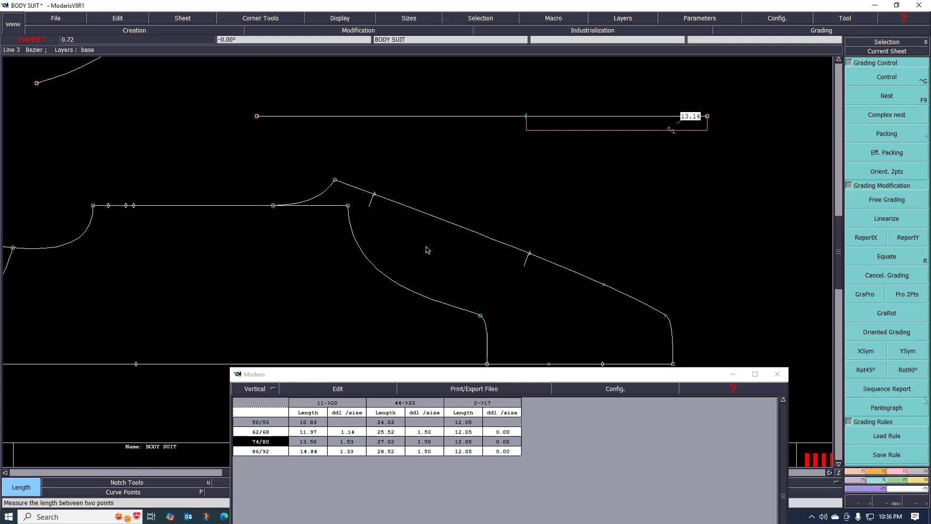
Inspect the two slanted-edge notches on the base size against their per-size lengths in the measurement table
{"action": "scroll", "coordinate": [427, 249], "scroll_direction": "up", "scroll_amount": 1}
{"action": "scroll", "coordinate": [424, 250], "scroll_direction": "down", "scroll_amount": 3}
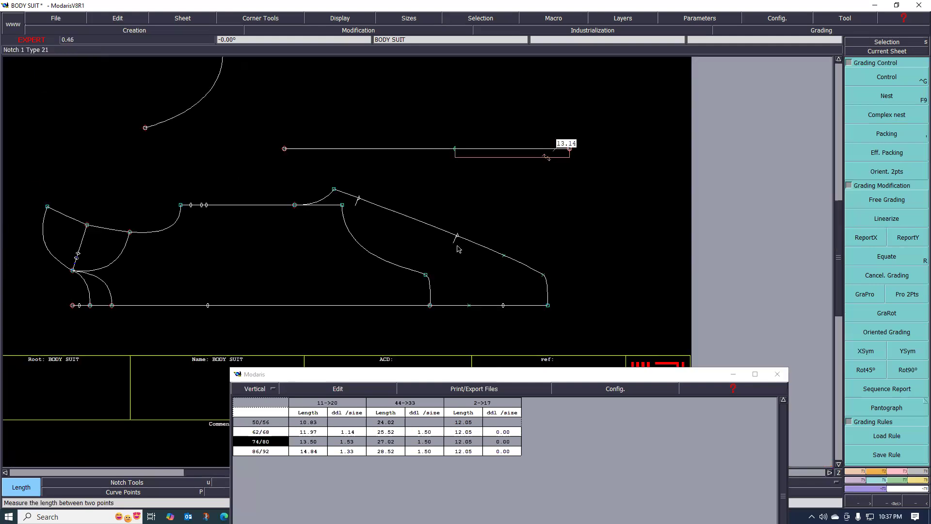
{"action": "scroll", "coordinate": [457, 248], "scroll_direction": "up", "scroll_amount": 2}
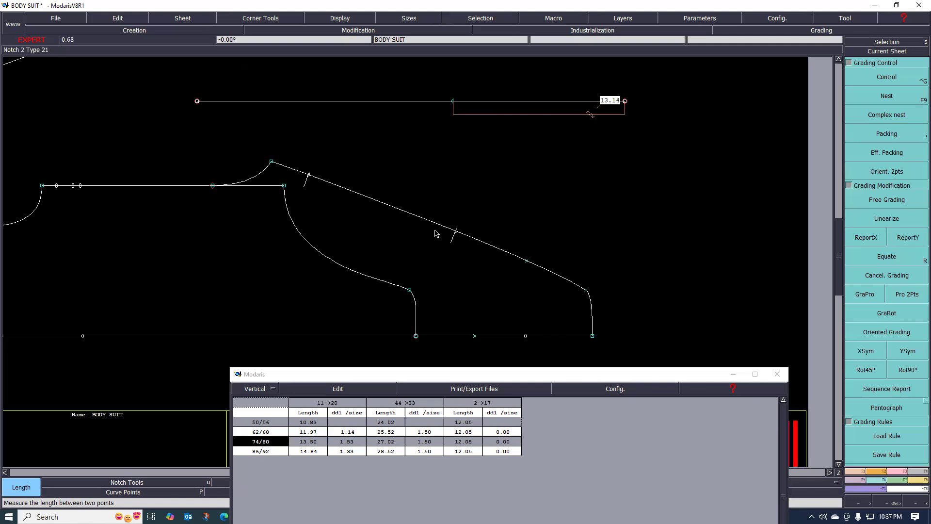
{"action": "left_click", "coordinate": [306, 176]}
{"action": "scroll", "coordinate": [392, 230], "scroll_direction": "down", "scroll_amount": 1}
{"action": "scroll", "coordinate": [344, 228], "scroll_direction": "up", "scroll_amount": 1}
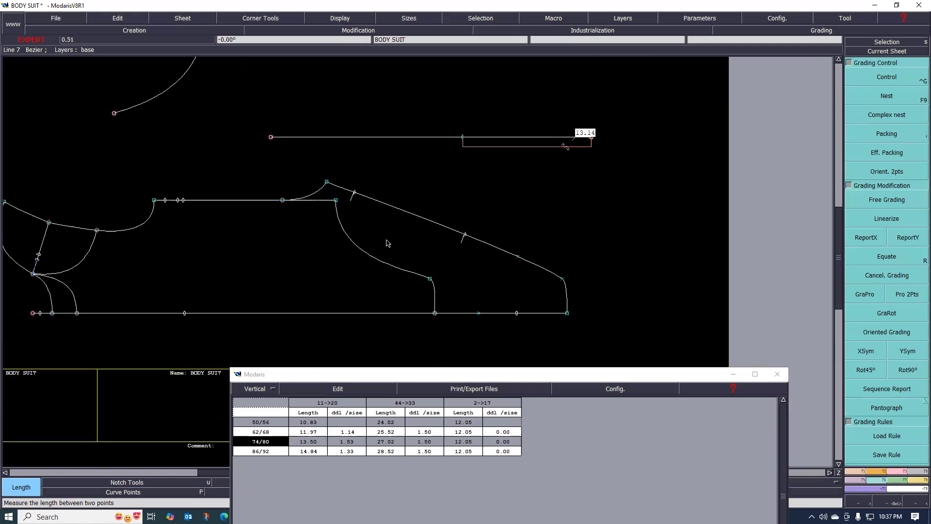
{"action": "scroll", "coordinate": [409, 242], "scroll_direction": "down", "scroll_amount": 1}
{"action": "scroll", "coordinate": [409, 240], "scroll_direction": "up", "scroll_amount": 1}
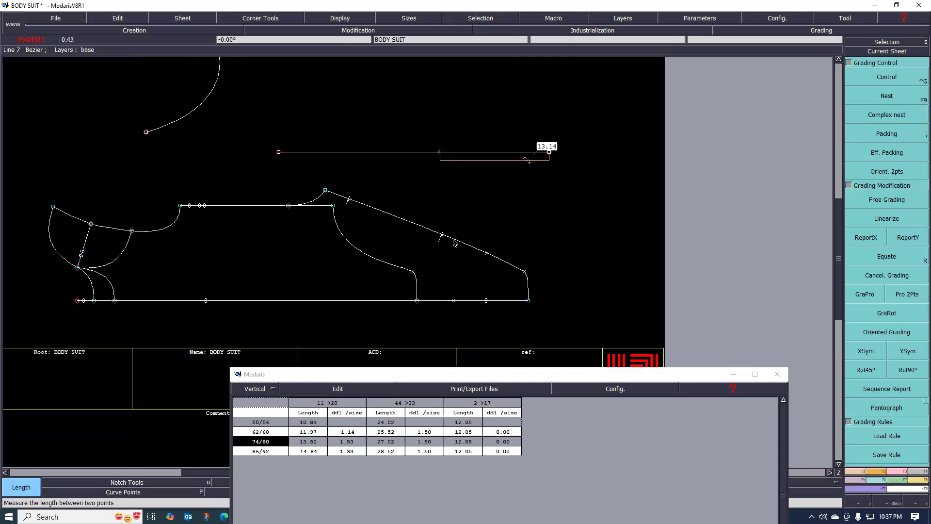
{"action": "scroll", "coordinate": [454, 243], "scroll_direction": "up", "scroll_amount": 1}
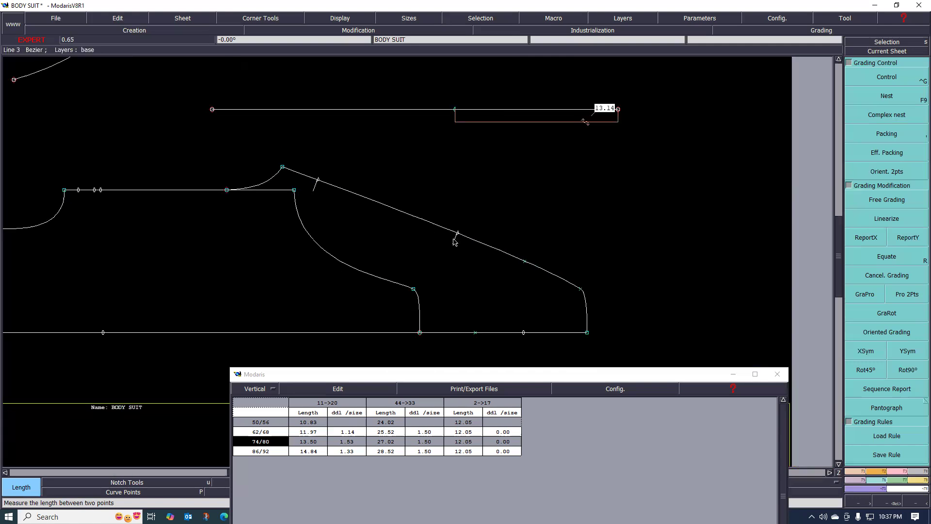
Display the body suit in all sizes and compare the notch spacing along the nested slanted edges
{"action": "key", "text": "F9"}
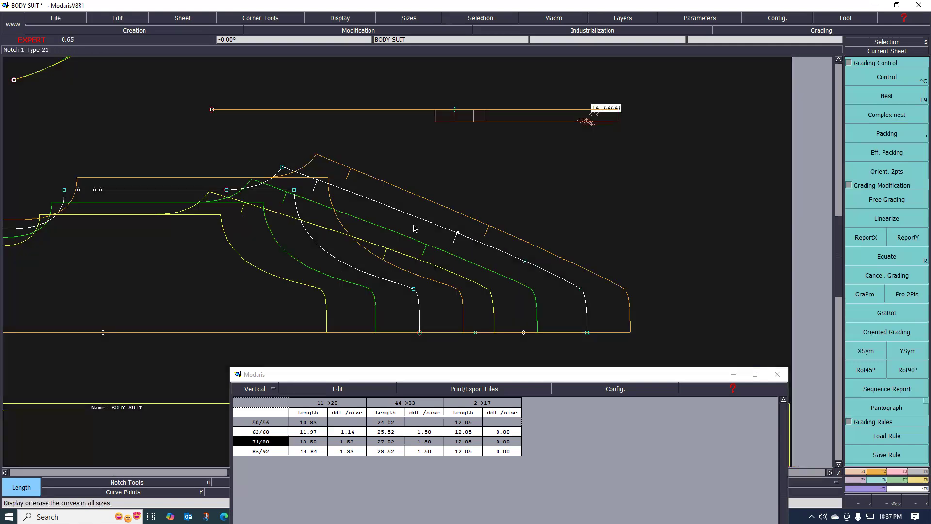
{"action": "scroll", "coordinate": [456, 239], "scroll_direction": "up", "scroll_amount": 1}
{"action": "scroll", "coordinate": [417, 251], "scroll_direction": "up", "scroll_amount": 3}
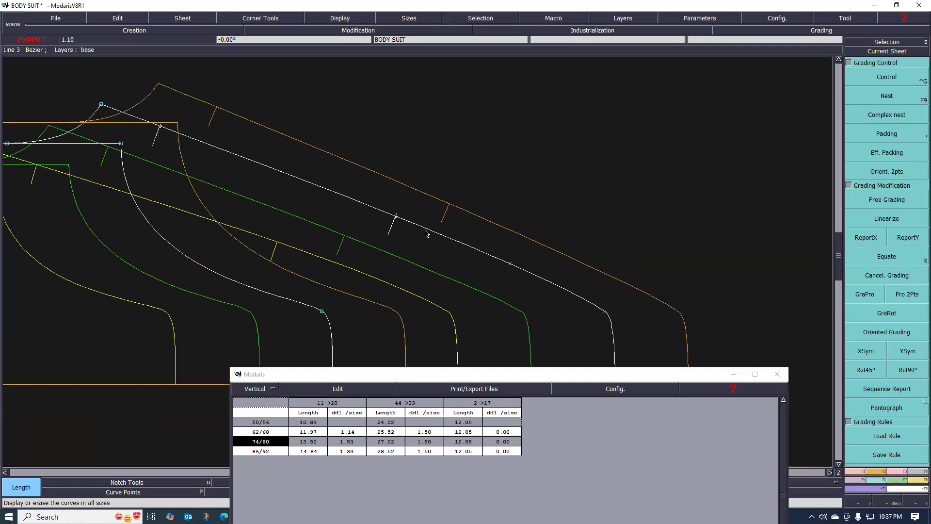
{"action": "scroll", "coordinate": [490, 257], "scroll_direction": "down", "scroll_amount": 2}
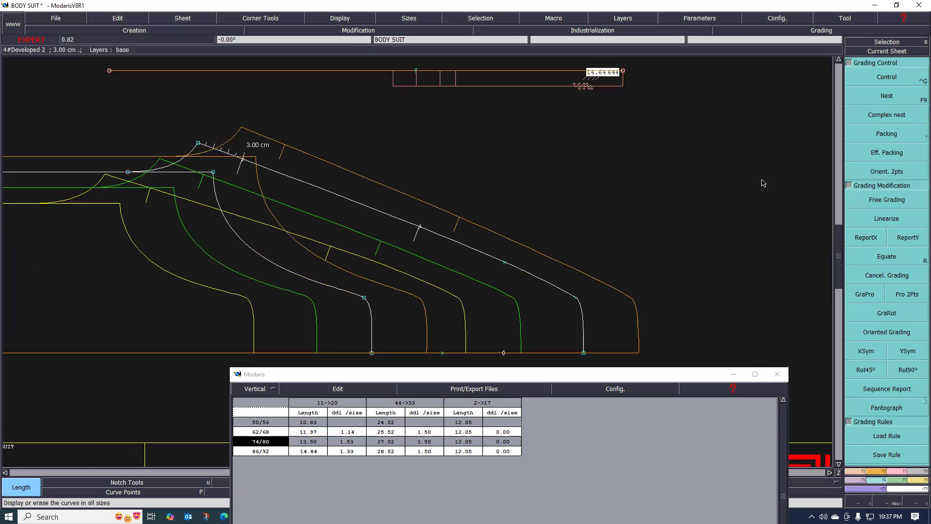
Check the grading values of the developed point at the lower notch on the base size's slanted edge
{"action": "key", "text": "ctrl+g"}
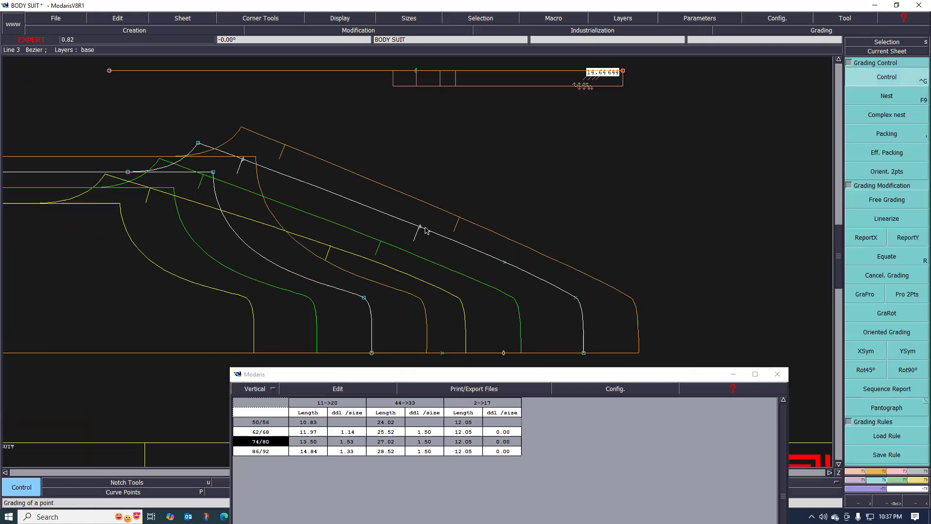
{"action": "left_click", "coordinate": [419, 227]}
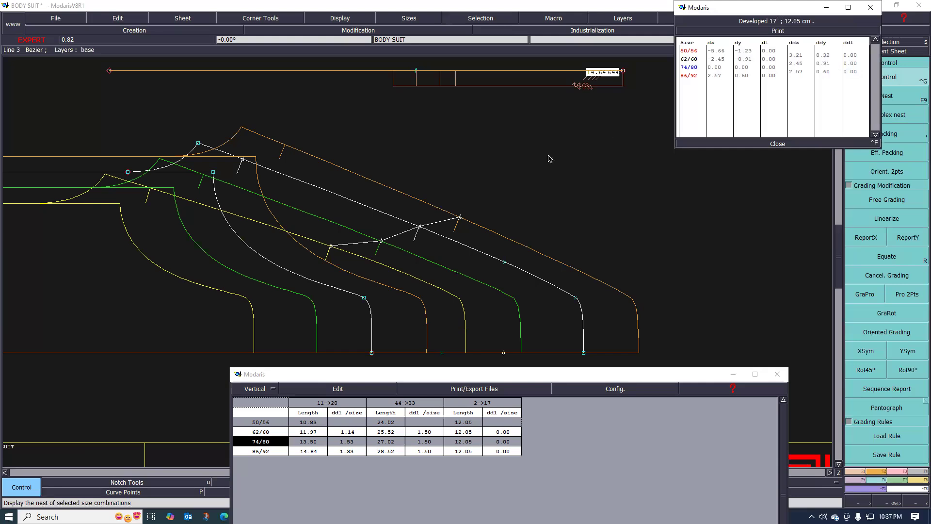
{"action": "scroll", "coordinate": [550, 155], "scroll_direction": "down", "scroll_amount": 1}
{"action": "scroll", "coordinate": [507, 173], "scroll_direction": "up", "scroll_amount": 2}
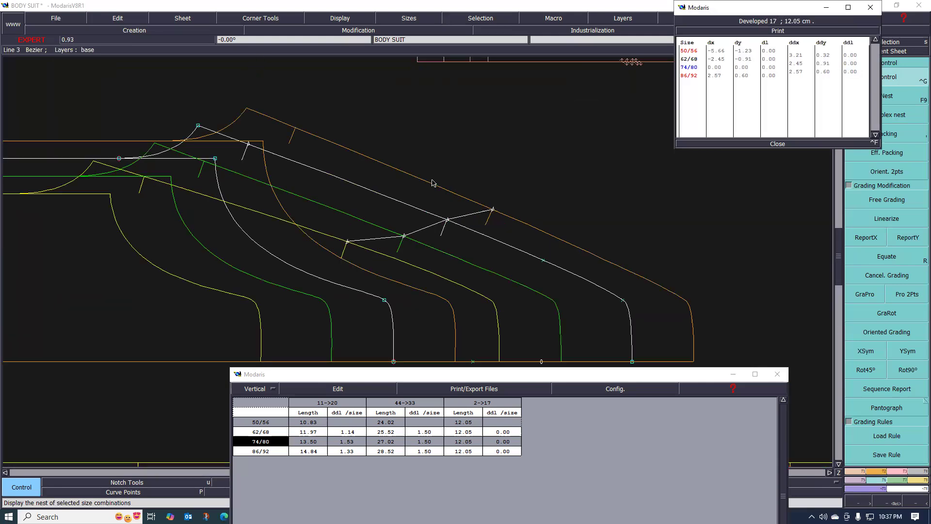
Close the developed point's grading values and examine the two notches across the nested sizes along the slanted edges
{"action": "scroll", "coordinate": [433, 183], "scroll_direction": "down", "scroll_amount": 1}
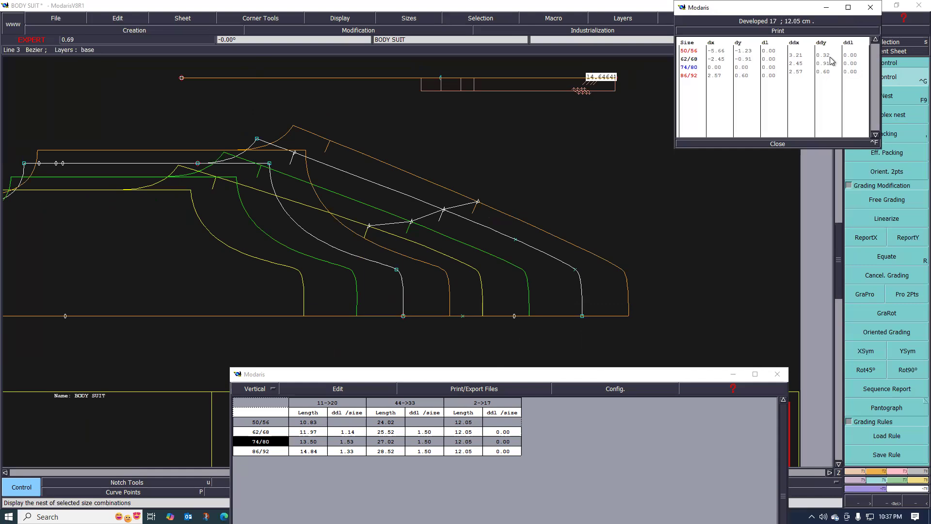
{"action": "left_click", "coordinate": [779, 144]}
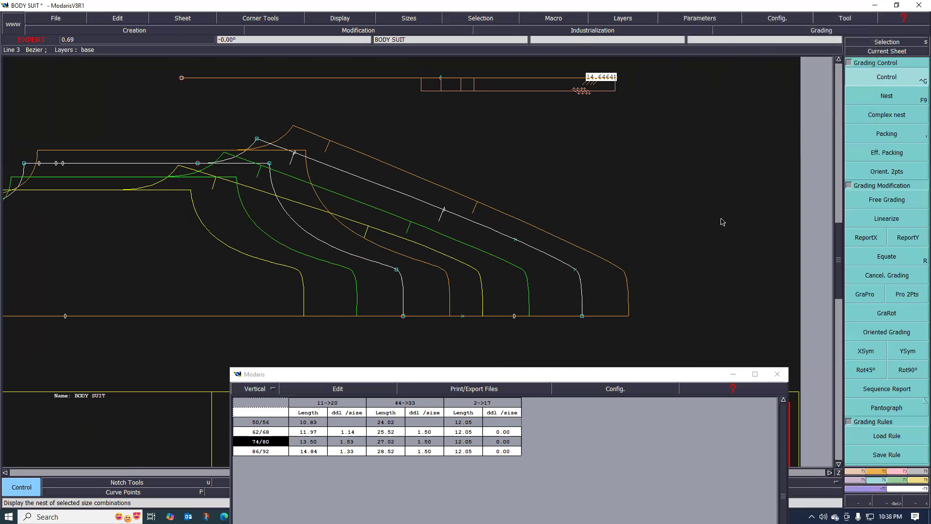
{"action": "scroll", "coordinate": [457, 222], "scroll_direction": "up", "scroll_amount": 1}
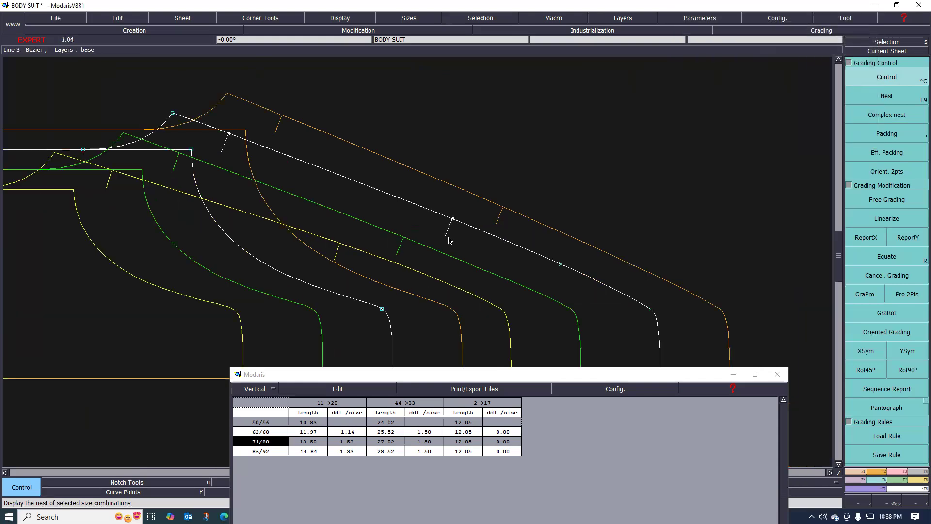
{"action": "scroll", "coordinate": [438, 230], "scroll_direction": "up", "scroll_amount": 1}
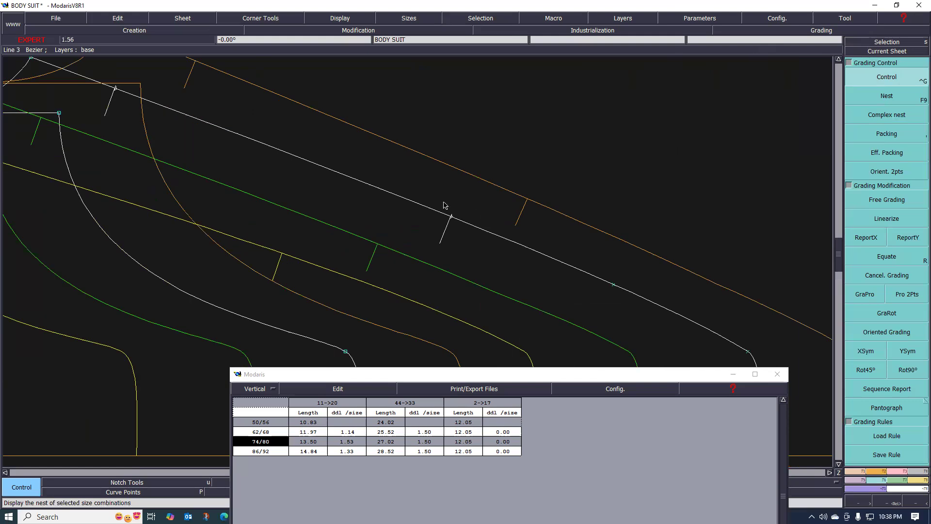
{"action": "scroll", "coordinate": [443, 204], "scroll_direction": "down", "scroll_amount": 4}
{"action": "scroll", "coordinate": [416, 219], "scroll_direction": "up", "scroll_amount": 1}
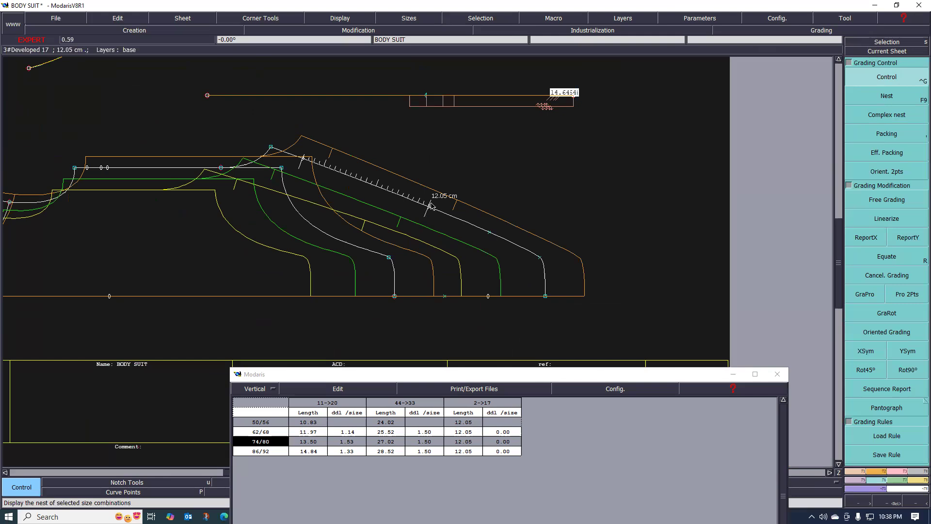
{"action": "scroll", "coordinate": [425, 226], "scroll_direction": "up", "scroll_amount": 1}
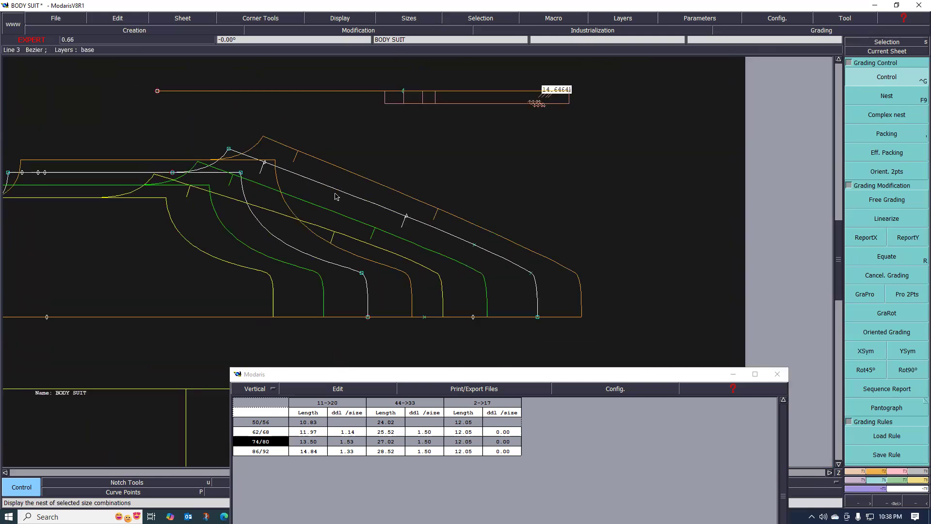
{"action": "scroll", "coordinate": [490, 218], "scroll_direction": "down", "scroll_amount": 5}
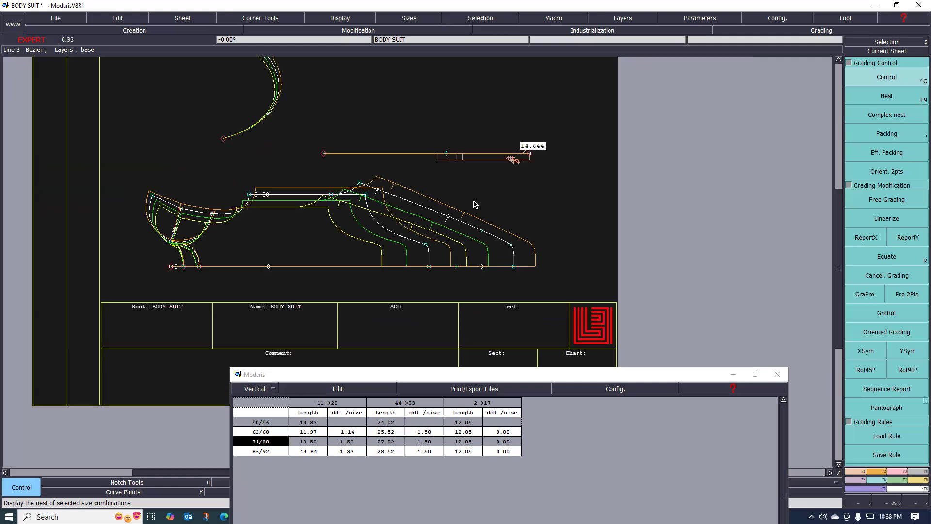
{"action": "scroll", "coordinate": [476, 204], "scroll_direction": "up", "scroll_amount": 6}
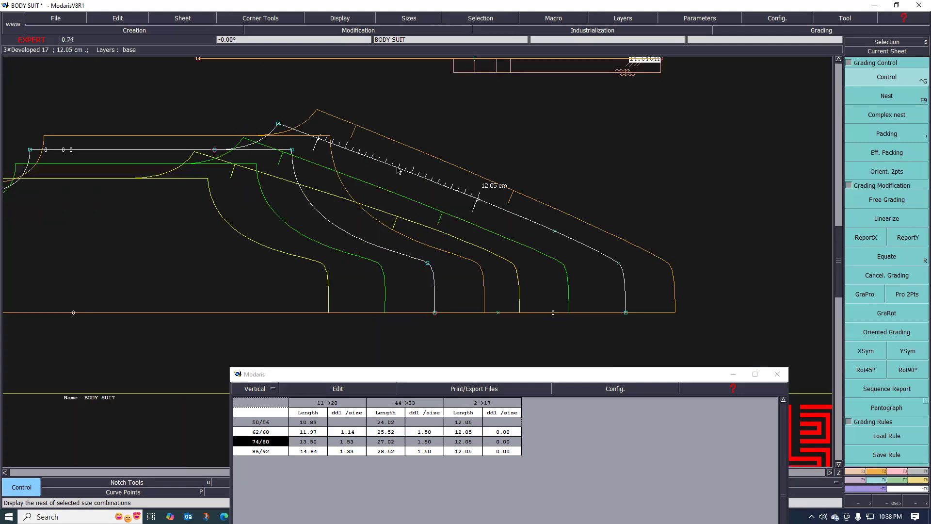
{"action": "scroll", "coordinate": [390, 190], "scroll_direction": "down", "scroll_amount": 5}
{"action": "scroll", "coordinate": [442, 195], "scroll_direction": "up", "scroll_amount": 3}
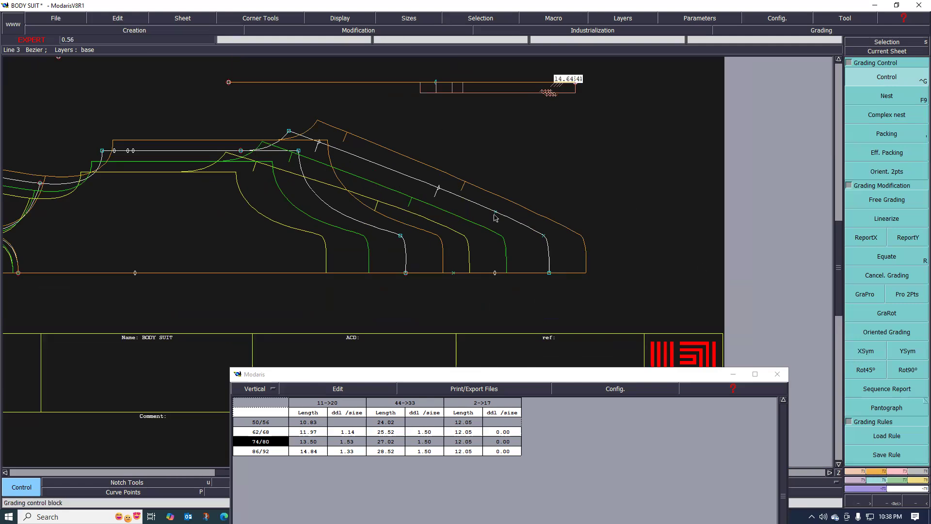
{"action": "scroll", "coordinate": [446, 173], "scroll_direction": "down", "scroll_amount": 3}
{"action": "scroll", "coordinate": [533, 228], "scroll_direction": "up", "scroll_amount": 3}
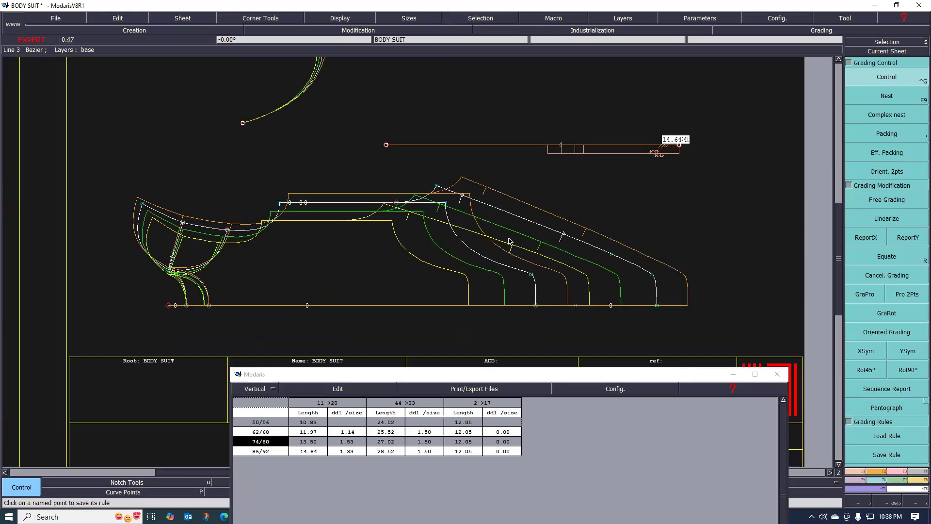
{"action": "scroll", "coordinate": [443, 229], "scroll_direction": "up", "scroll_amount": 2}
{"action": "scroll", "coordinate": [473, 211], "scroll_direction": "up", "scroll_amount": 1}
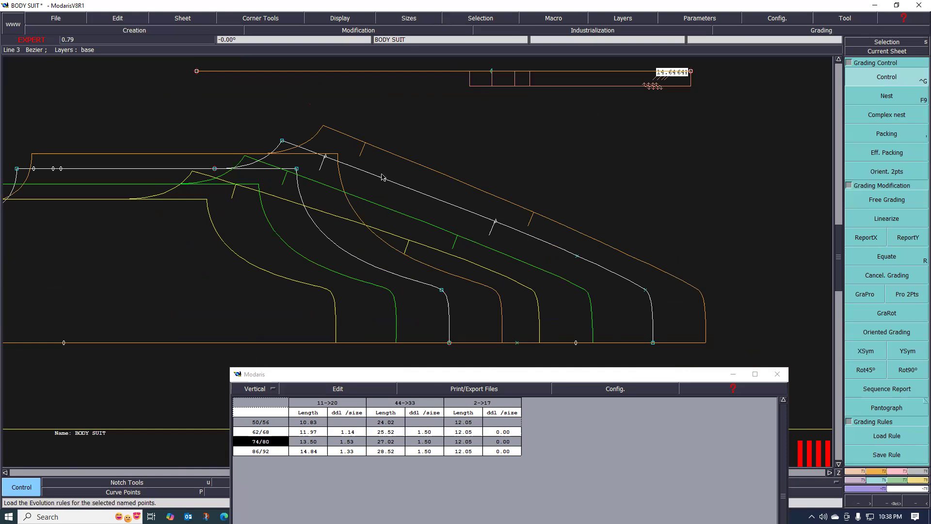
Rotate the sheet by two points so the base size's notched slanted edge lies horizontally
{"action": "left_click", "coordinate": [880, 470]}
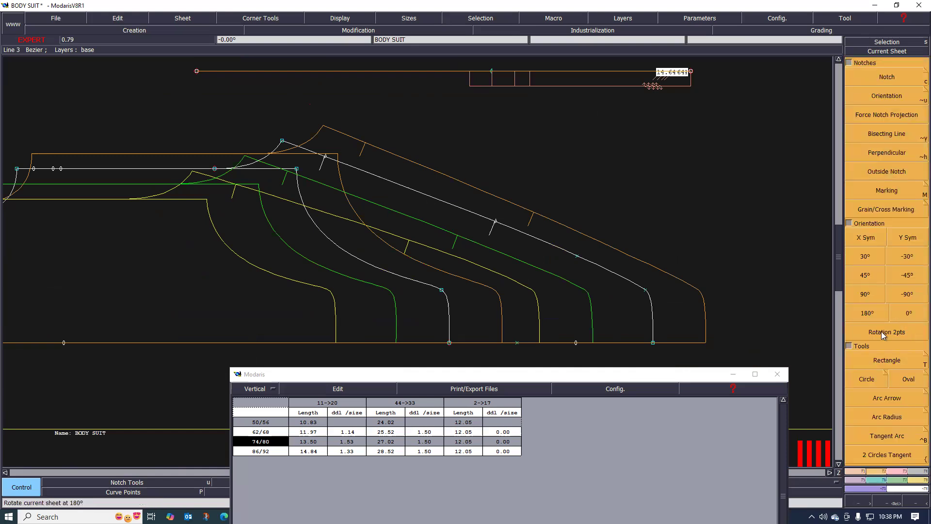
{"action": "left_click", "coordinate": [881, 333]}
{"action": "left_click", "coordinate": [438, 202]}
{"action": "left_click", "coordinate": [411, 223]}
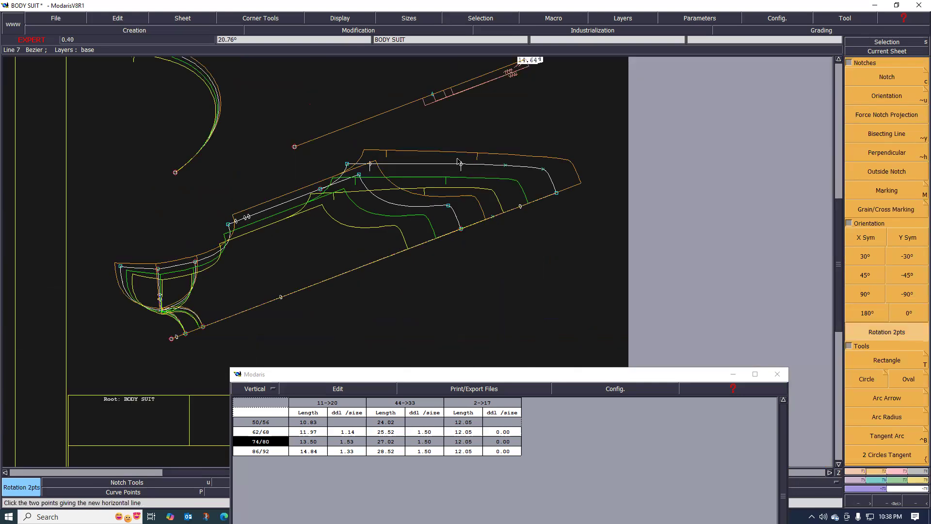
{"action": "scroll", "coordinate": [394, 194], "scroll_direction": "up", "scroll_amount": 1}
{"action": "scroll", "coordinate": [291, 202], "scroll_direction": "up", "scroll_amount": 1}
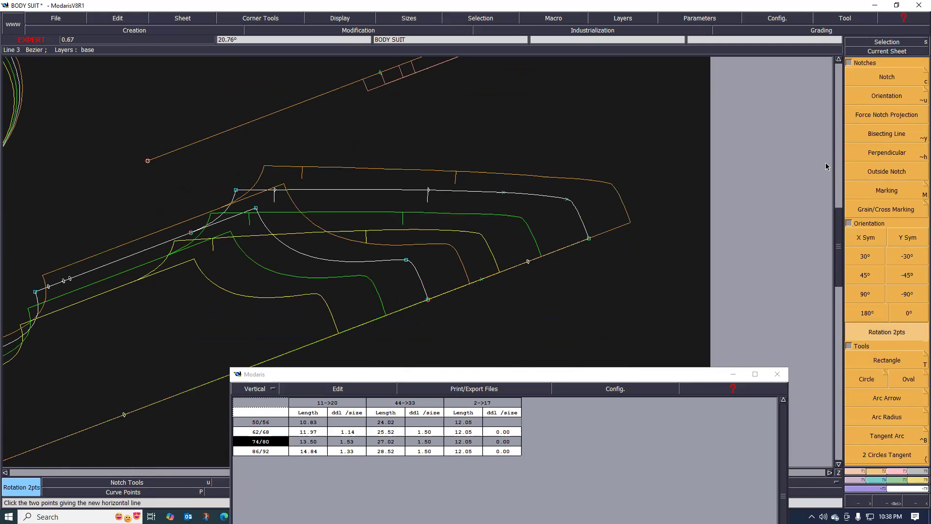
Pack all nested sizes on the base size's upper notch, 3.00 cm from the edge's start
{"action": "left_click", "coordinate": [881, 479]}
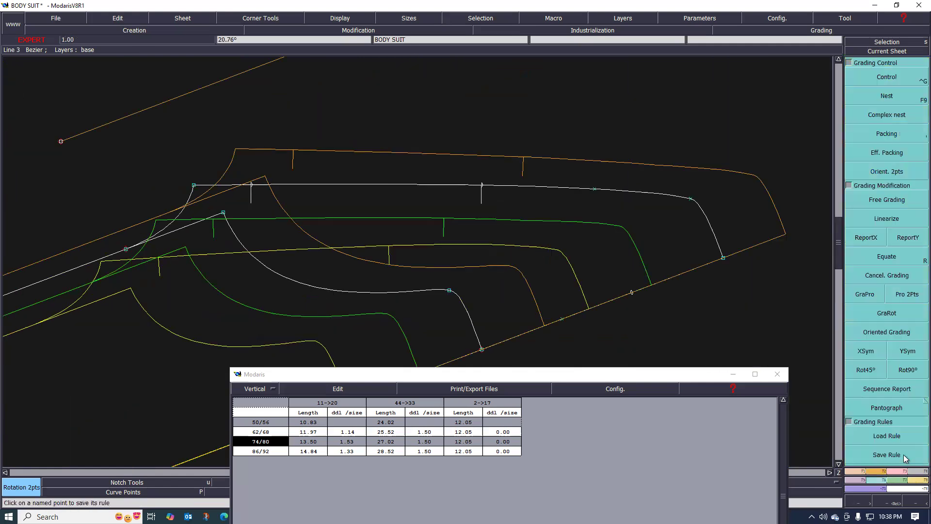
{"action": "left_click", "coordinate": [880, 79]}
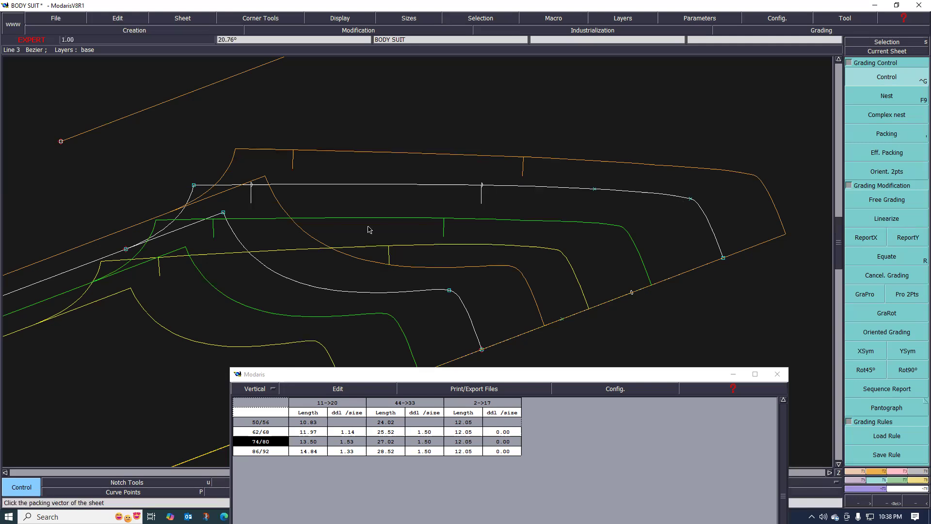
{"action": "key", "text": "comma"}
{"action": "left_click", "coordinate": [252, 186]}
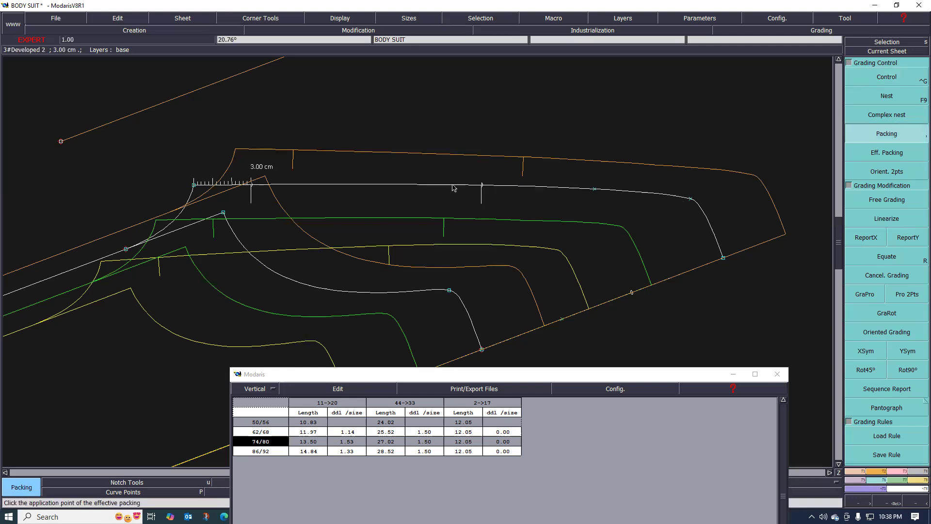
{"action": "left_click", "coordinate": [481, 186]}
{"action": "scroll", "coordinate": [445, 194], "scroll_direction": "up", "scroll_amount": 3}
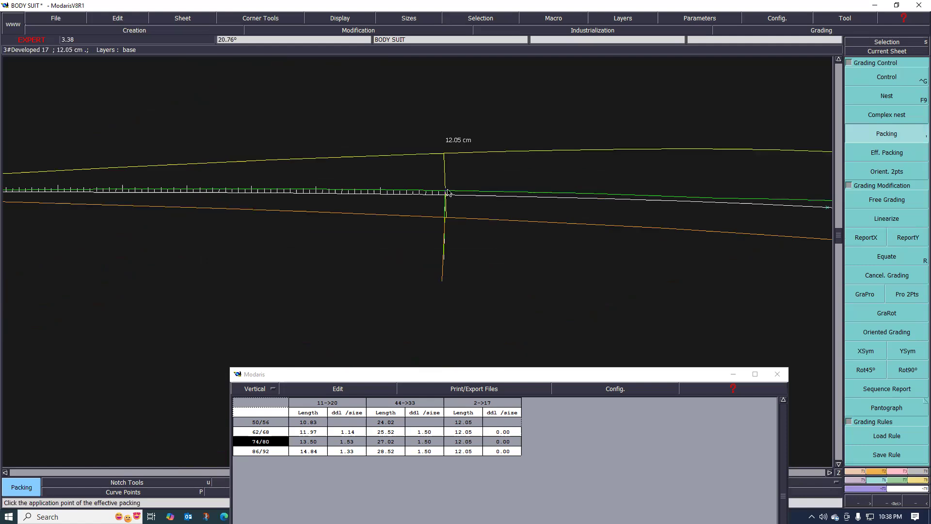
Set the lower notch's ddl grading to 0.5 between all sizes, compare the notch positions and close its grading values
{"action": "left_click", "coordinate": [884, 83]}
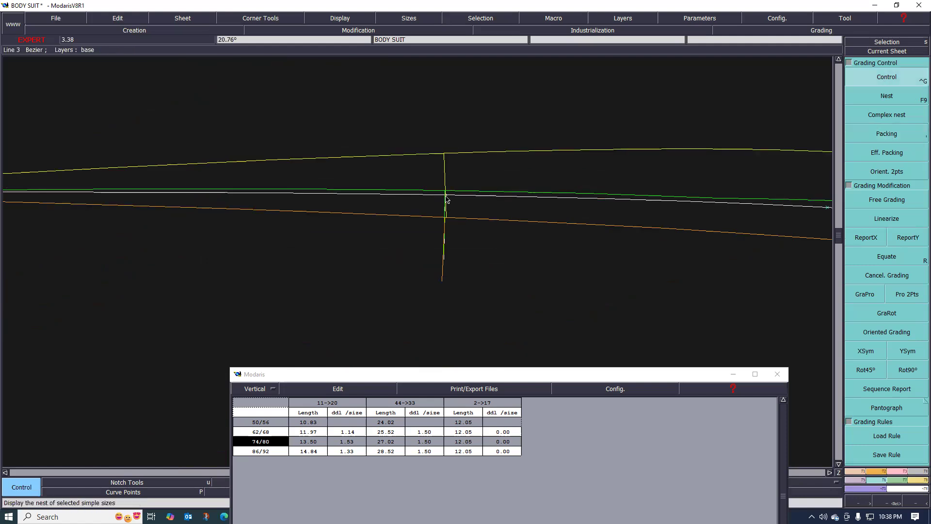
{"action": "left_click", "coordinate": [639, 179]}
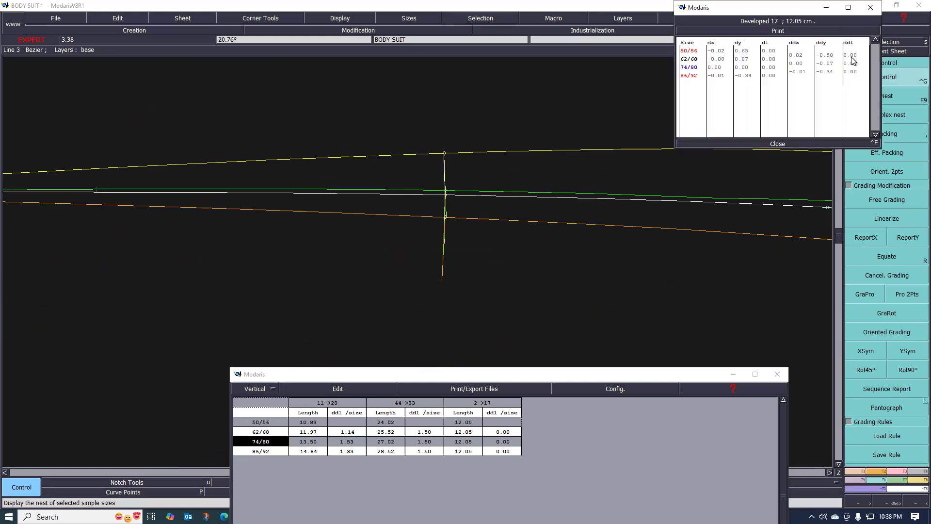
{"action": "left_click", "coordinate": [852, 74], "text": "shift"}
{"action": "left_click_drag", "start_coordinate": [852, 58], "coordinate": [852, 74]}
{"action": "key", "text": "BackSpace"}
{"action": "type", "text": "0.5"}
{"action": "key", "text": "Return"}
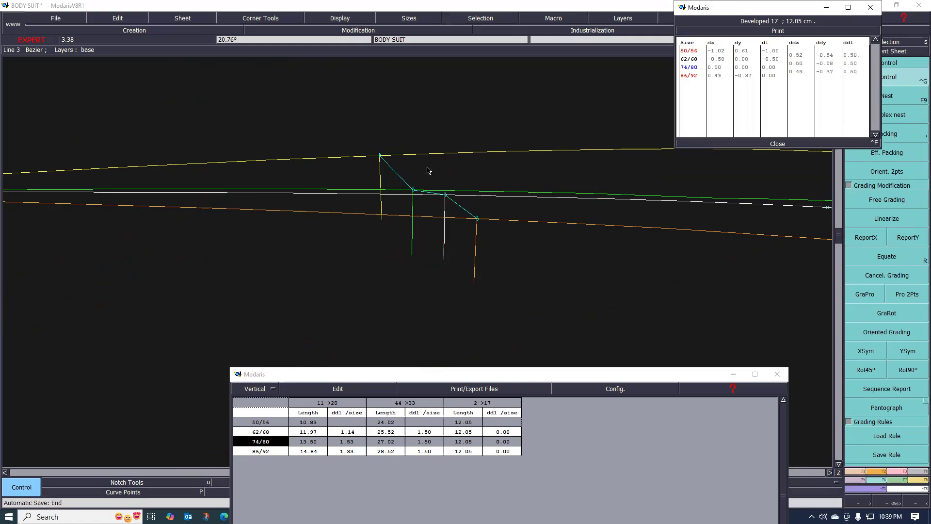
{"action": "scroll", "coordinate": [429, 172], "scroll_direction": "down", "scroll_amount": 3}
{"action": "scroll", "coordinate": [428, 164], "scroll_direction": "up", "scroll_amount": 5}
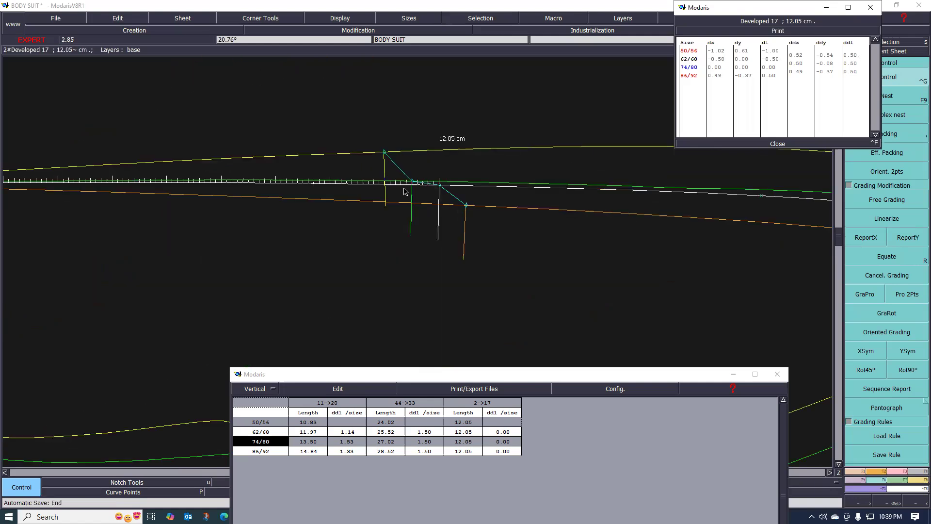
{"action": "scroll", "coordinate": [373, 213], "scroll_direction": "down", "scroll_amount": 2}
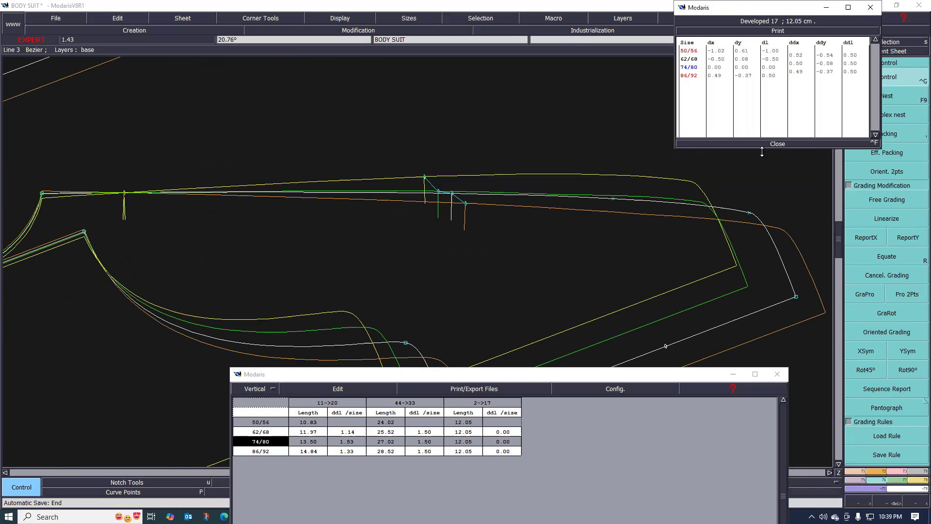
{"action": "scroll", "coordinate": [761, 151], "scroll_direction": "down", "scroll_amount": 2}
{"action": "left_click", "coordinate": [776, 144]}
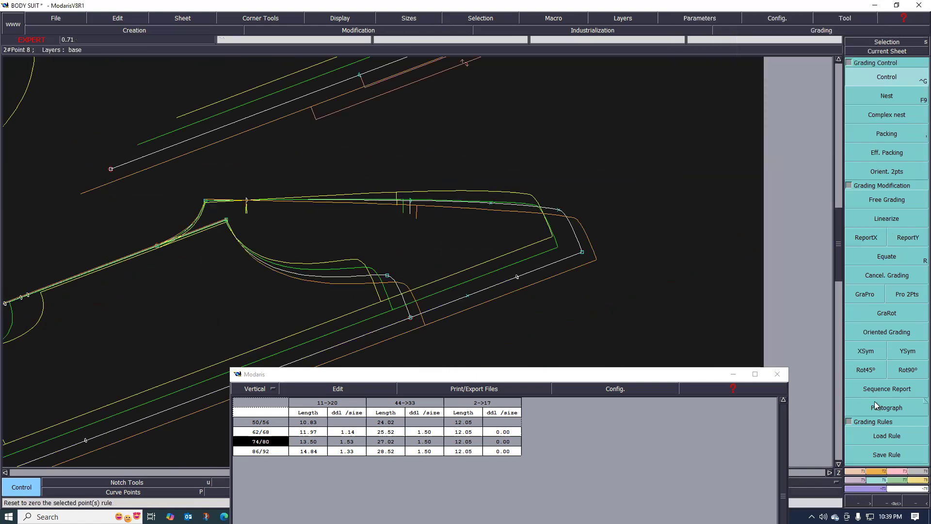
Rotate the sheet by two points so the body suit's long straight base line is horizontal again
{"action": "left_click", "coordinate": [878, 471]}
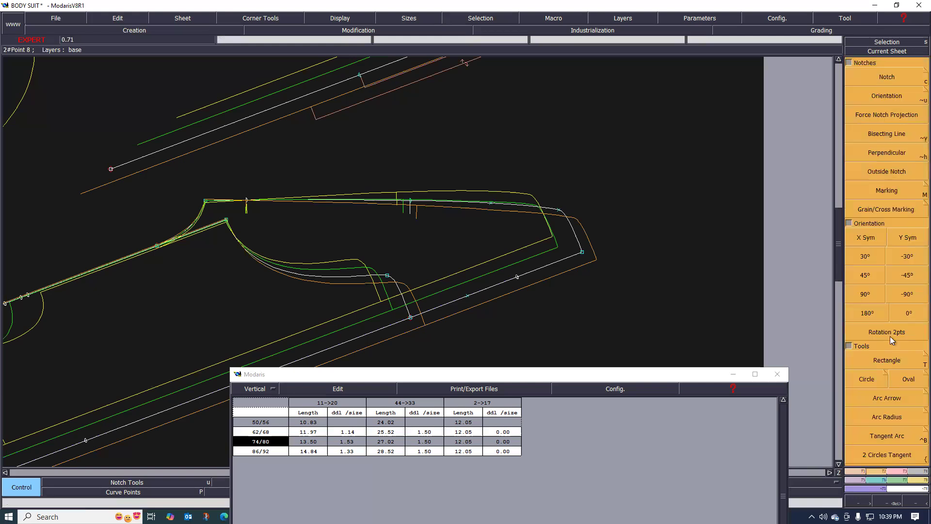
{"action": "left_click", "coordinate": [886, 333]}
{"action": "scroll", "coordinate": [601, 282], "scroll_direction": "down", "scroll_amount": 2}
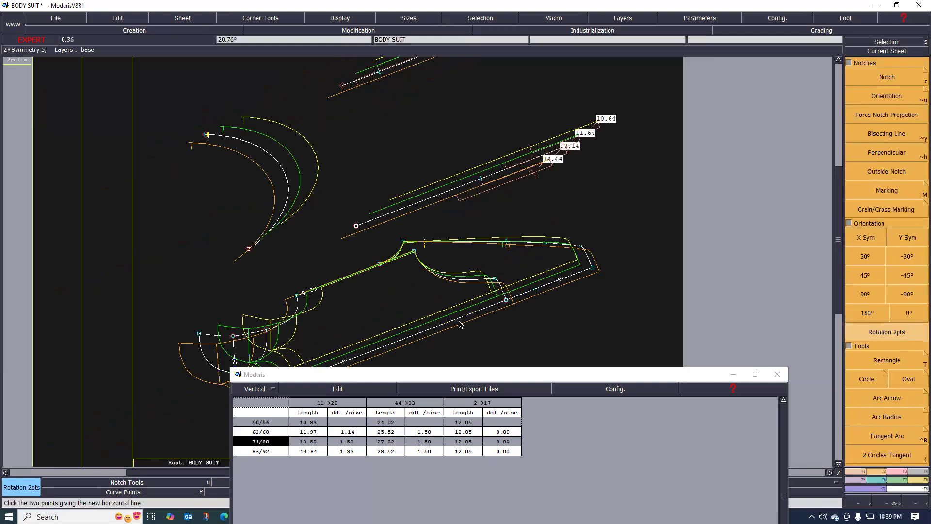
{"action": "left_click", "coordinate": [458, 317]}
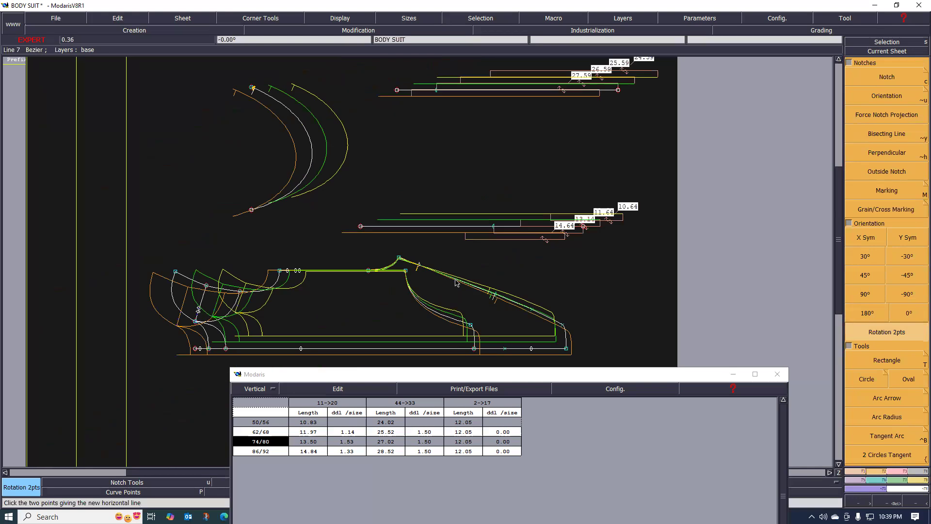
{"action": "scroll", "coordinate": [480, 303], "scroll_direction": "up", "scroll_amount": 2}
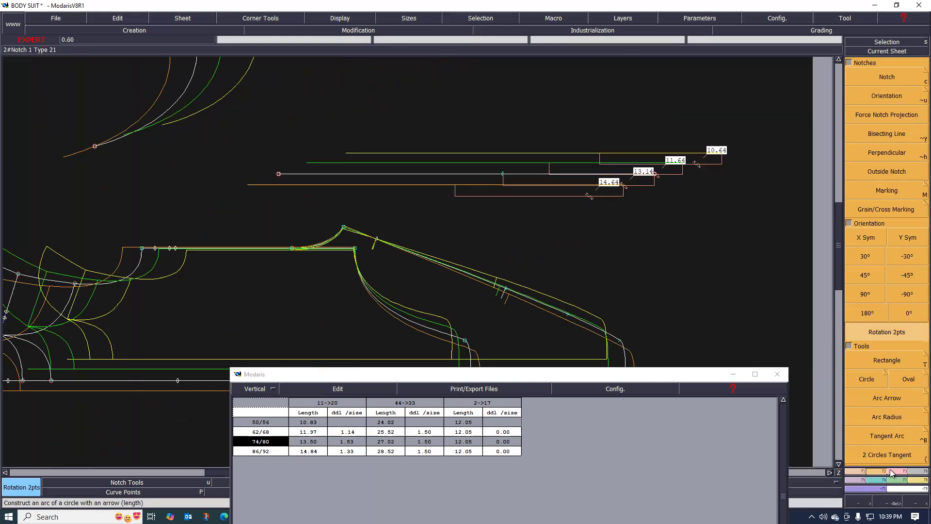
Reset the packing so the nested sizes return to their original graded positions
{"action": "left_click", "coordinate": [879, 481]}
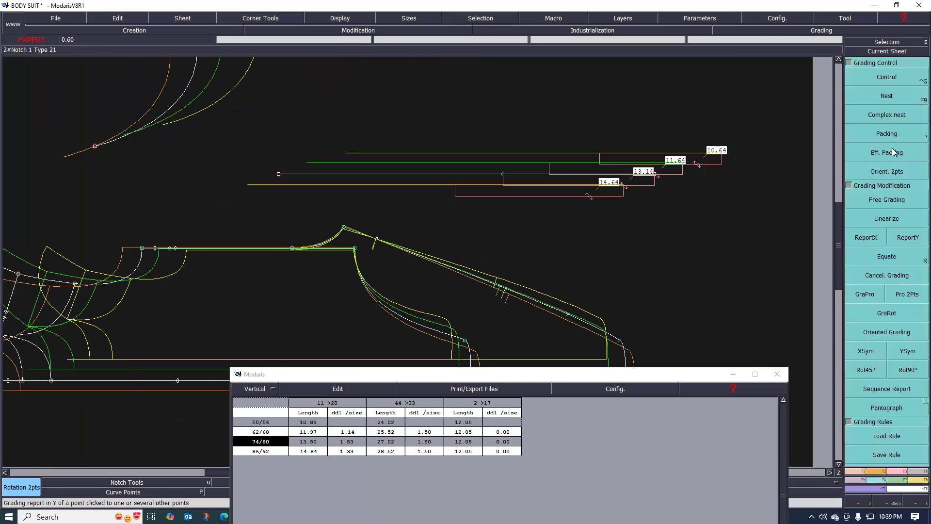
{"action": "key", "text": "comma"}
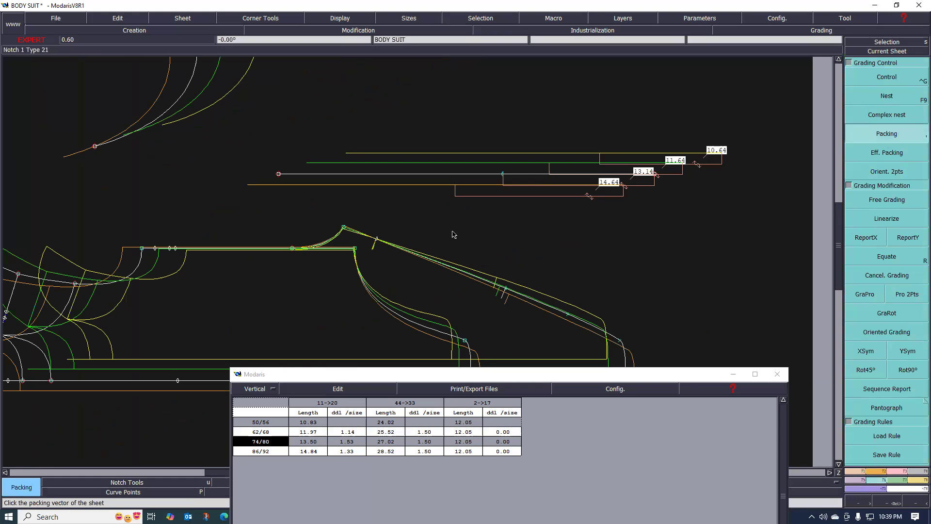
{"action": "scroll", "coordinate": [451, 233], "scroll_direction": "down", "scroll_amount": 2}
{"action": "scroll", "coordinate": [414, 260], "scroll_direction": "up", "scroll_amount": 1}
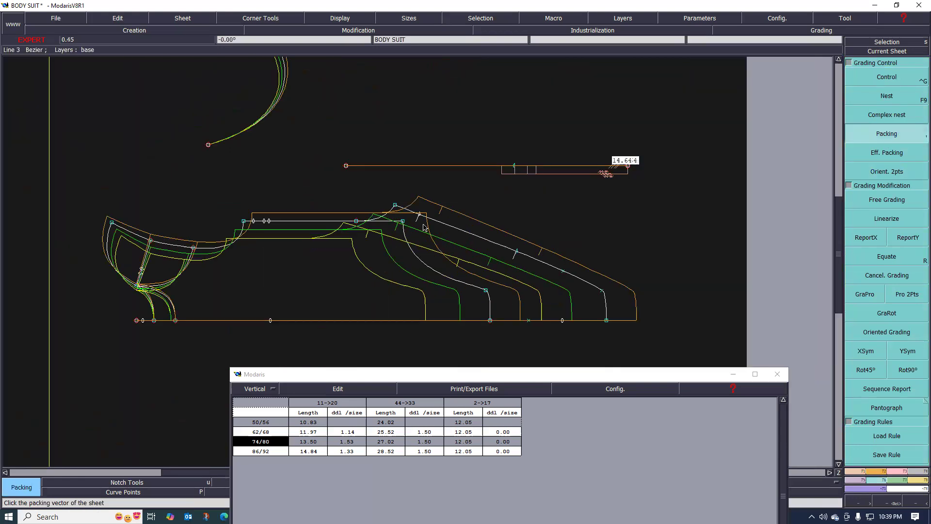
{"action": "scroll", "coordinate": [423, 227], "scroll_direction": "up", "scroll_amount": 1}
Measure the length between the two notches on the base size's slanted edge and compare it across the sizes
{"action": "key", "text": "l"}
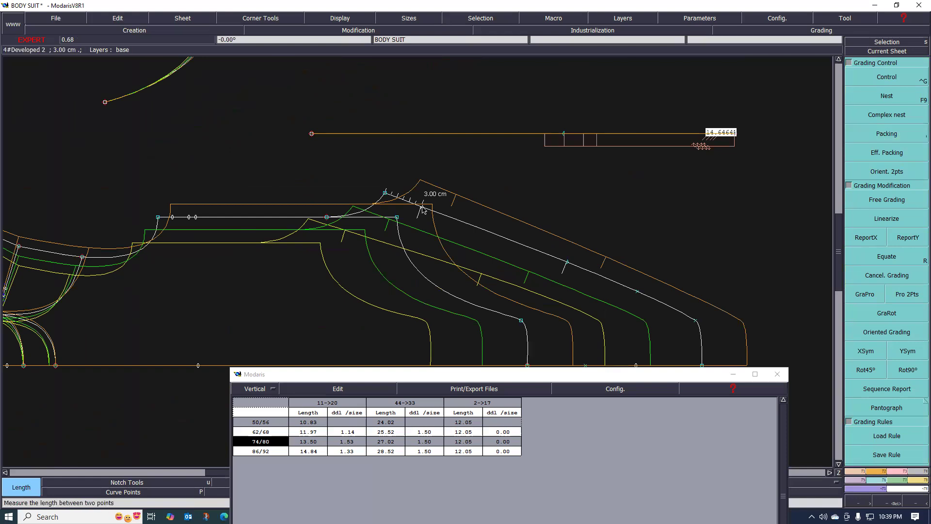
{"action": "left_click", "coordinate": [565, 267]}
{"action": "left_click", "coordinate": [565, 263]}
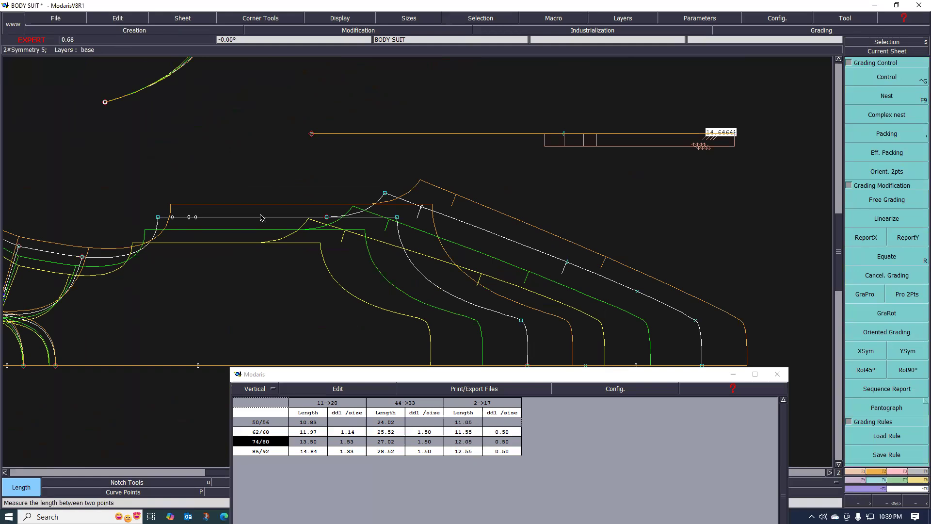
{"action": "scroll", "coordinate": [242, 186], "scroll_direction": "down", "scroll_amount": 1}
{"action": "scroll", "coordinate": [435, 235], "scroll_direction": "up", "scroll_amount": 1}
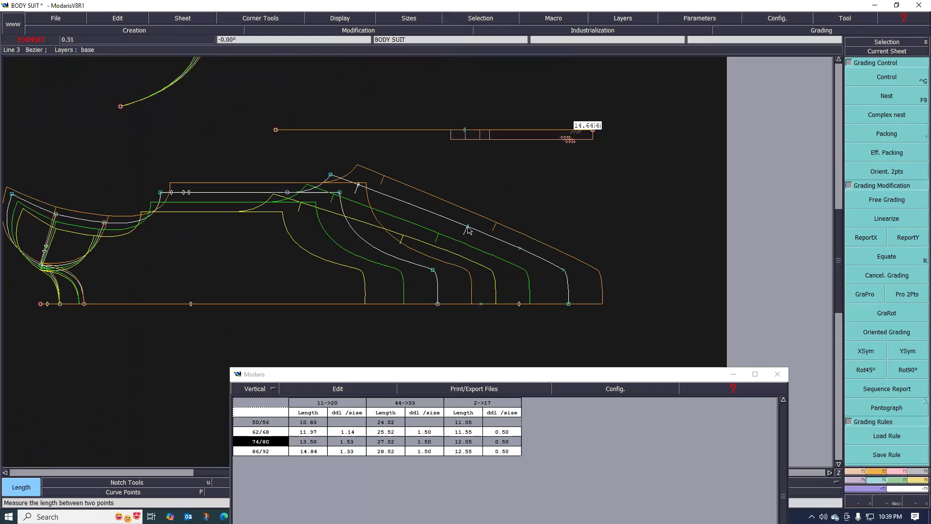
{"action": "scroll", "coordinate": [509, 271], "scroll_direction": "up", "scroll_amount": 1}
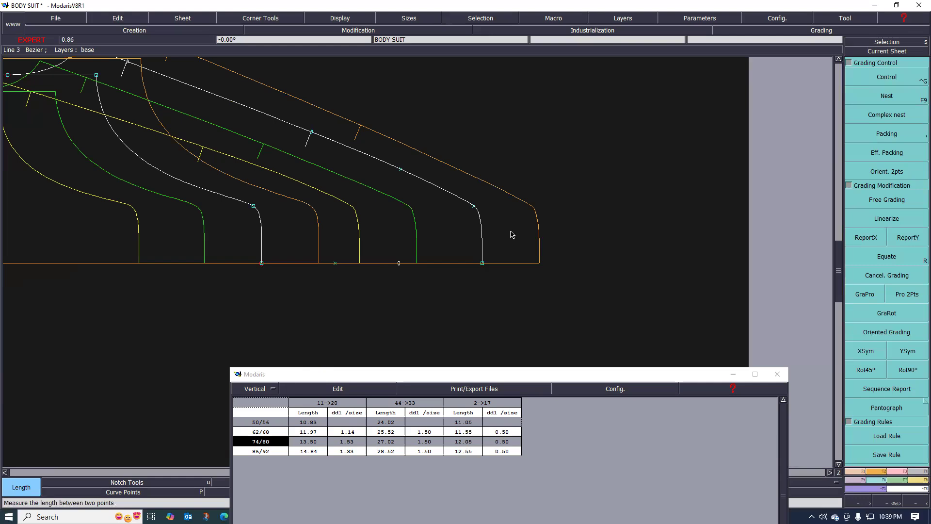
Check the grading values of the marked point on the base line between the legs and pack the nested sizes on that point
{"action": "left_click", "coordinate": [886, 77]}
{"action": "scroll", "coordinate": [644, 186], "scroll_direction": "down", "scroll_amount": 1}
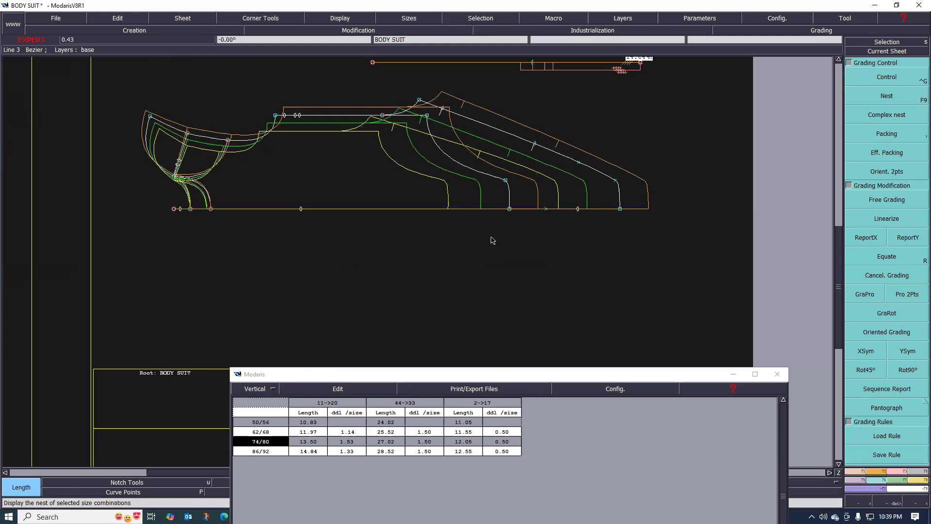
{"action": "scroll", "coordinate": [534, 238], "scroll_direction": "down", "scroll_amount": 1}
{"action": "scroll", "coordinate": [681, 209], "scroll_direction": "up", "scroll_amount": 2}
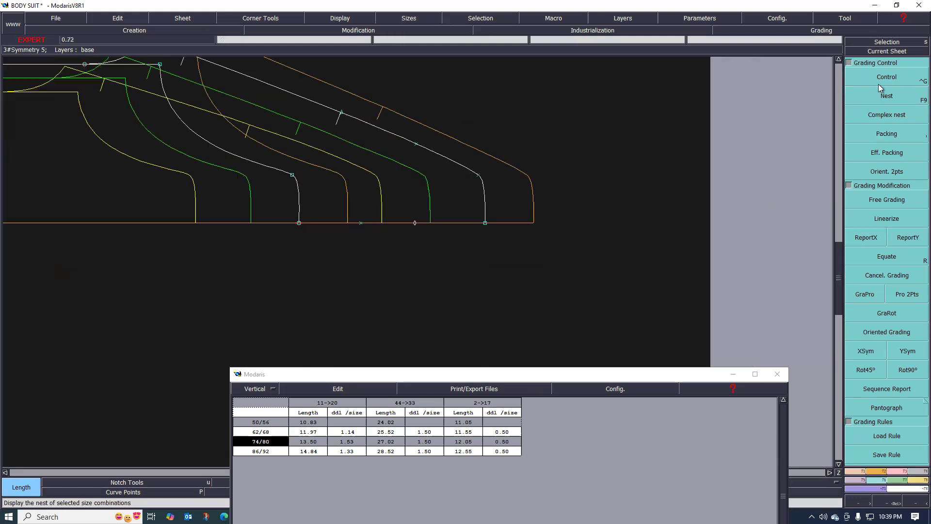
{"action": "key", "text": "ctrl+g"}
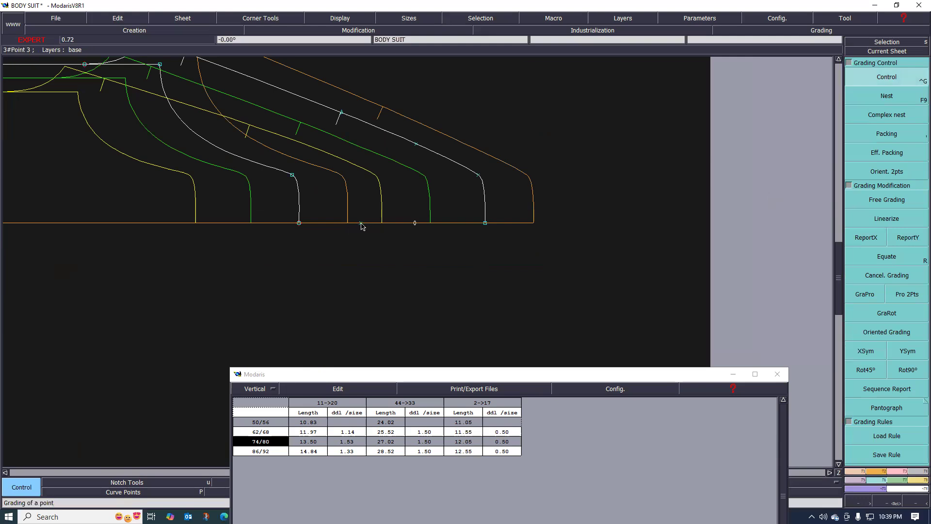
{"action": "left_click", "coordinate": [773, 147]}
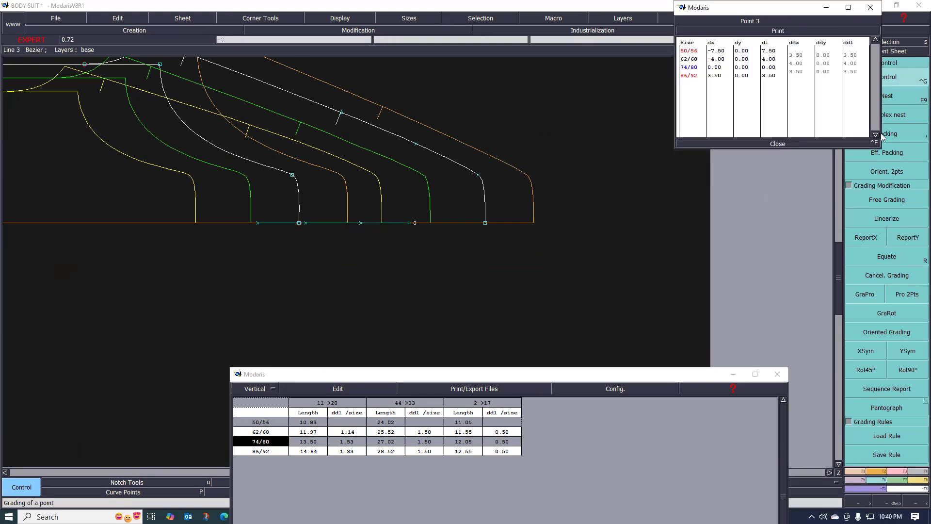
{"action": "key", "text": "comma"}
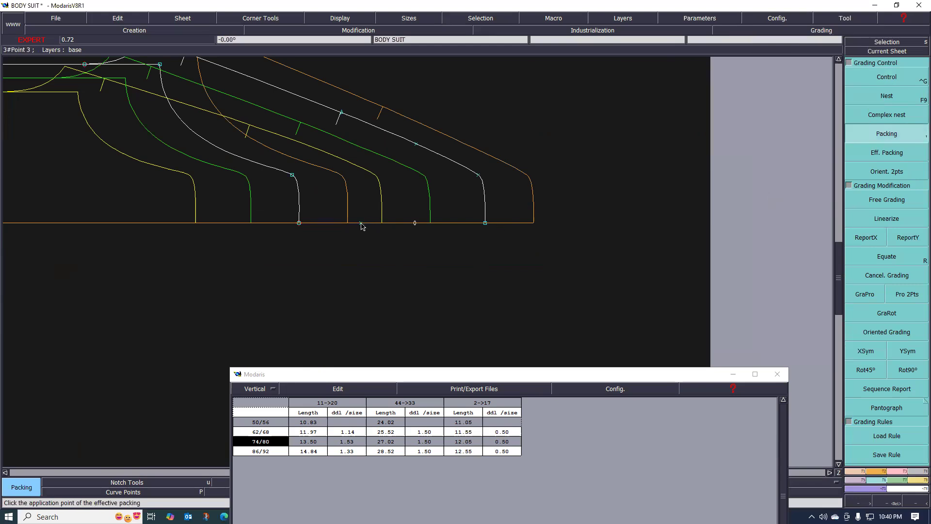
{"action": "left_click", "coordinate": [361, 224]}
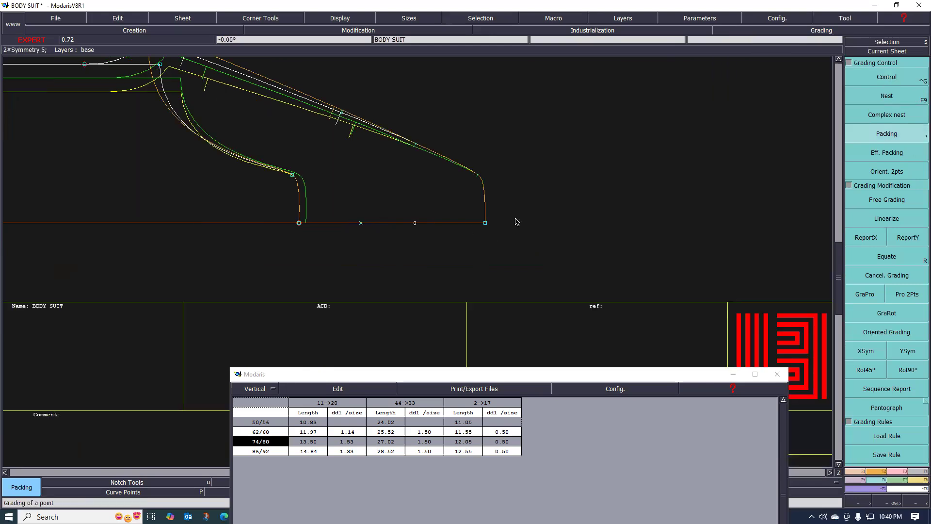
Set the ddx grading of the base line's outer end point to 0.5 between all sizes and report its X grading to the corner point above
{"action": "key", "text": "ctrl+g"}
{"action": "left_click", "coordinate": [485, 223]}
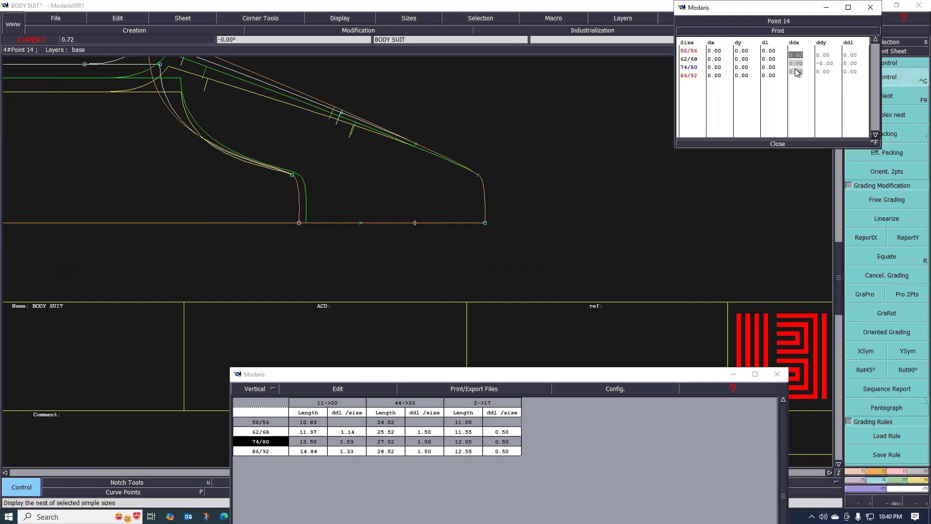
{"action": "type", "text": ".5"}
{"action": "key", "text": "Return"}
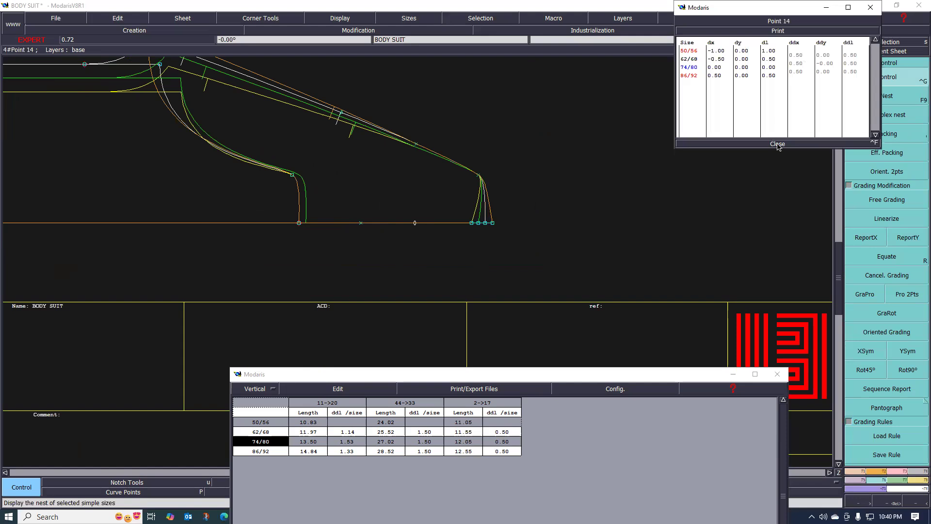
{"action": "left_click", "coordinate": [778, 144]}
{"action": "left_click", "coordinate": [872, 237]}
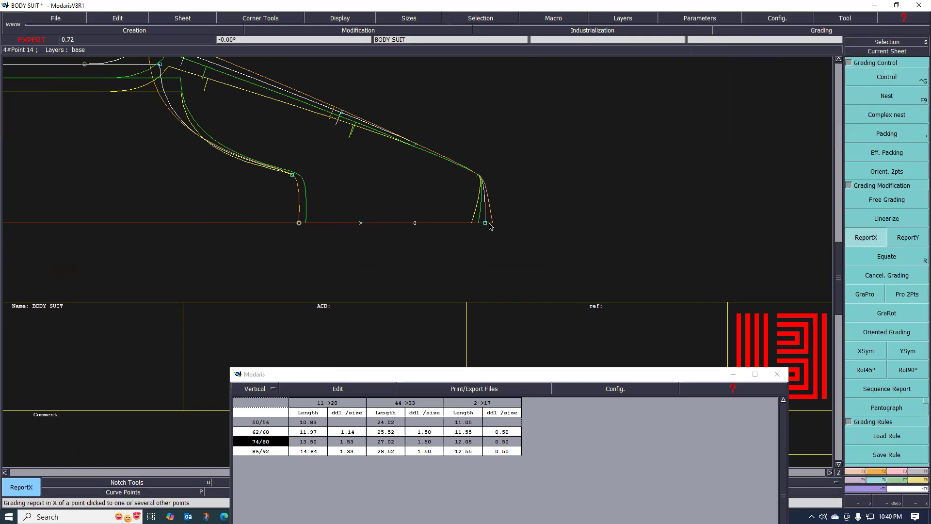
{"action": "left_click", "coordinate": [477, 175]}
Set the ddx grading of the curve point on the slanted Bezier edge between the lower notch and the corner to 0.25 between all sizes
{"action": "scroll", "coordinate": [415, 161], "scroll_direction": "up", "scroll_amount": 1}
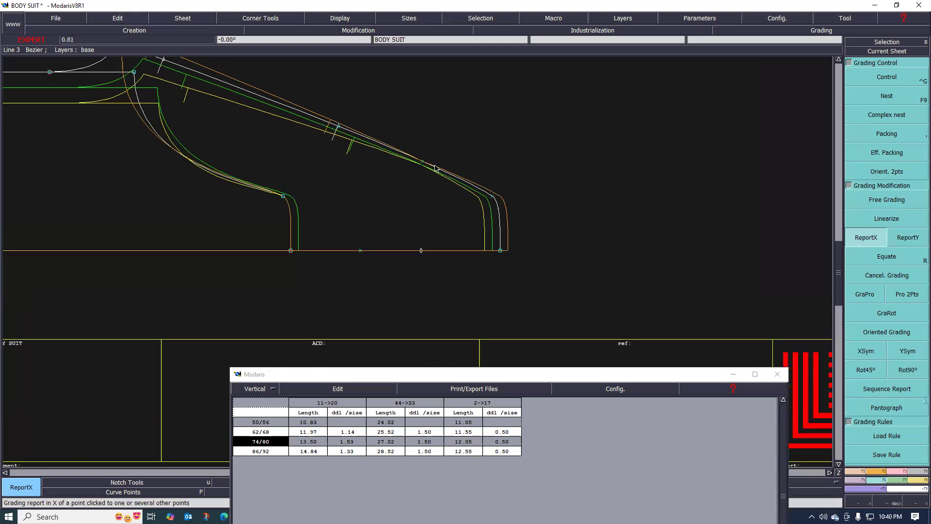
{"action": "scroll", "coordinate": [420, 164], "scroll_direction": "up", "scroll_amount": 2}
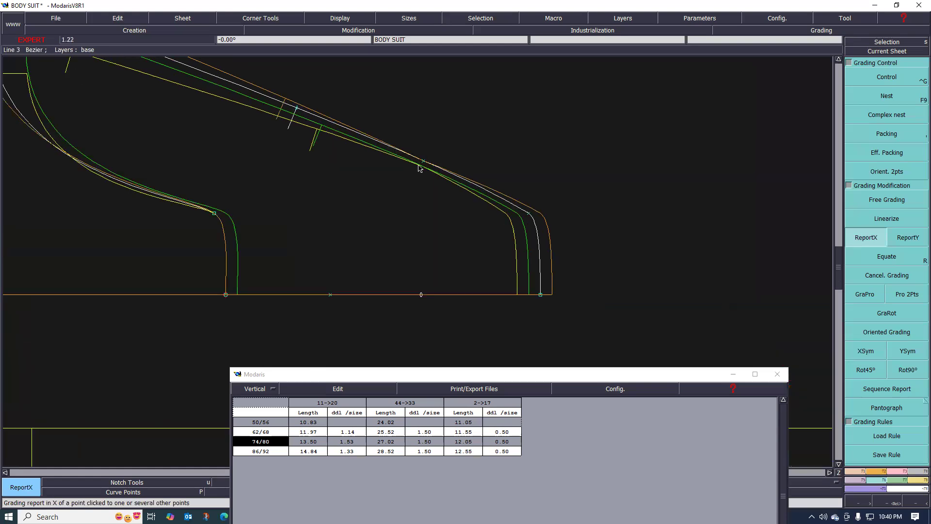
{"action": "scroll", "coordinate": [418, 168], "scroll_direction": "down", "scroll_amount": 1}
{"action": "scroll", "coordinate": [423, 170], "scroll_direction": "up", "scroll_amount": 2}
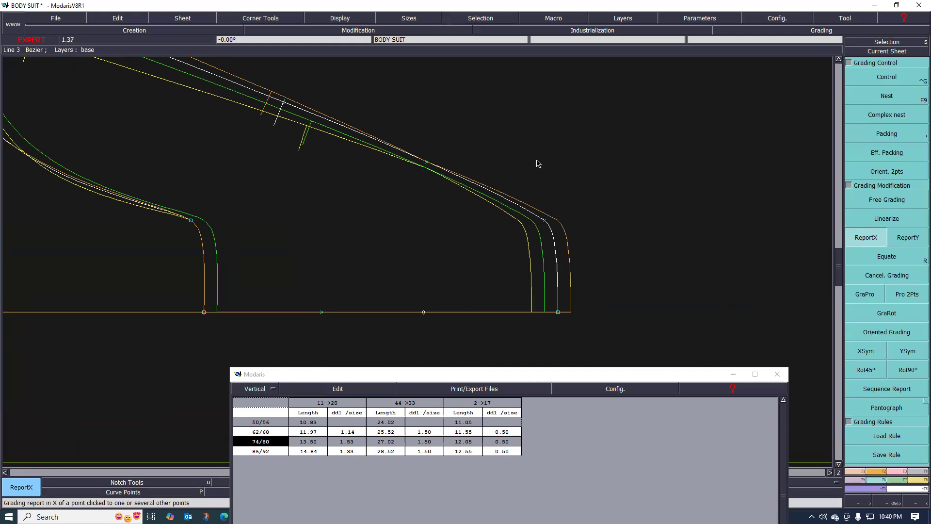
{"action": "left_click", "coordinate": [884, 83]}
{"action": "left_click", "coordinate": [427, 166]}
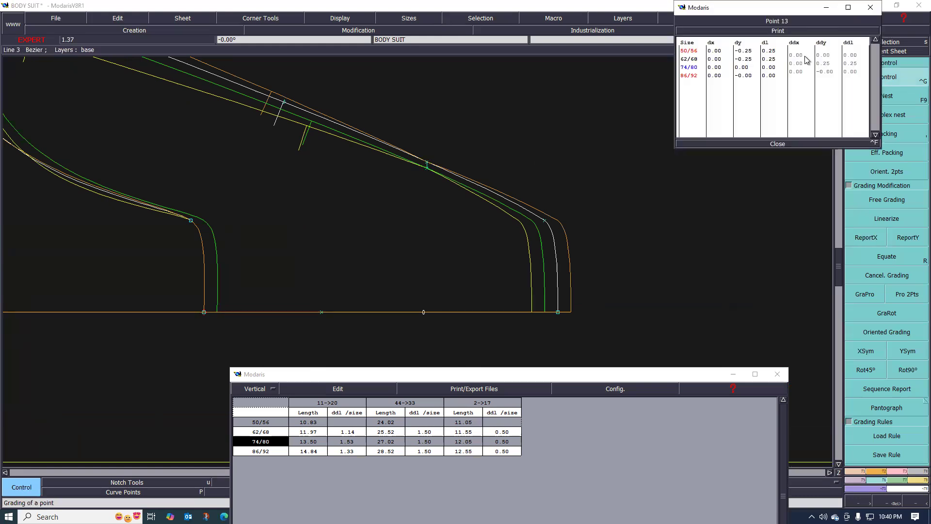
{"action": "left_click_drag", "start_coordinate": [799, 58], "coordinate": [799, 72]}
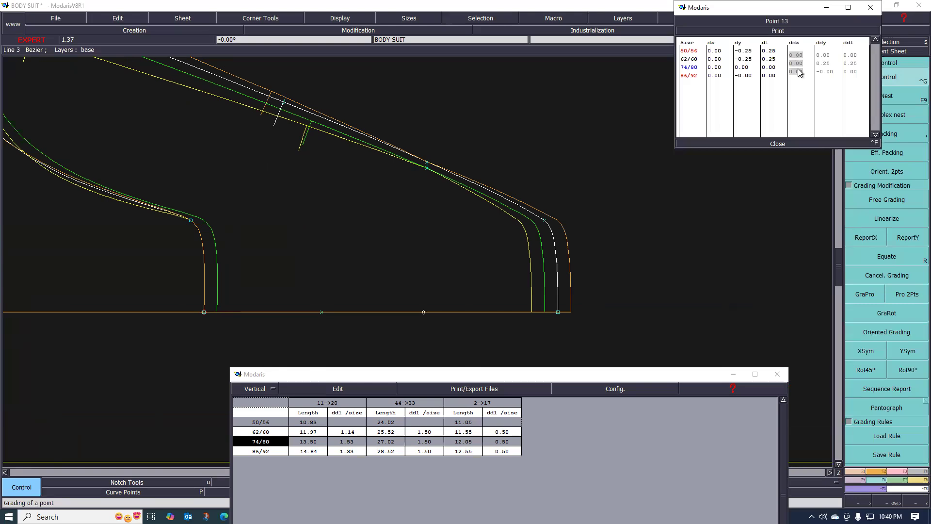
{"action": "type", "text": ".25"}
{"action": "key", "text": "Return"}
{"action": "left_click", "coordinate": [781, 143]}
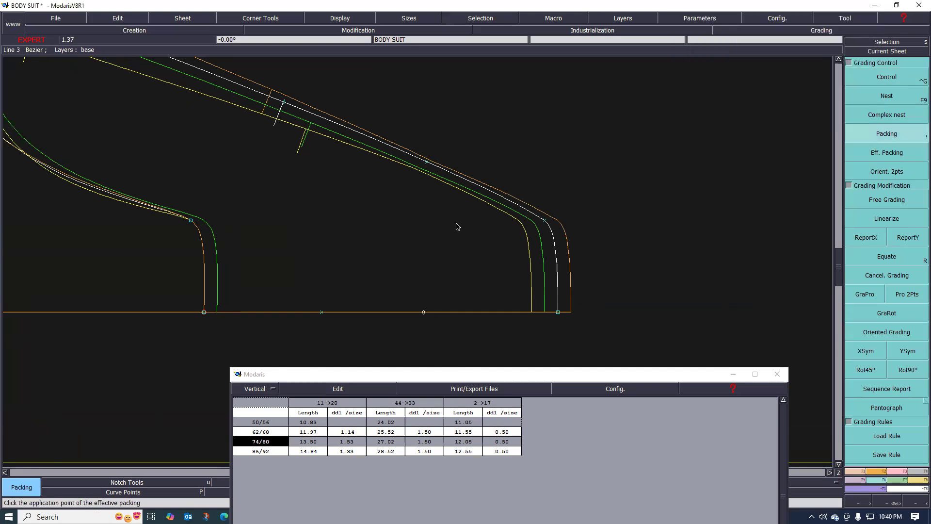
Reset the packing so the nested sizes return to their graded positions, and review the whole body suit outline
{"action": "scroll", "coordinate": [456, 226], "scroll_direction": "down", "scroll_amount": 4}
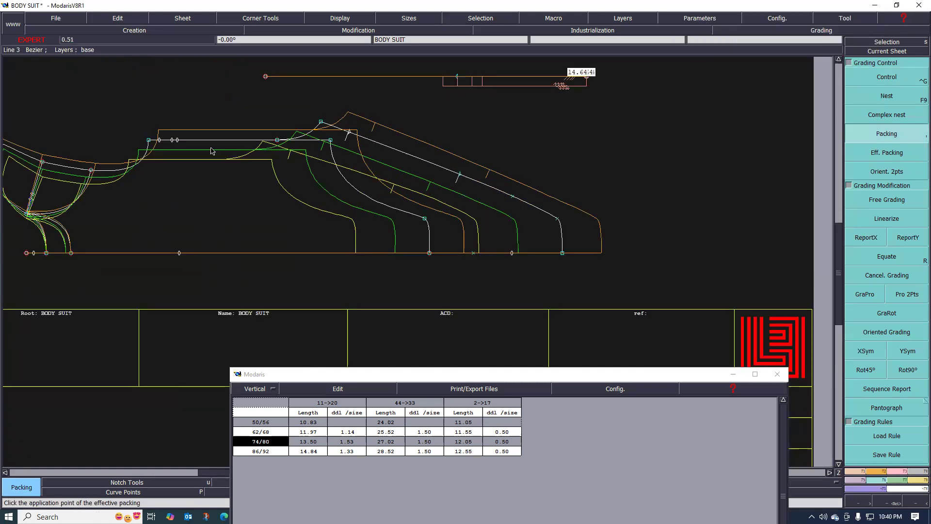
{"action": "scroll", "coordinate": [122, 142], "scroll_direction": "down", "scroll_amount": 1}
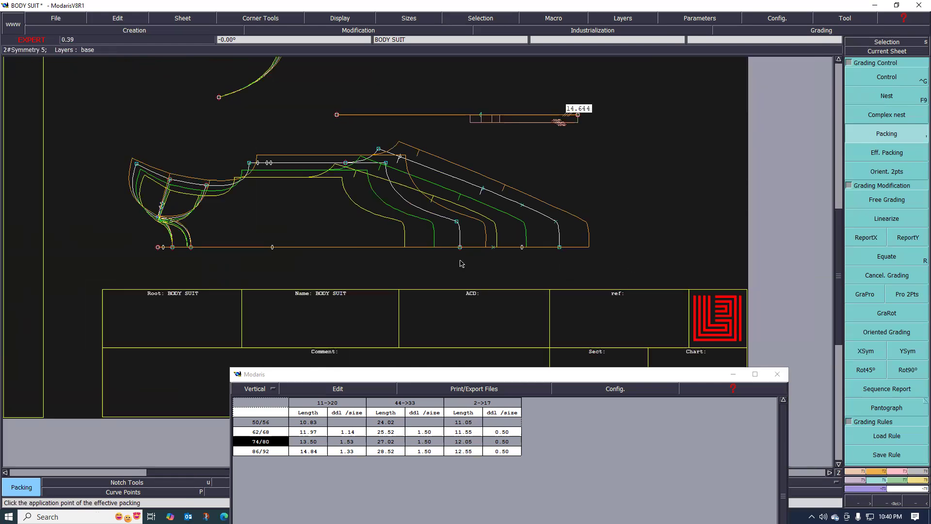
{"action": "scroll", "coordinate": [372, 242], "scroll_direction": "up", "scroll_amount": 1}
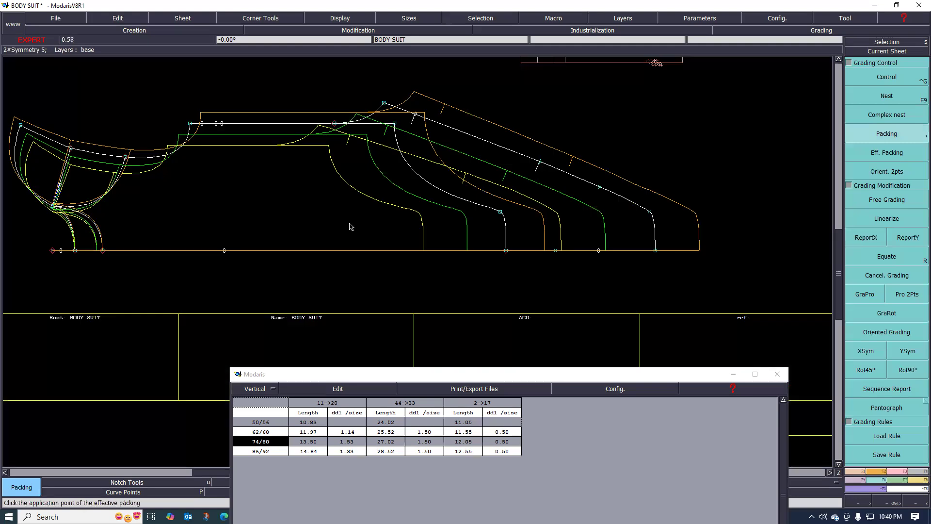
{"action": "scroll", "coordinate": [350, 226], "scroll_direction": "down", "scroll_amount": 1}
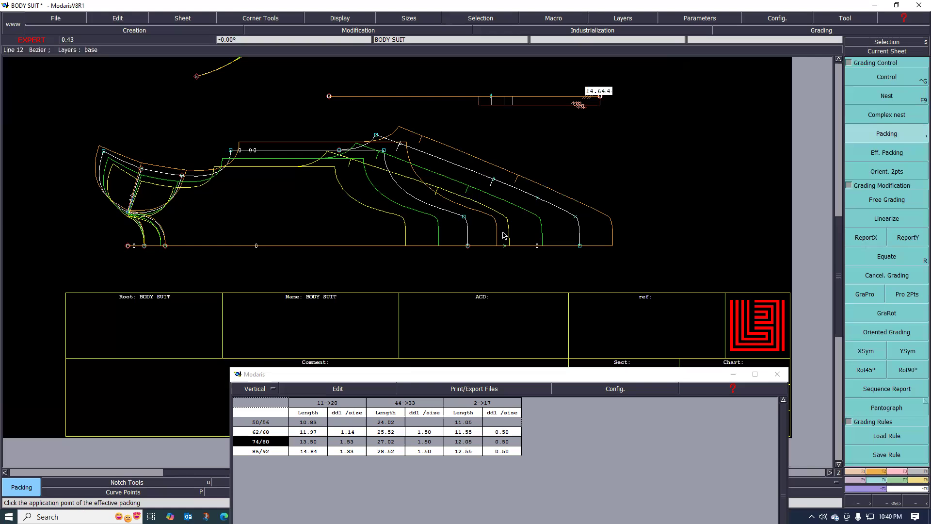
Examine the complete graded nest on the body suit sheet, including the curved line and the two straight strips above the body piece
{"action": "scroll", "coordinate": [511, 193], "scroll_direction": "down", "scroll_amount": 1}
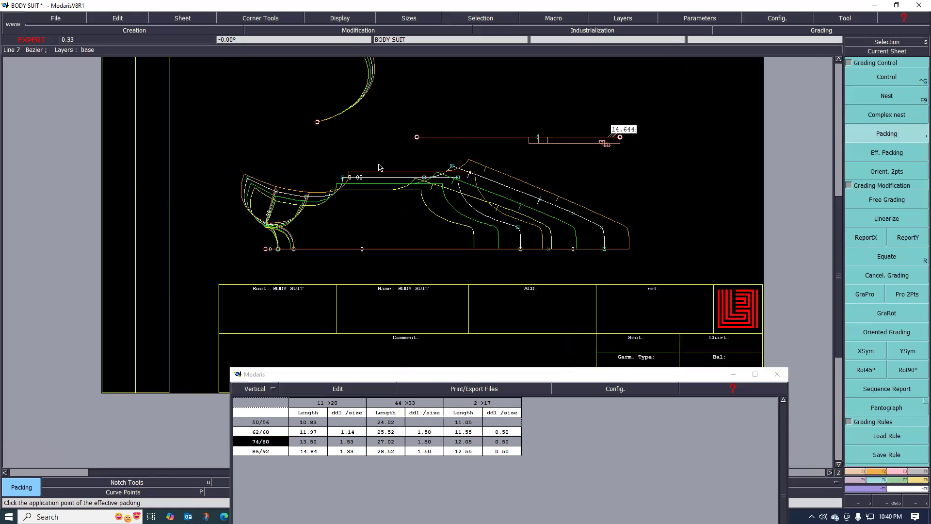
{"action": "scroll", "coordinate": [311, 108], "scroll_direction": "down", "scroll_amount": 1}
{"action": "left_click_drag", "start_coordinate": [538, 179], "coordinate": [542, 183]}
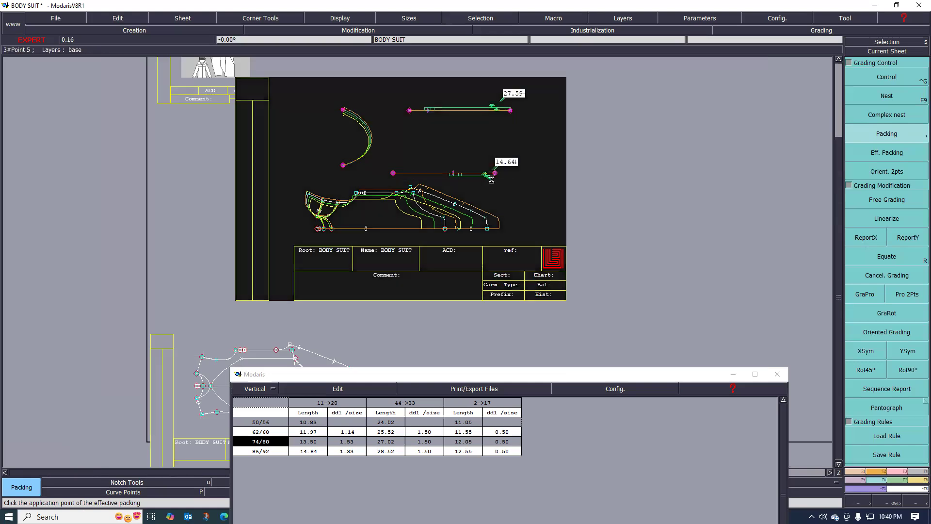
{"action": "scroll", "coordinate": [492, 179], "scroll_direction": "up", "scroll_amount": 1}
{"action": "scroll", "coordinate": [325, 222], "scroll_direction": "up", "scroll_amount": 1}
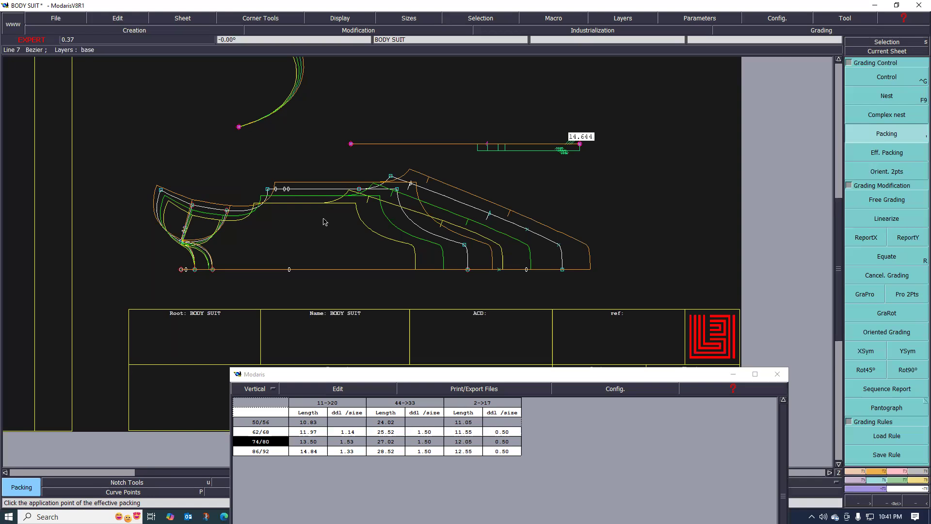
{"action": "scroll", "coordinate": [324, 240], "scroll_direction": "up", "scroll_amount": 1}
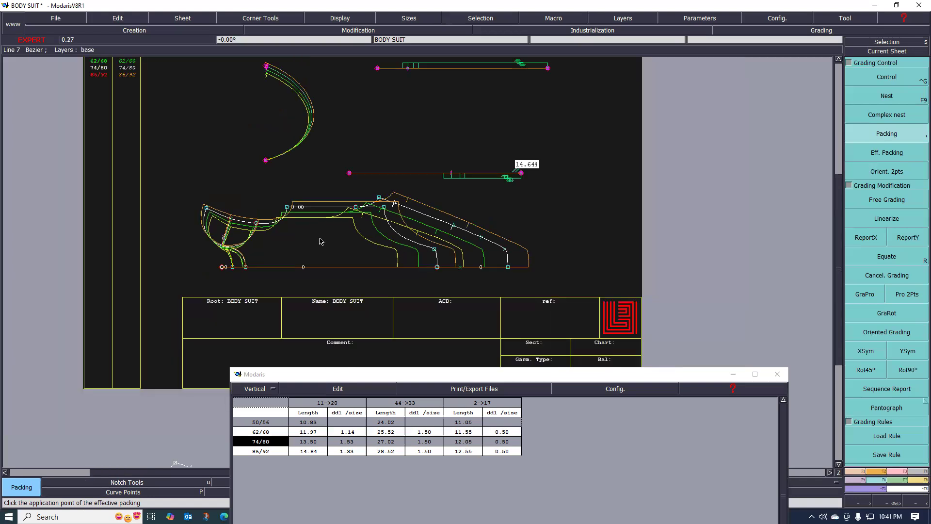
{"action": "scroll", "coordinate": [328, 234], "scroll_direction": "up", "scroll_amount": 1}
{"action": "key", "text": "z"}
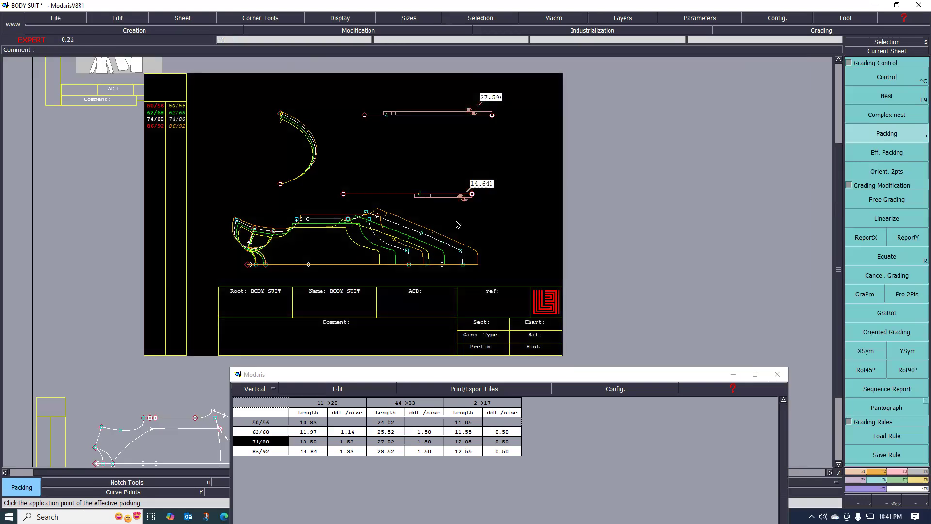
{"action": "scroll", "coordinate": [406, 241], "scroll_direction": "down", "scroll_amount": 5}
{"action": "scroll", "coordinate": [398, 250], "scroll_direction": "up", "scroll_amount": 1}
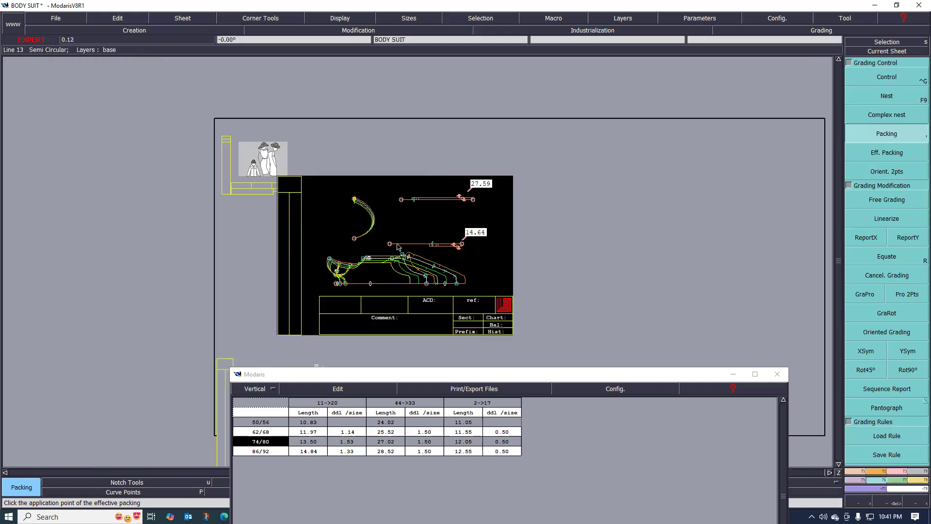
{"action": "scroll", "coordinate": [397, 247], "scroll_direction": "up", "scroll_amount": 1}
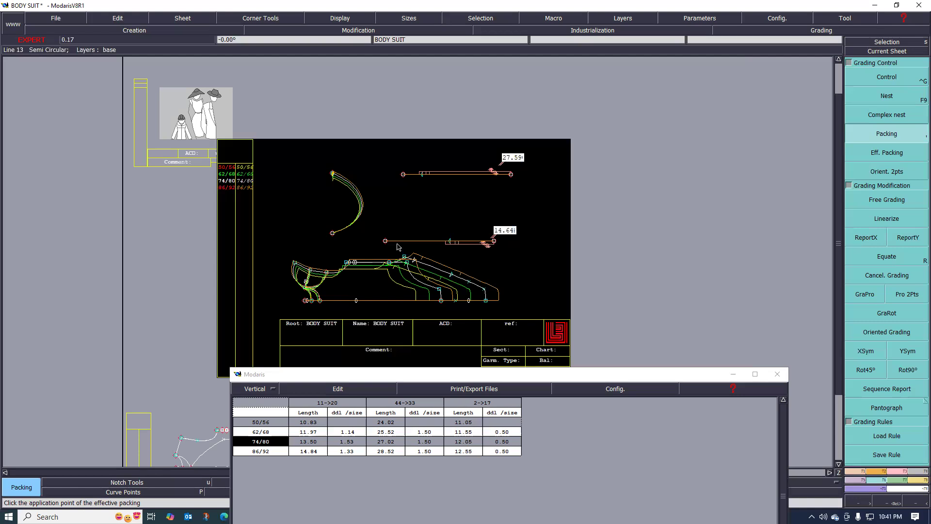
{"action": "left_click", "coordinate": [552, 377]}
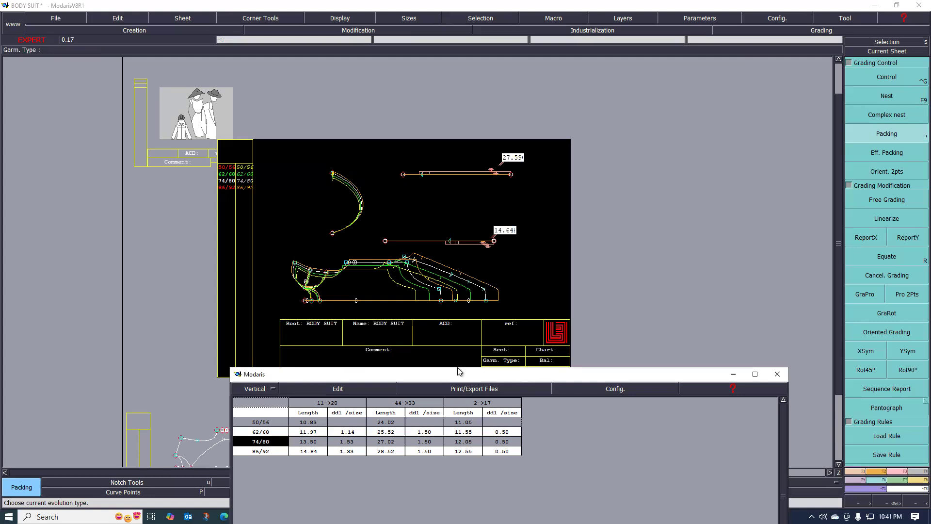
{"action": "left_click_drag", "start_coordinate": [459, 372], "coordinate": [388, 364]}
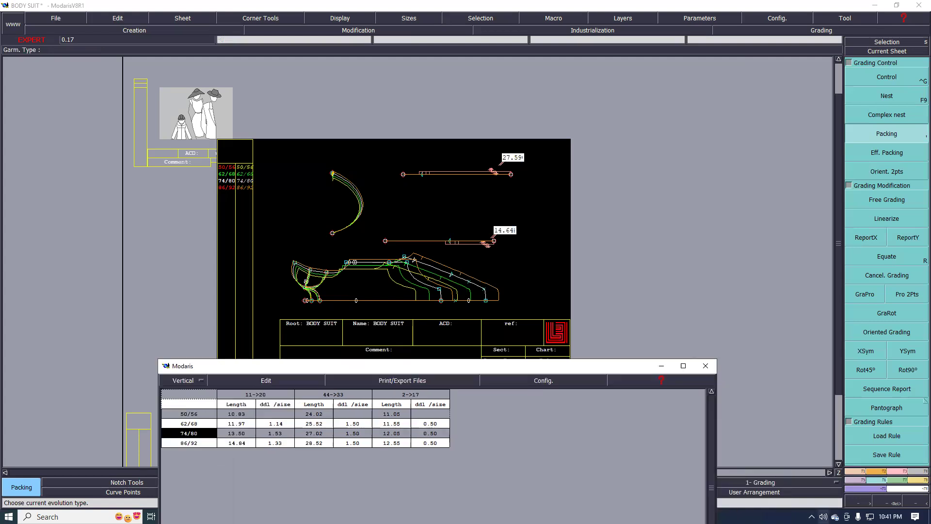
{"action": "right_click", "coordinate": [823, 516]}
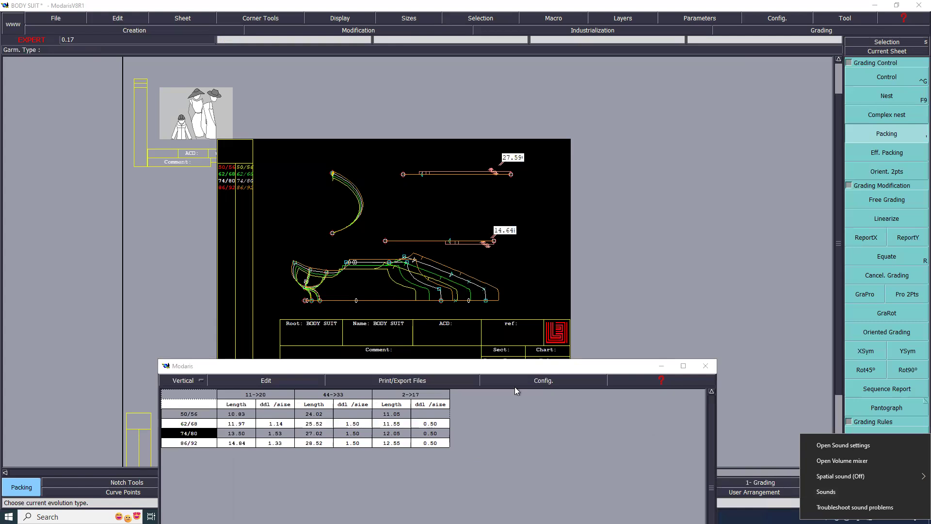
{"action": "left_click", "coordinate": [470, 366]}
{"action": "left_click", "coordinate": [473, 366]}
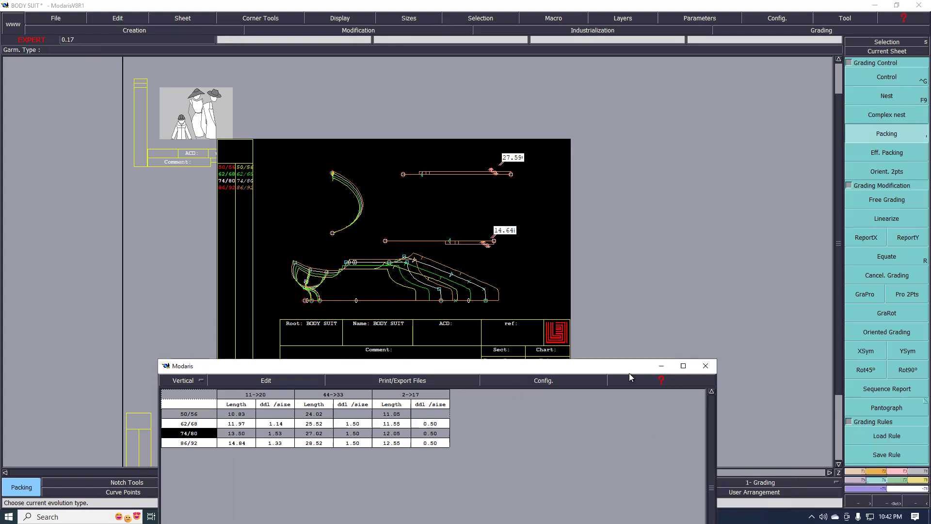